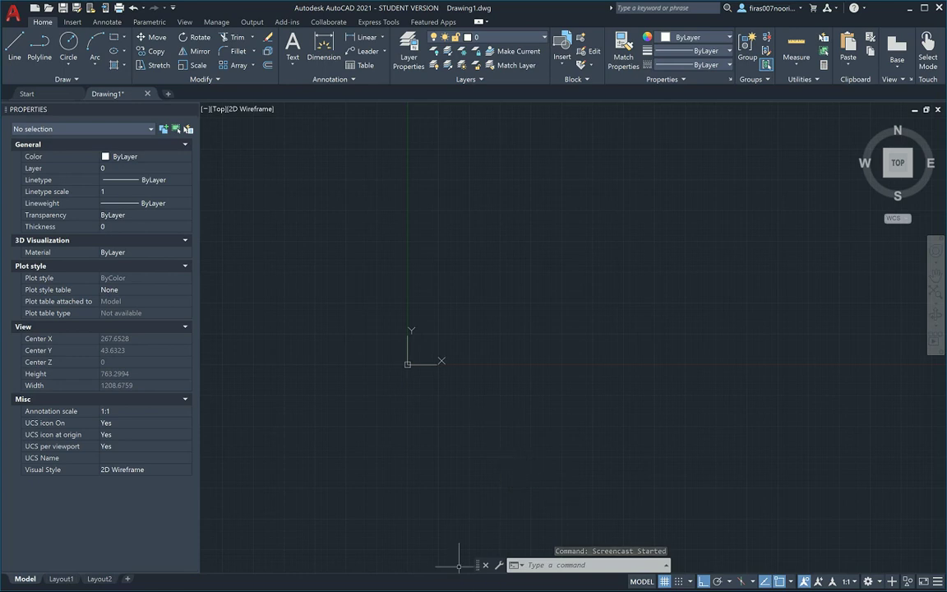
Step: Review the Type A22 floor plan PDF, and set the drawing units' length precision to 0
left_click(308, 587)
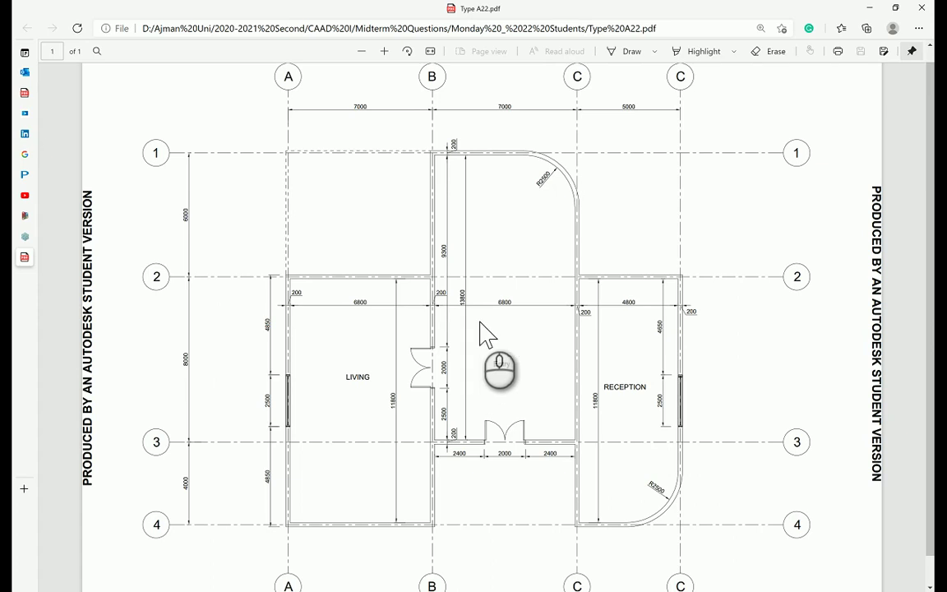
key("alt+Tab")
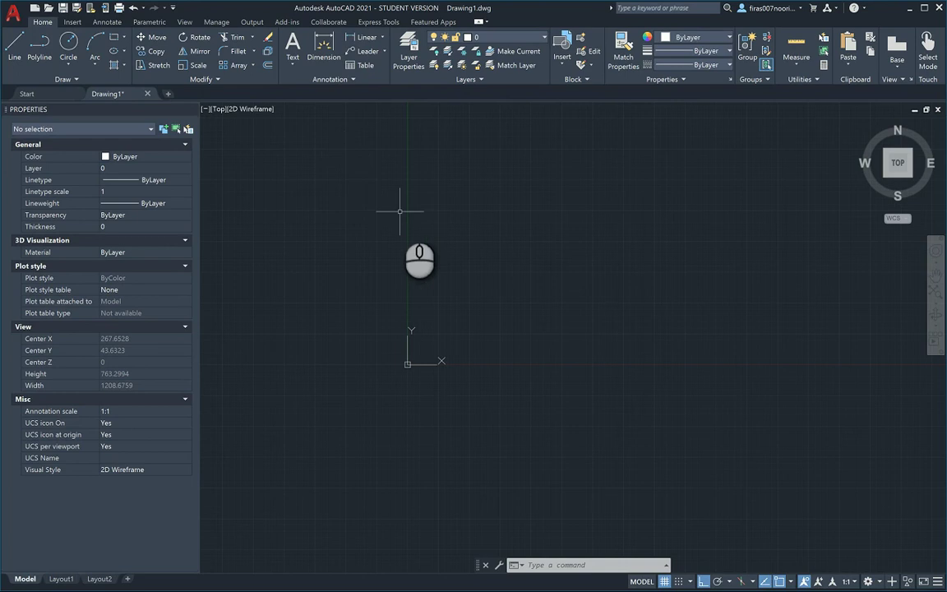
right_click(401, 212)
key("Escape")
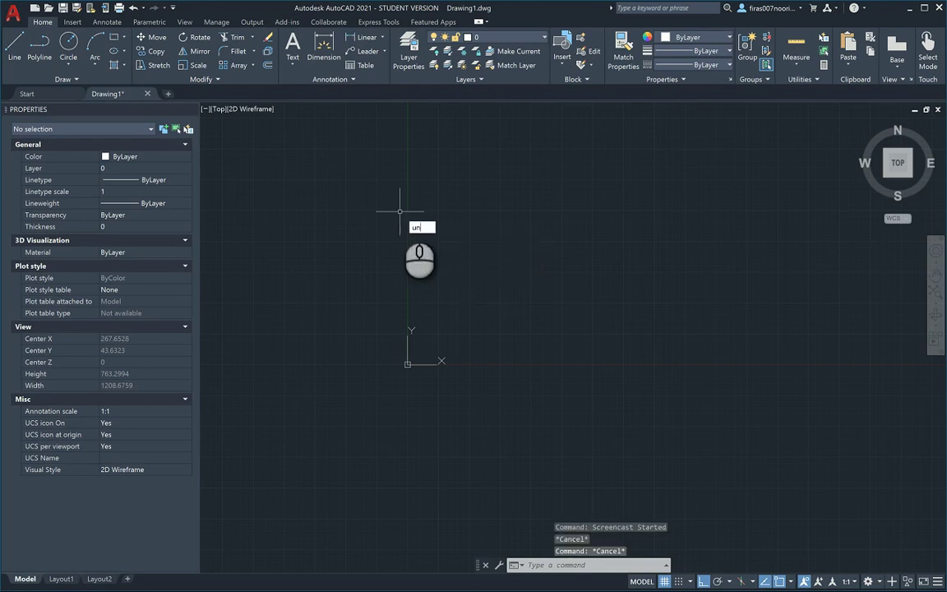
key("Return")
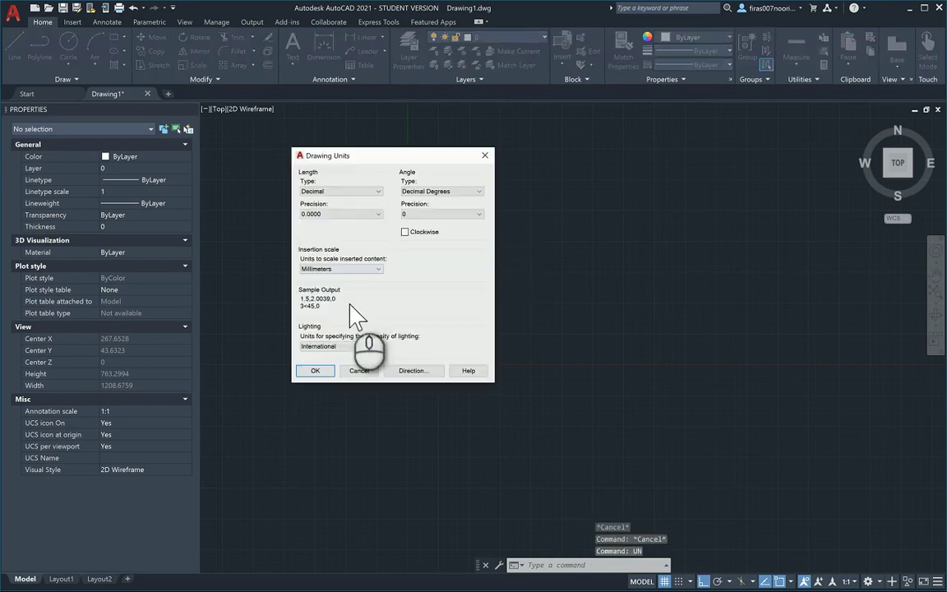
left_click(316, 216)
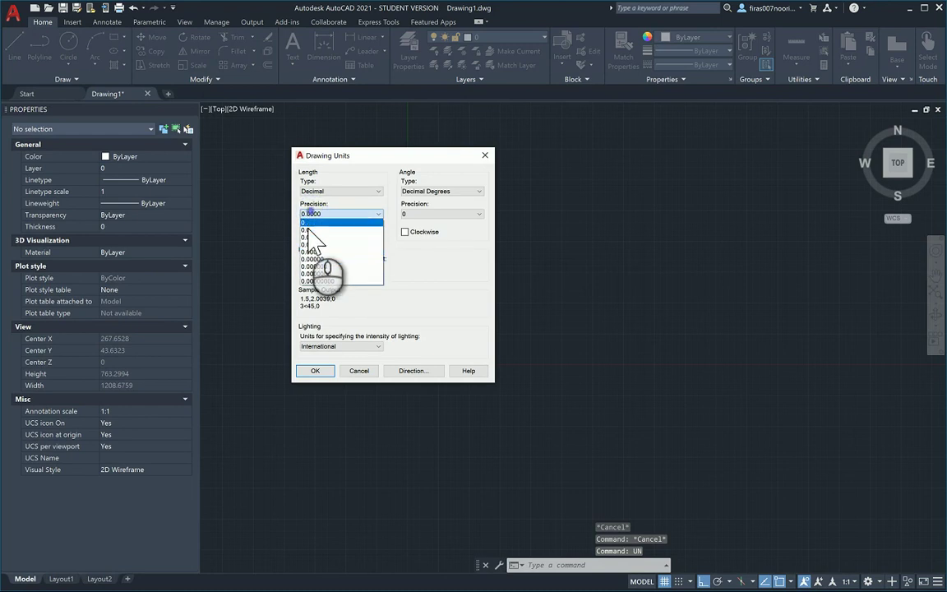
left_click(312, 222)
left_click(314, 371)
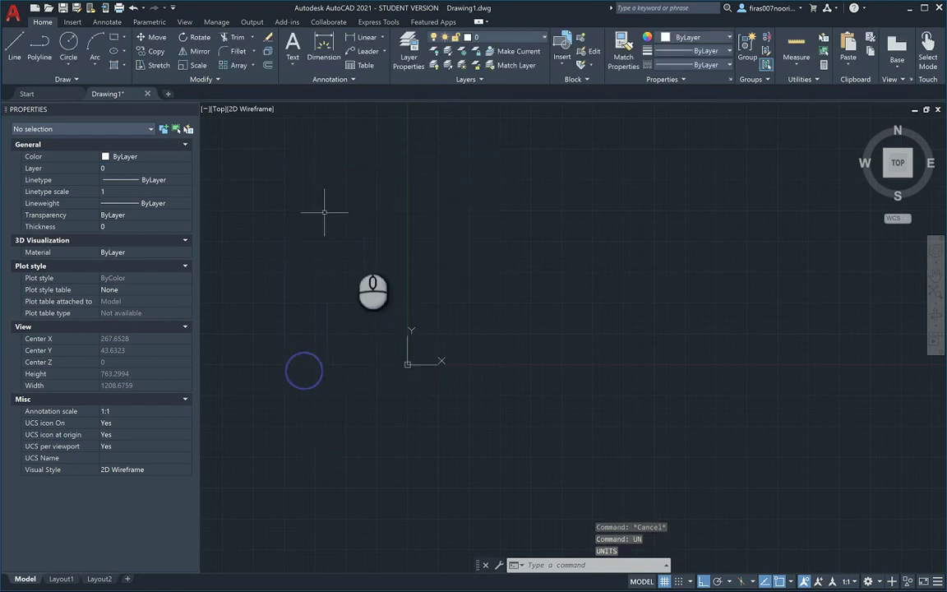
Step: Create a new layer named grids
type("la")
key("Return")
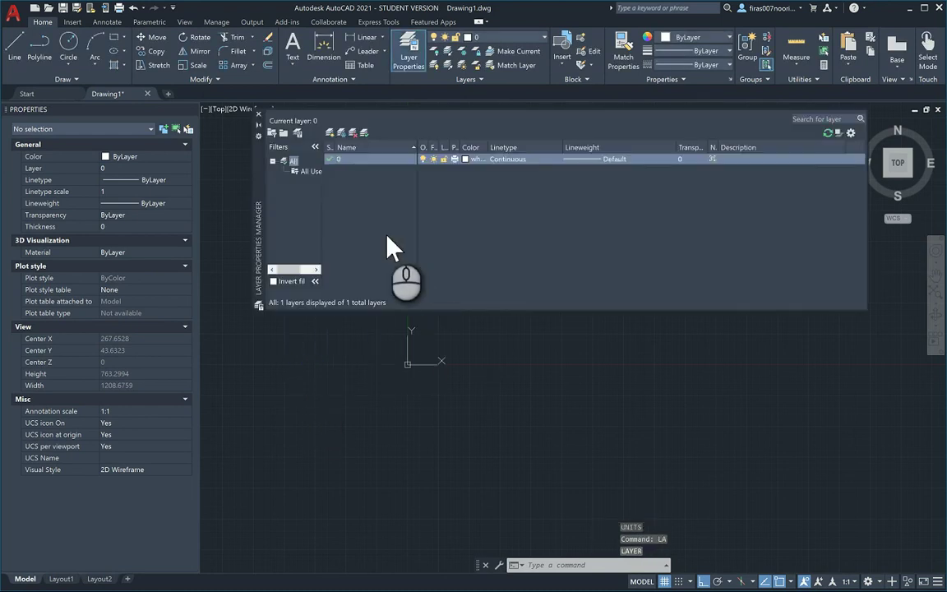
left_click(329, 134)
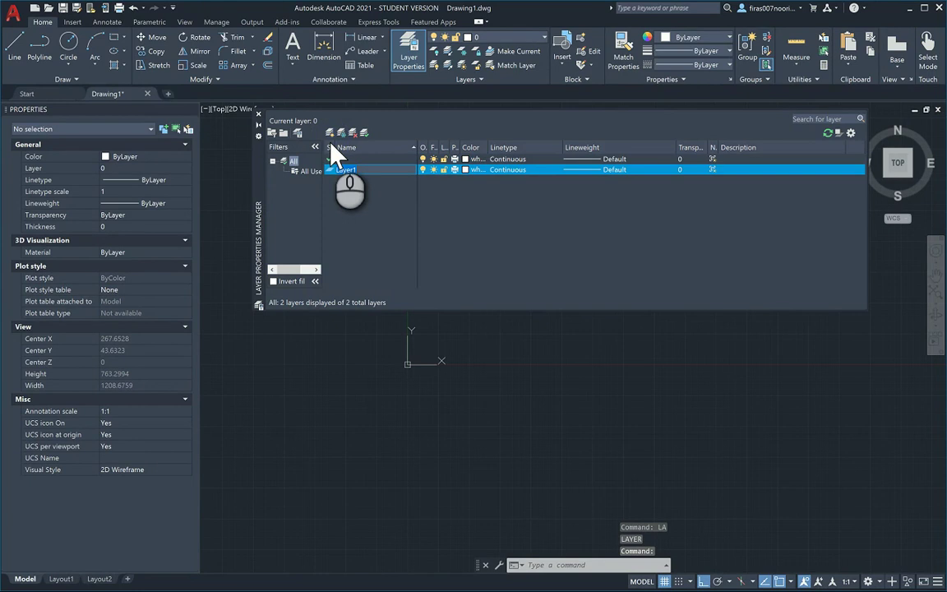
type("grids")
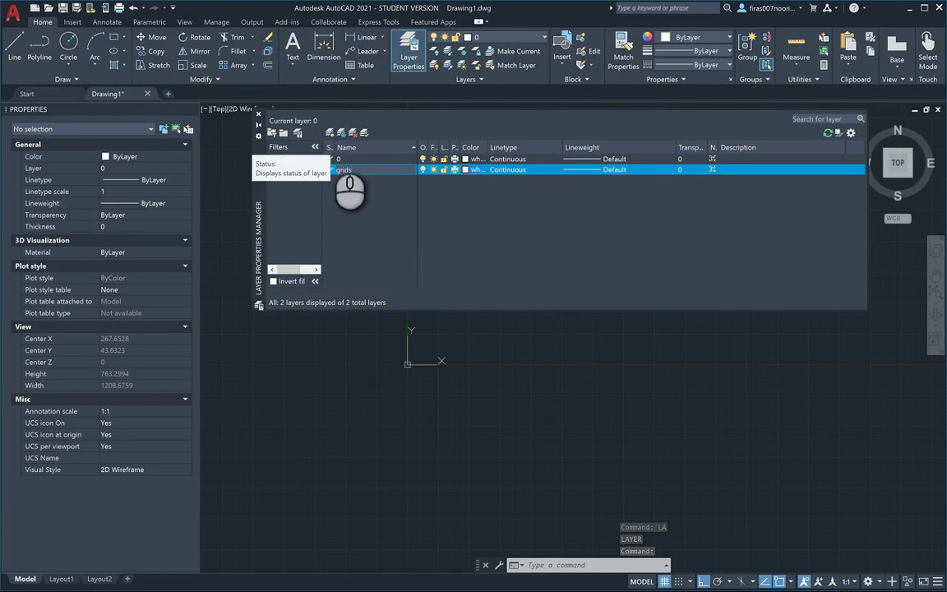
key("Return")
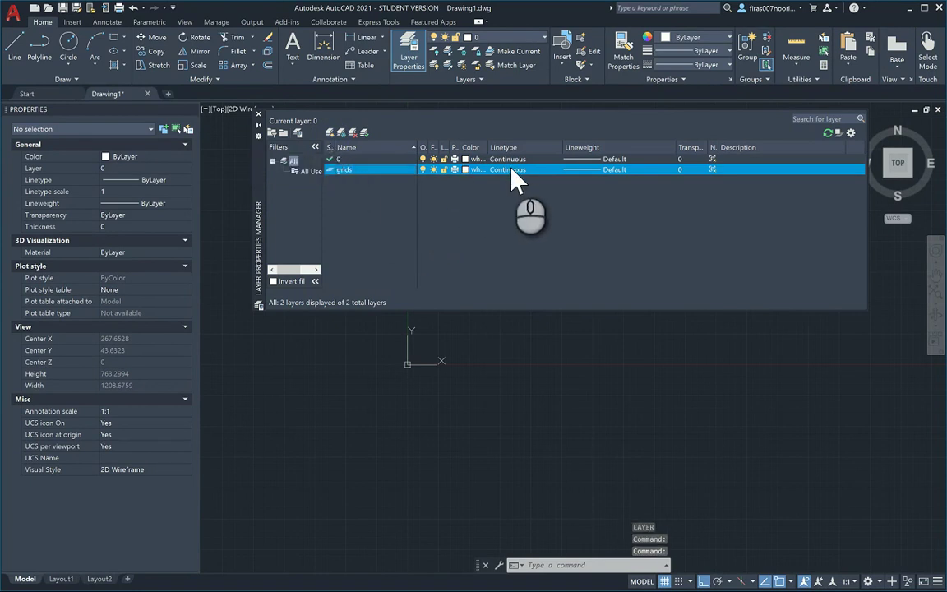
Step: Set the grids layer's color to red and its lineweight to 0.05 mm
left_click(464, 169)
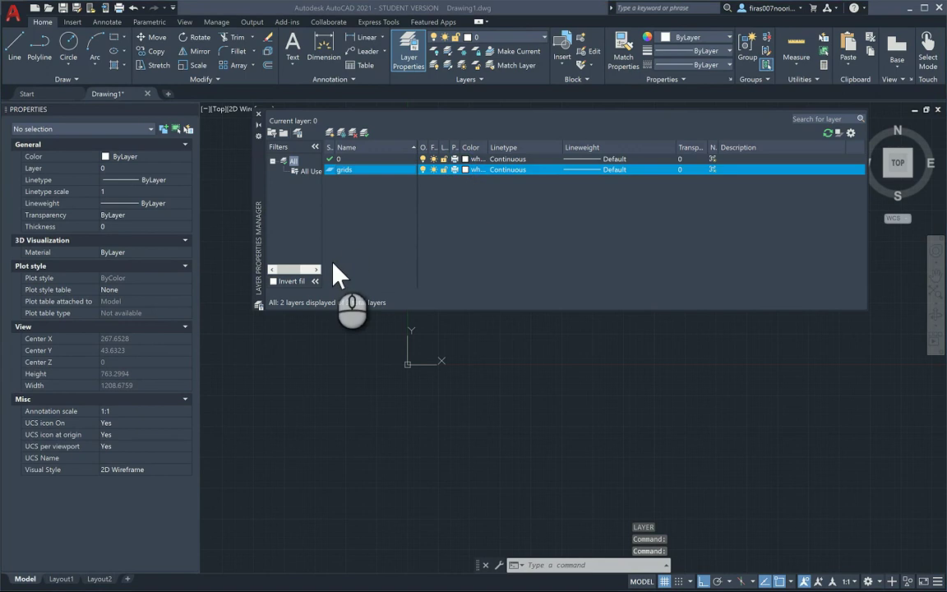
left_click(381, 333)
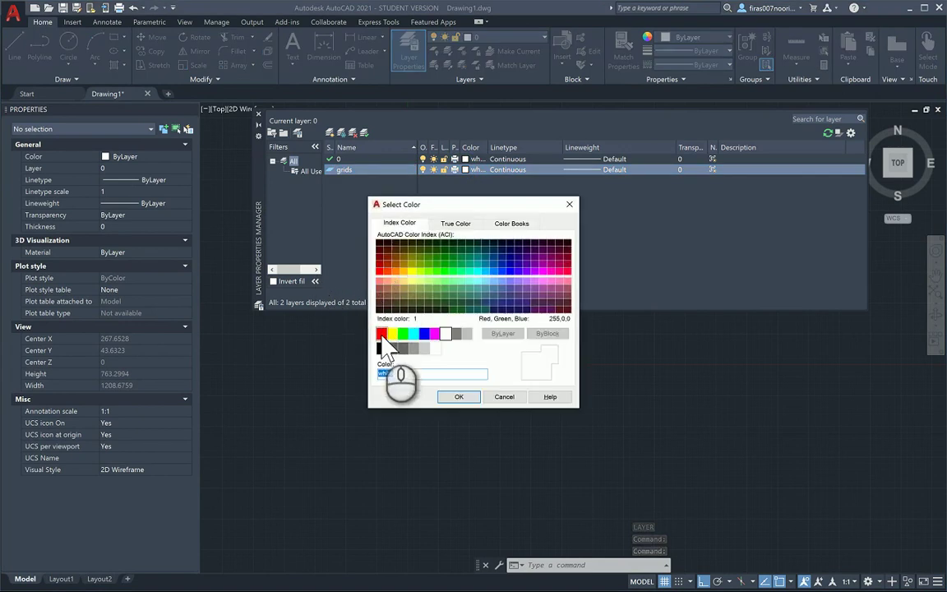
left_click(458, 396)
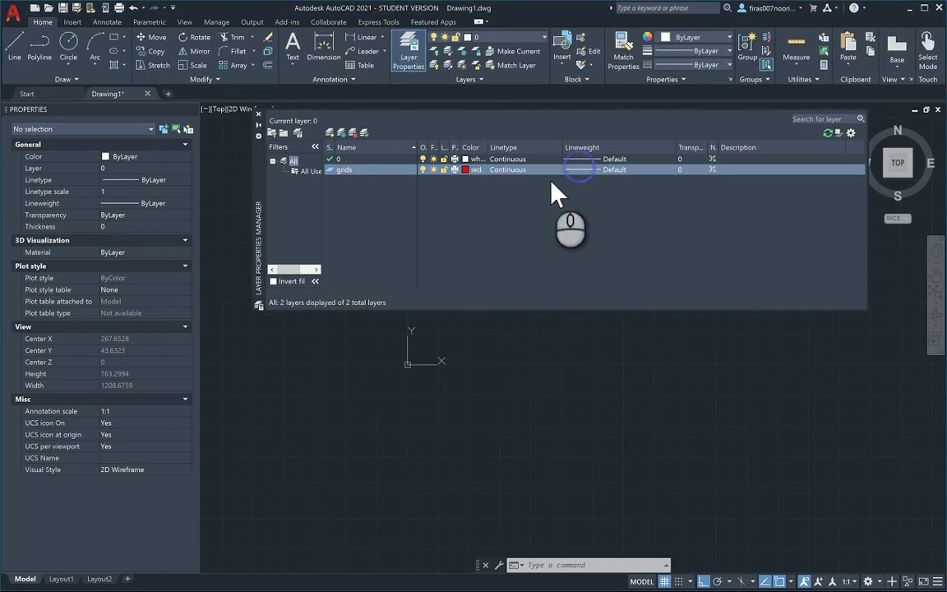
left_click(576, 170)
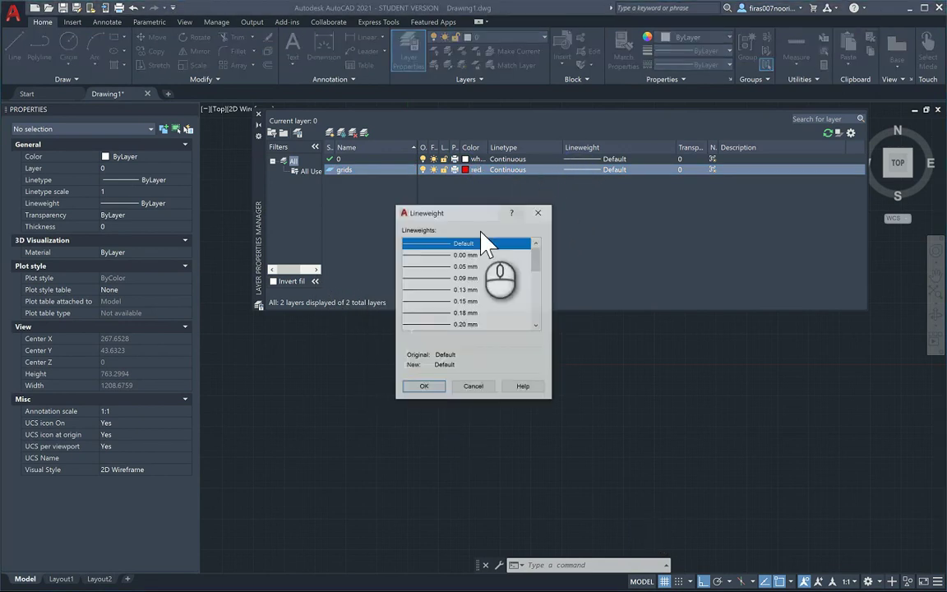
left_click(431, 266)
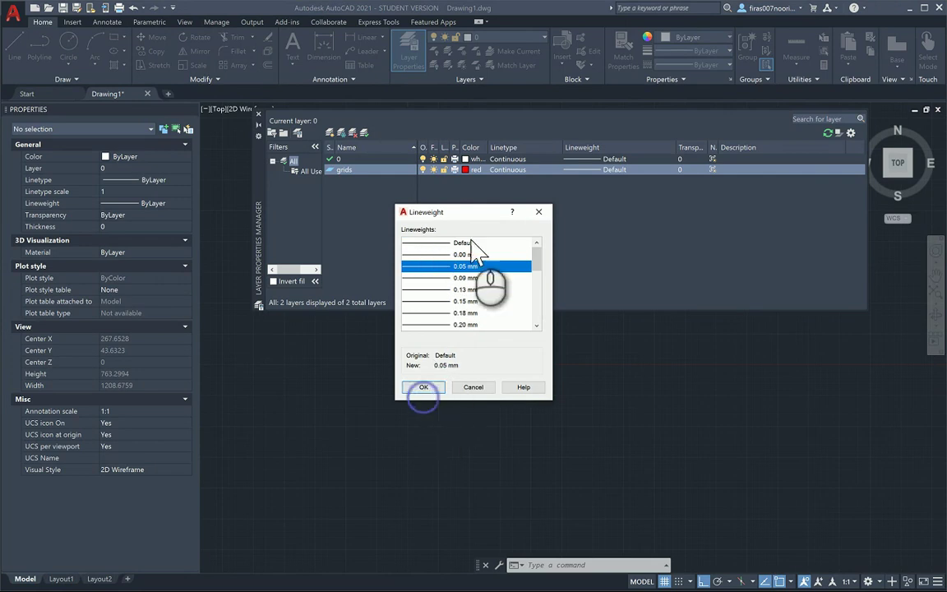
left_click(423, 387)
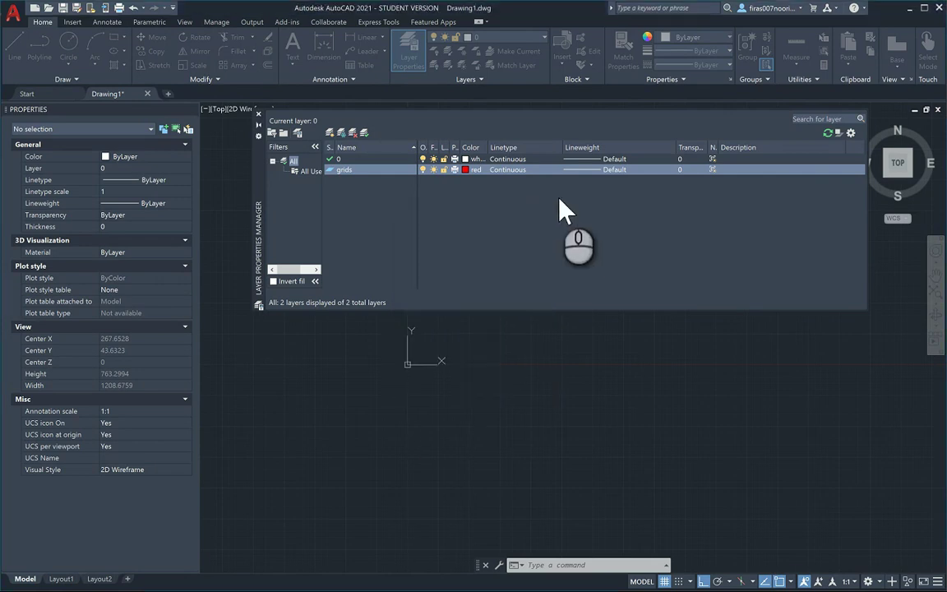
Step: Load the ACAD_ISO04W100 linetype for the grids layer and make that layer current
left_click(518, 170)
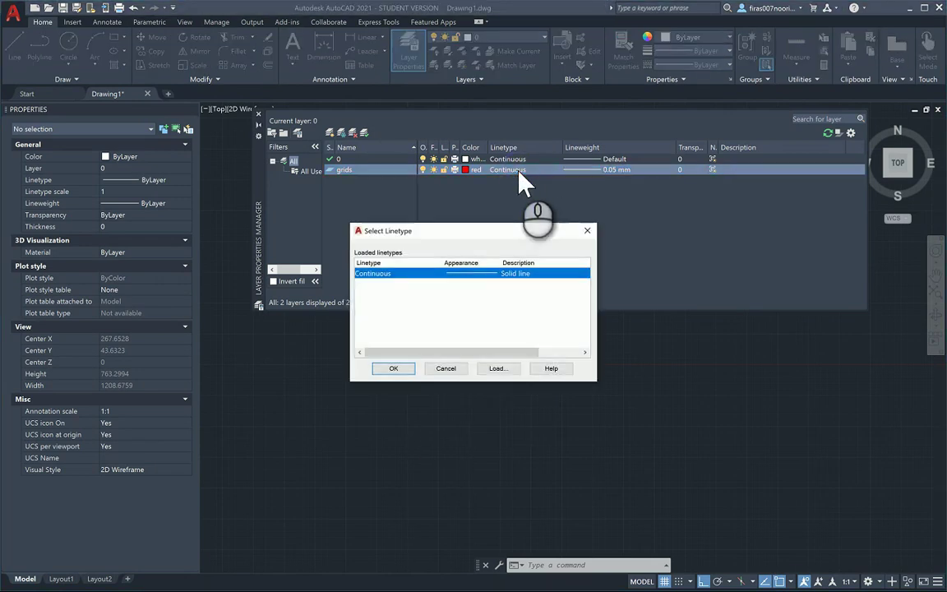
left_click(496, 368)
left_click(532, 304)
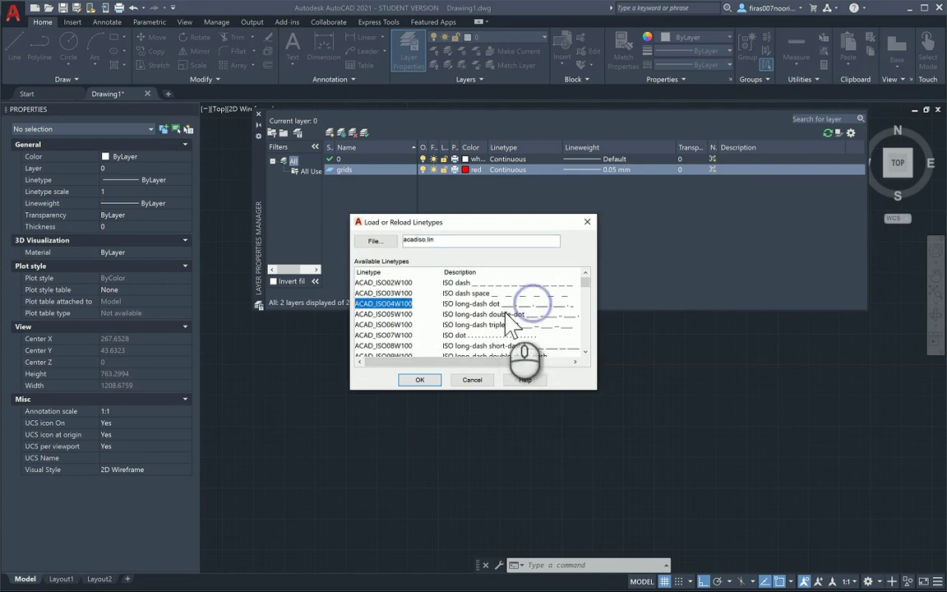
left_click(416, 379)
left_click(436, 273)
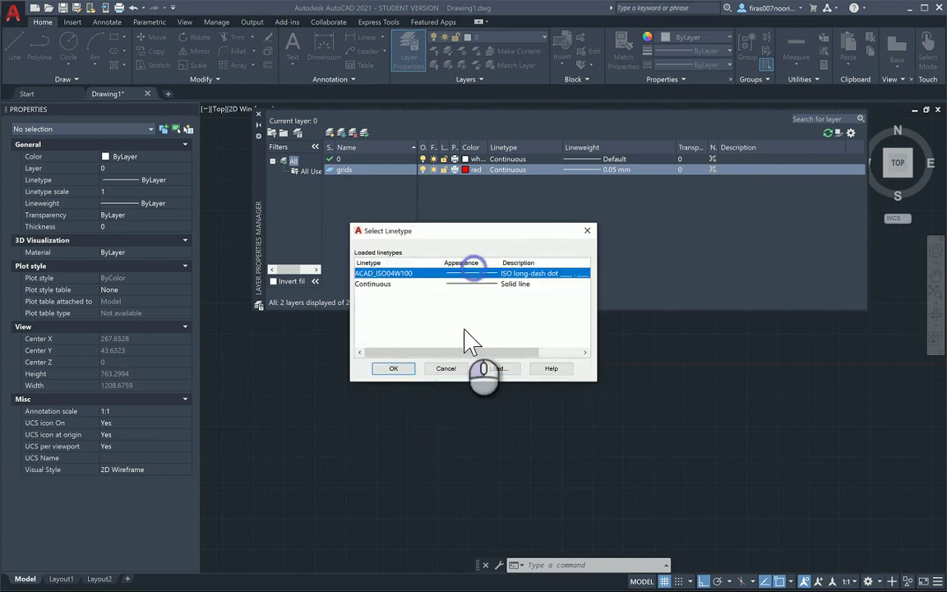
left_click(393, 368)
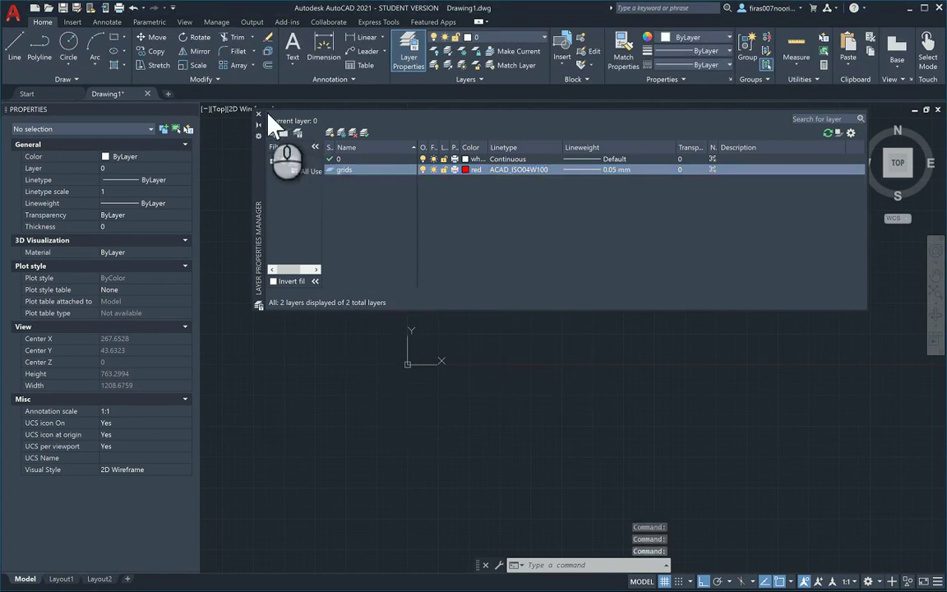
double_click(330, 171)
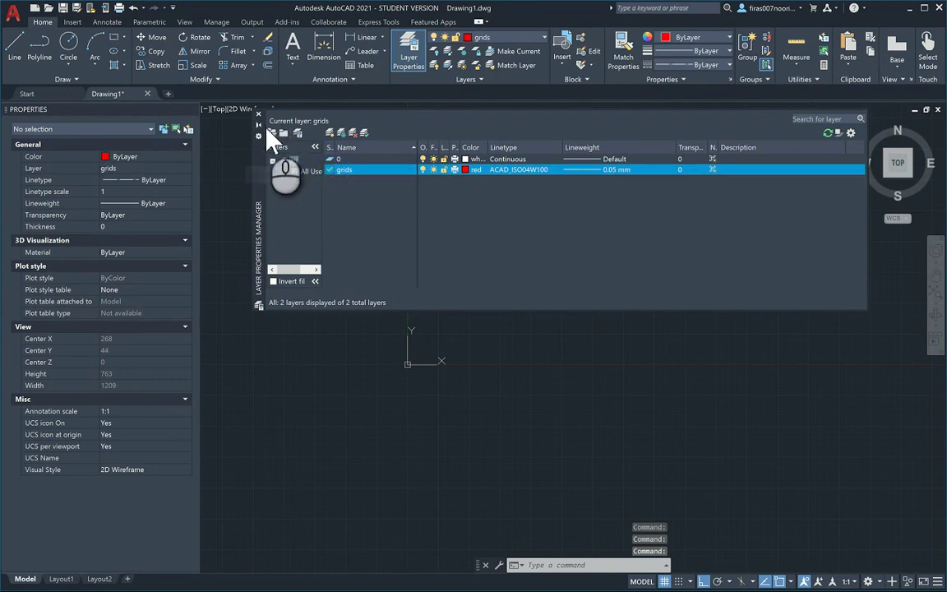
left_click(258, 115)
Step: Check the grid layout in the floor plan PDF, and draw the first vertical grid line 25000 mm long downward
key("alt+Tab")
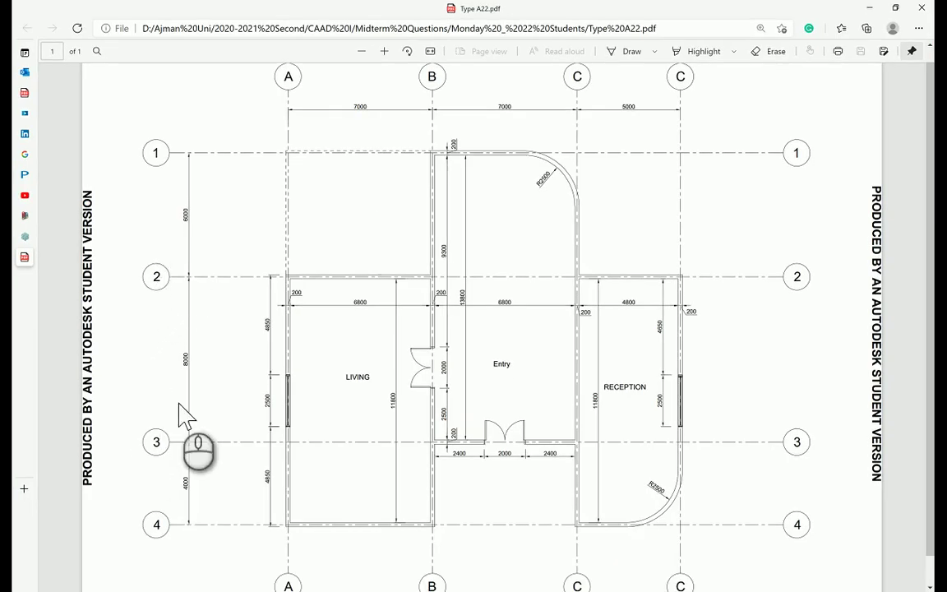
key("alt+Tab")
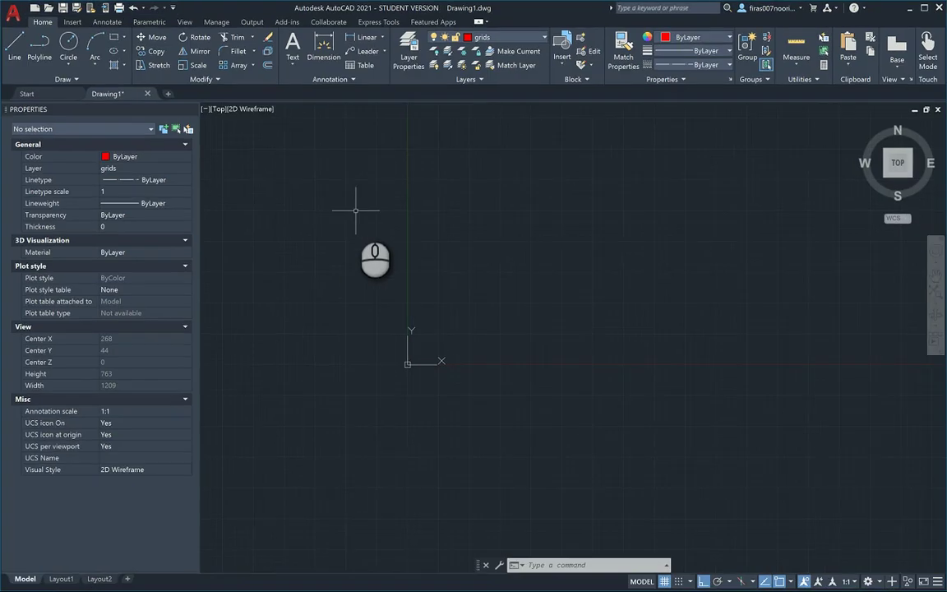
scroll(356, 211, "down", 4)
type("l")
key("Return")
left_click(369, 132)
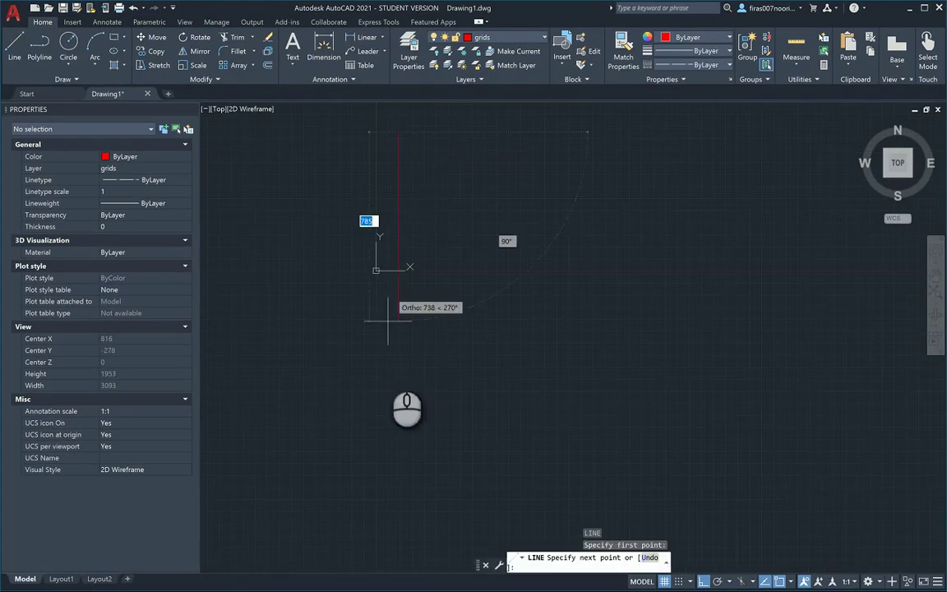
type("25000")
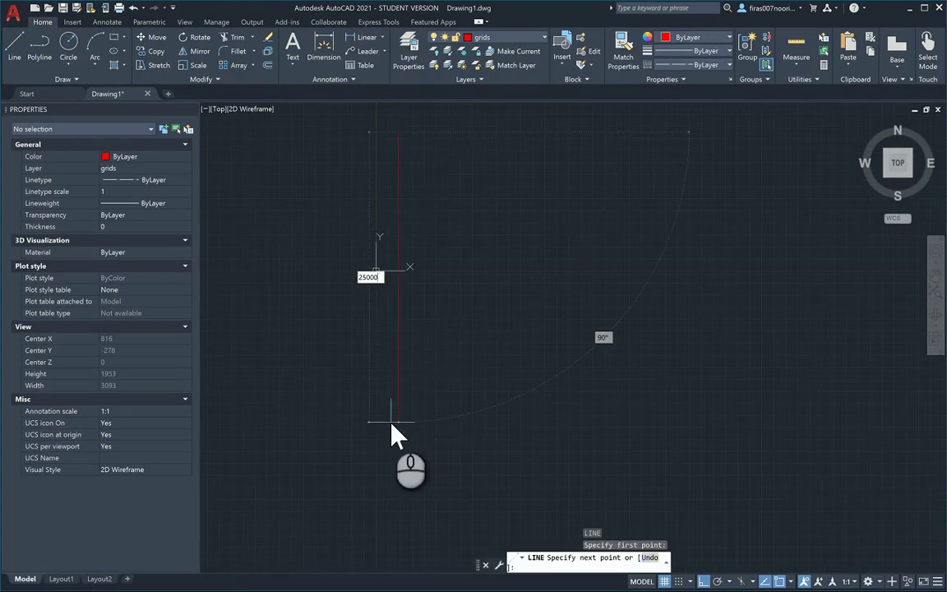
key("Return")
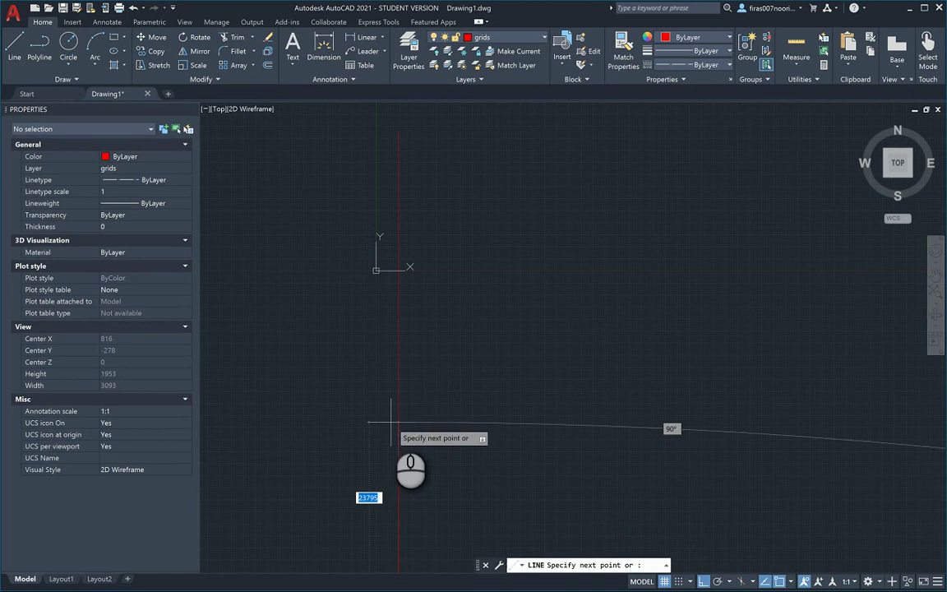
key("Escape")
key("Escape")
Step: Set the global linetype scale factor to 2
scroll(408, 338, "up", 2)
scroll(410, 311, "up", 3)
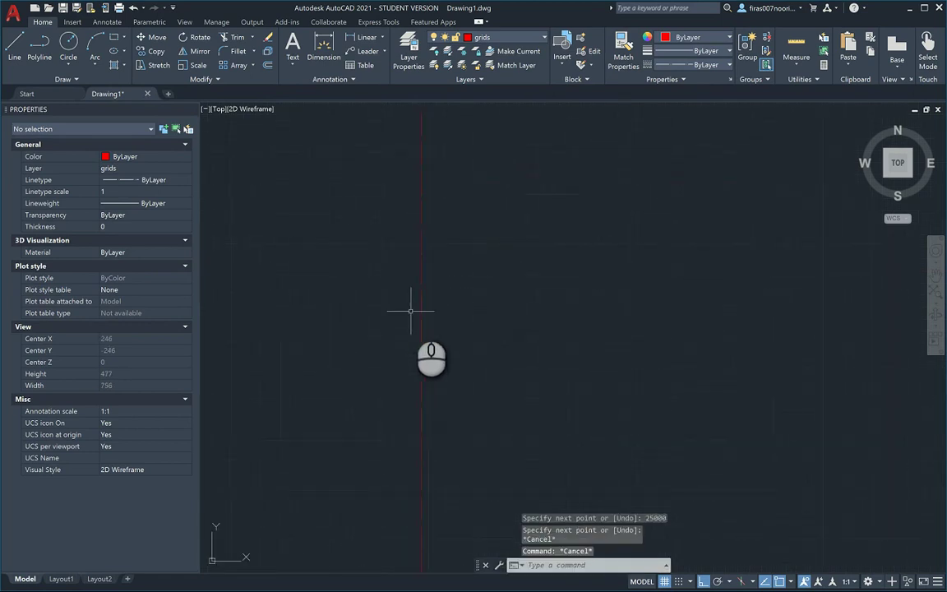
scroll(412, 310, "down", 3)
key("Escape")
type("lts")
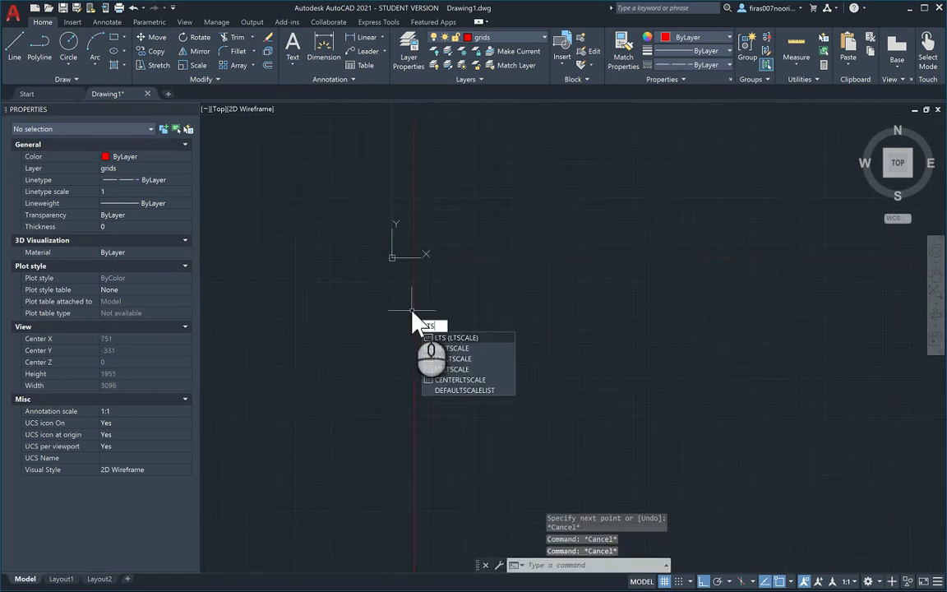
key("Return")
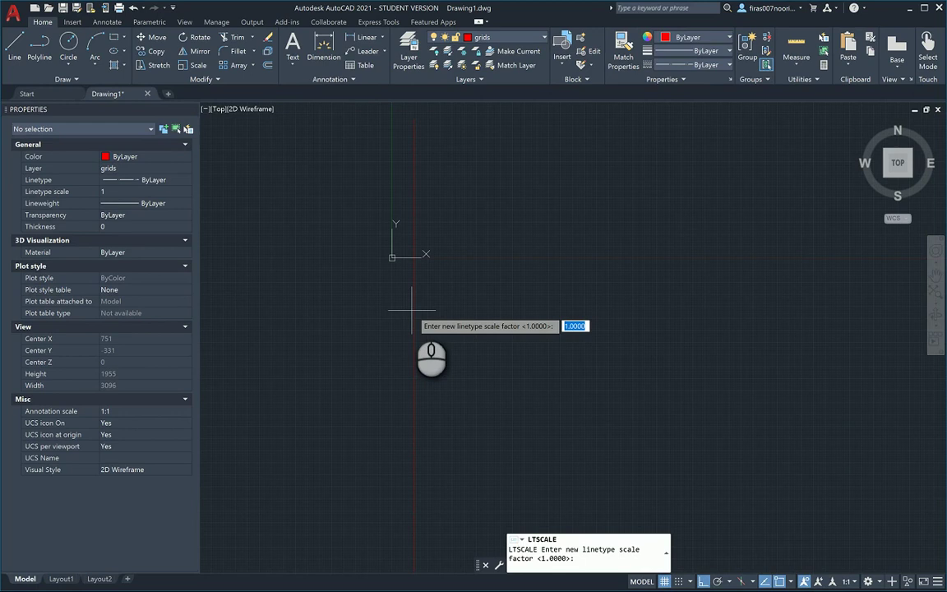
type("2")
key("Return")
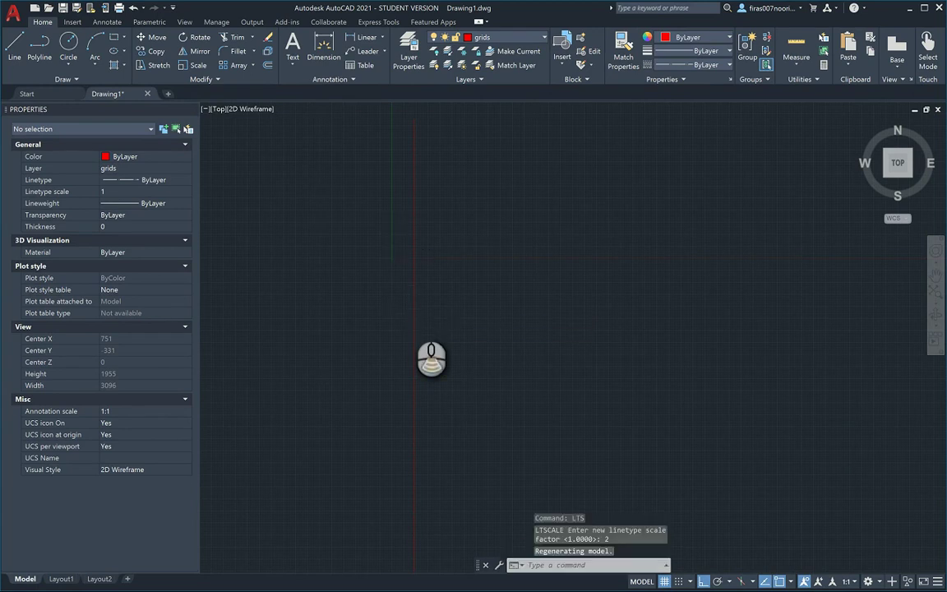
Step: Set the global linetype scale factor to 10
scroll(407, 325, "down", 6)
middle_click(407, 274)
middle_click(408, 273)
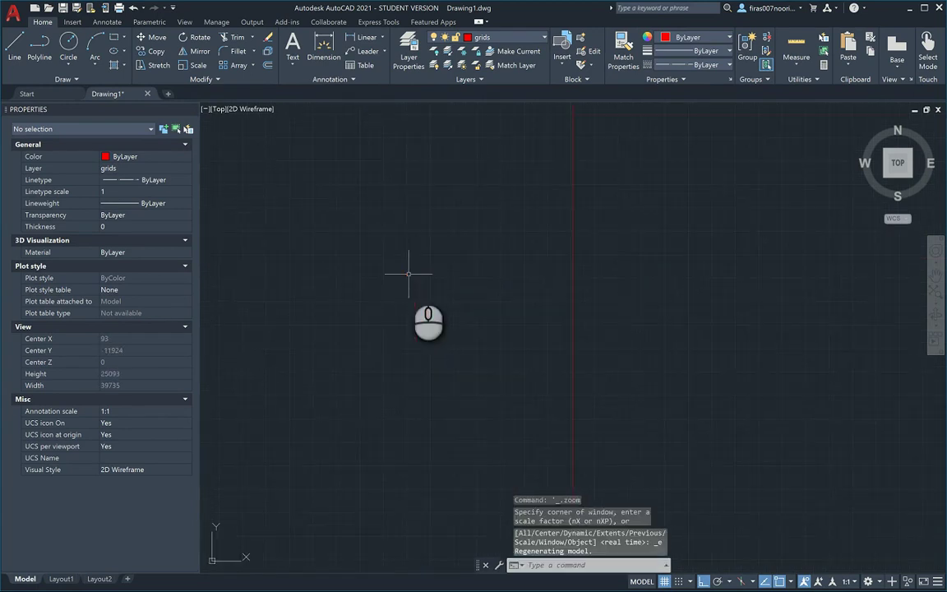
type("lts")
key("Return")
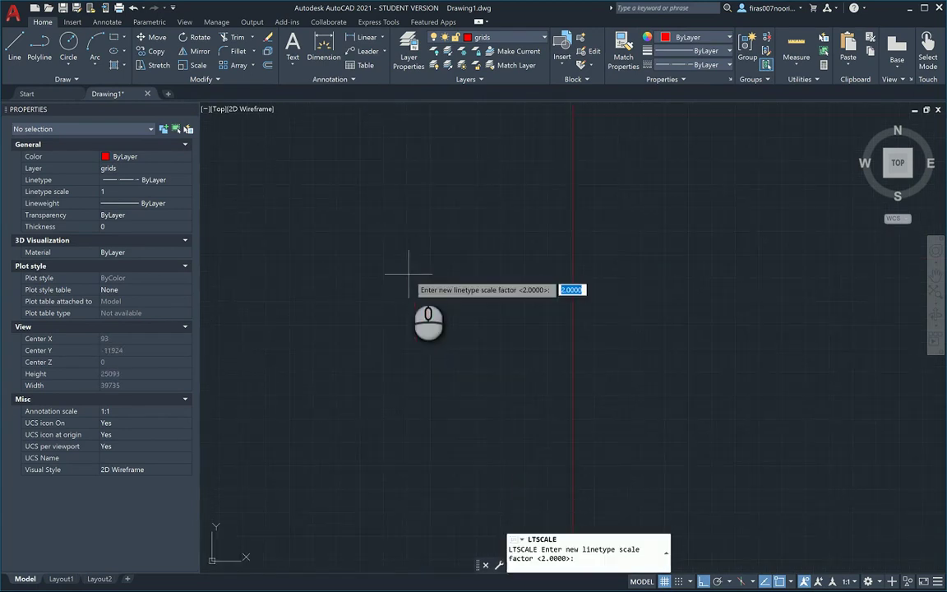
type("10")
key("Return")
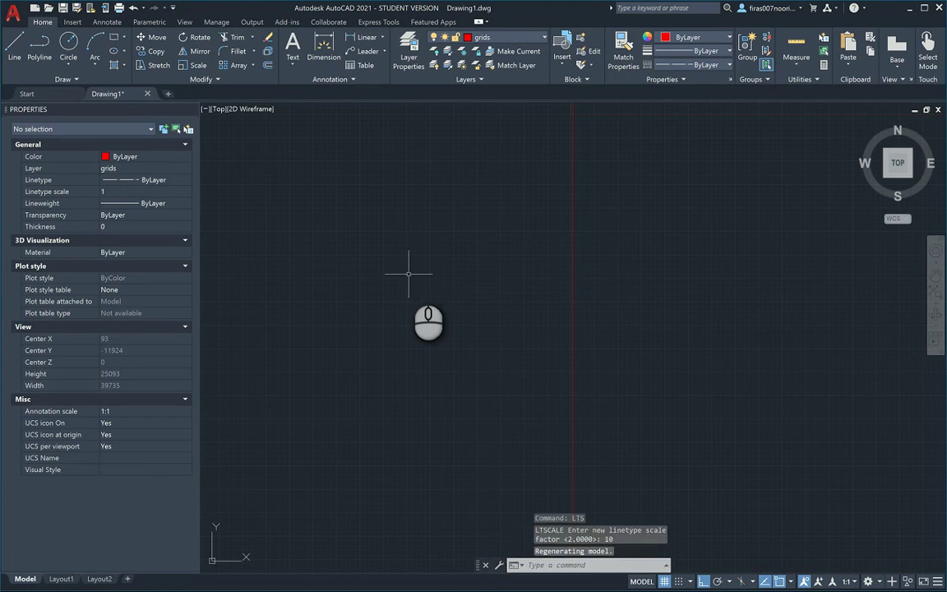
Step: Set the global linetype scale factor to 50 and check the dash-dot pattern on the grid line
key("Return")
type("50")
key("Return")
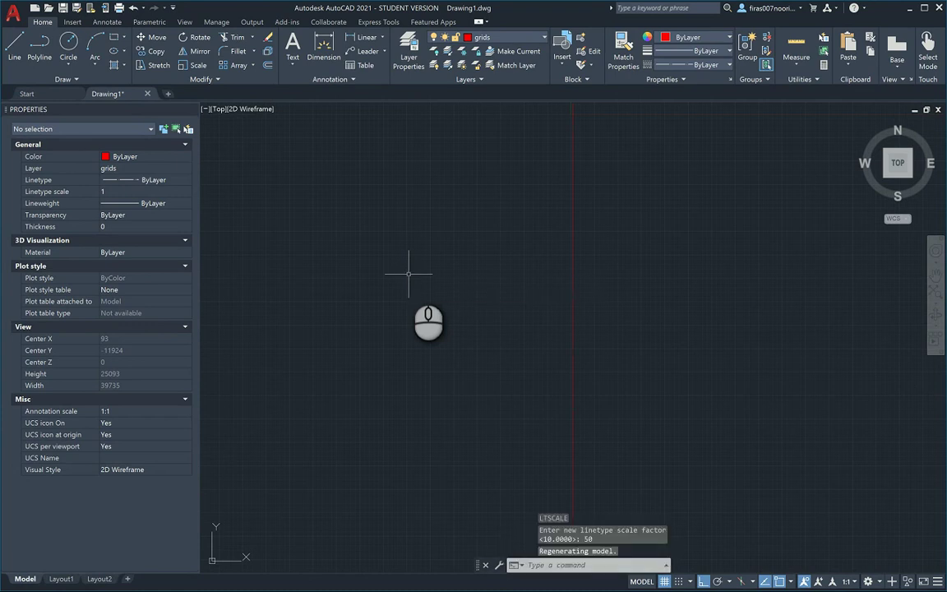
scroll(414, 271, "down", 2)
middle_click_drag(480, 235, 398, 312)
scroll(414, 235, "up", 6)
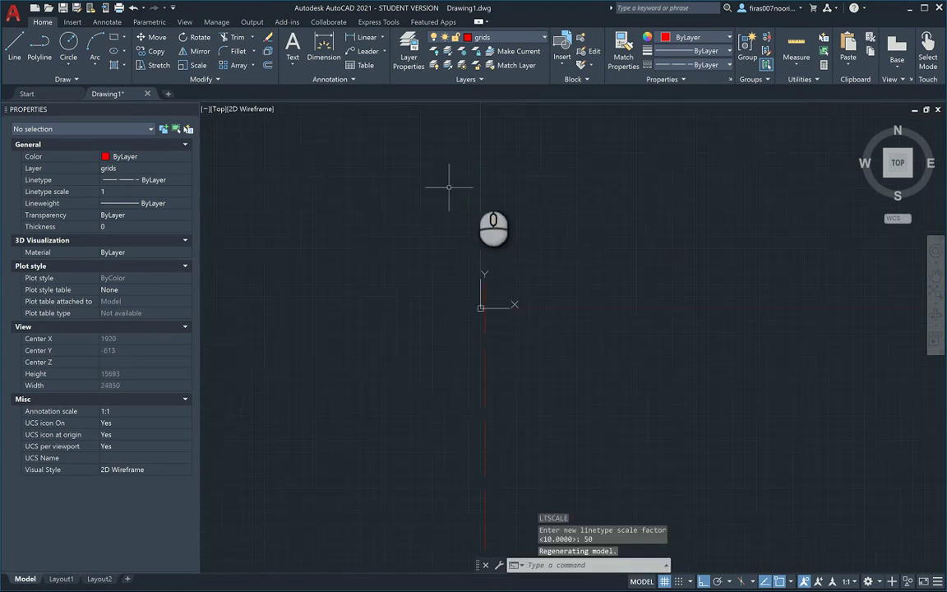
Step: Draw a circle just above the upper end of the vertical grid line as its grid bubble
key("Escape")
key("Escape")
type("c")
key("Return")
scroll(537, 251, "up", 2)
left_click(448, 234)
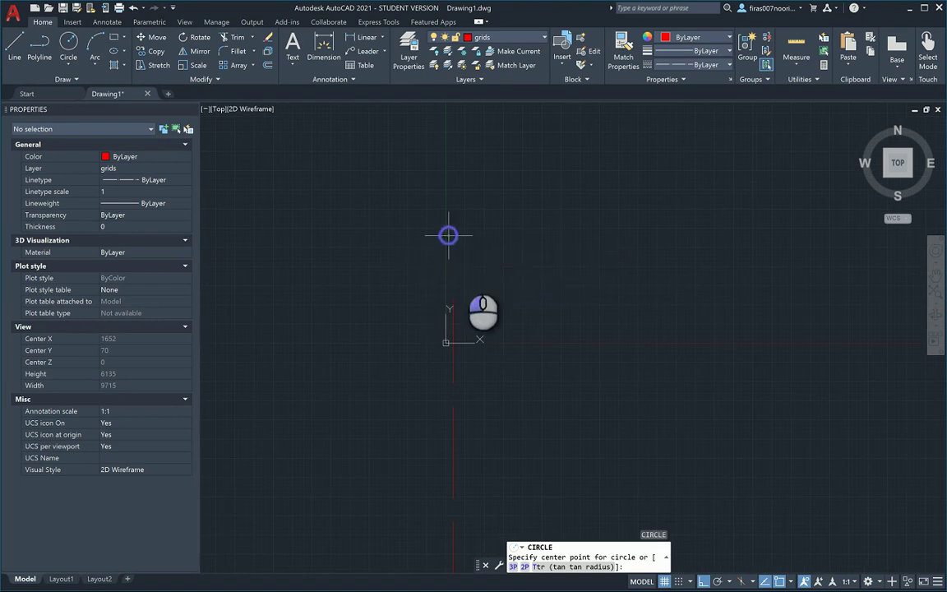
left_click(470, 272)
key("Escape")
key("Escape")
Step: Move the circle from its lowest point onto the upper end of the vertical grid line
type("m")
key("Return")
left_click(499, 186)
left_click(411, 254)
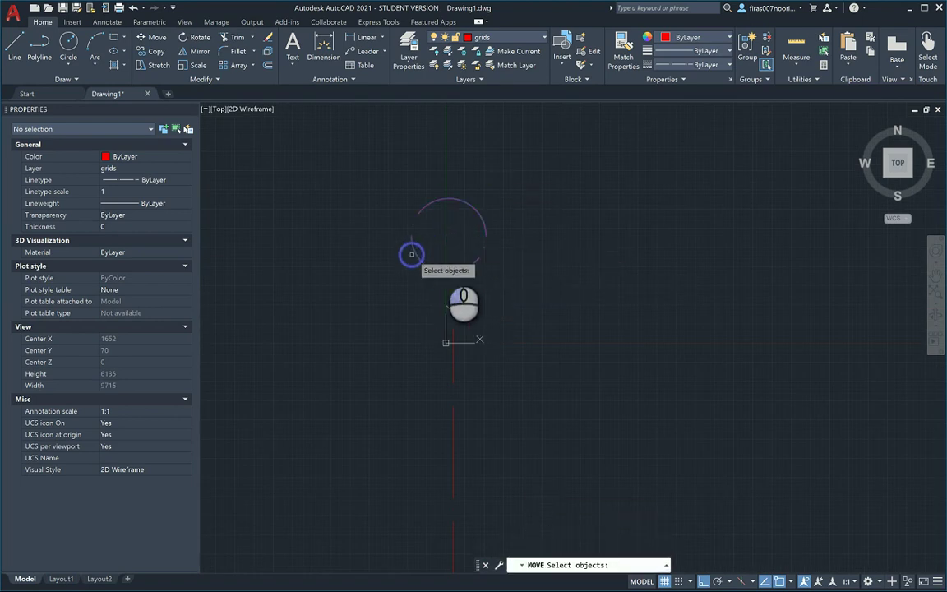
key("Return")
left_click(449, 271)
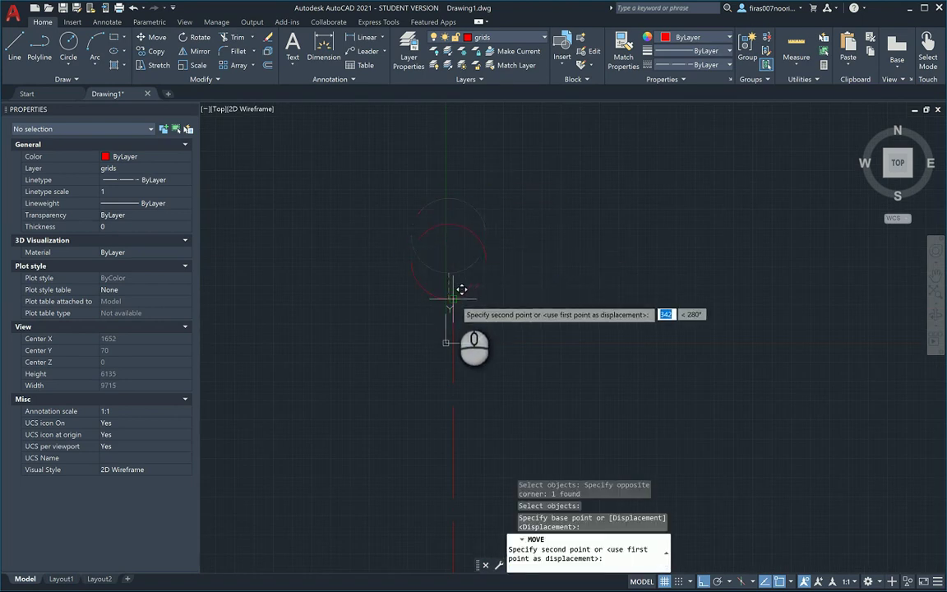
left_click(461, 289)
key("Escape")
key("Escape")
key("Escape")
Step: Add the multiline text "A" inside the grid bubble
type("t")
key("Return")
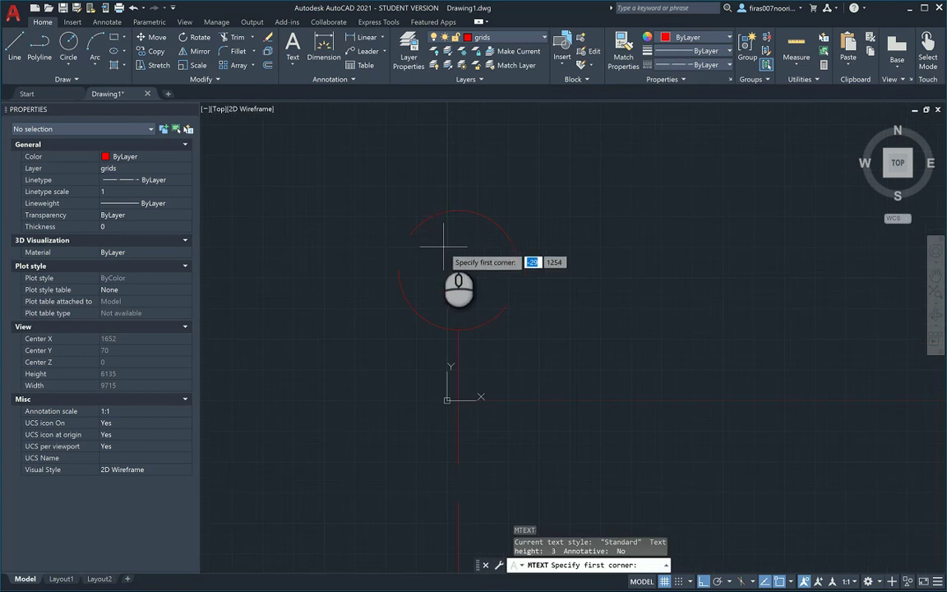
scroll(437, 249, "up", 2)
left_click(430, 239)
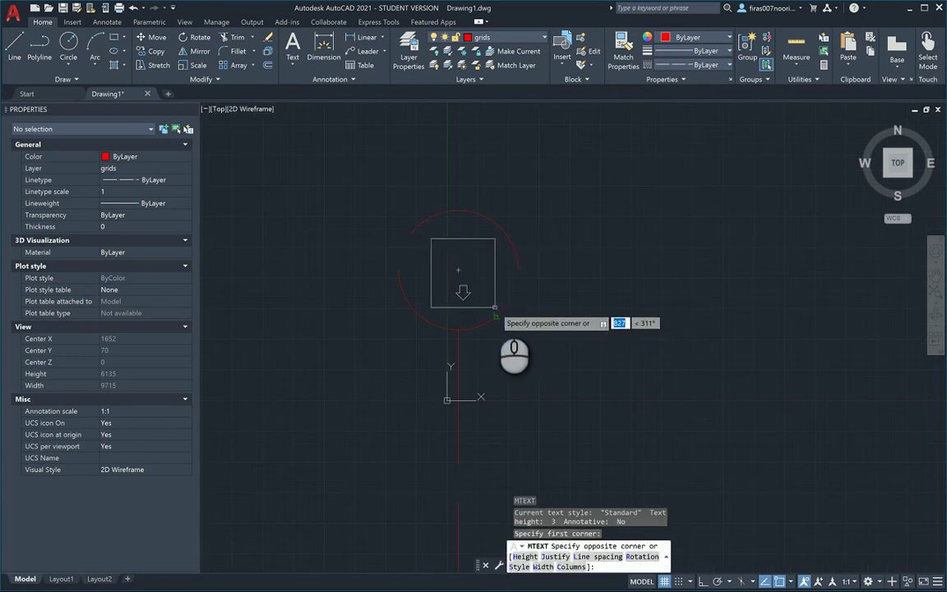
left_click(492, 307)
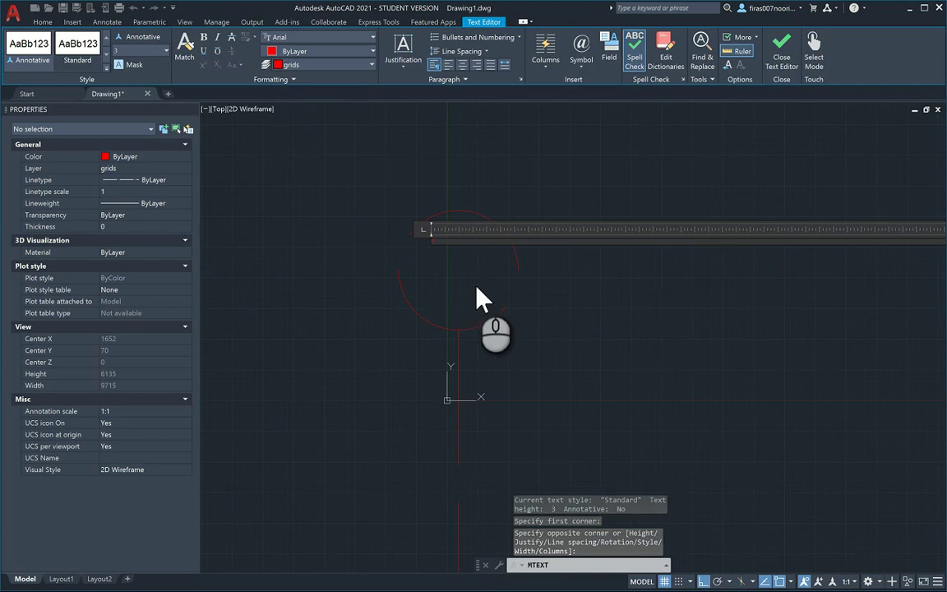
left_click(779, 51)
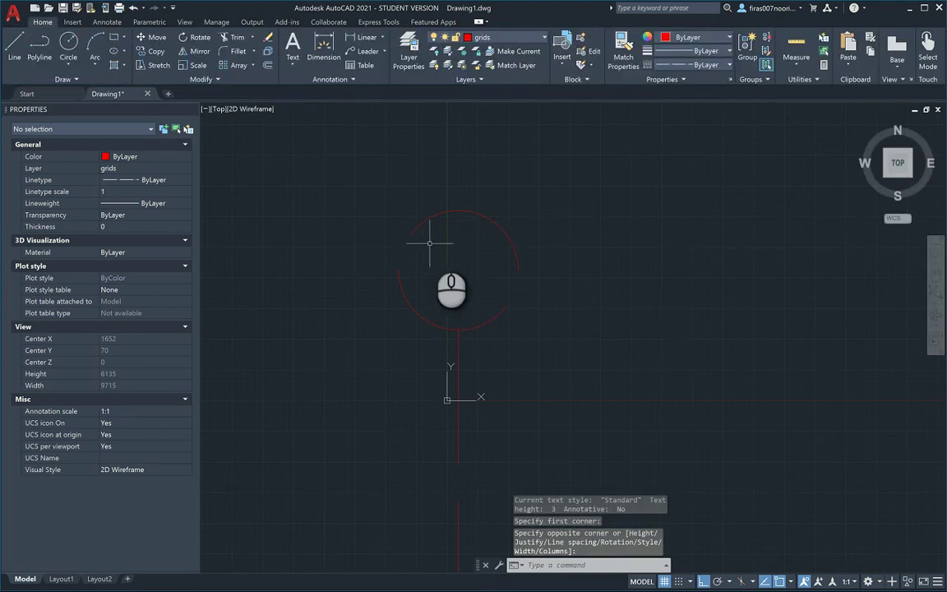
Step: Scale the bubble text by a factor of 50, using a base point at the bubble's left side
left_click(455, 225)
left_click(423, 264)
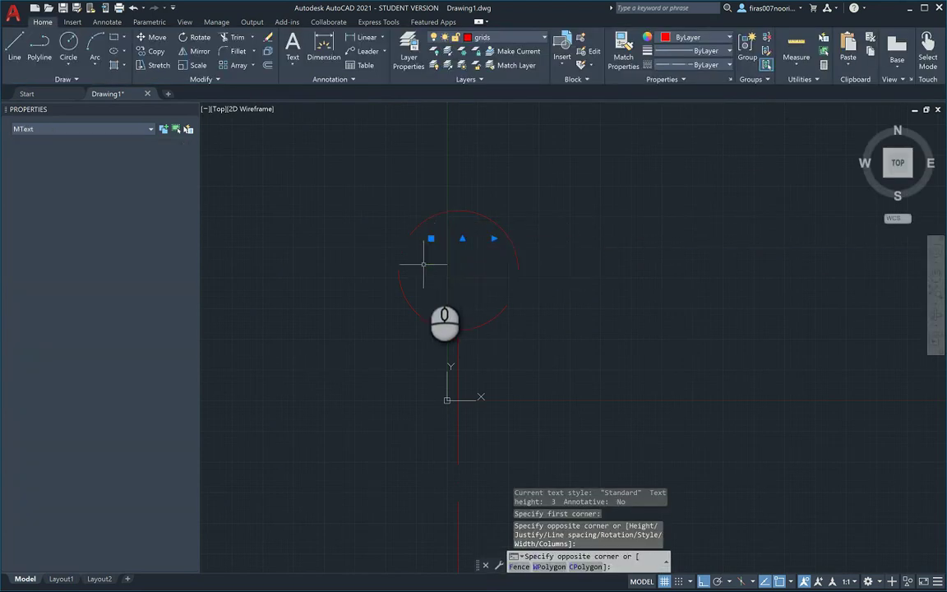
type("sc")
key("Return")
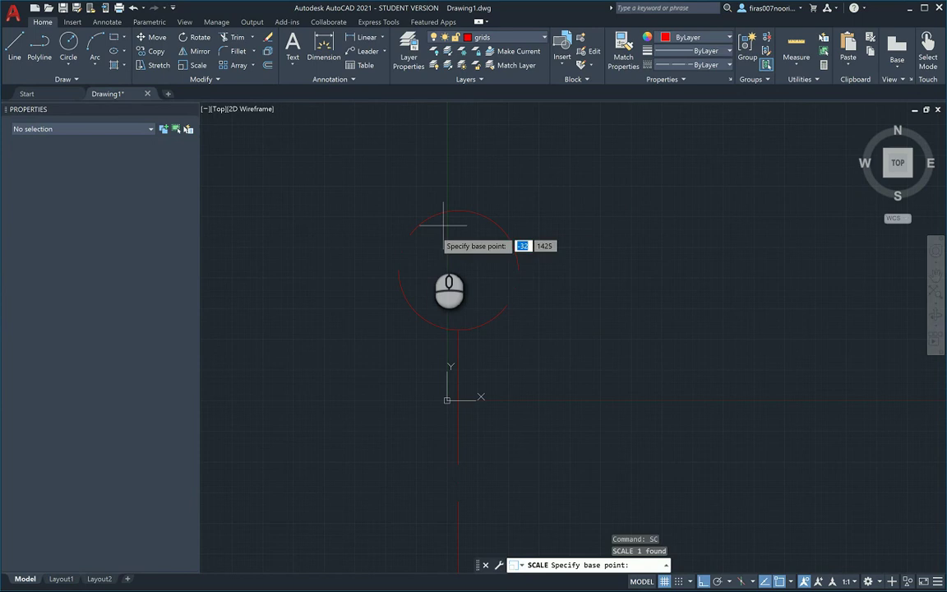
left_click(424, 239)
type("50")
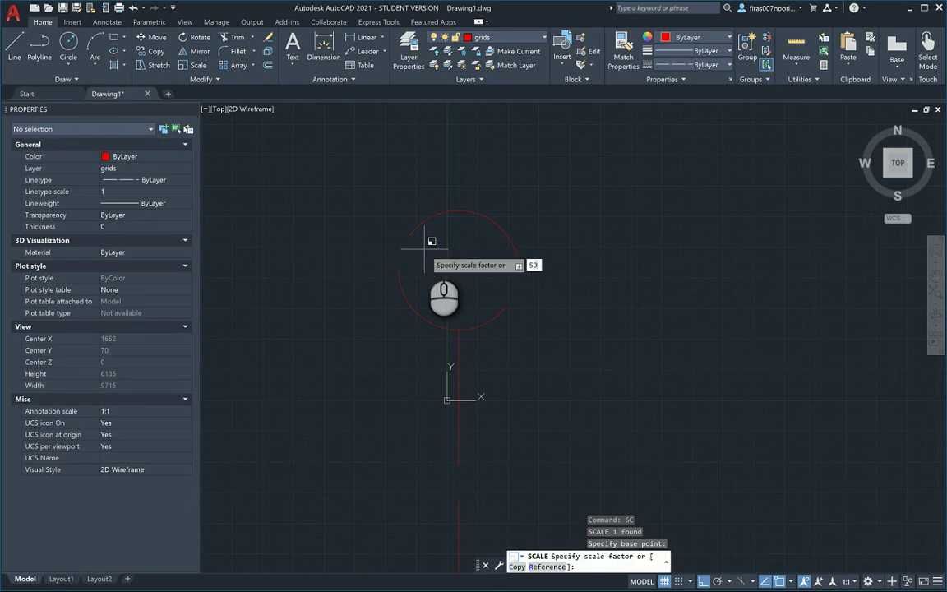
key("Return")
Step: Locate the enlarged letter A and move it to the left edge of the grid bubble
double_click(425, 249)
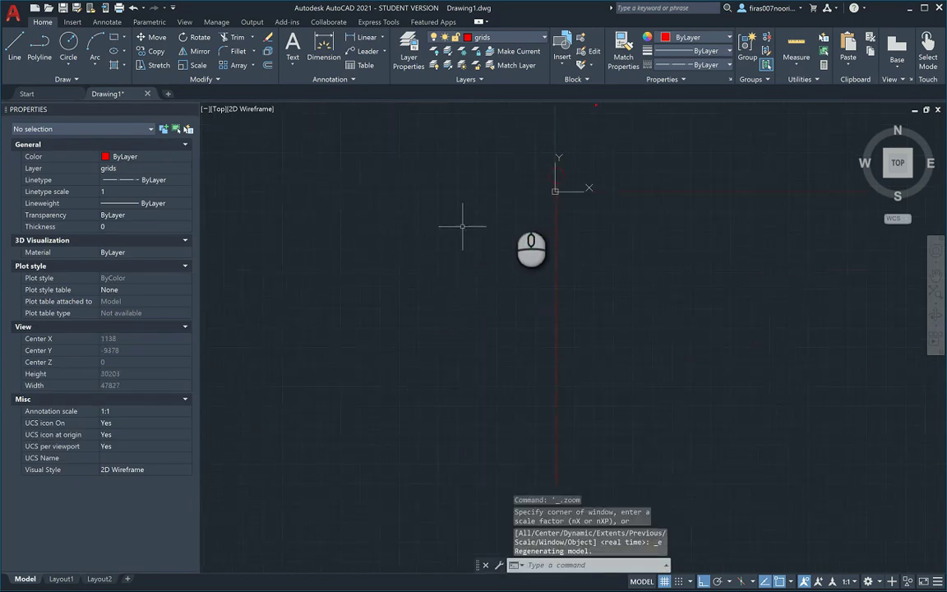
scroll(575, 152, "up", 5)
key("Escape")
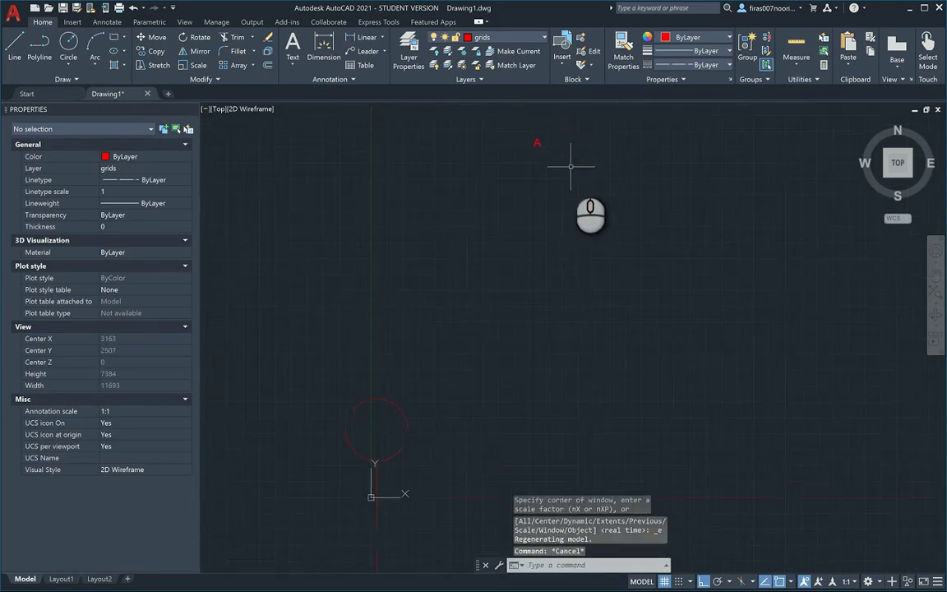
type("m")
key("Return")
left_click(558, 121)
left_click(514, 167)
key("Return")
left_click(535, 147)
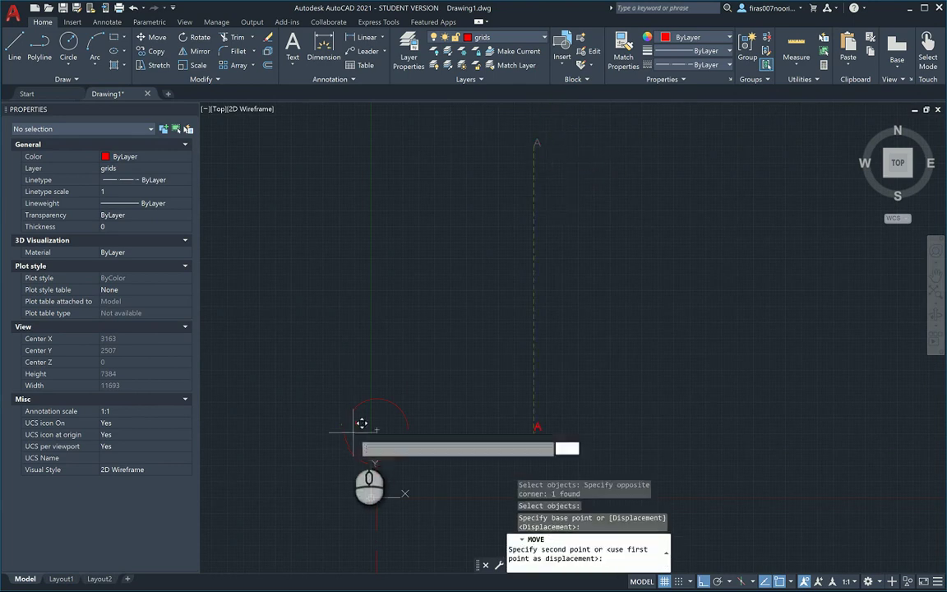
scroll(361, 423, "up", 2)
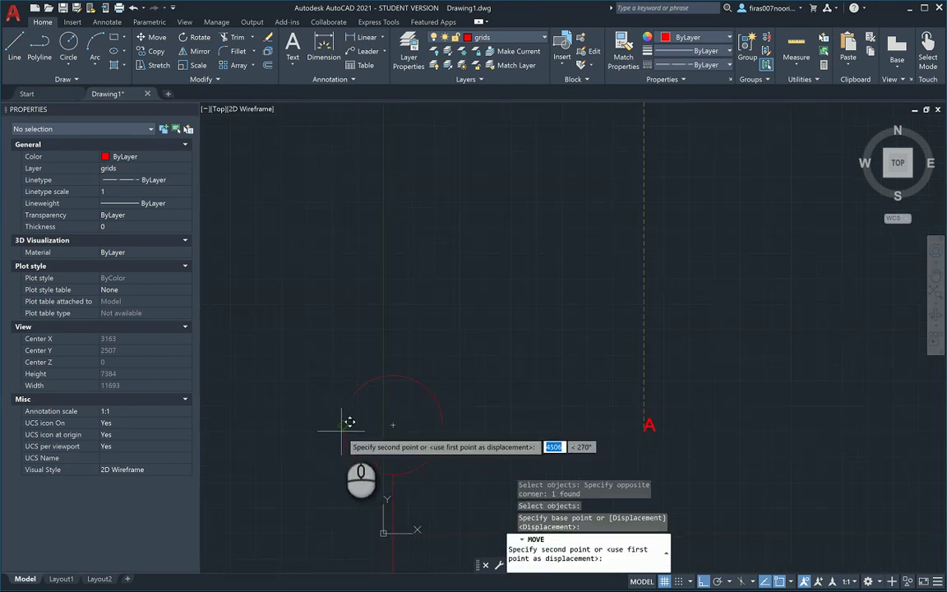
left_click(341, 431)
scroll(357, 421, "up", 4)
key("Escape")
key("Escape")
Step: Move the letter A horizontally to the middle of the grid bubble
type("m")
key("Return")
left_click(359, 401)
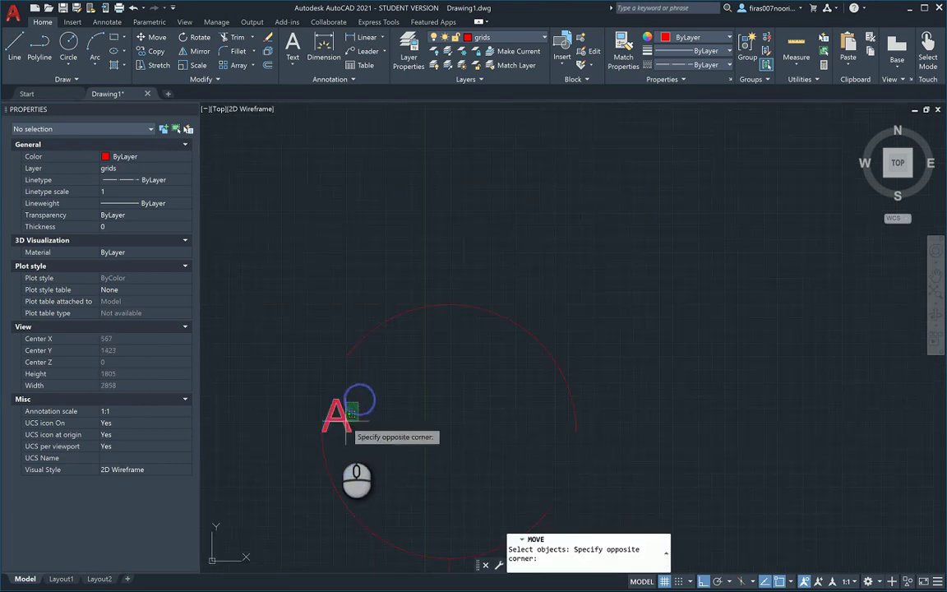
left_click(337, 428)
key("Return")
left_click(382, 425)
left_click(493, 438)
key("Escape")
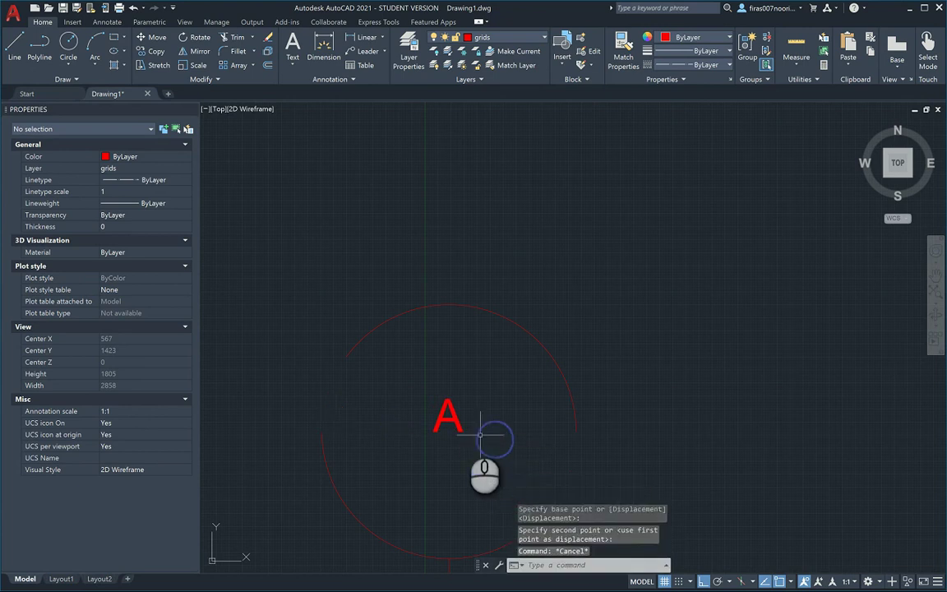
key("Escape")
key("Escape")
Step: Scale the letter A by a factor of 2 from a base point within the letter
left_click(450, 420)
type("m")
key("Return")
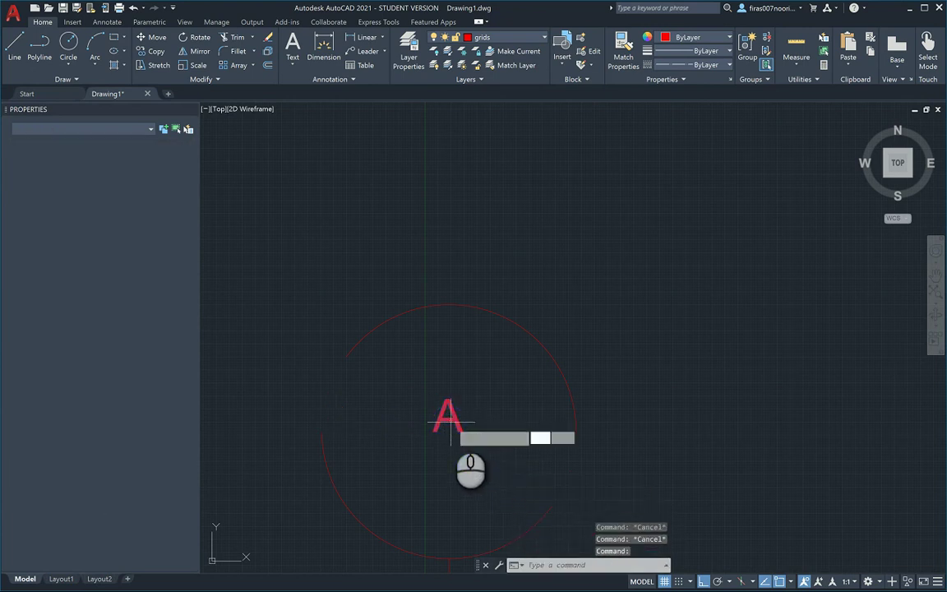
type("sc")
key("Return")
left_click(451, 423)
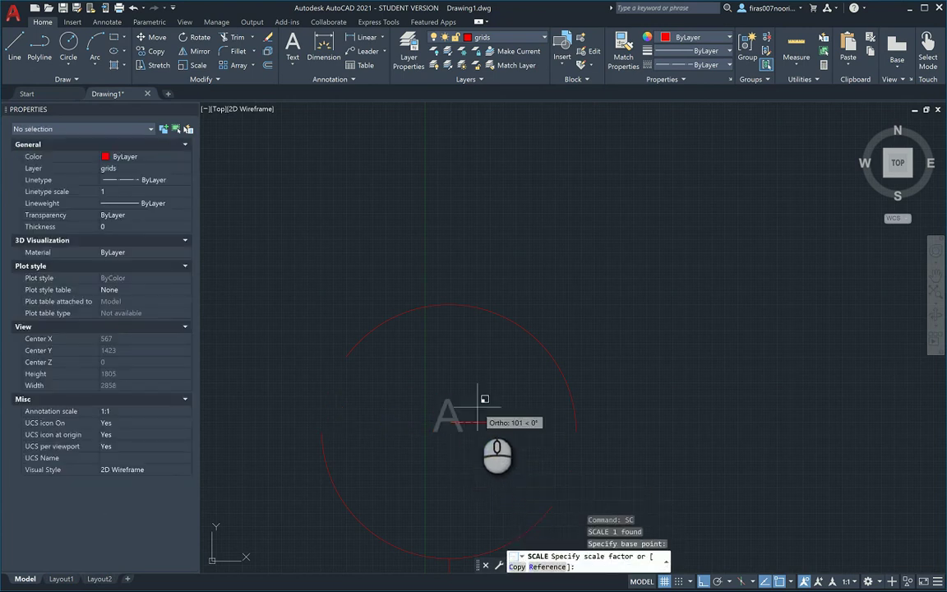
type("2")
key("Return")
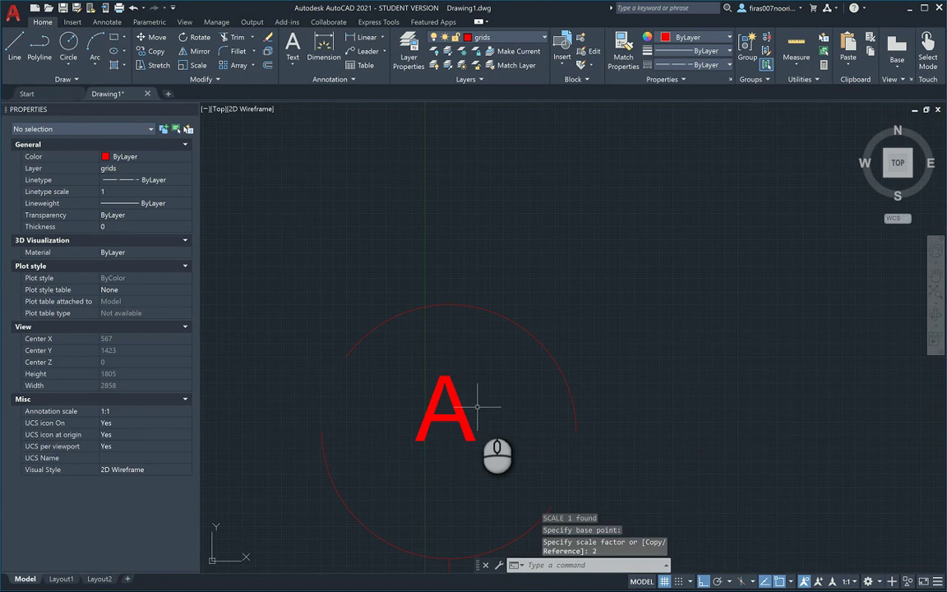
key("Escape")
key("Escape")
Step: Enlarge the letter A by another factor of 2 inside the grid bubble
right_click(481, 382)
left_click(439, 428)
key("Return")
left_click(443, 432)
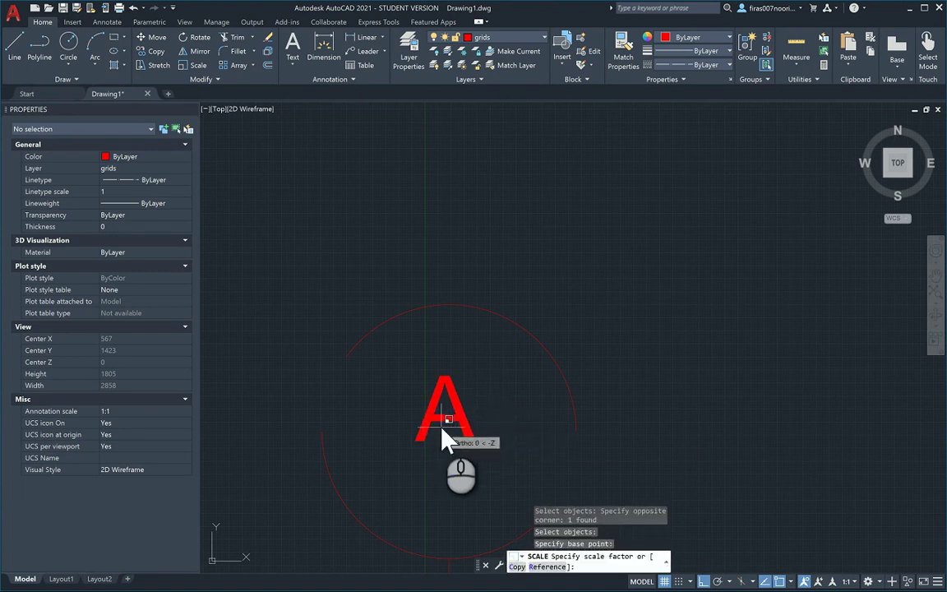
type("2")
key("Return")
key("Escape")
key("Escape")
Step: Move the enlarged letter A slightly downward to center it in the grid bubble
type("m")
key("Return")
left_click(487, 383)
left_click(352, 293)
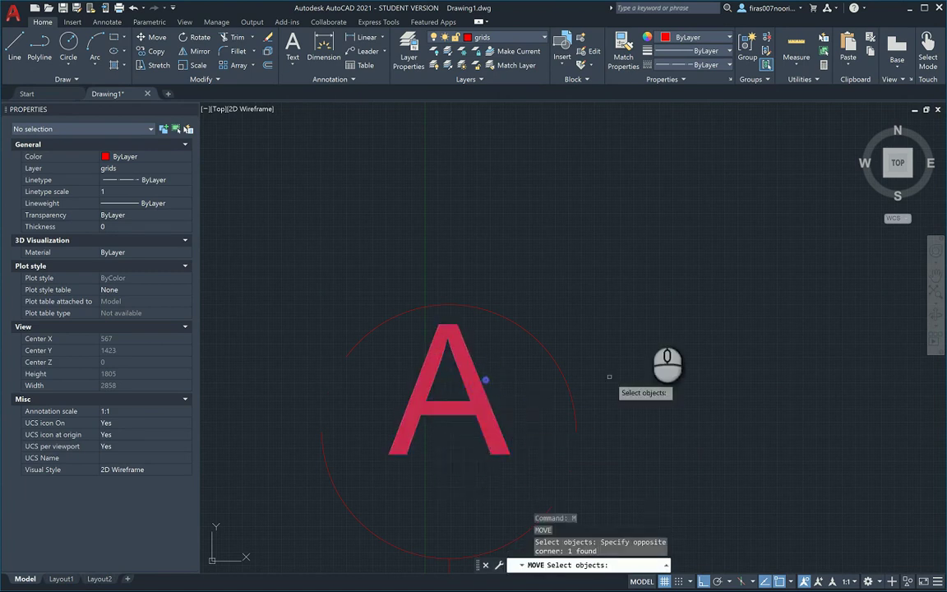
key("Return")
left_click(660, 291)
left_click(663, 338)
scroll(574, 298, "down", 5)
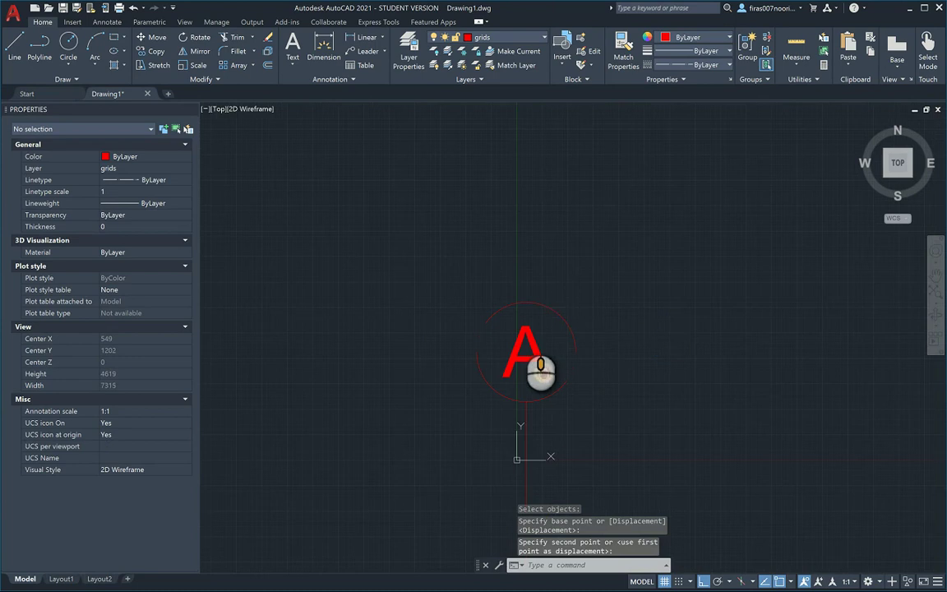
middle_click_drag(540, 369, 495, 294)
Step: Check the column grid spacings in the floor plan PDF, and copy grid line A with its bubble 7000 mm to the right
key("alt+Tab")
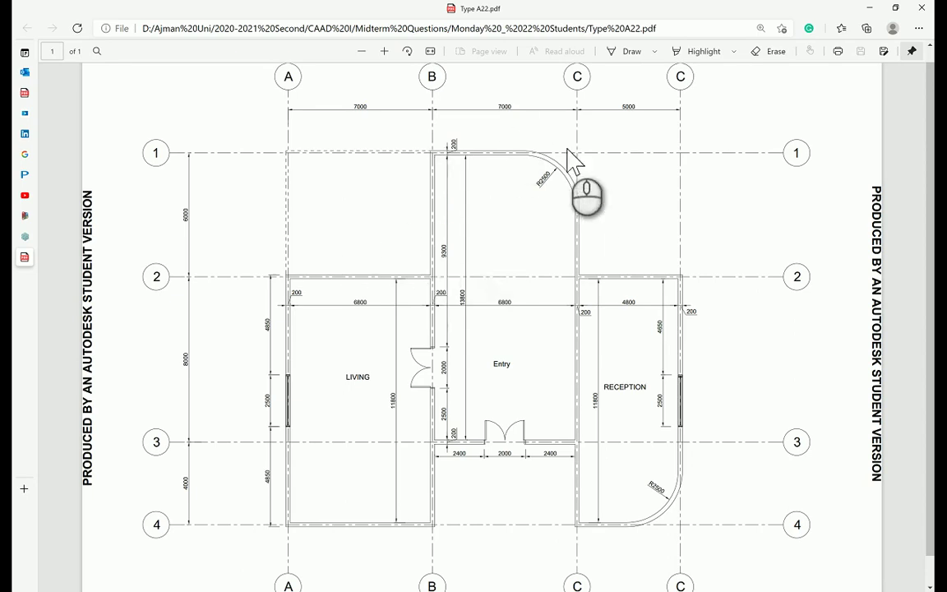
key("alt+Tab")
scroll(411, 276, "down", 6)
type("co")
key("Return")
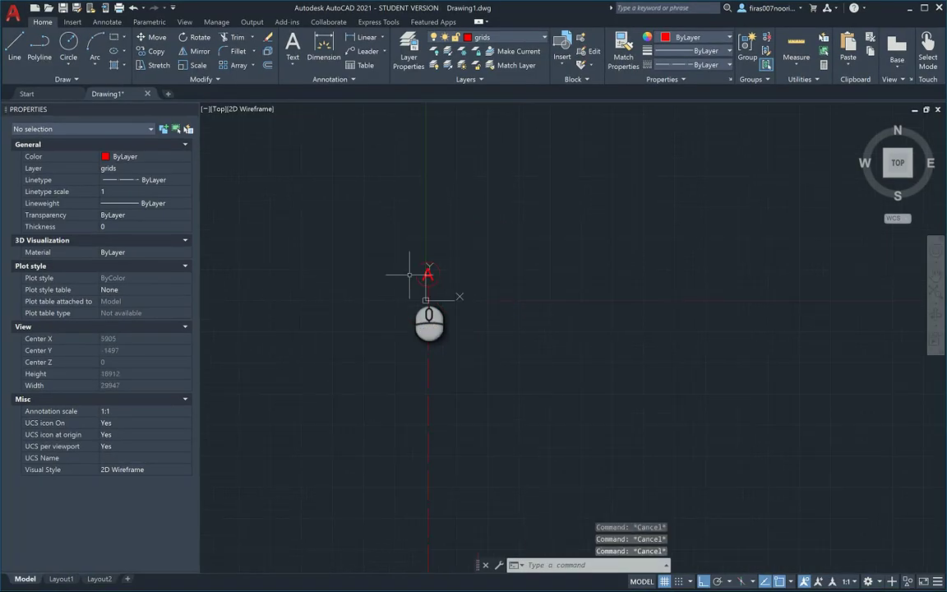
left_click(471, 227)
left_click(387, 328)
key("Return")
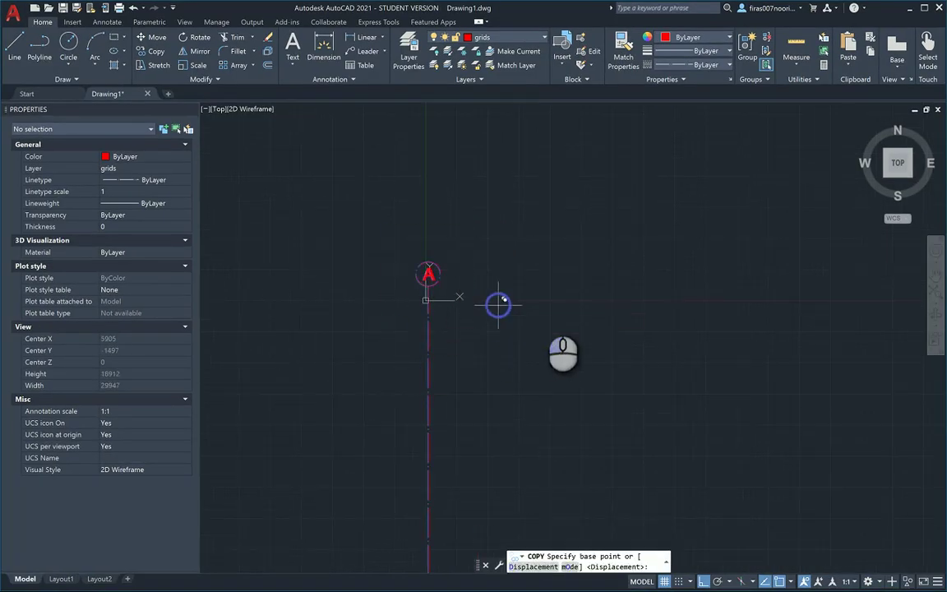
left_click(499, 302)
type("7000")
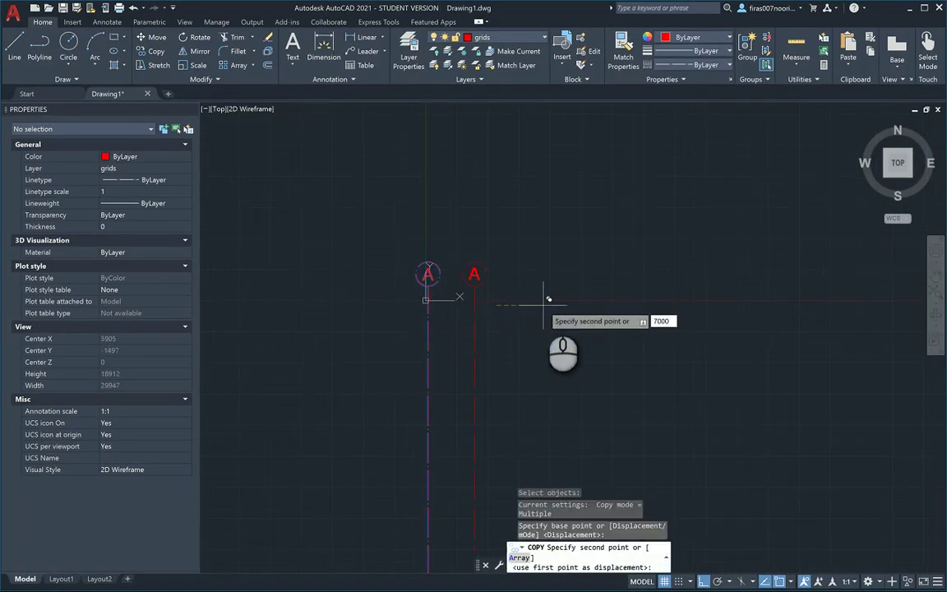
key("Return")
Step: Place two more copies of grid line A with its bubble at 14000 mm and 19000 mm to the right
type("1")
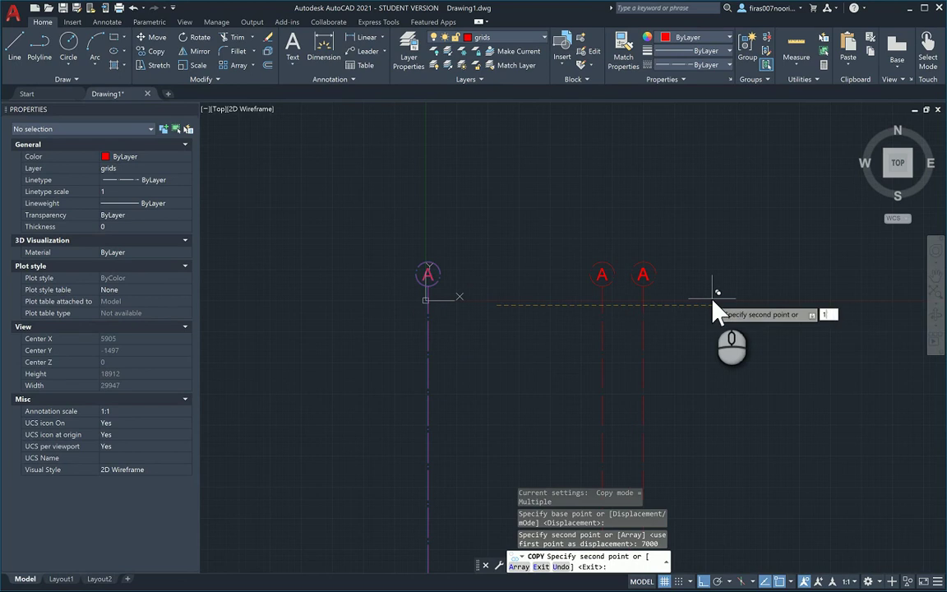
type("7000")
key("Return")
middle_click_drag(713, 298, 442, 303)
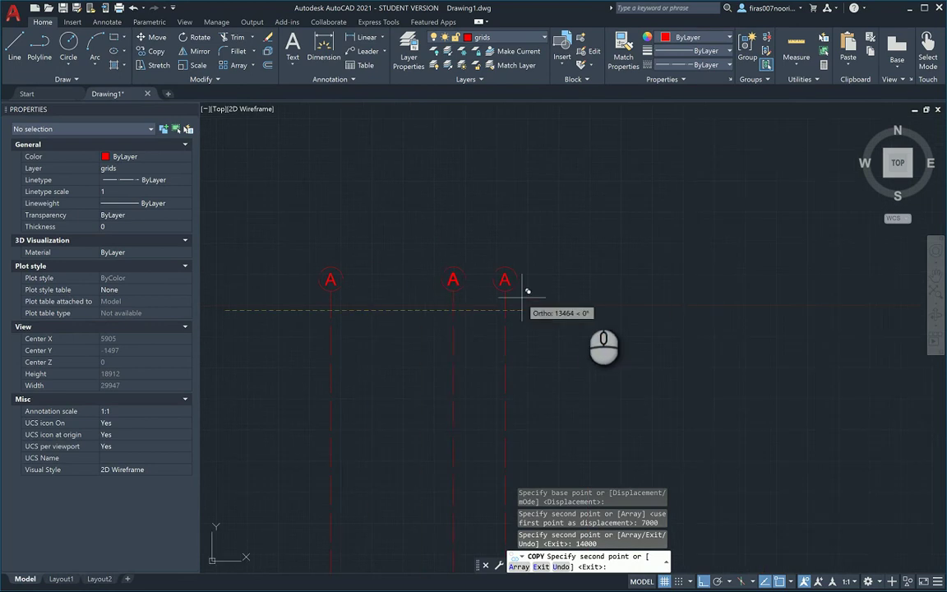
type("19000")
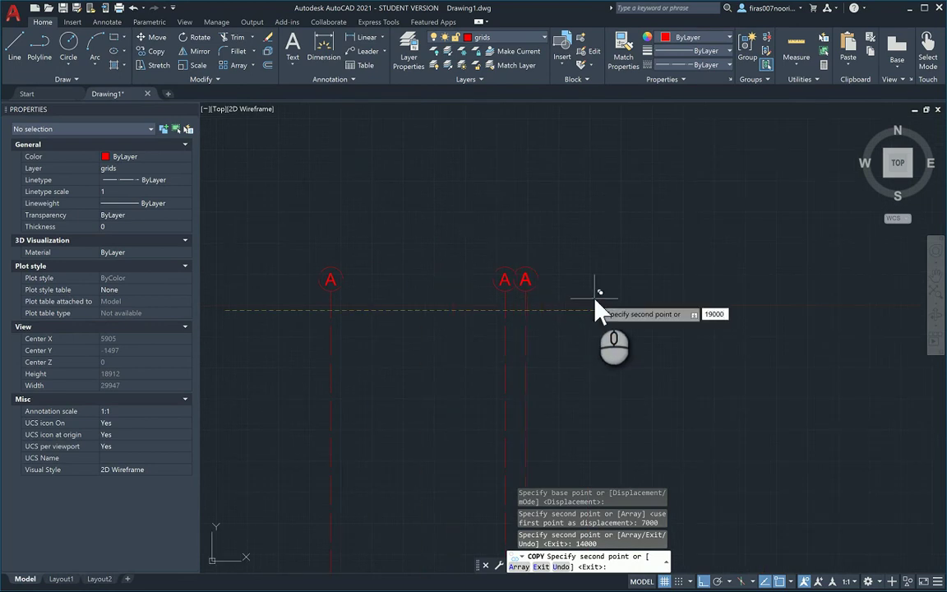
key("Return")
scroll(595, 297, "down", 4)
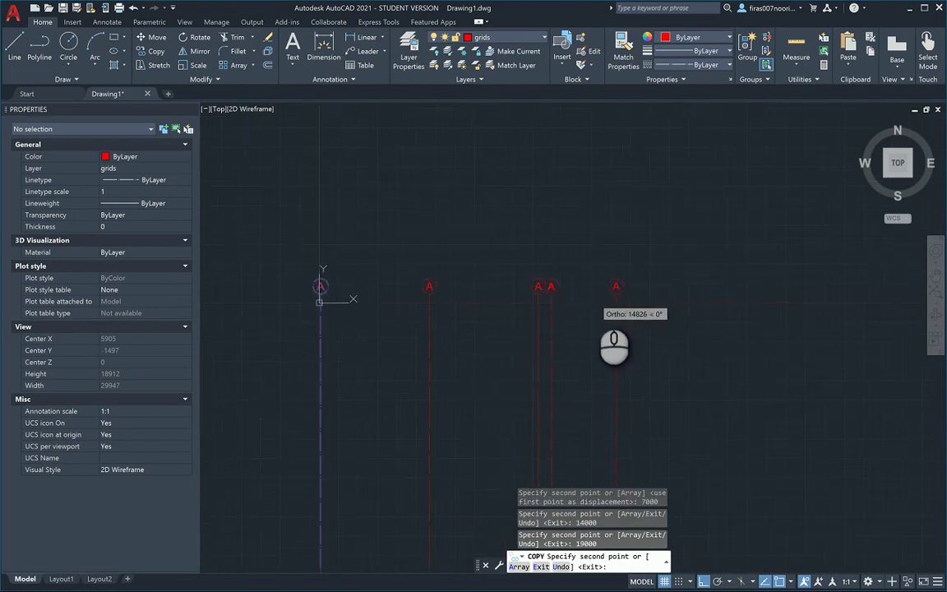
key("Escape")
Step: Change the label in the second grid bubble to B
scroll(522, 263, "up", 3)
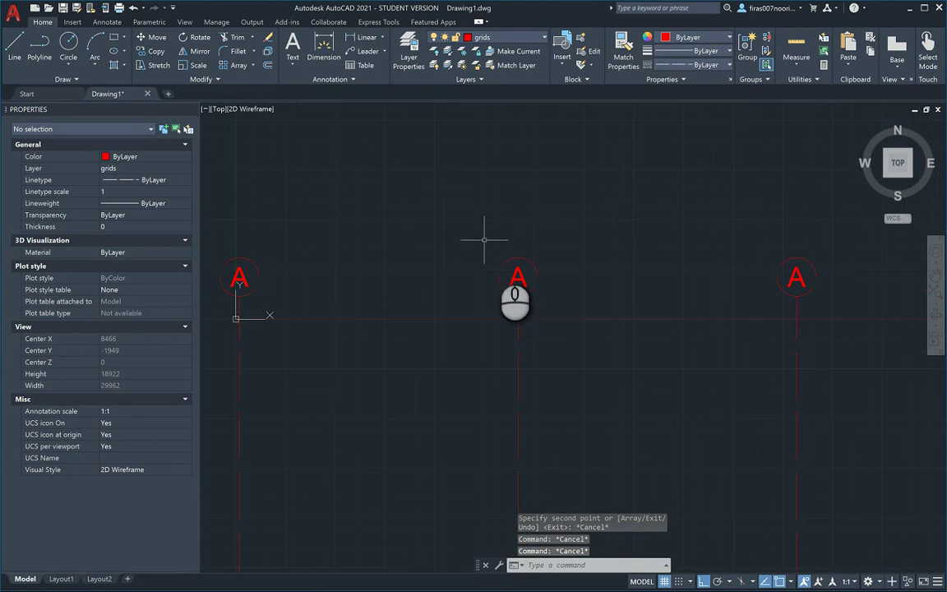
left_click(518, 277)
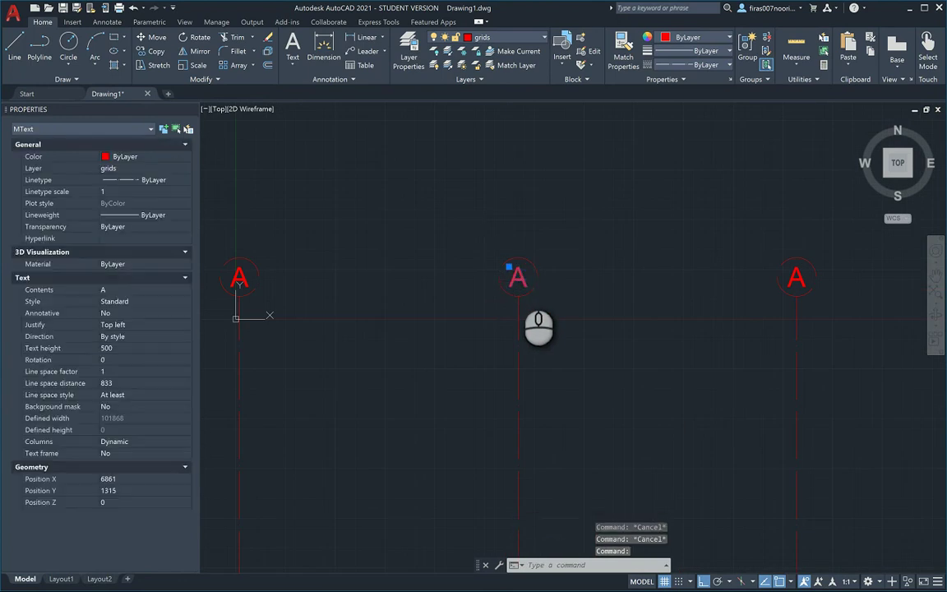
double_click(518, 280)
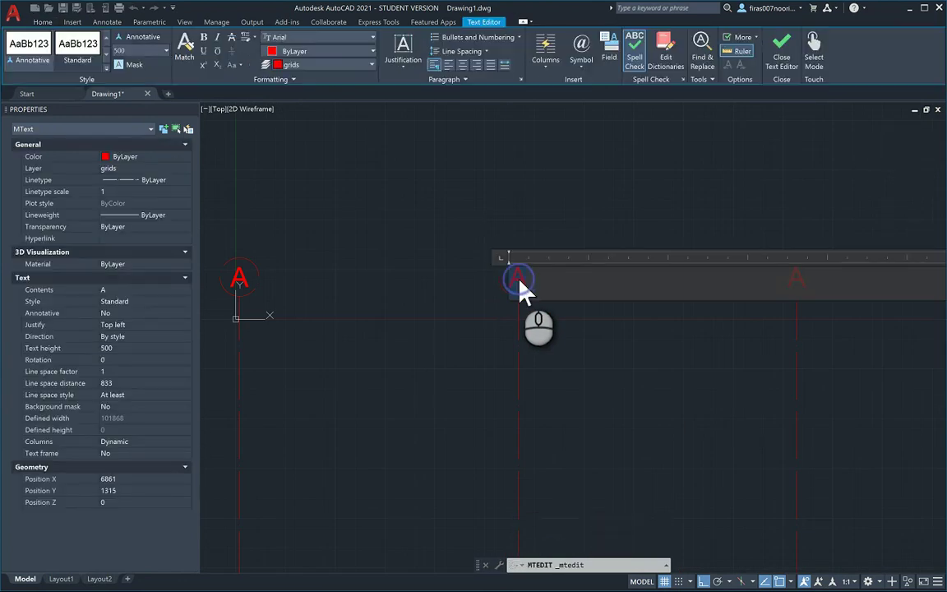
type("B")
left_click(545, 329)
key("Escape")
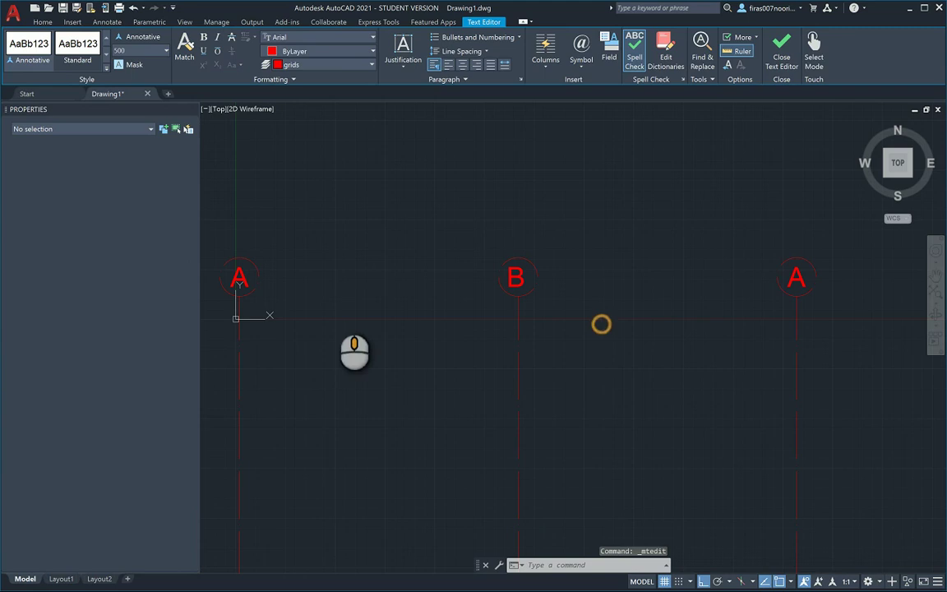
Step: Change the labels in the third and fourth grid bubbles to C and D
middle_click_drag(721, 308, 452, 287)
left_click(533, 260)
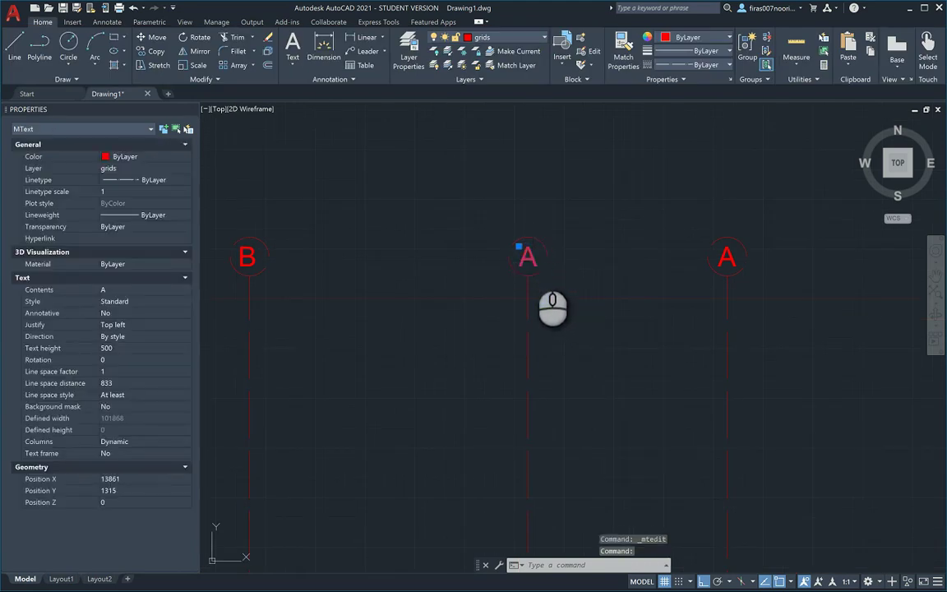
double_click(543, 268)
type("C")
left_click(592, 324)
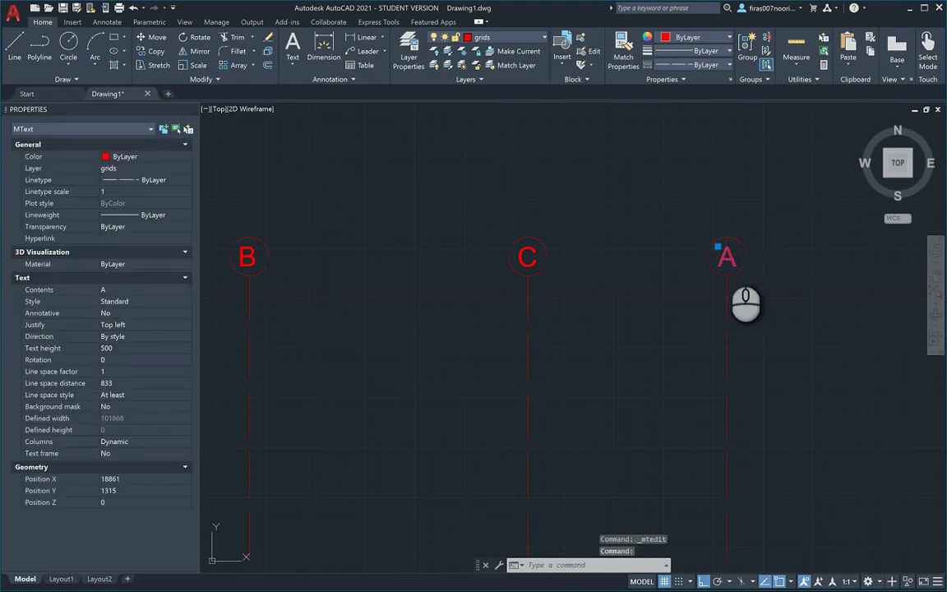
double_click(728, 260)
type("D")
left_click(609, 318)
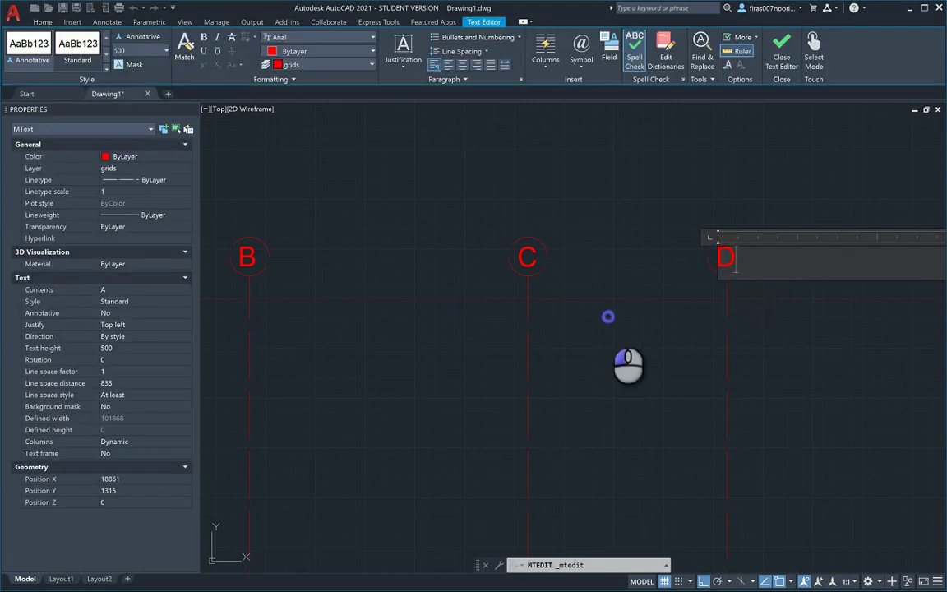
Step: Copy the four grid bubbles with their labels A to D straight down to the lower ends of the vertical grid lines
scroll(641, 330, "down", 4)
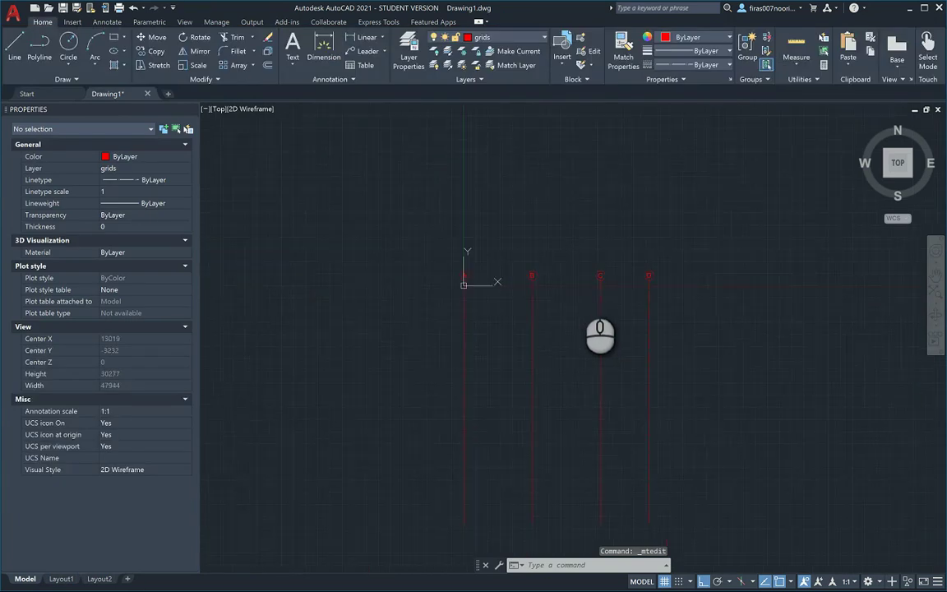
type("co")
key("Return")
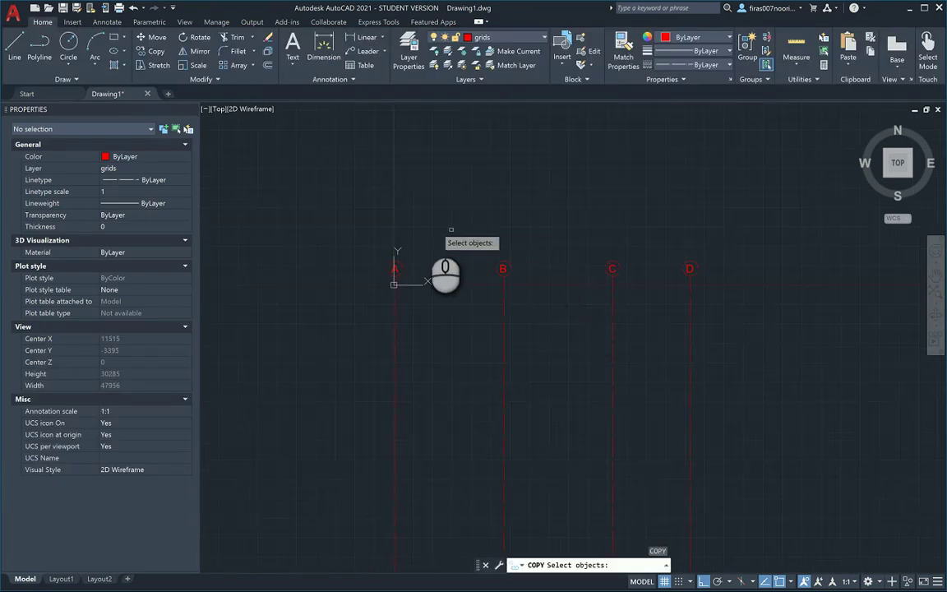
left_click(374, 229)
left_click(776, 308)
key("Return")
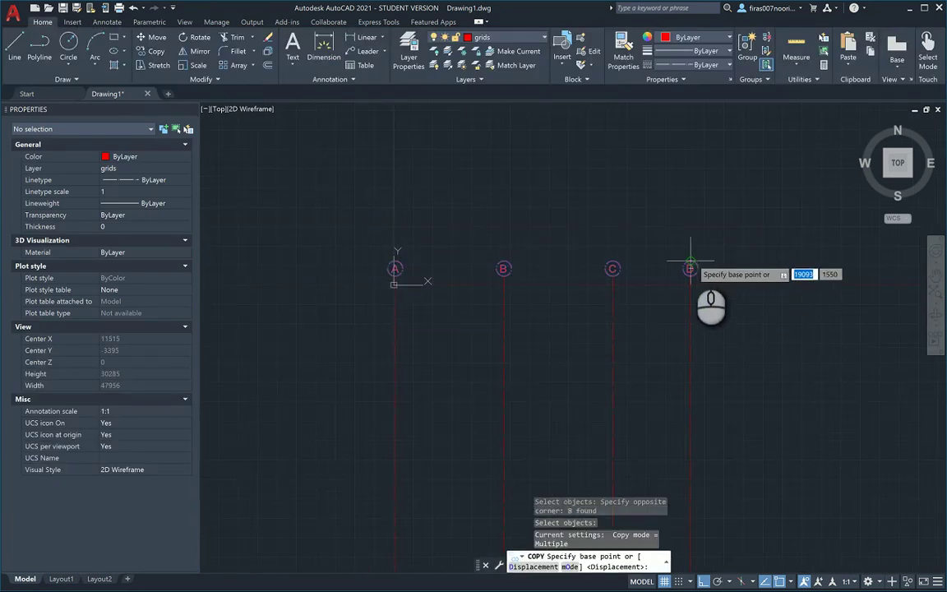
left_click(691, 268)
scroll(681, 353, "up", 5)
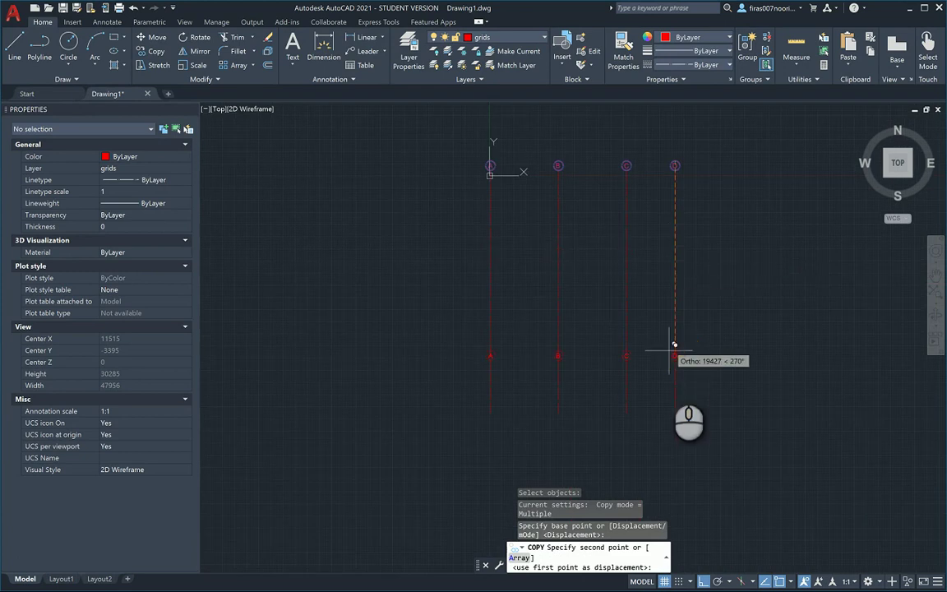
left_click(672, 416)
scroll(657, 415, "down", 3)
key("Escape")
key("Escape")
key("Escape")
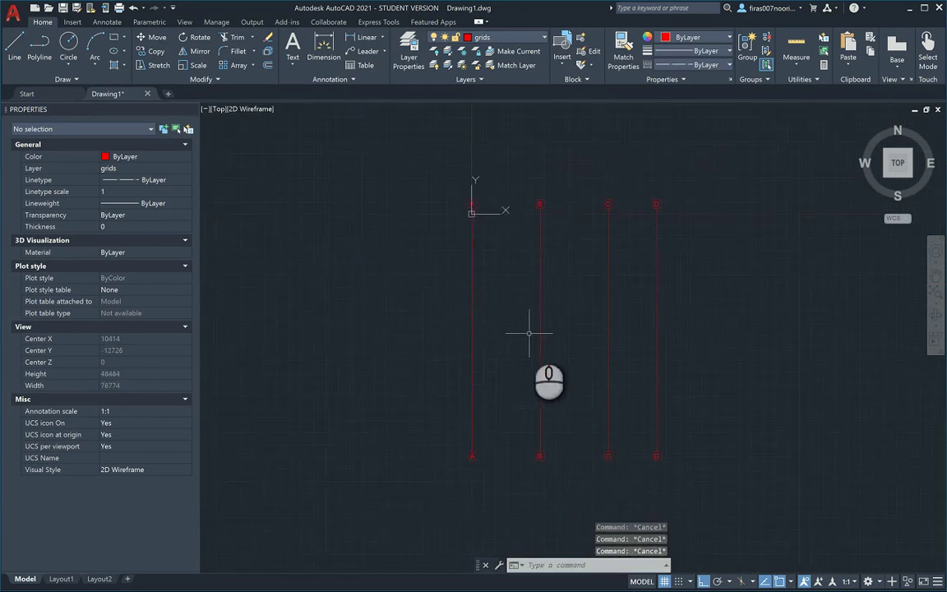
type("co")
key("Return")
key("Escape")
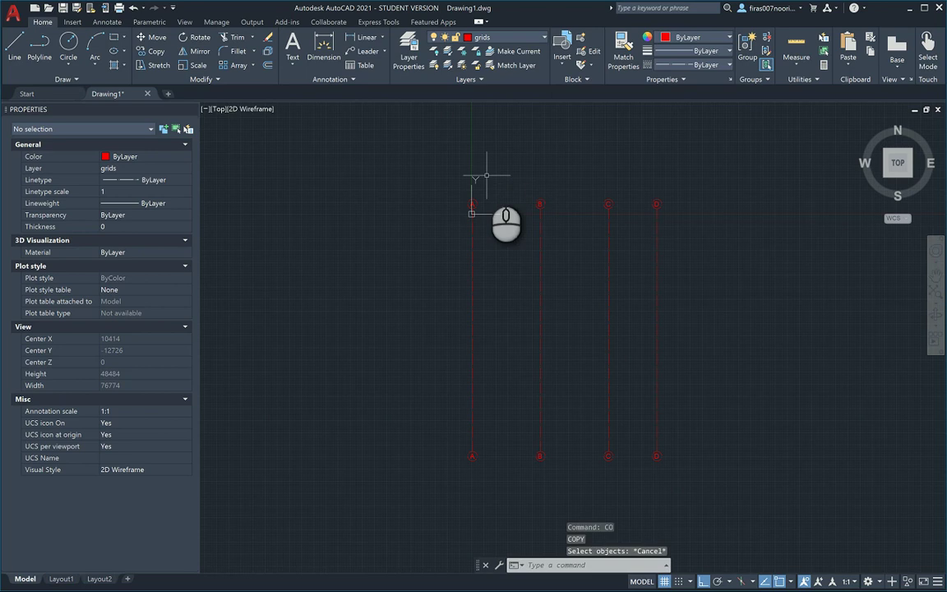
Step: Rotate a copy of grid line A with both its bubbles about the line's midpoint to make a horizontal grid line
type("ro")
key("Return")
left_click(488, 175)
left_click(455, 487)
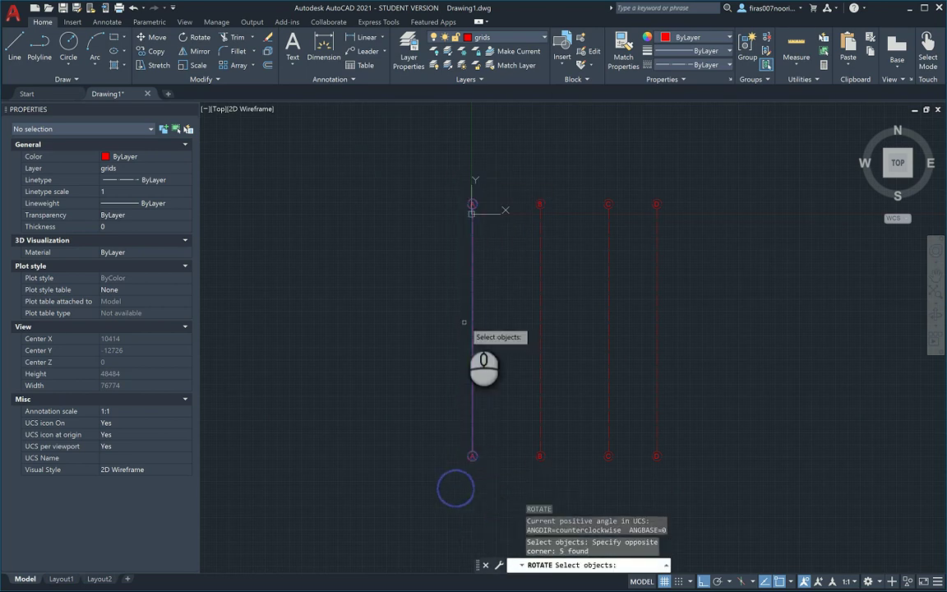
key("Return")
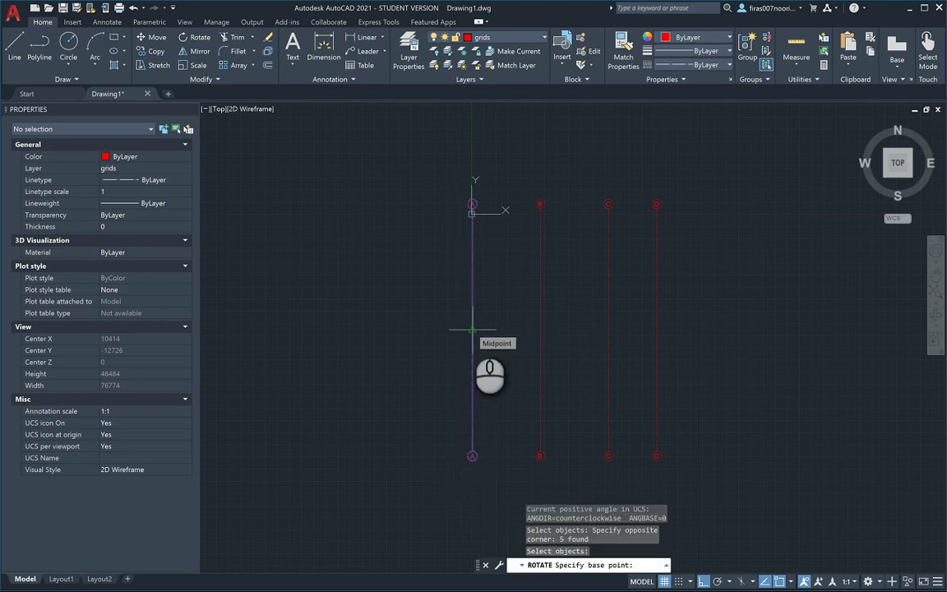
left_click(472, 330)
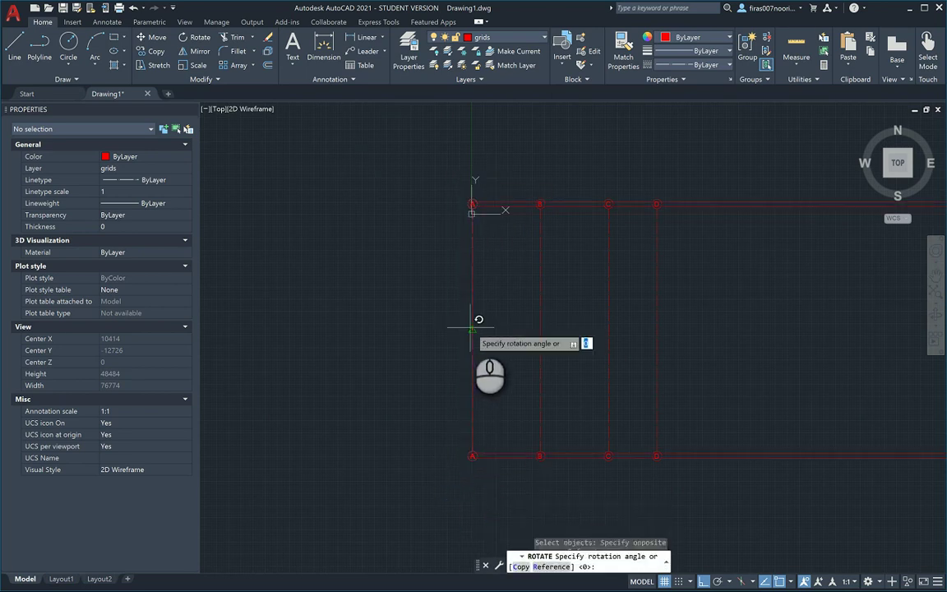
left_click(520, 566)
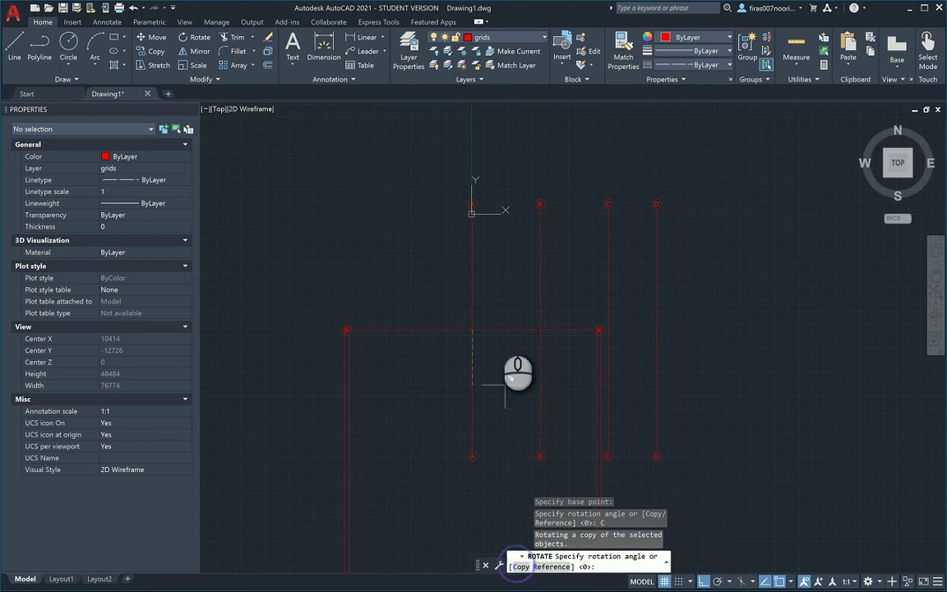
left_click(478, 164)
key("Escape")
key("Escape")
key("Escape")
Step: Move the horizontal grid line with its bubbles about 9000 mm to the right so it spans all four vertical grid lines
scroll(387, 320, "up", 3)
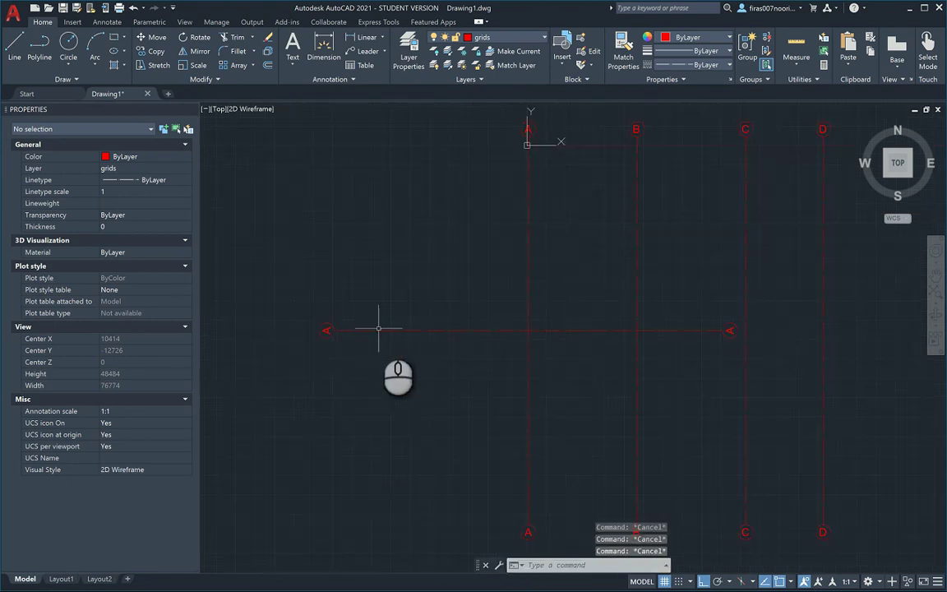
type("M")
key("Return")
left_click(264, 292)
left_click(856, 377)
scroll(842, 370, "down", 3)
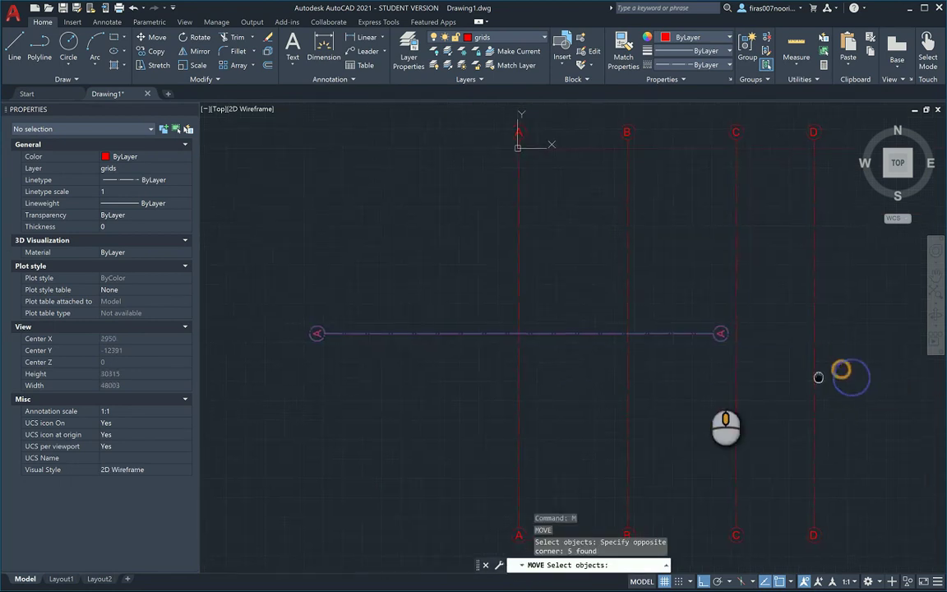
key("Return")
left_click(749, 355)
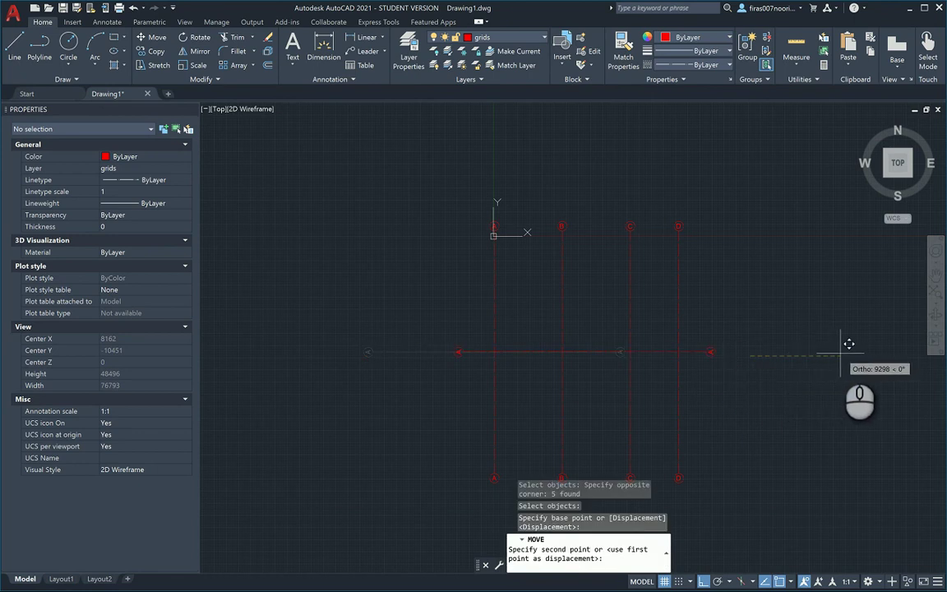
left_click(839, 353)
key("Escape")
key("Escape")
key("Escape")
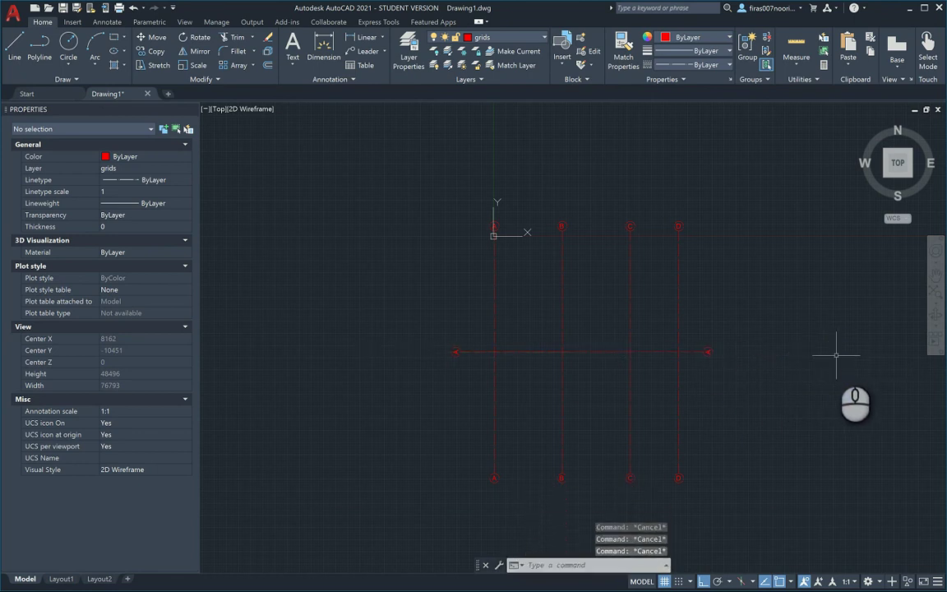
Step: Move the horizontal grid line with its bubbles straight up so it crosses the vertical grid lines near their upper ends
type("m")
key("Return")
type("p")
key("Return")
key("Return")
left_click(774, 399)
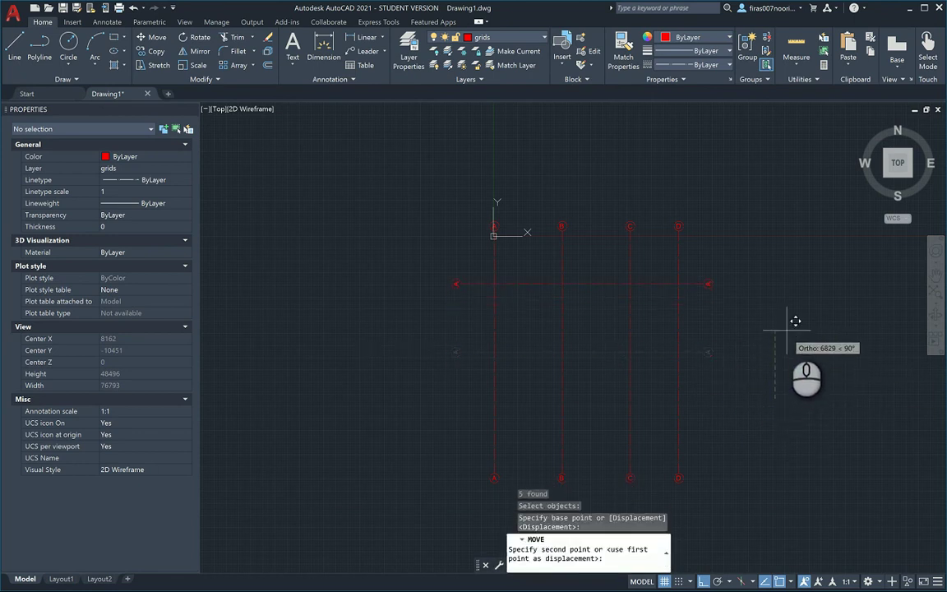
left_click(787, 325)
key("Escape")
key("Escape")
Step: Delete the bubble and its label at the right end of the horizontal grid line
scroll(717, 271, "up", 2)
left_click(679, 264)
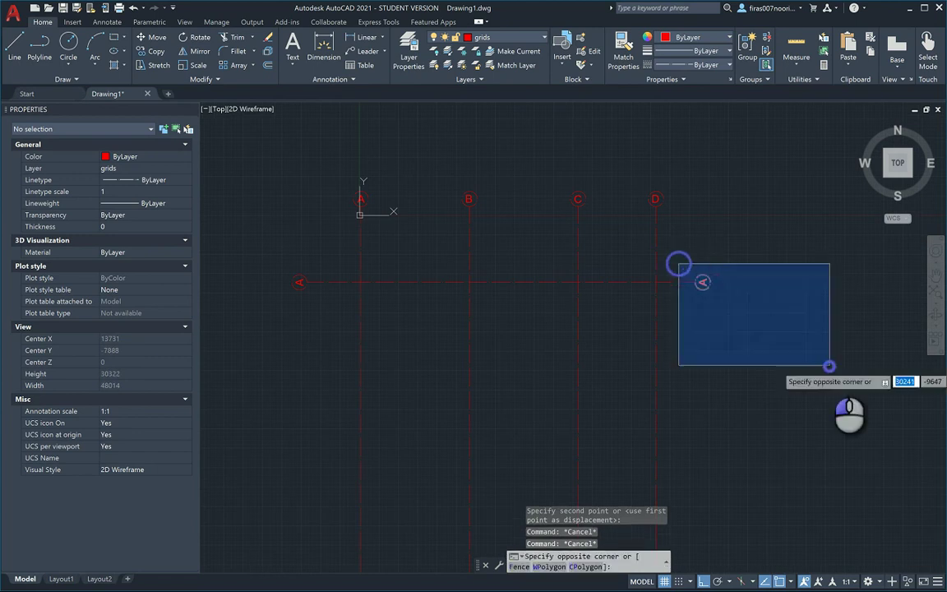
left_click(828, 363)
key("Delete")
Step: Rotate the sideways letter A in the horizontal grid line's left bubble about the bubble's center so it reads upright
middle_click_drag(426, 330, 549, 350)
scroll(420, 316, "up", 1)
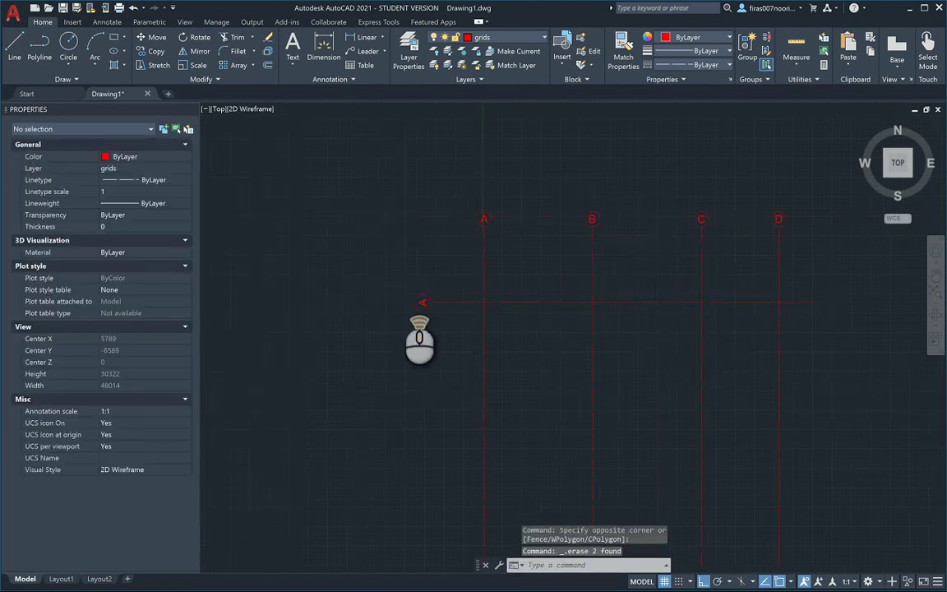
type("ro")
key("Return")
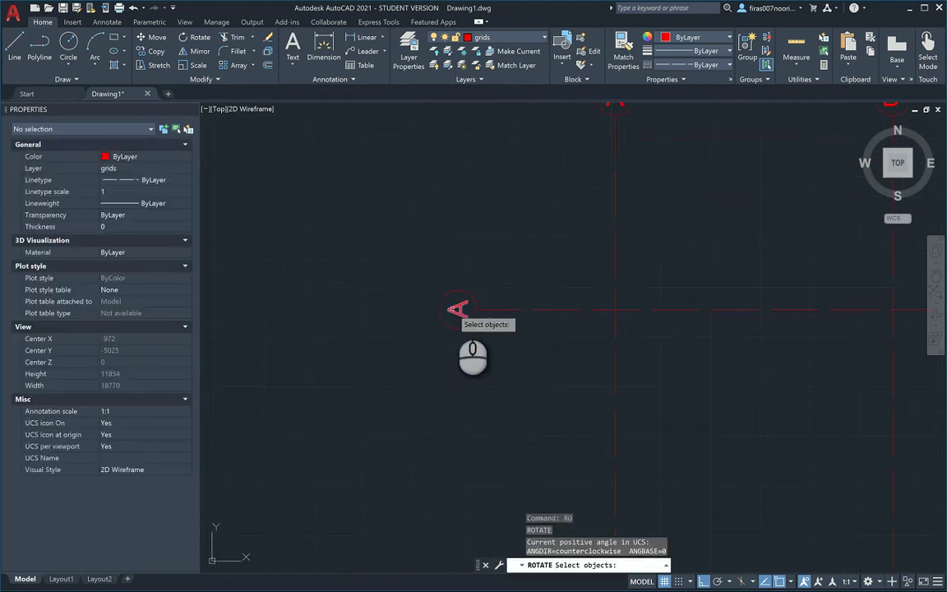
left_click(458, 310)
key("Return")
left_click(456, 310)
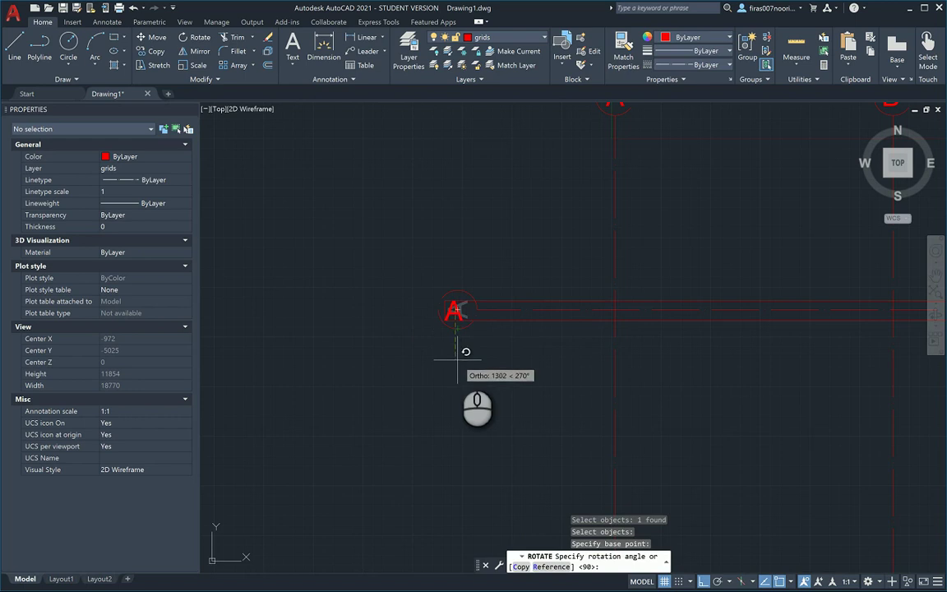
key("Escape")
key("Escape")
key("Escape")
Step: Change the label in the horizontal grid line's bubble to 1
left_click(458, 313)
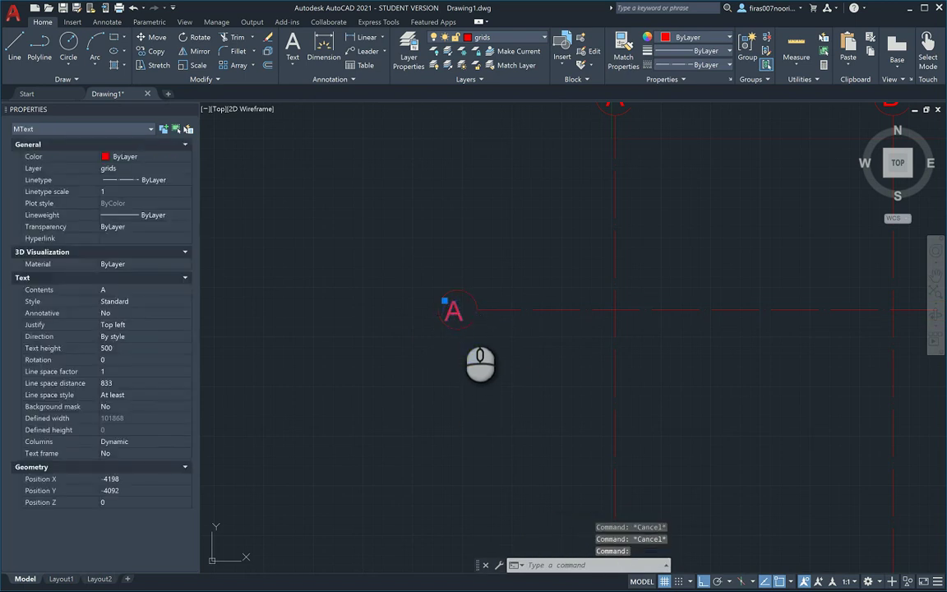
double_click(459, 317)
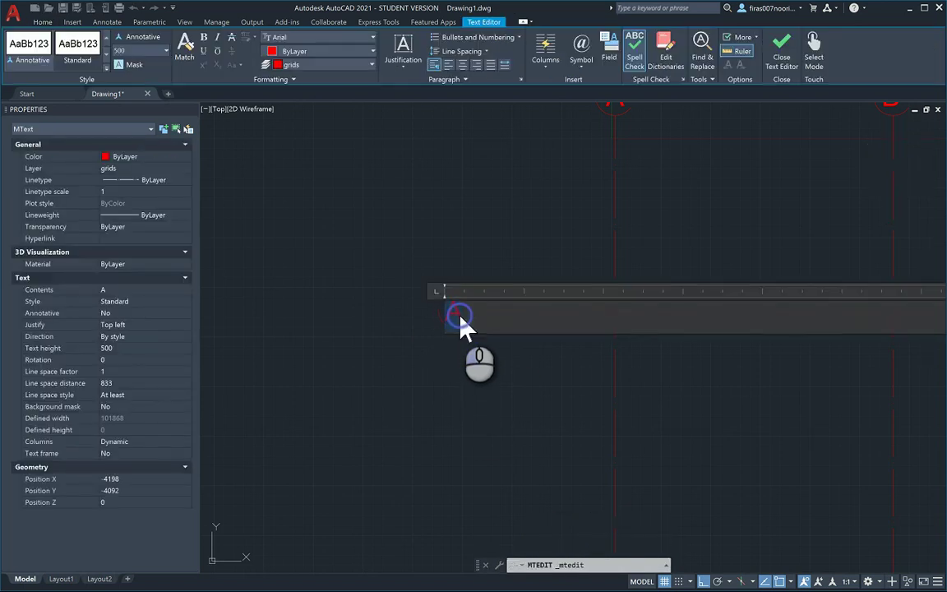
left_click(379, 279)
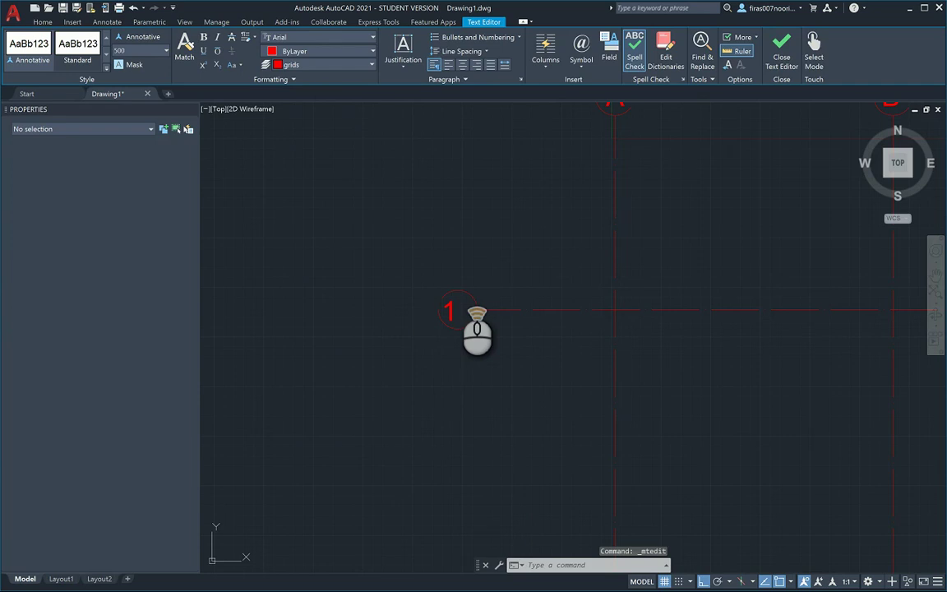
Step: Move the number 1 to the right to center it horizontally in its grid bubble
scroll(461, 305, "up", 2)
type("m")
key("space")
left_click(455, 317)
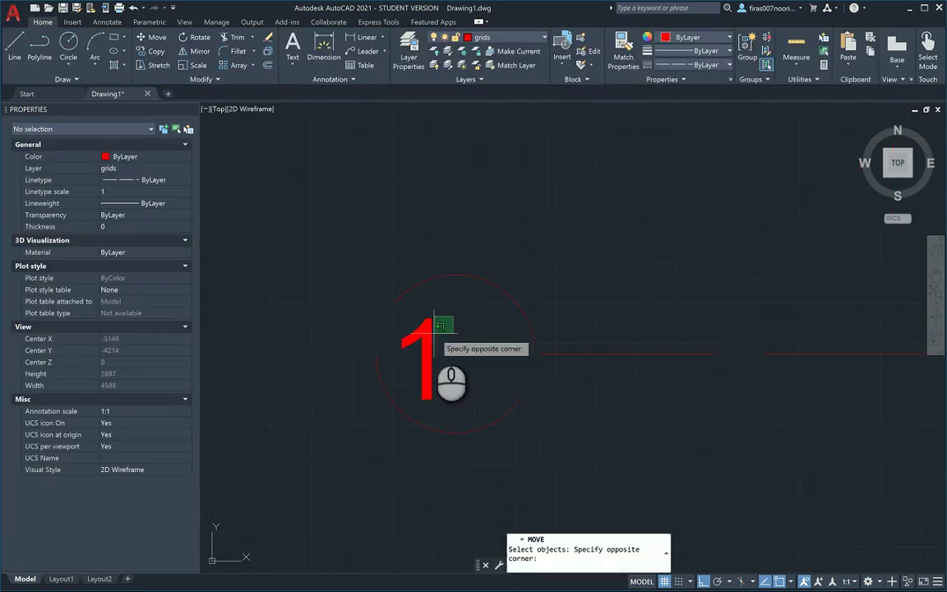
left_click(421, 344)
key("space")
left_click(466, 205)
left_click(498, 203)
key("Escape")
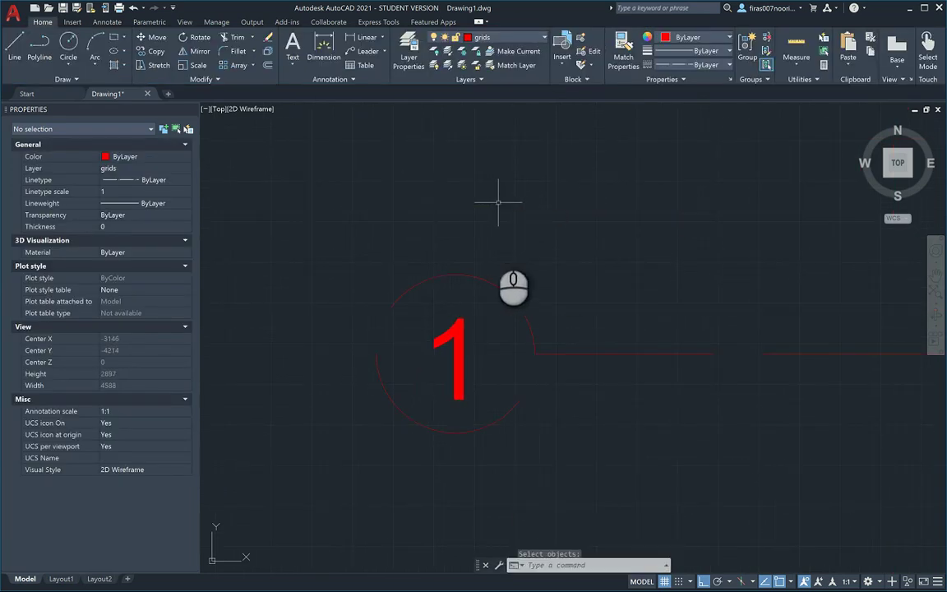
Step: Move the number 1 up about 40 mm to center it vertically in its grid bubble
key("space")
left_click(484, 311)
left_click(436, 355)
key("space")
left_click(479, 242)
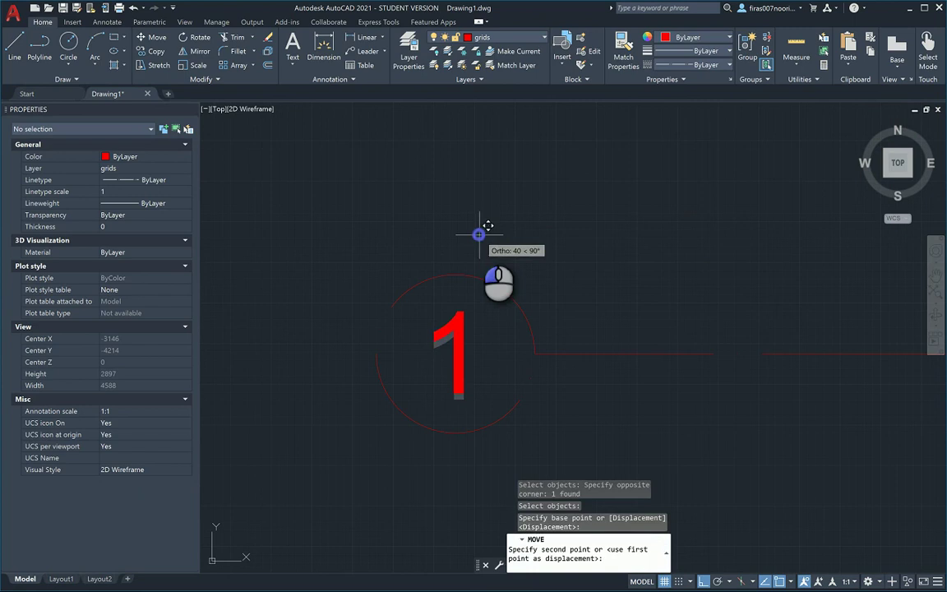
key("Escape")
key("Escape")
key("Escape")
Step: Check the row grid spacings in the floor plan PDF, and copy grid line 1 with its bubble 6000 mm and 14000 mm down
scroll(475, 239, "down", 5)
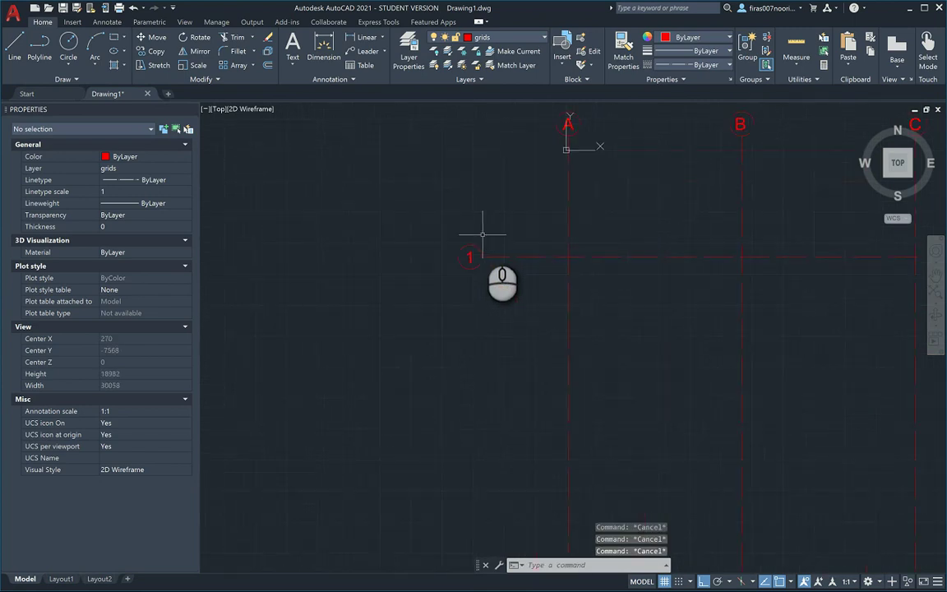
key("alt+Tab")
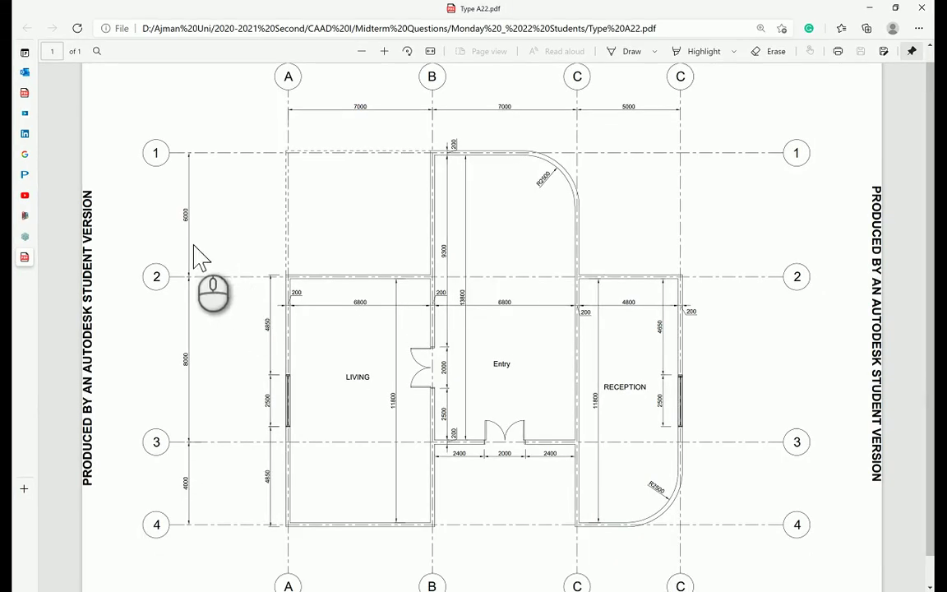
key("alt+Tab")
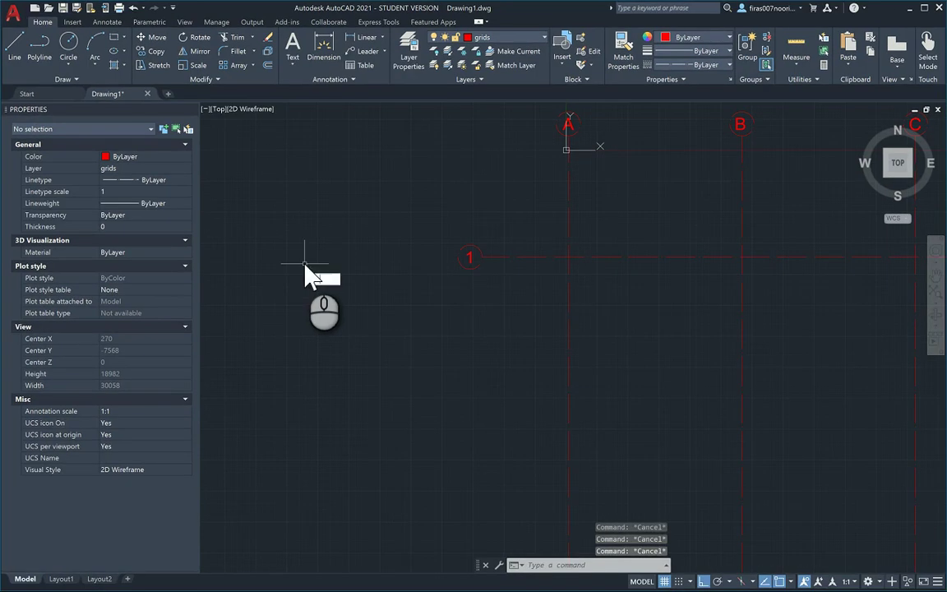
type("co")
key("space")
left_click(497, 210)
left_click(389, 326)
key("space")
left_click(390, 324)
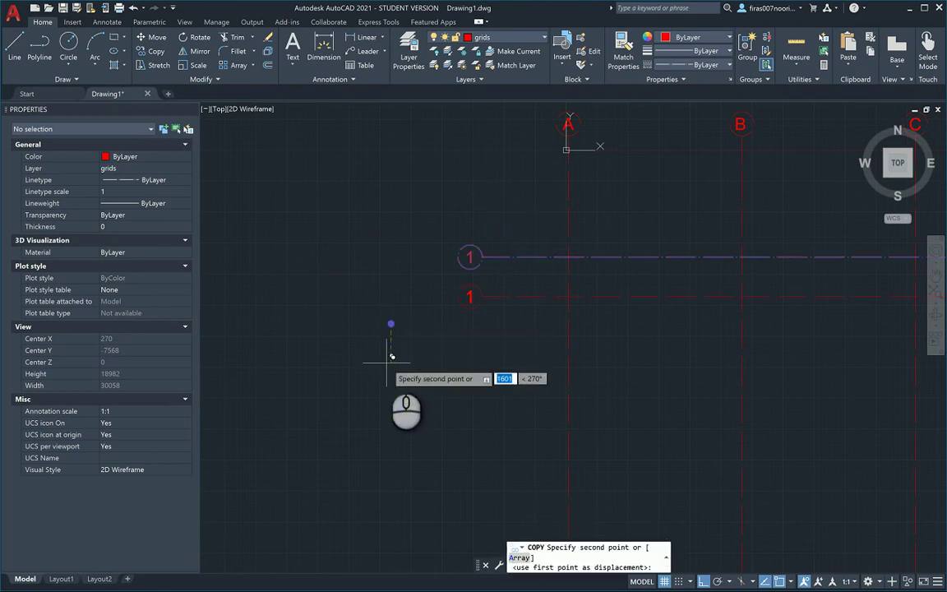
key("Return")
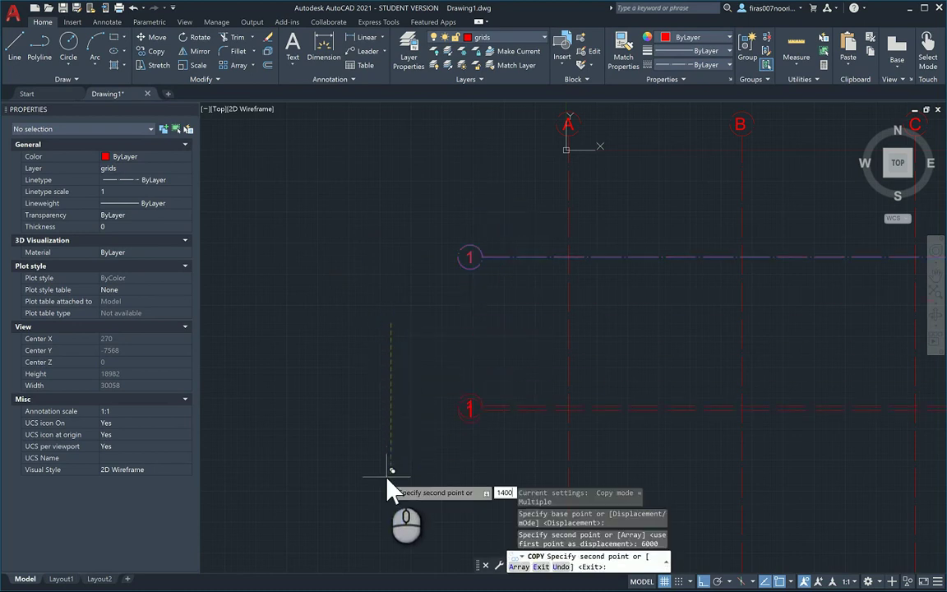
key("Return")
scroll(386, 485, "down", 5)
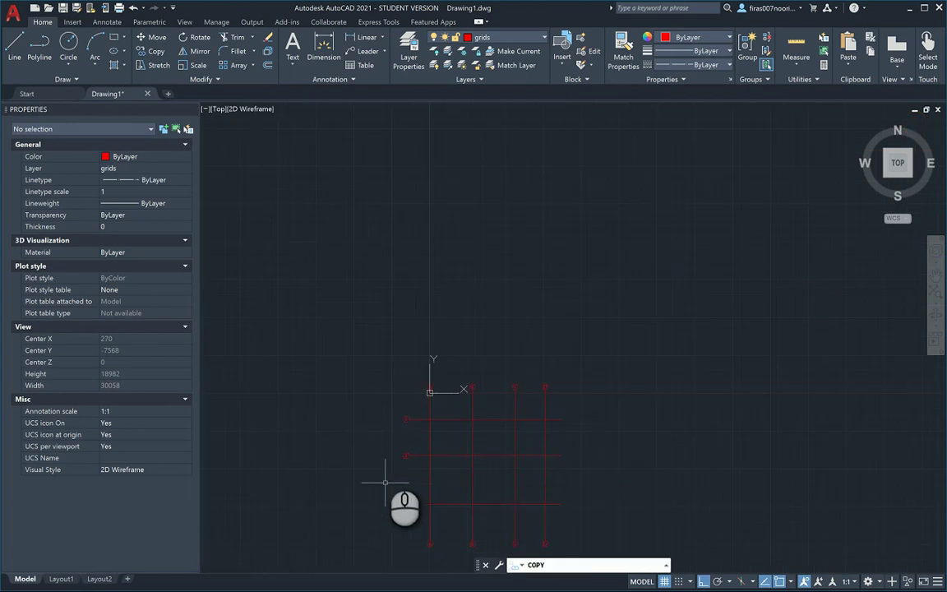
key("Escape")
Step: Check the next row spacing in the floor plan PDF, and copy the lowest horizontal grid line with its bubble 4000 mm down
middle_click_drag(385, 483, 385, 415)
key("alt+Tab")
key("alt+Tab")
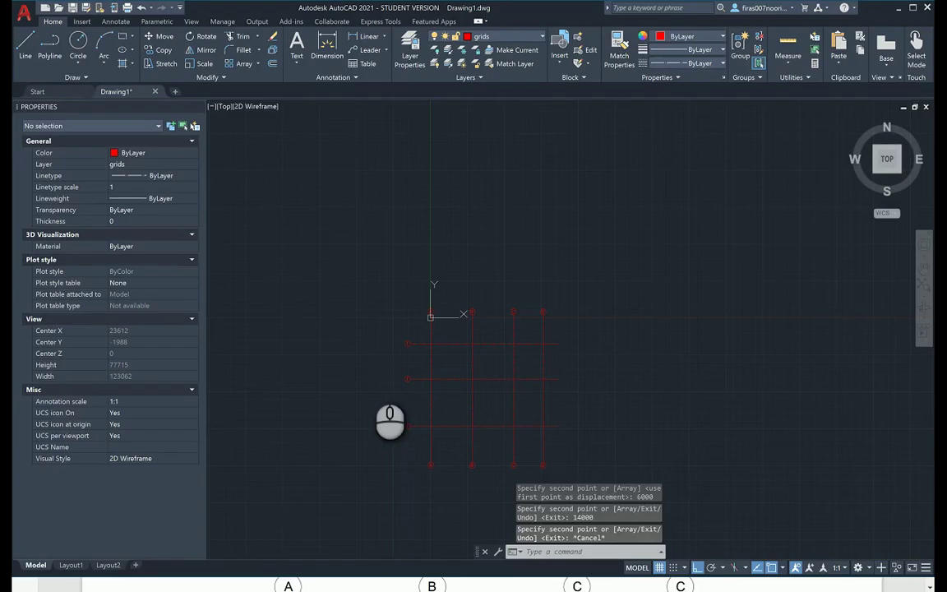
key("Escape")
key("Escape")
type("co")
key("Return")
scroll(403, 436, "up", 6)
left_click(443, 393)
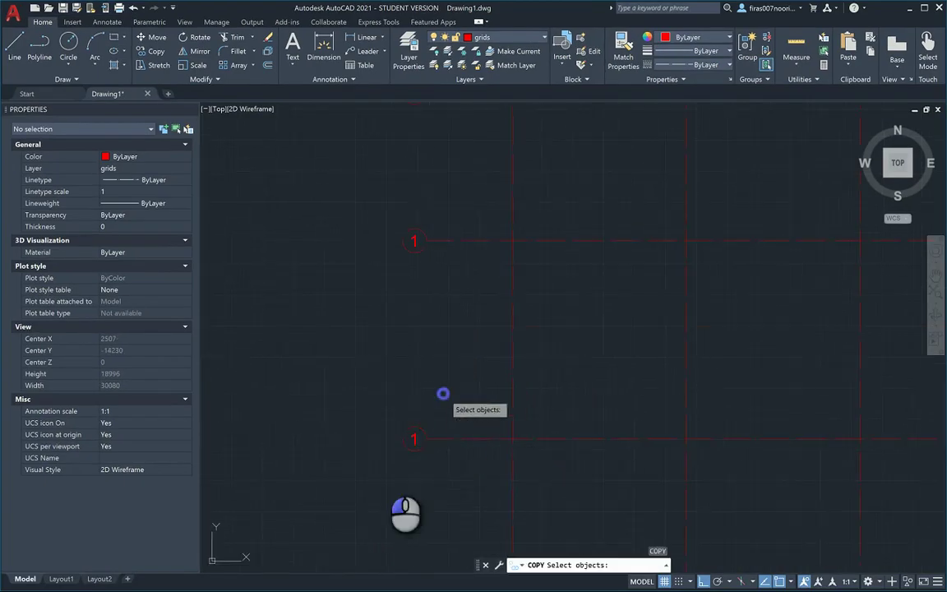
left_click(356, 471)
key("Return")
left_click(346, 397)
type("4")
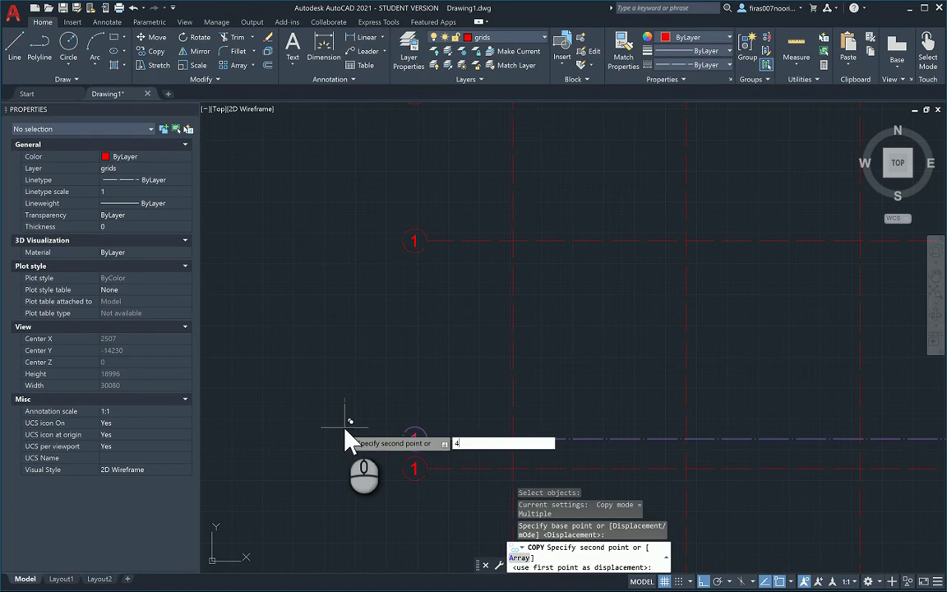
type("000")
key("Return")
scroll(349, 427, "down", 5)
key("Escape")
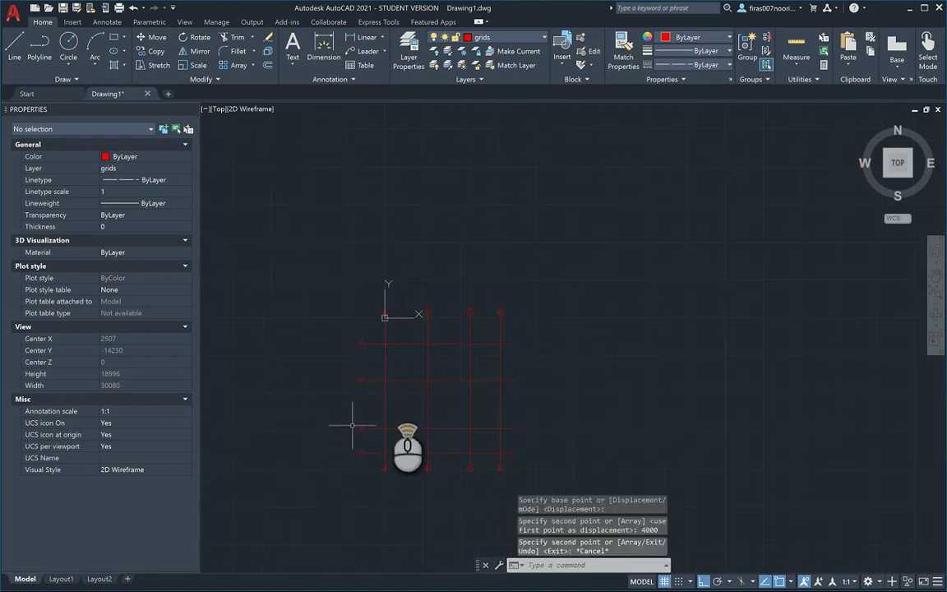
Step: Move all four horizontal grid lines with their bubbles up a short distance, keeping their spacing
scroll(387, 404, "up", 1)
key("Escape")
key("Escape")
key("Escape")
type("m")
key("Return")
left_click(363, 277)
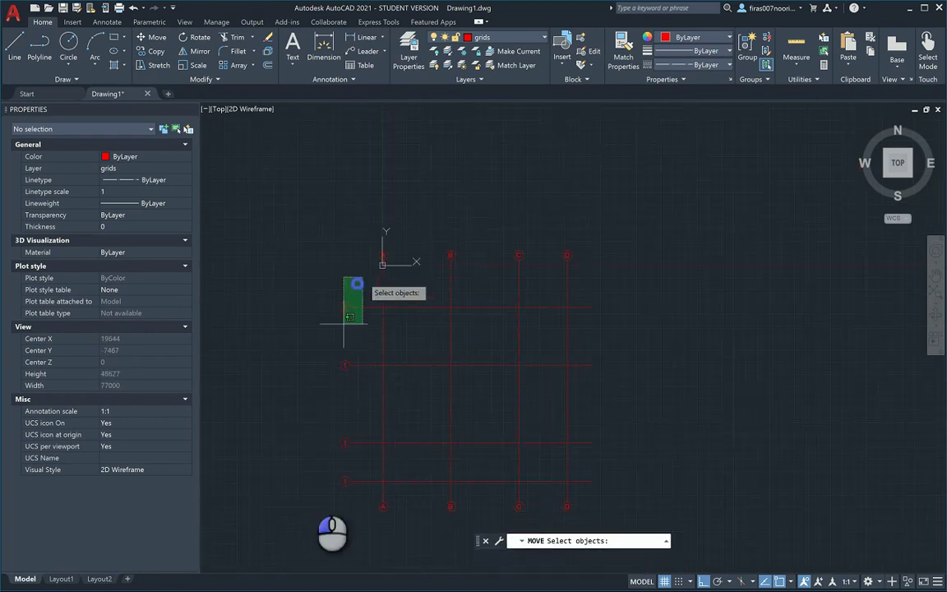
left_click(303, 513)
key("Return")
left_click(274, 469)
left_click(274, 457)
key("Escape")
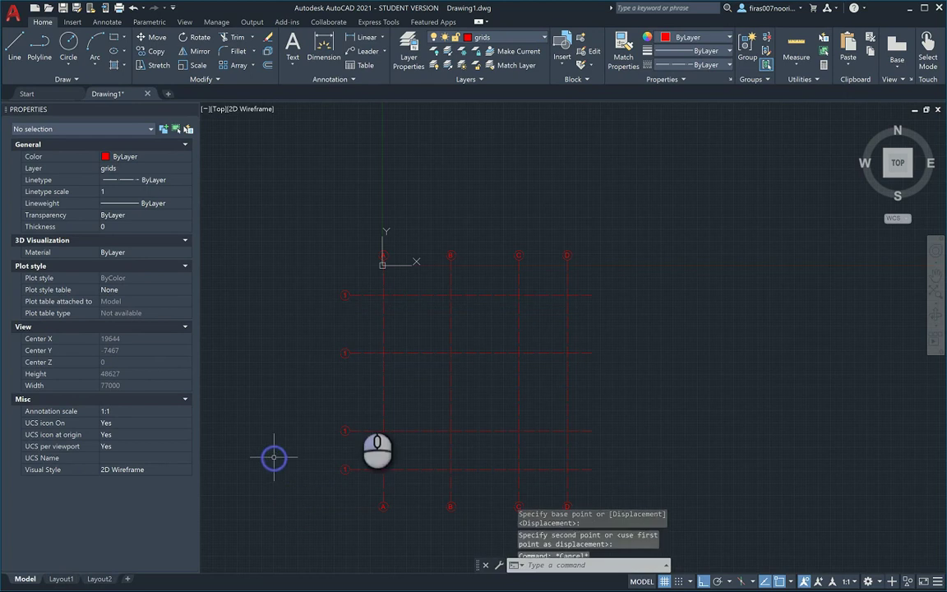
Step: Stretch the left ends of the four horizontal grid lines, with their bubbles, slightly farther away from grid line A
type("s")
key("Return")
left_click(360, 272)
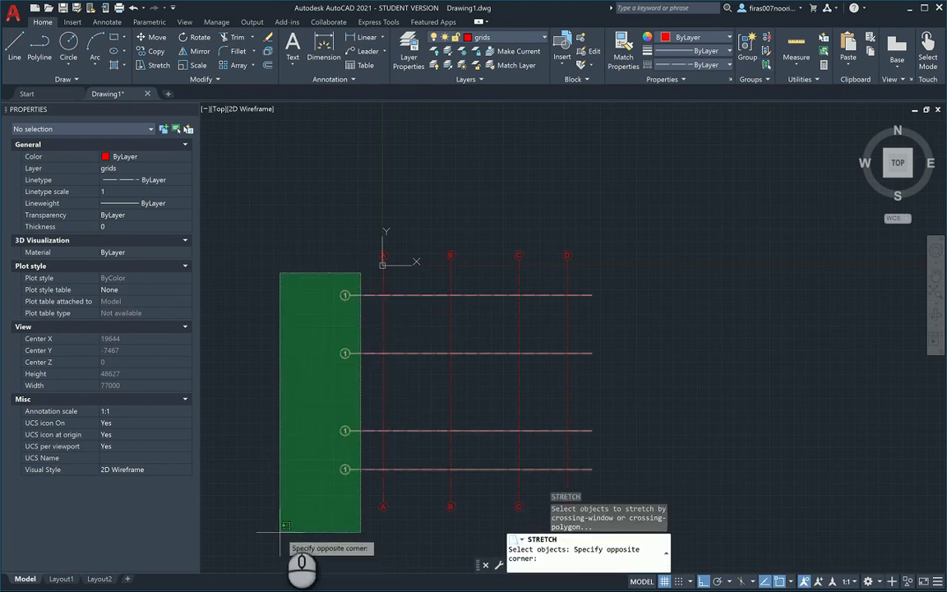
left_click(281, 522)
key("Return")
left_click(282, 486)
left_click(275, 485)
key("Escape")
key("Escape")
key("Escape")
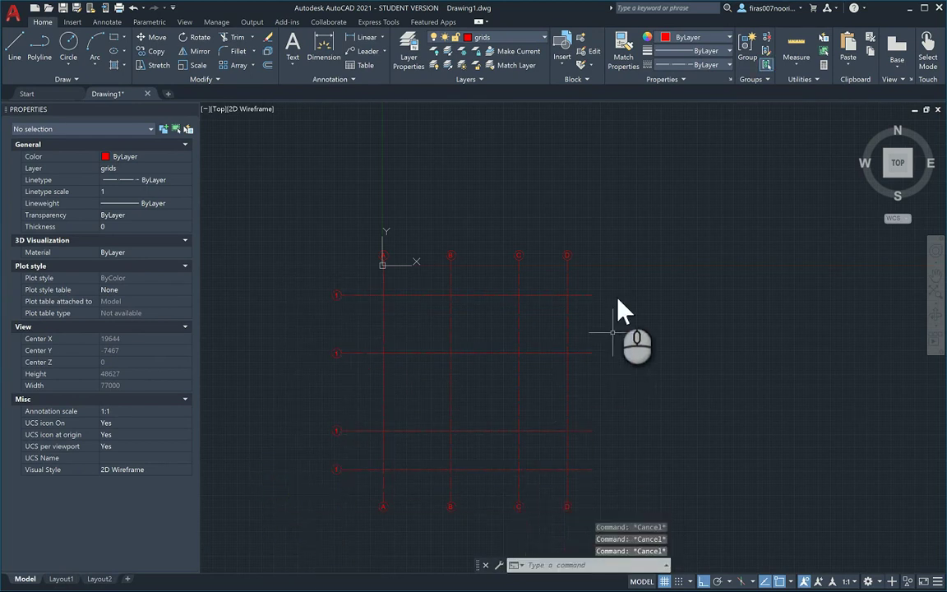
Step: Stretch the right ends of the four horizontal grid lines slightly farther beyond grid line D
key("Return")
left_click(615, 266)
left_click(566, 481)
key("Return")
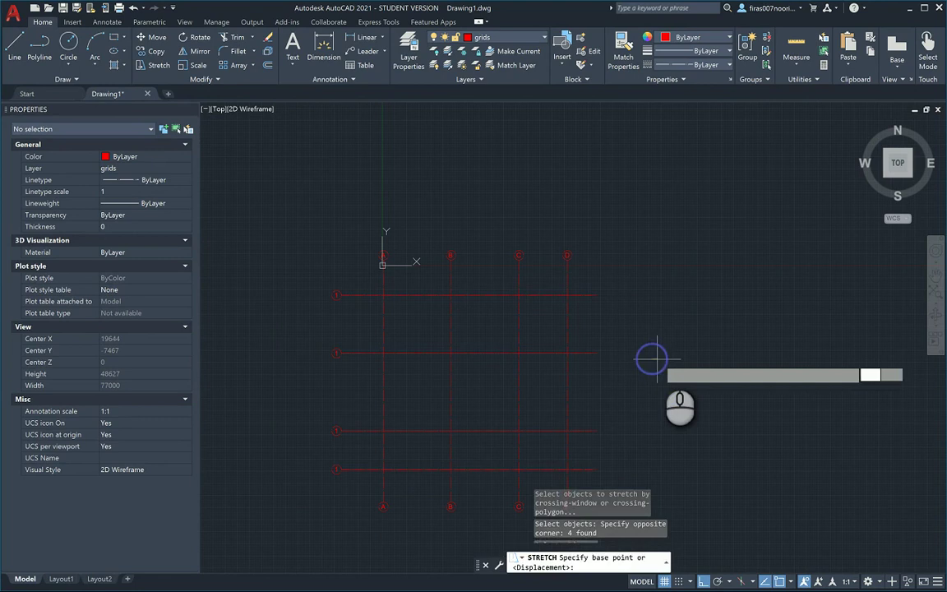
left_click(658, 358)
key("Escape")
key("Escape")
key("Escape")
Step: Change the label in the second horizontal grid line's bubble to 2
scroll(360, 353, "up", 4)
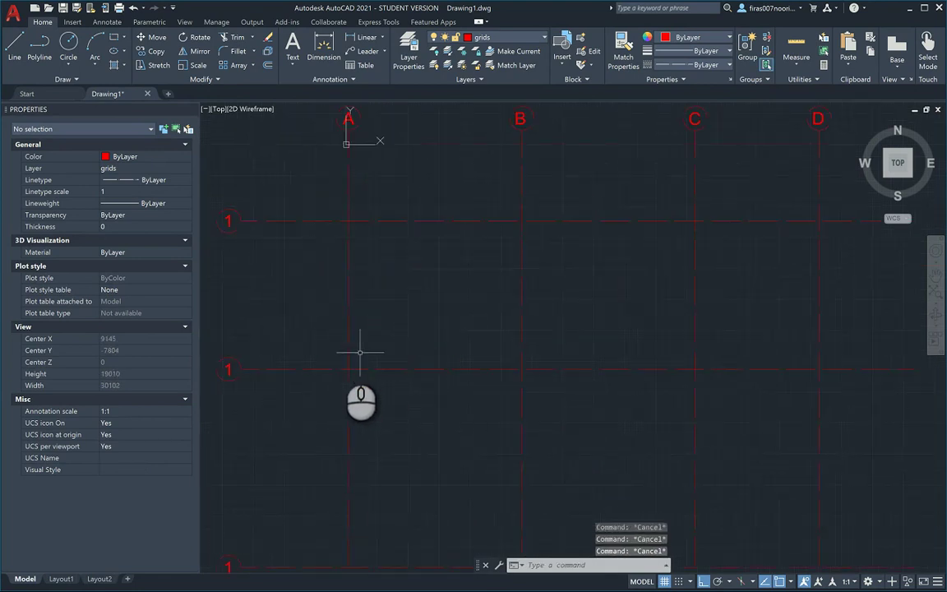
middle_click_drag(325, 362, 530, 305)
scroll(401, 322, "up", 4)
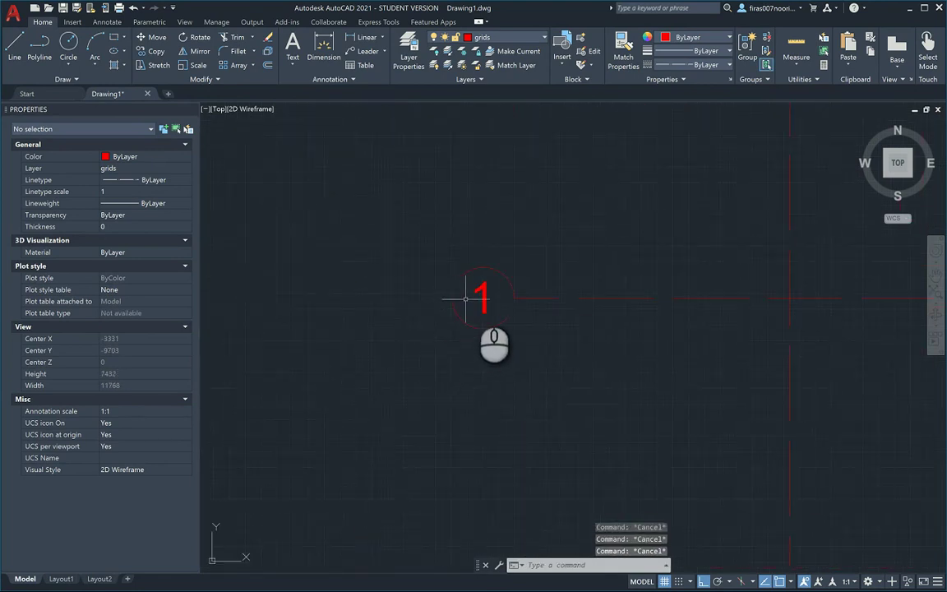
left_click(481, 295)
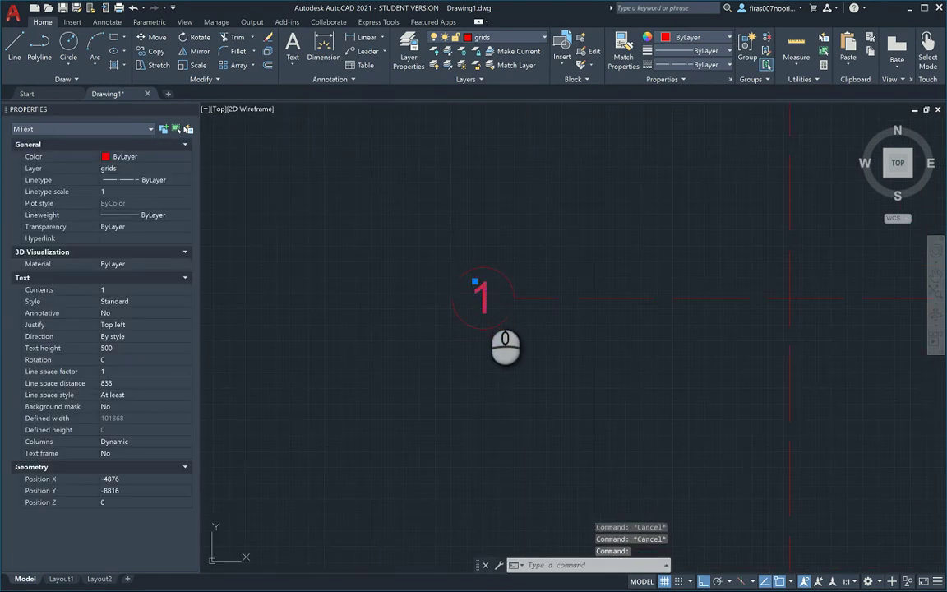
double_click(485, 303)
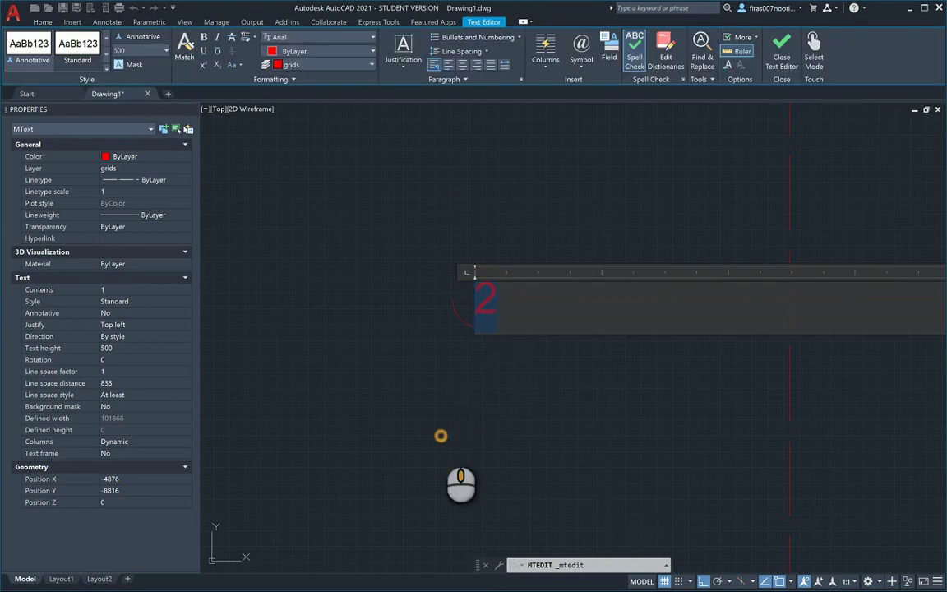
middle_click_drag(441, 436, 456, 288)
left_click(459, 367)
Step: Change the label in the third horizontal grid line's bubble to 3
mouse_move(445, 420)
middle_mouse_down()
mouse_move(459, 366)
mouse_move(436, 235)
middle_mouse_up()
scroll(435, 401, "down", 2)
left_click(461, 405)
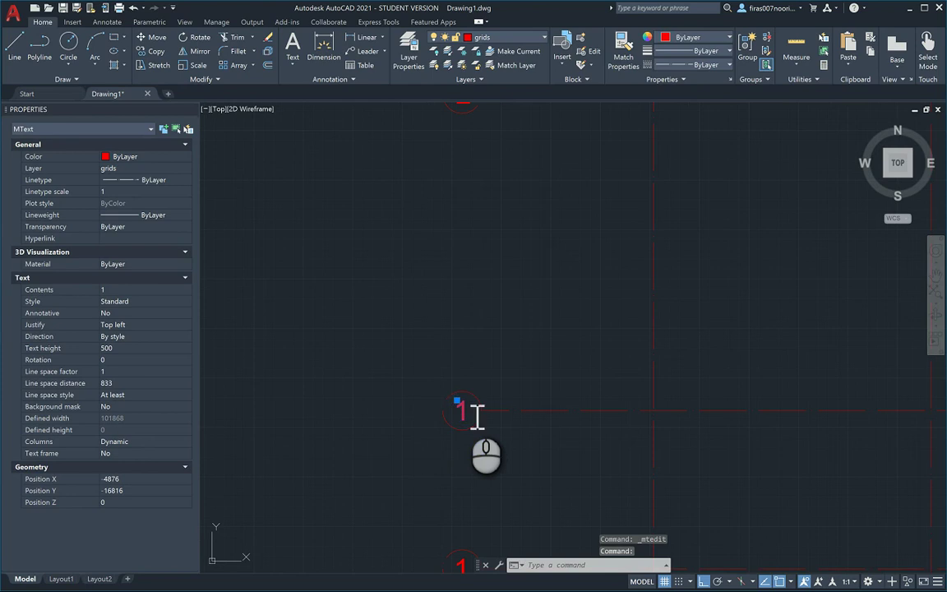
double_click(477, 415)
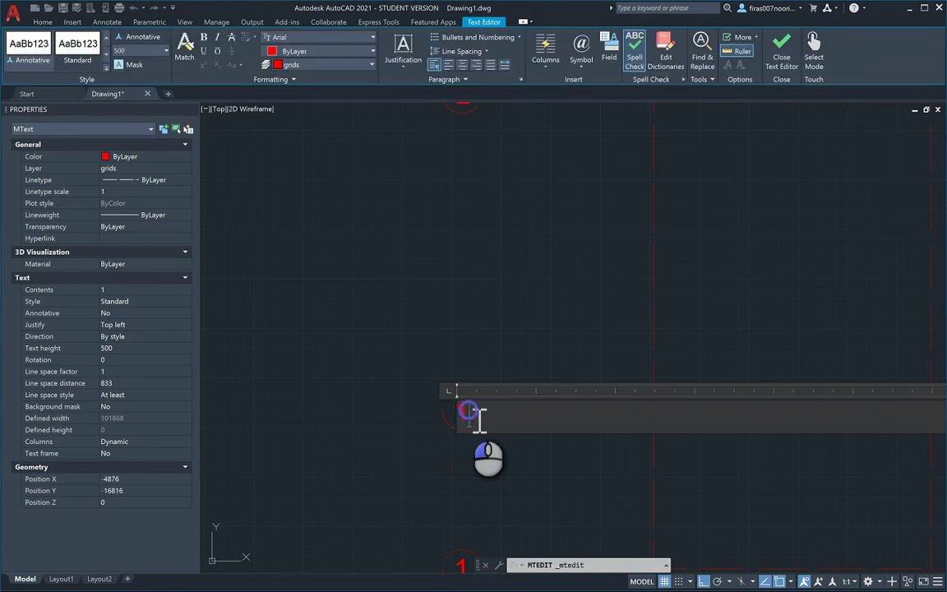
left_click(363, 355)
Step: Change the label in the lowest horizontal grid line's bubble to 4
middle_click_drag(386, 452, 368, 279)
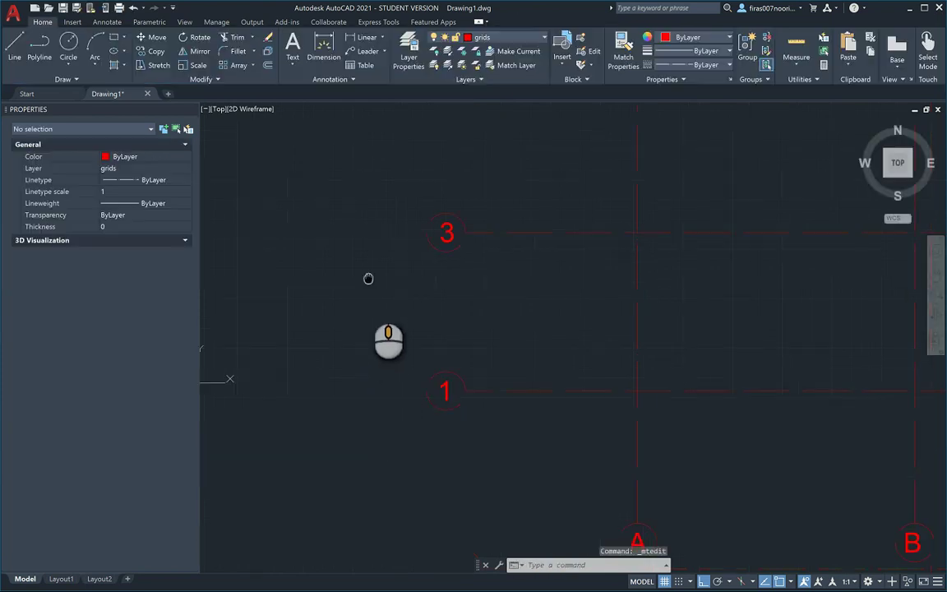
left_click(445, 389)
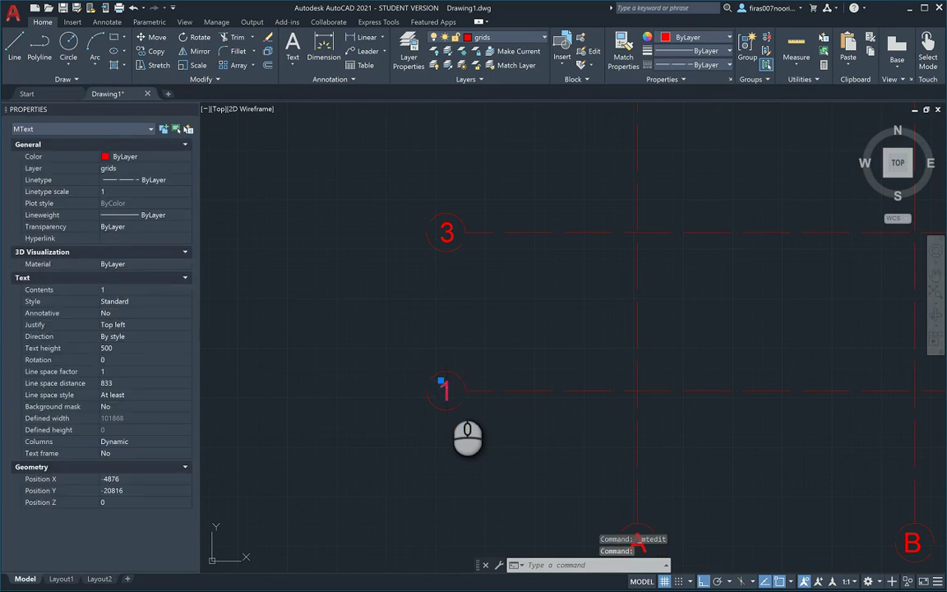
double_click(444, 387)
type("4")
left_click(329, 314)
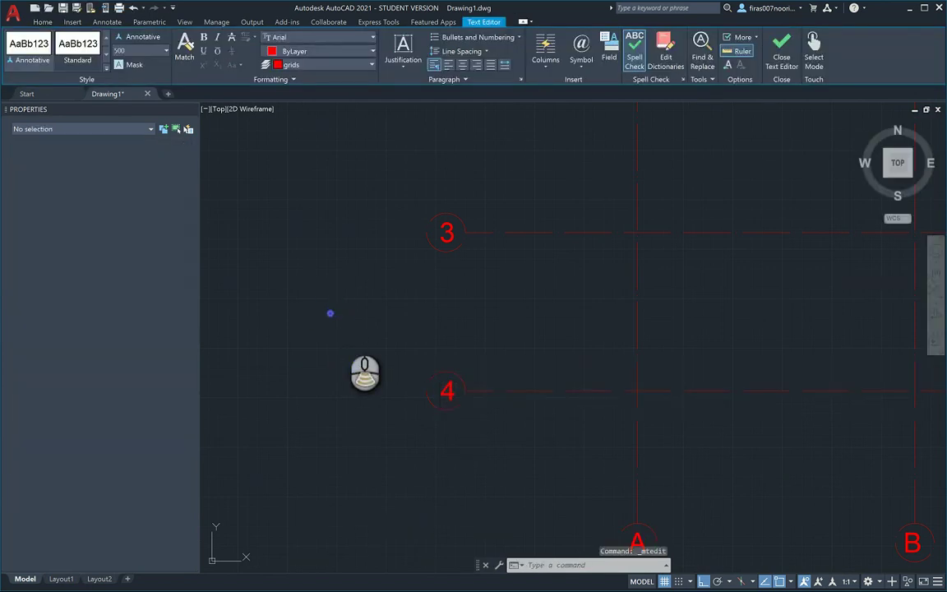
Step: Copy the four numbered bubbles 1 to 4 from the left ends of the horizontal grid lines to their right ends
scroll(347, 298, "down", 2)
middle_click_drag(353, 367, 355, 389)
scroll(356, 383, "down", 2)
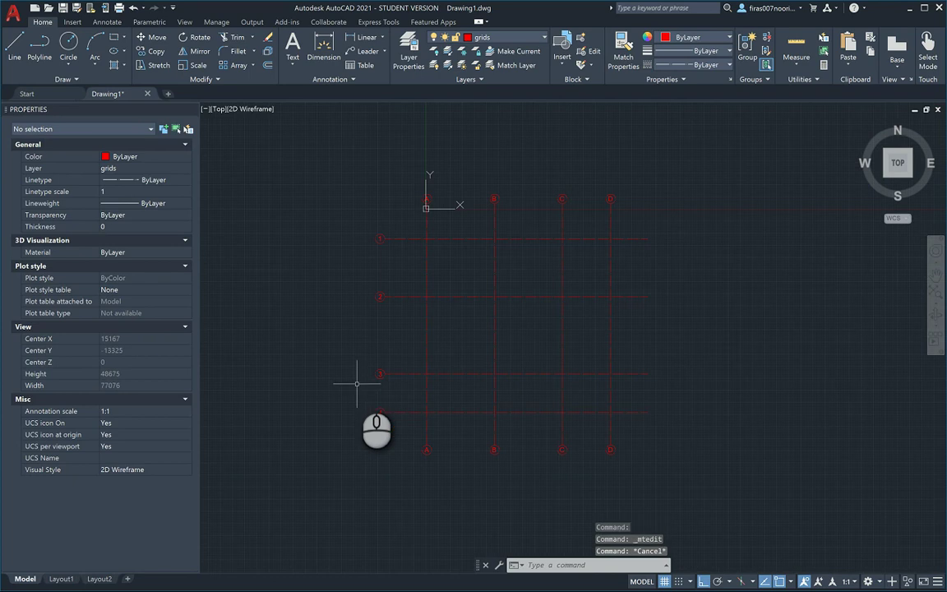
type("co")
key("Return")
scroll(345, 250, "up", 2)
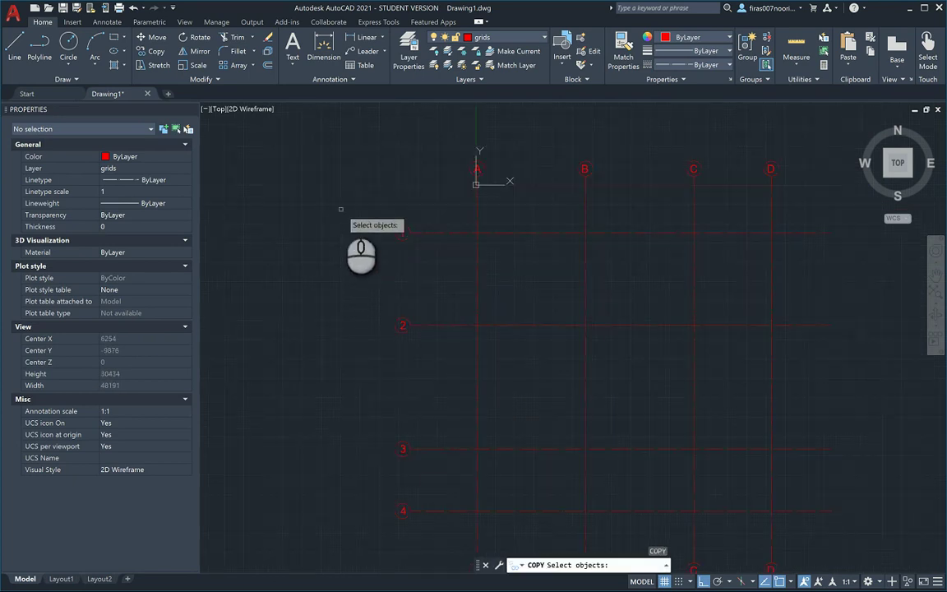
left_click(338, 211)
left_click(443, 540)
key("Return")
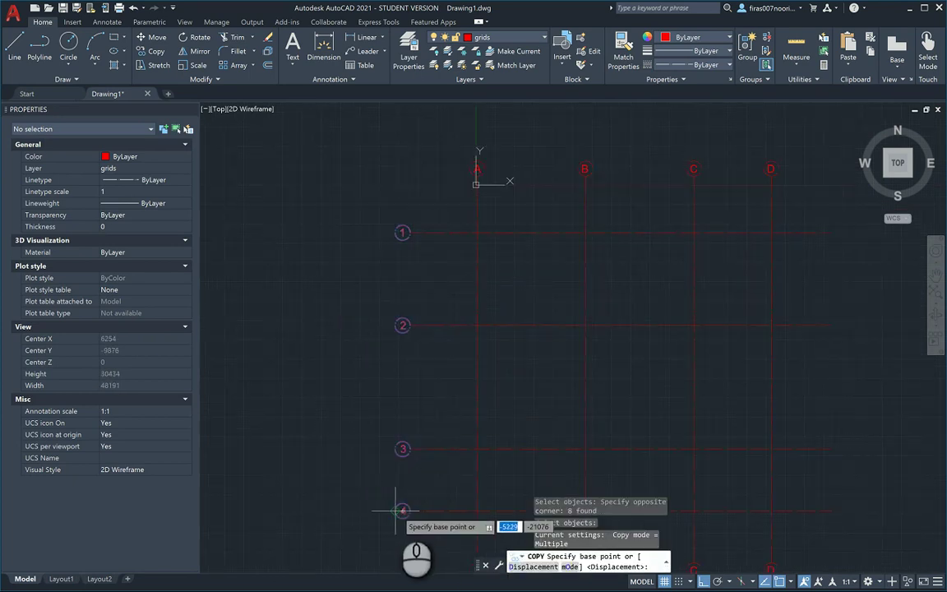
left_click(399, 509)
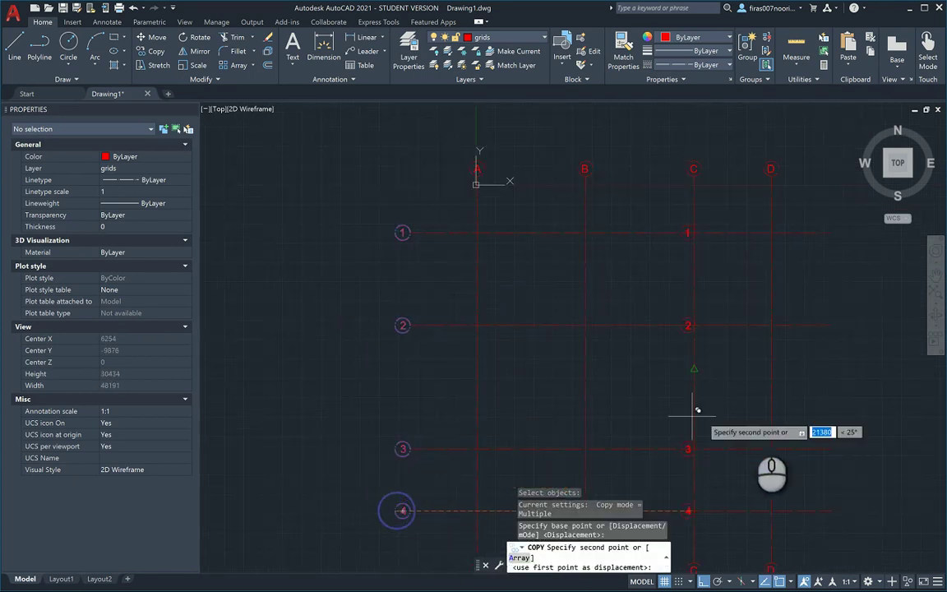
left_click(835, 509)
key("Escape")
Step: Create a new layer named Dim and make it the current layer
middle_click_drag(584, 364, 522, 324)
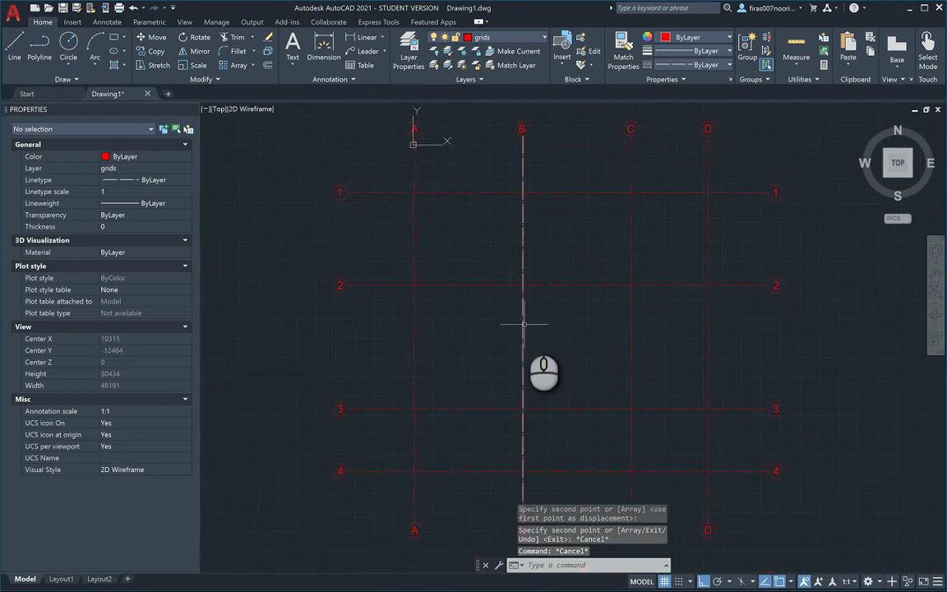
type("la")
key("Return")
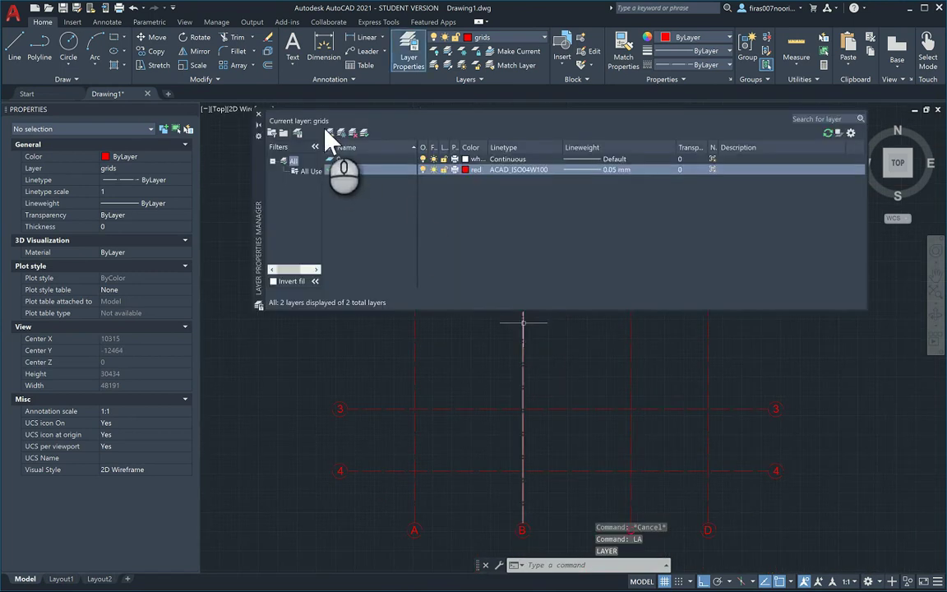
left_click(329, 132)
type("Dim")
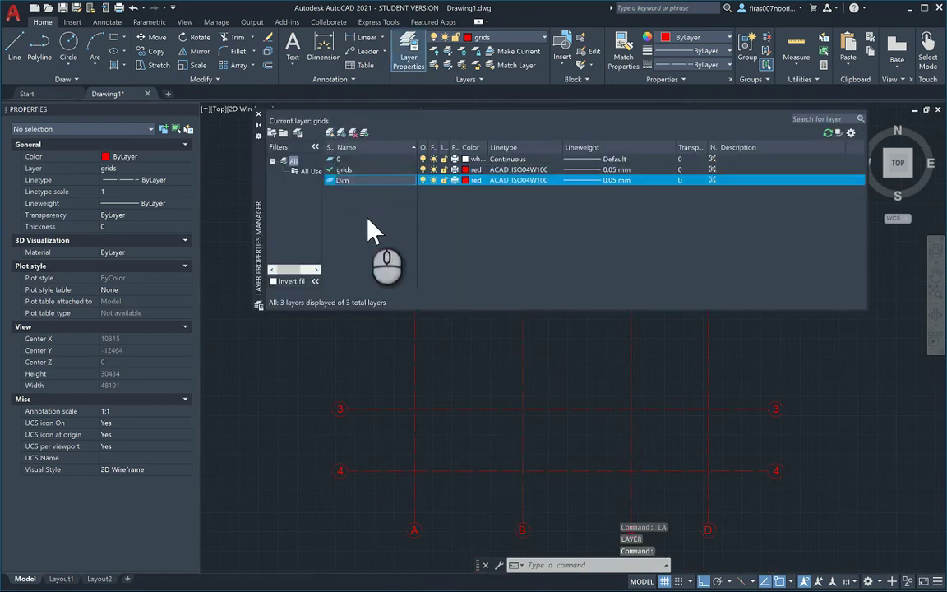
left_click(350, 190)
double_click(349, 182)
Step: Set the Dim layer's color to yellow and its linetype to Continuous, and close the layer manager
left_click(464, 181)
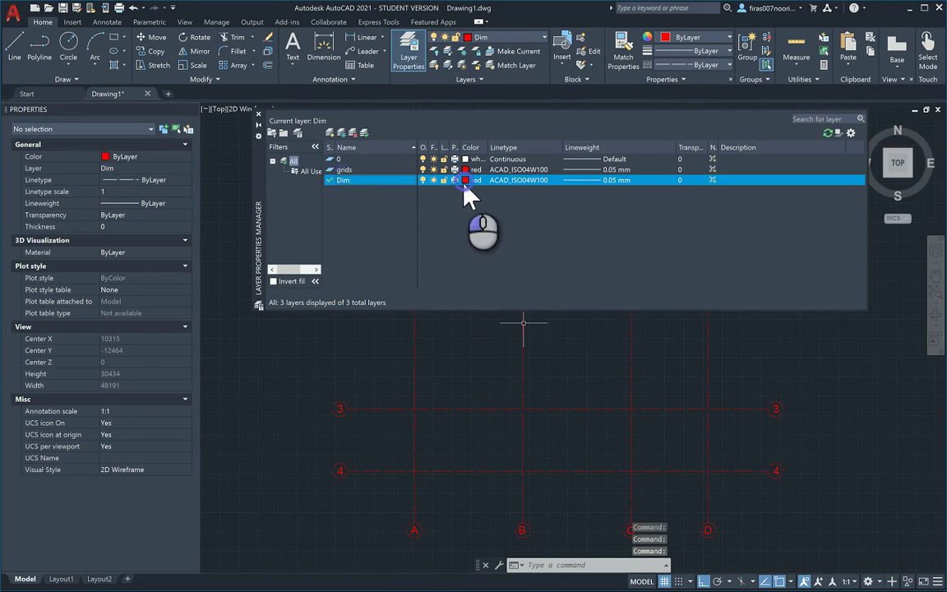
left_click(393, 333)
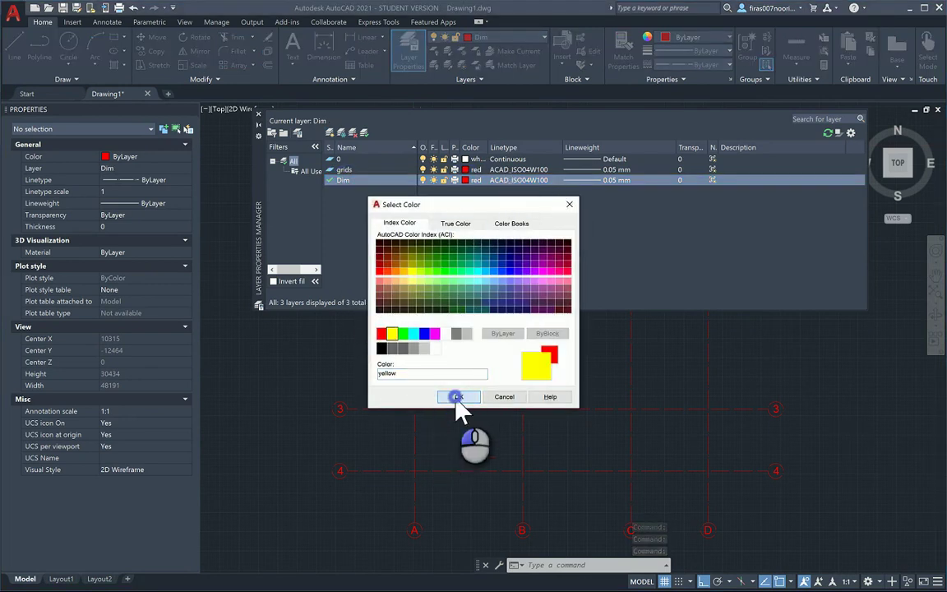
left_click(457, 397)
left_click(520, 181)
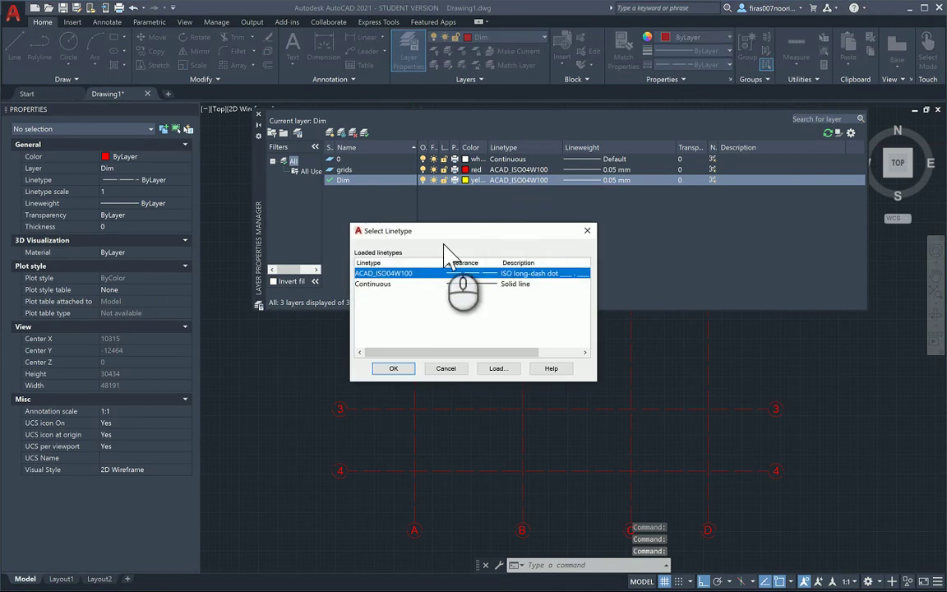
left_click(461, 284)
double_click(541, 284)
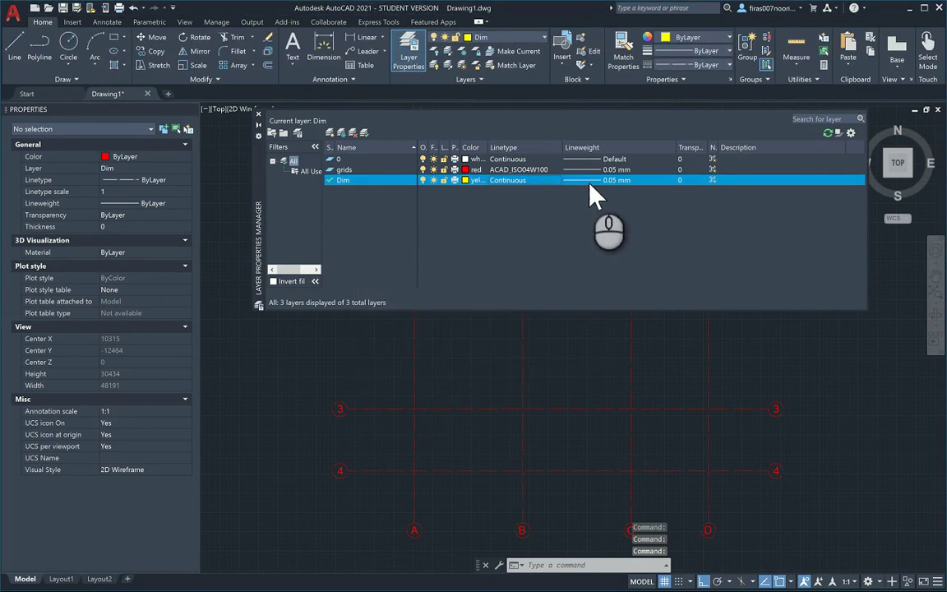
left_click(258, 114)
Step: Add a linear dimension between grid lines A and B, placed just below their upper bubbles
type("dli")
key("Return")
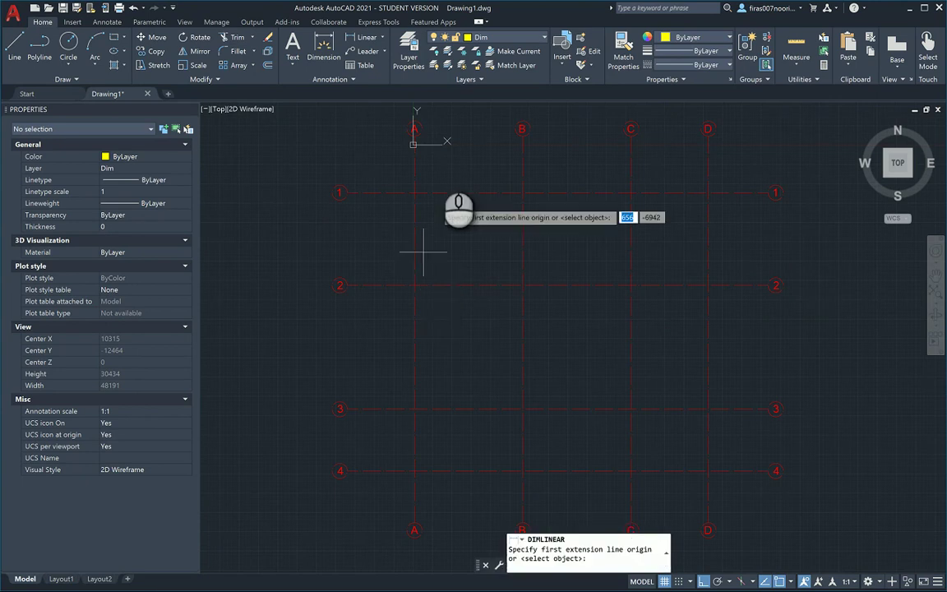
scroll(429, 174, "up", 2)
middle_click_drag(429, 175, 362, 296)
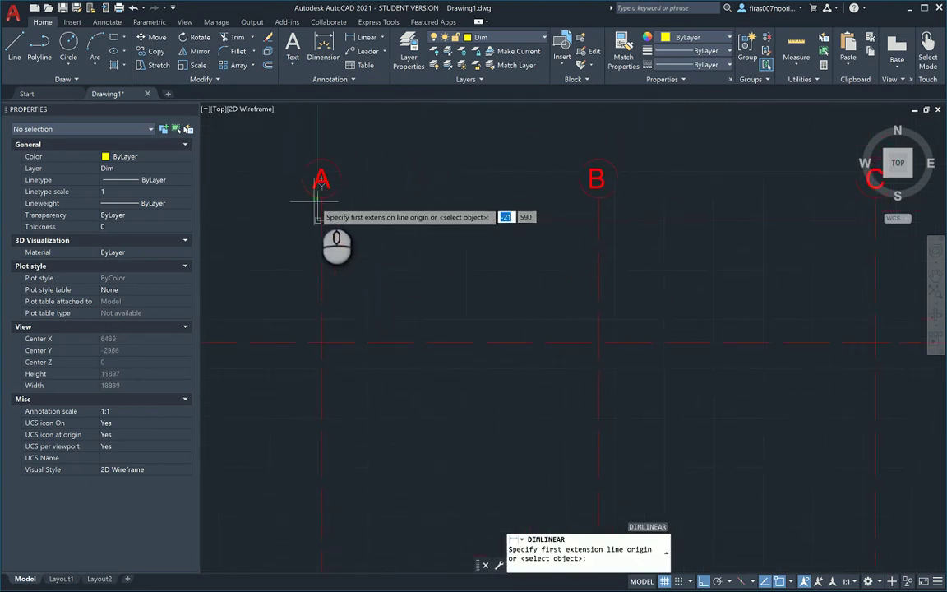
left_click(319, 217)
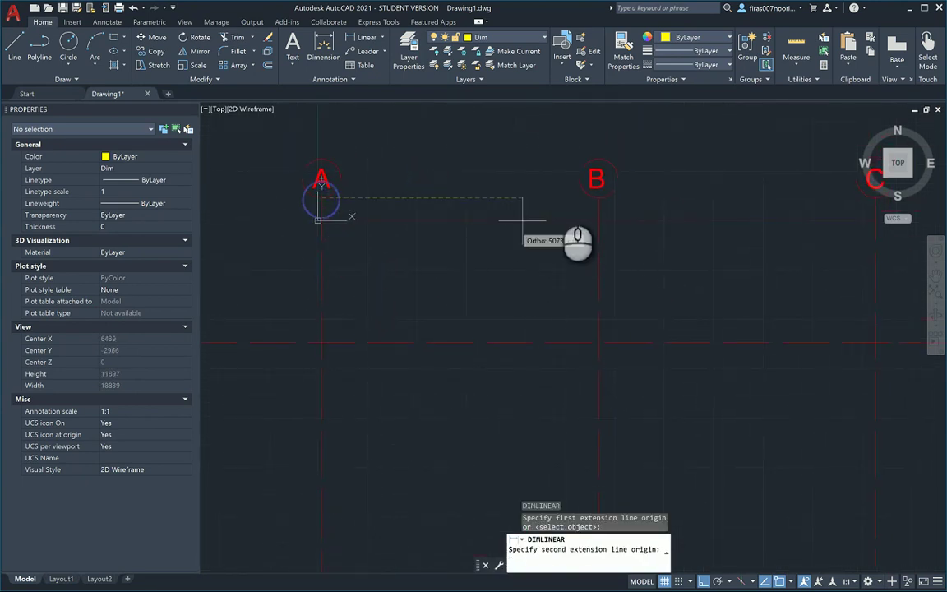
left_click(598, 203)
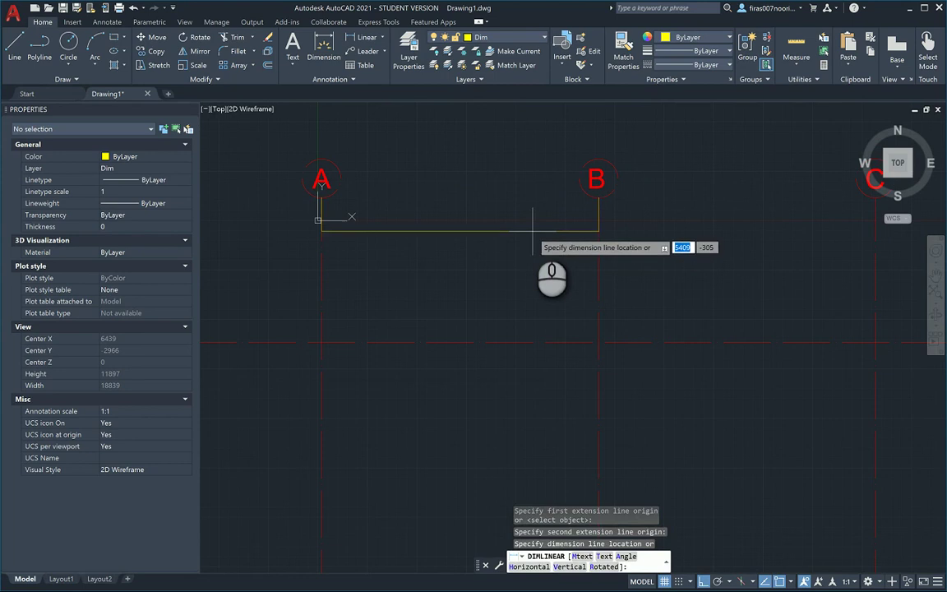
left_click(532, 230)
scroll(456, 271, "down", 3)
key("Escape")
key("Escape")
key("Escape")
Step: Continue the A–B dimension along the same line to grid lines C and D
type("dc")
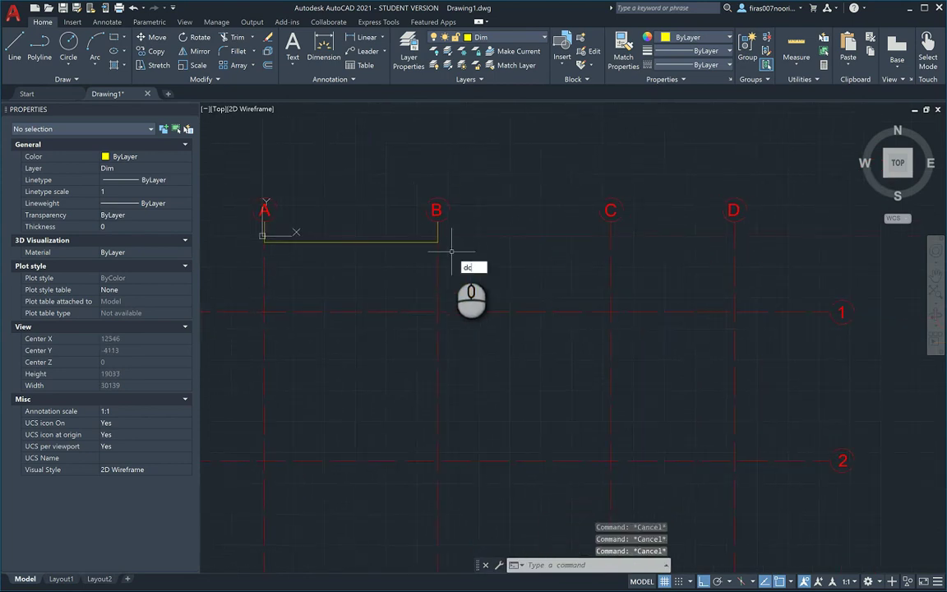
type("o")
key("Return")
left_click(610, 223)
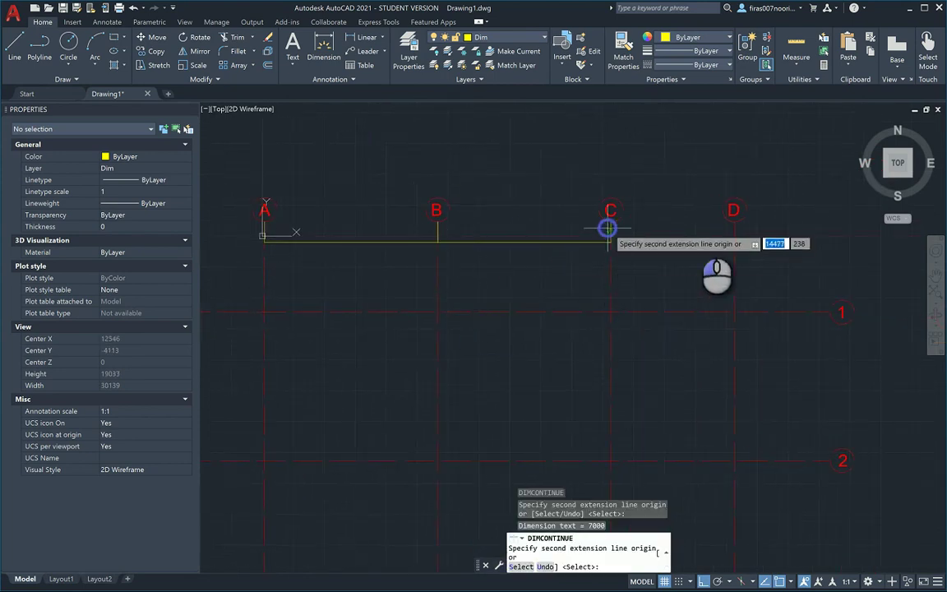
left_click(733, 234)
key("Escape")
key("Escape")
key("Escape")
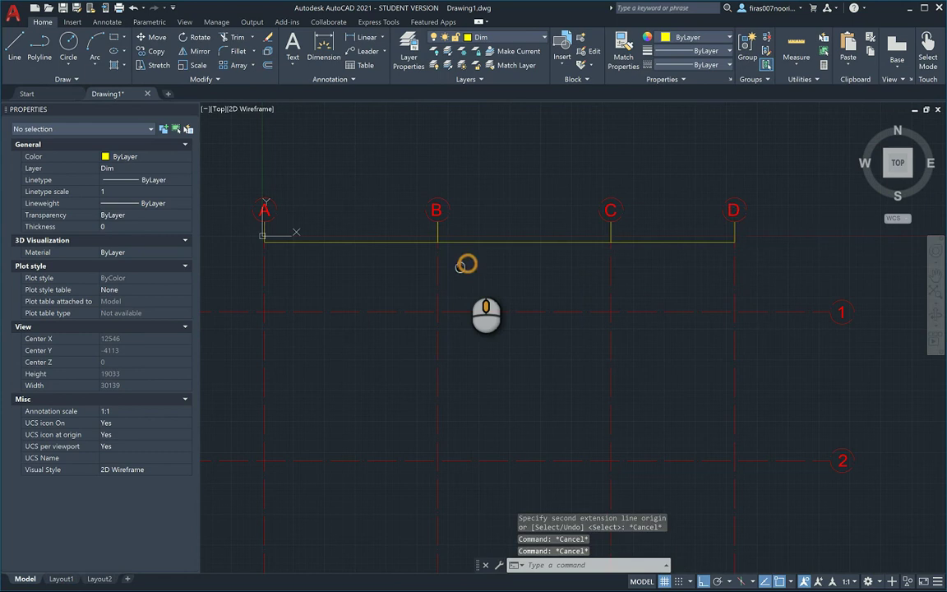
Step: Set the overall scale of the ISO-25 dimension style to 50
middle_click_drag(470, 262, 484, 262)
scroll(480, 250, "up", 2)
scroll(477, 252, "down", 2)
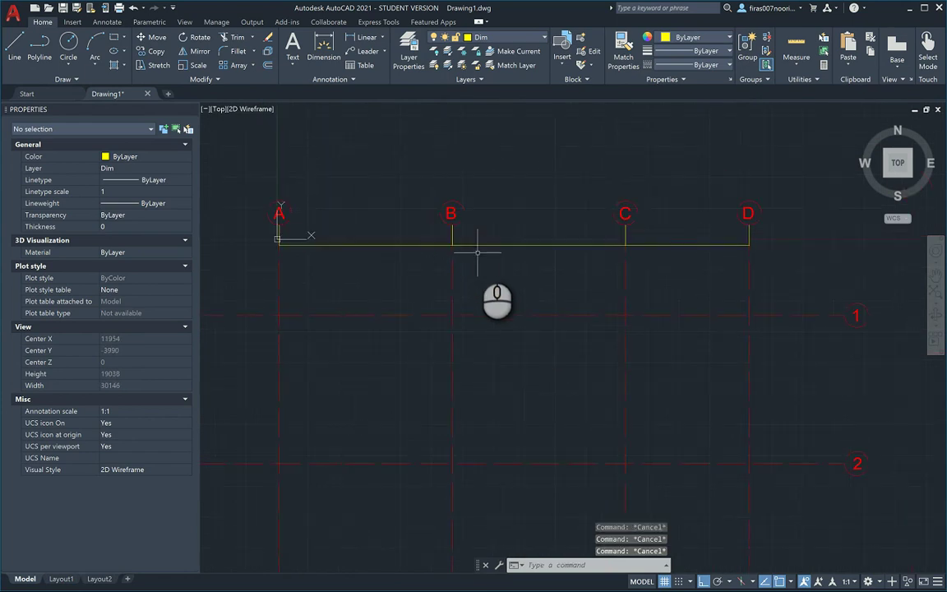
type("d")
key("Return")
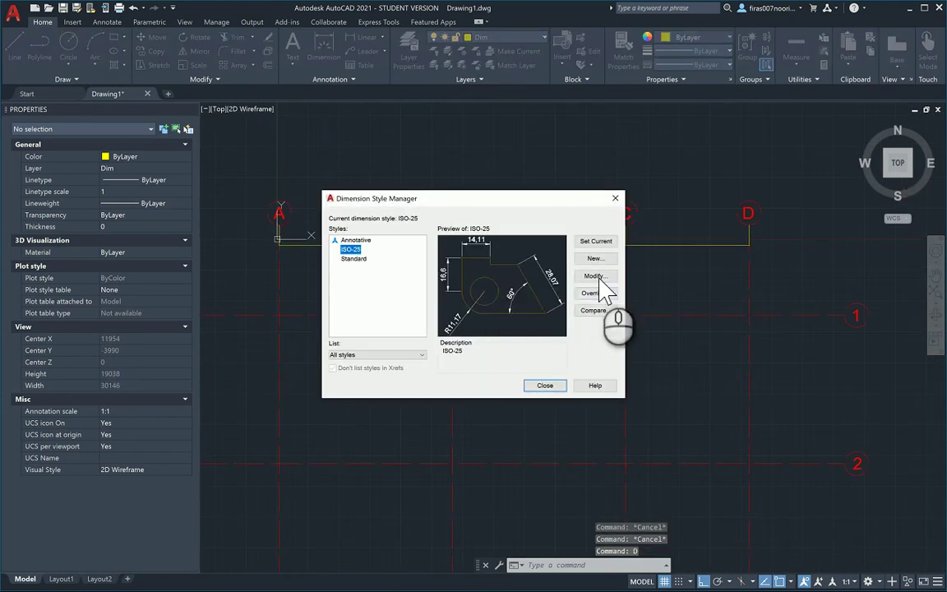
left_click(595, 276)
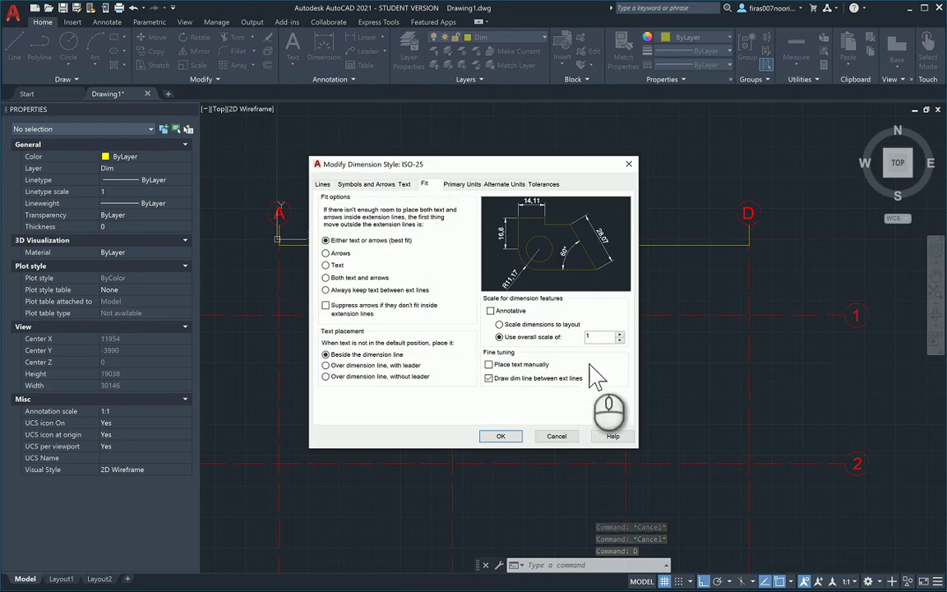
left_click(601, 342)
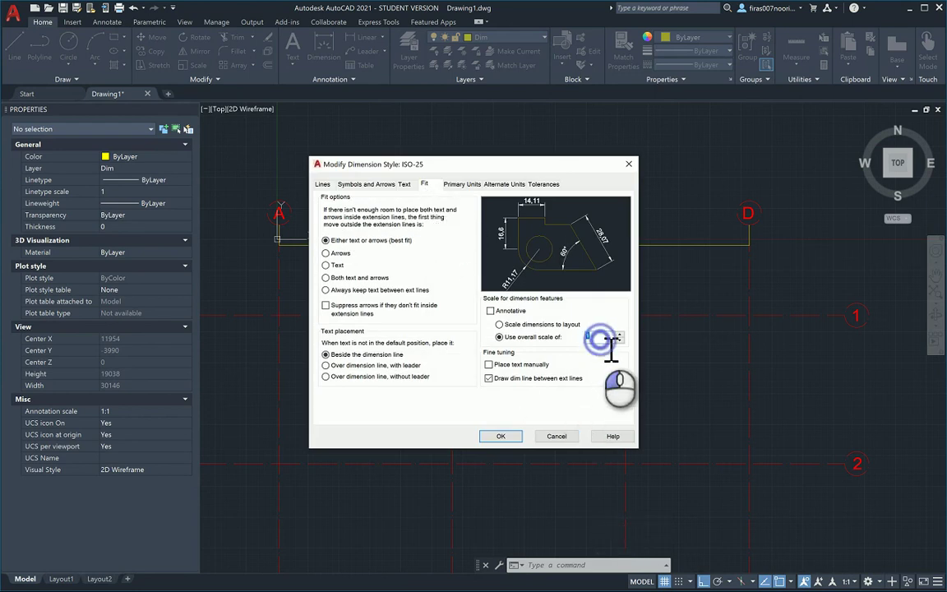
type("50")
left_click(499, 438)
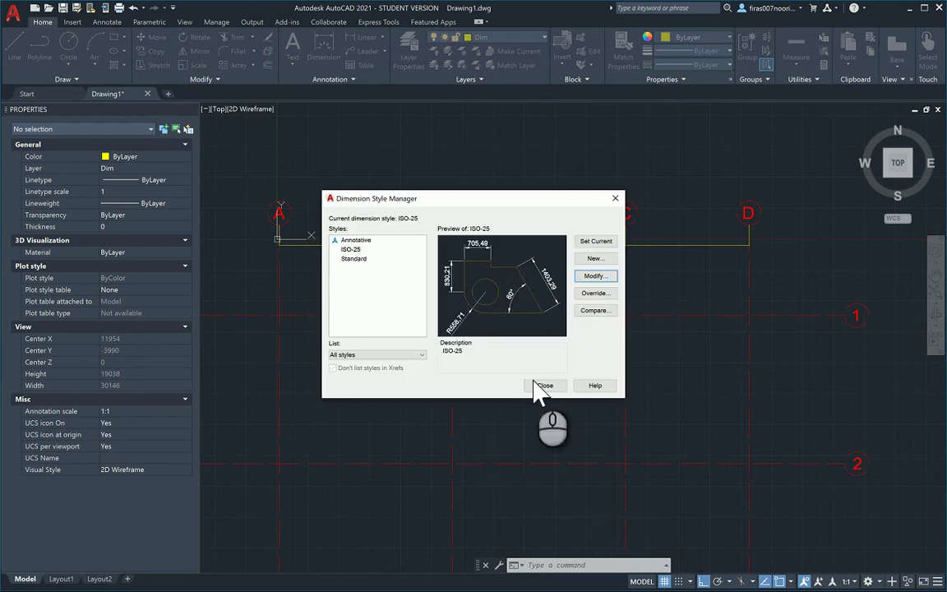
left_click(545, 387)
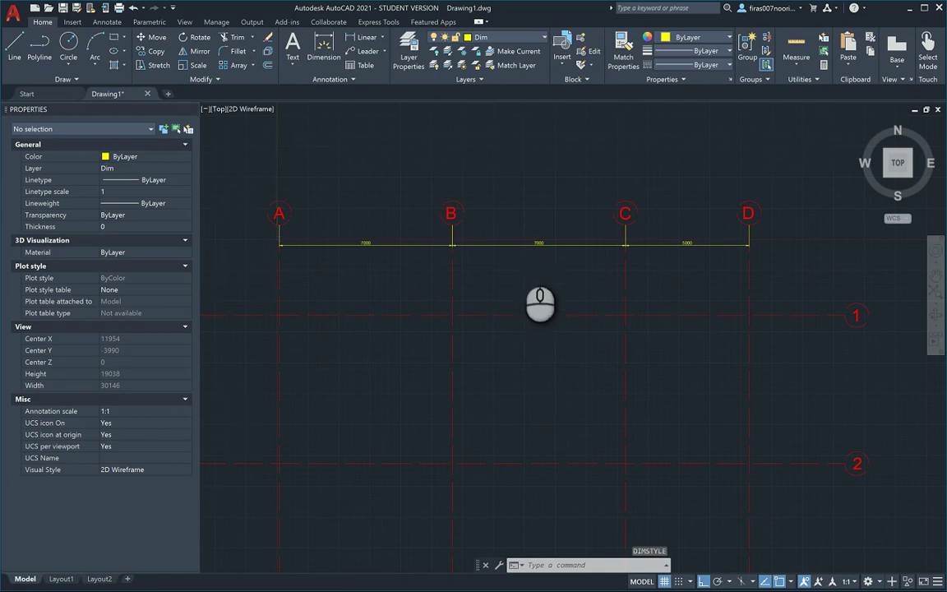
Step: Set the overall scale of the ISO-25 dimension style to 100
scroll(520, 254, "up", 2)
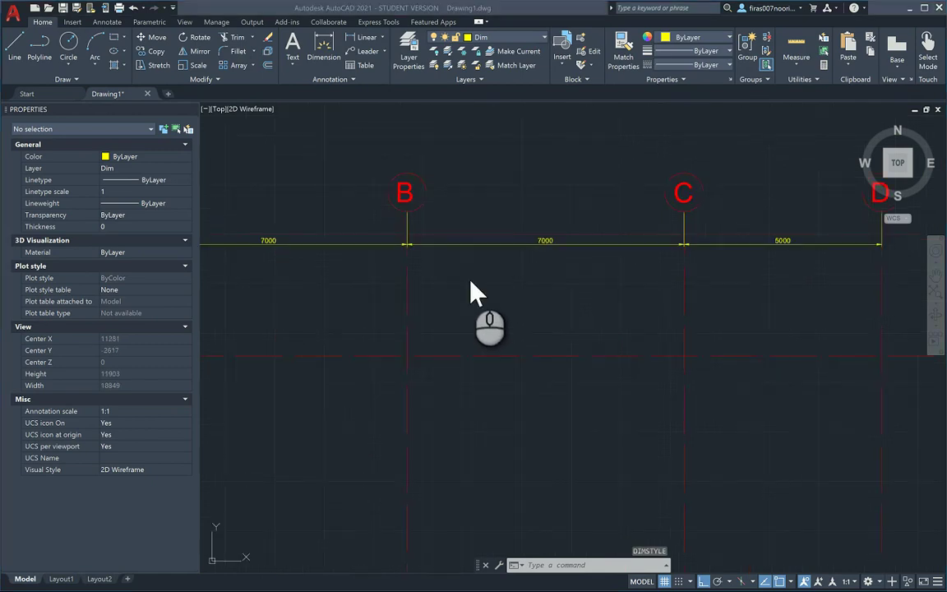
key("alt+Tab")
key("alt+Tab")
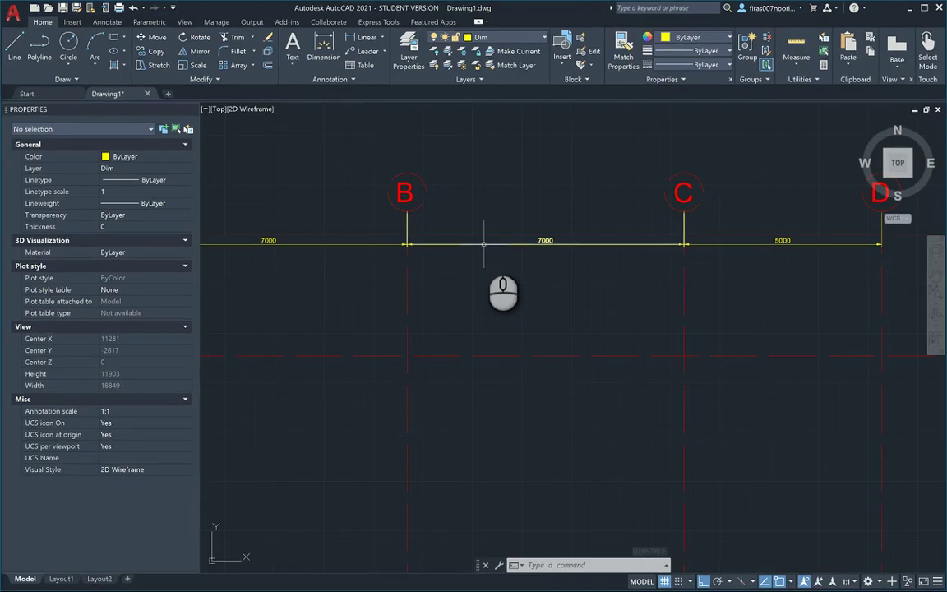
type("d")
key("Return")
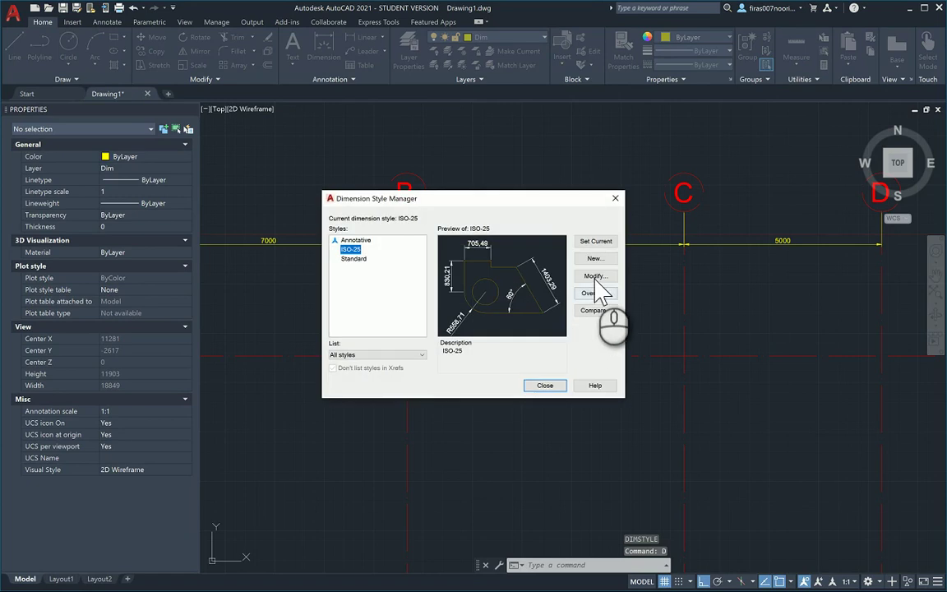
left_click(595, 276)
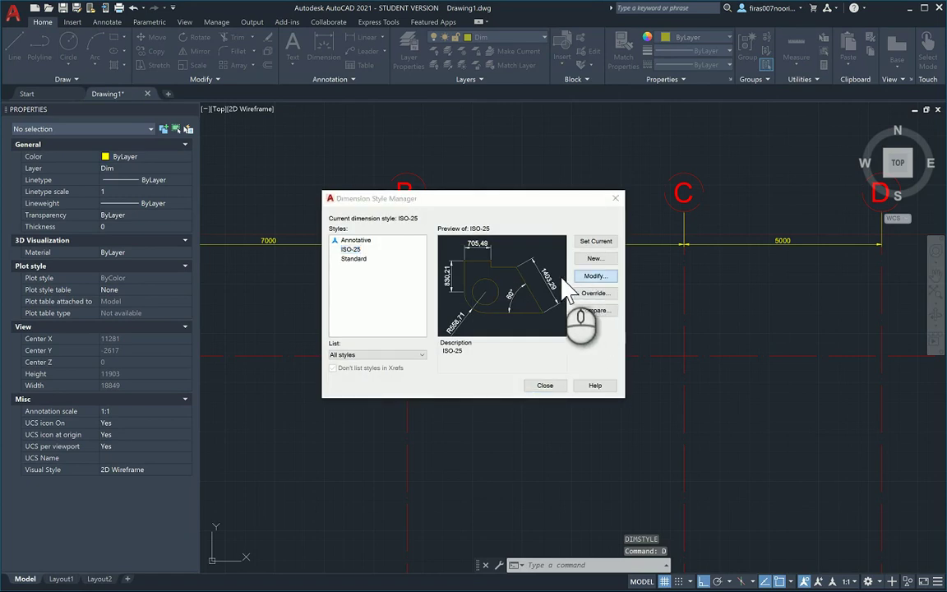
left_click(424, 184)
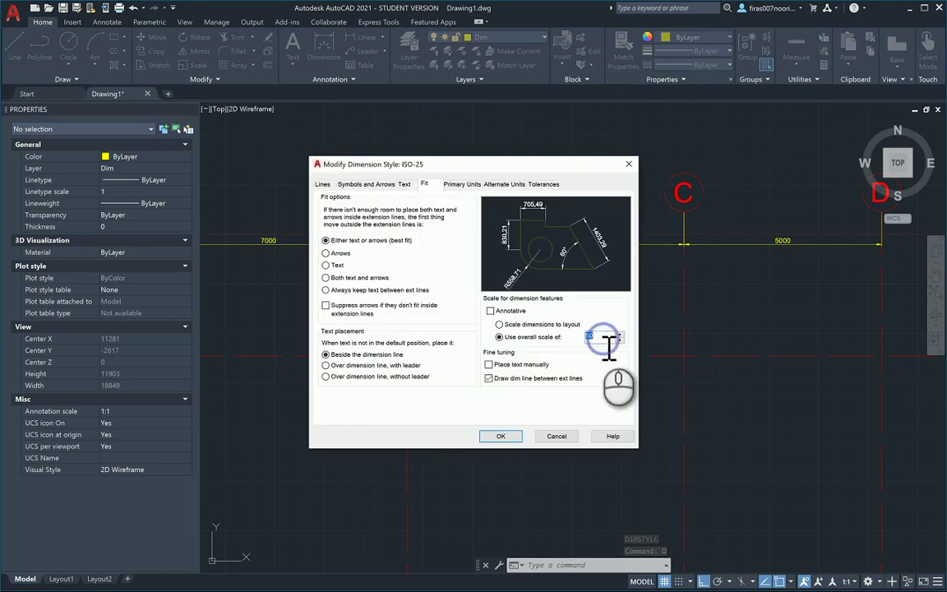
left_click(596, 338)
type("100")
left_click(509, 436)
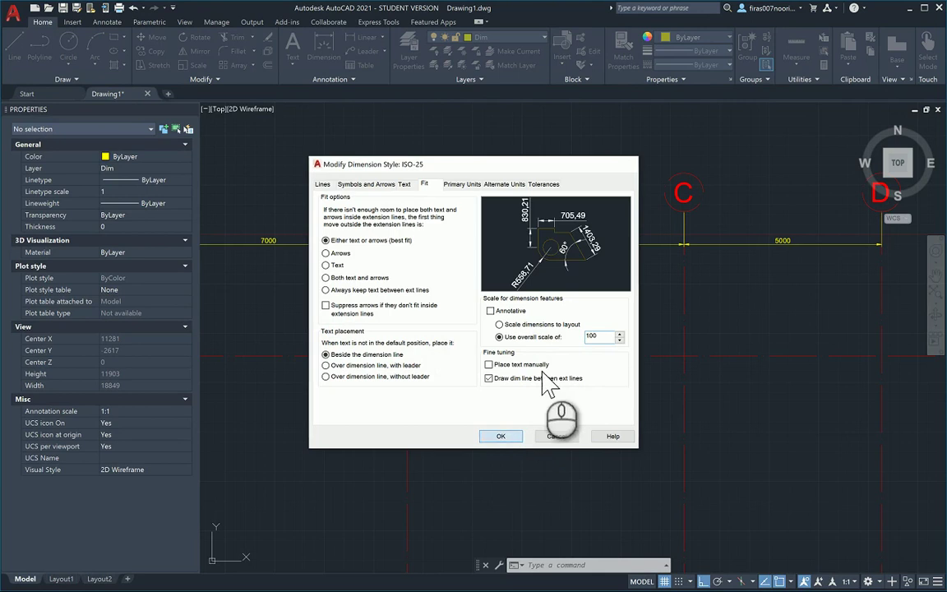
left_click(542, 386)
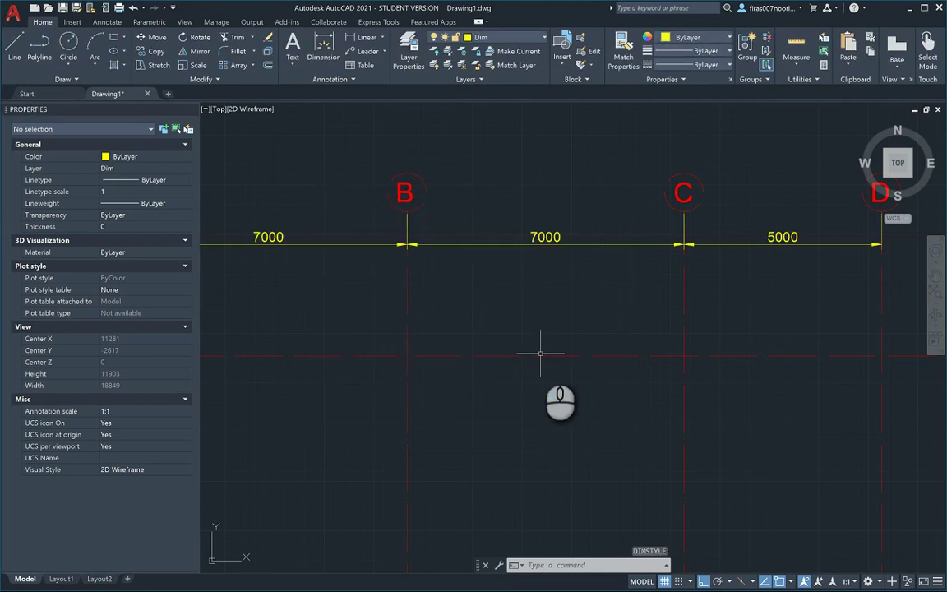
Step: Add a vertical linear dimension between grid lines 1 and 2, just inside their left-hand bubbles
scroll(543, 348, "down", 2)
middle_click_drag(443, 384, 576, 241)
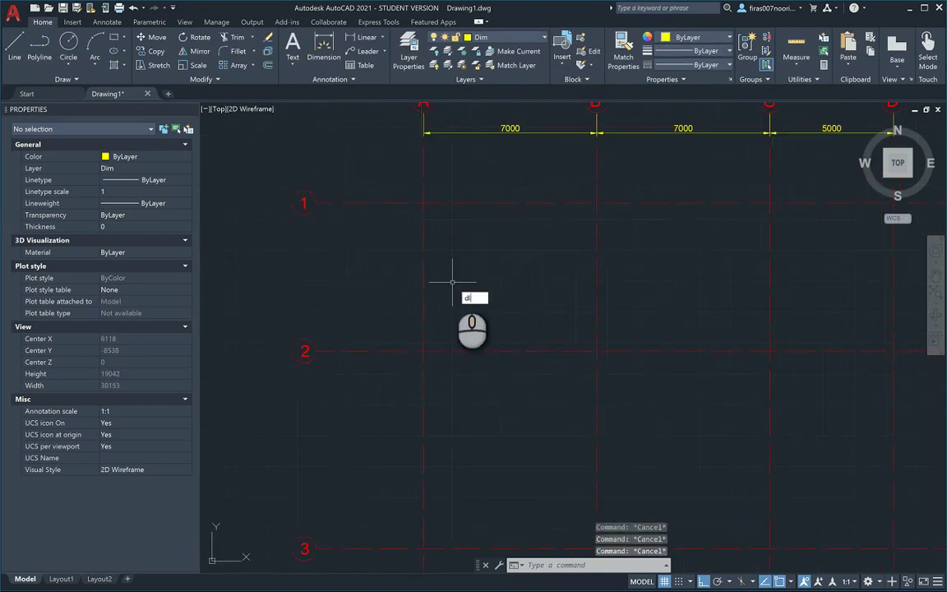
type("li")
key("Return")
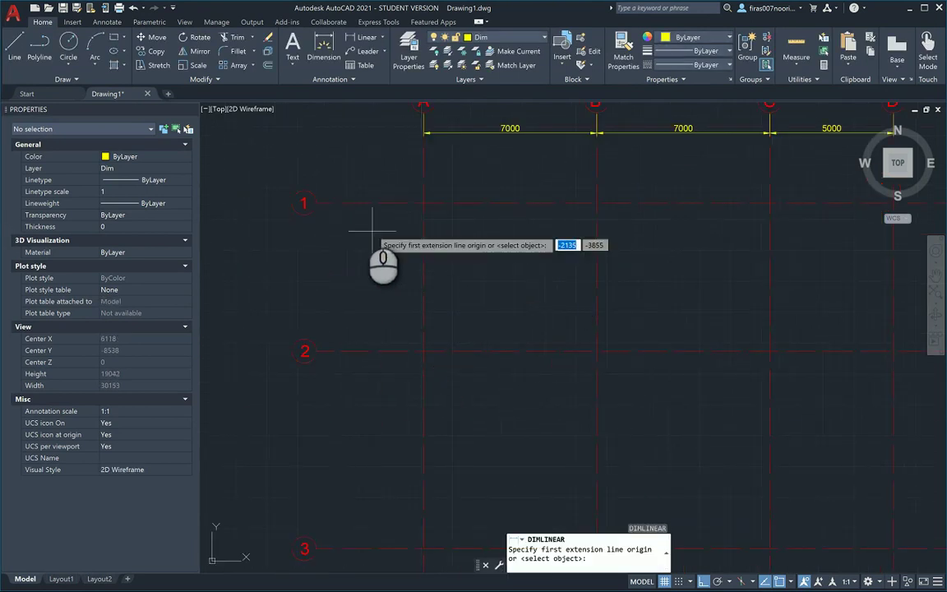
left_click(315, 203)
left_click(316, 351)
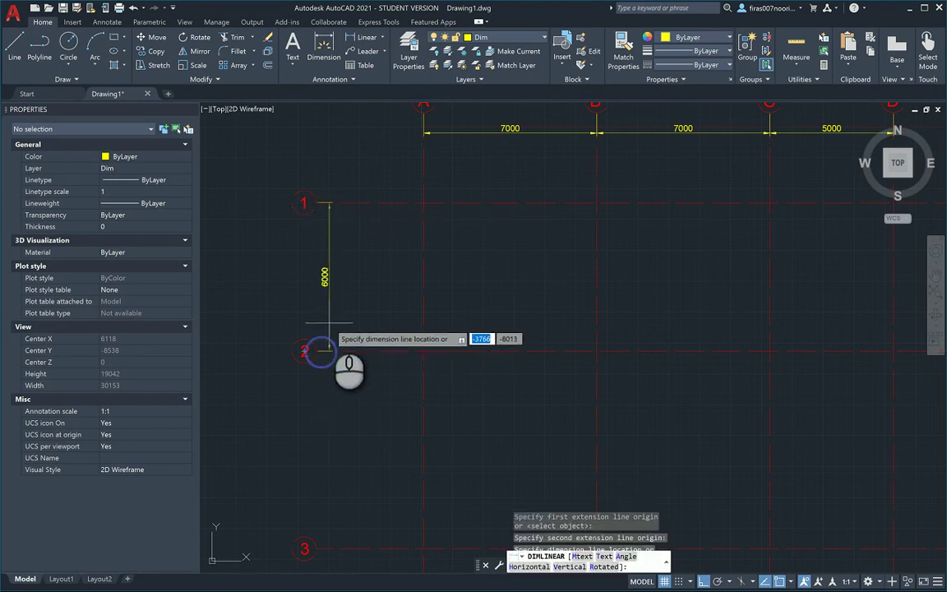
left_click(337, 328)
key("Escape")
key("Escape")
key("Escape")
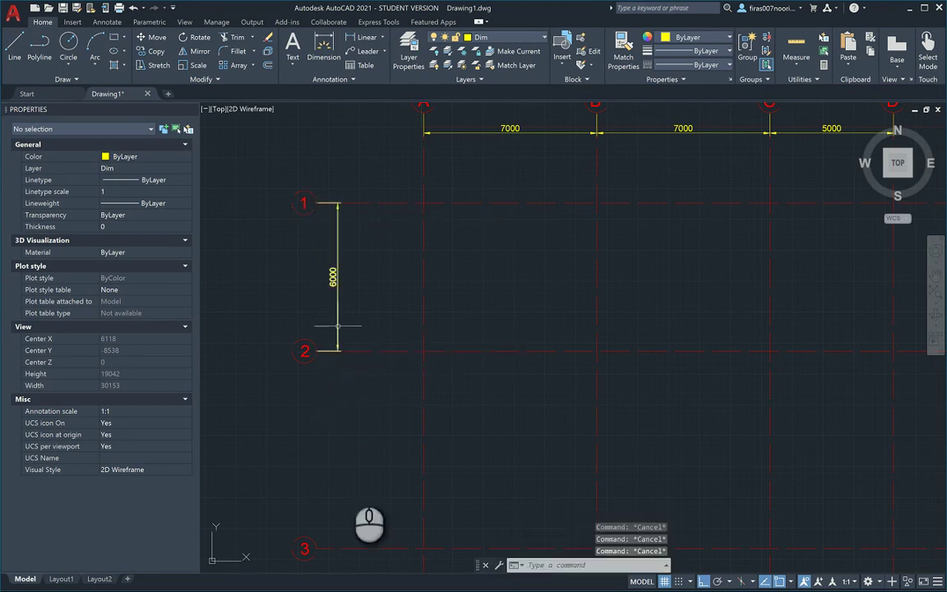
Step: Continue the 1–2 dimension down to grid lines 3 and 4, and compare the spacings with the Type A22 reference PDF
type("dco")
key("Return")
left_click(339, 546)
middle_click_drag(342, 506, 374, 347)
left_click(347, 422)
key("Escape")
key("alt+Tab")
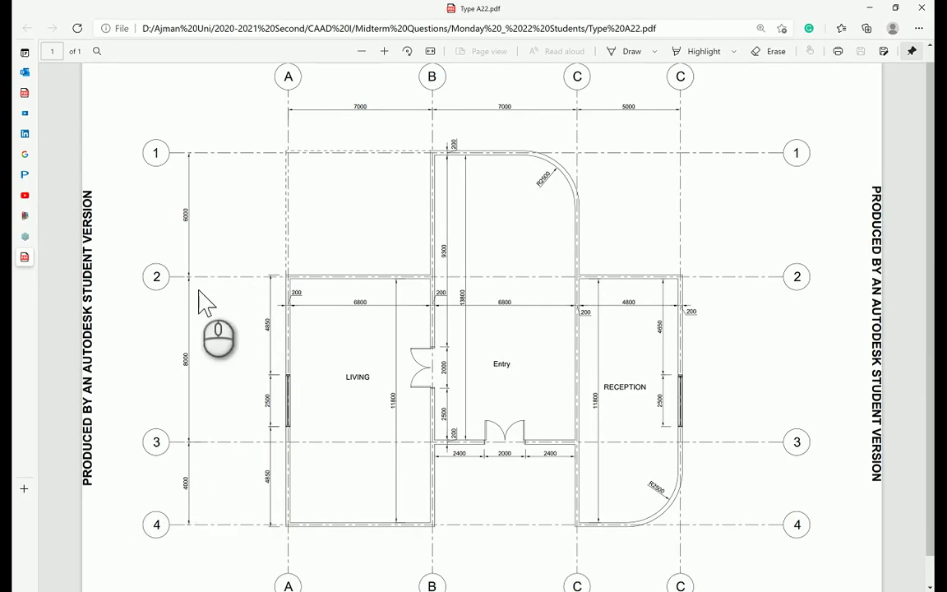
key("alt+Tab")
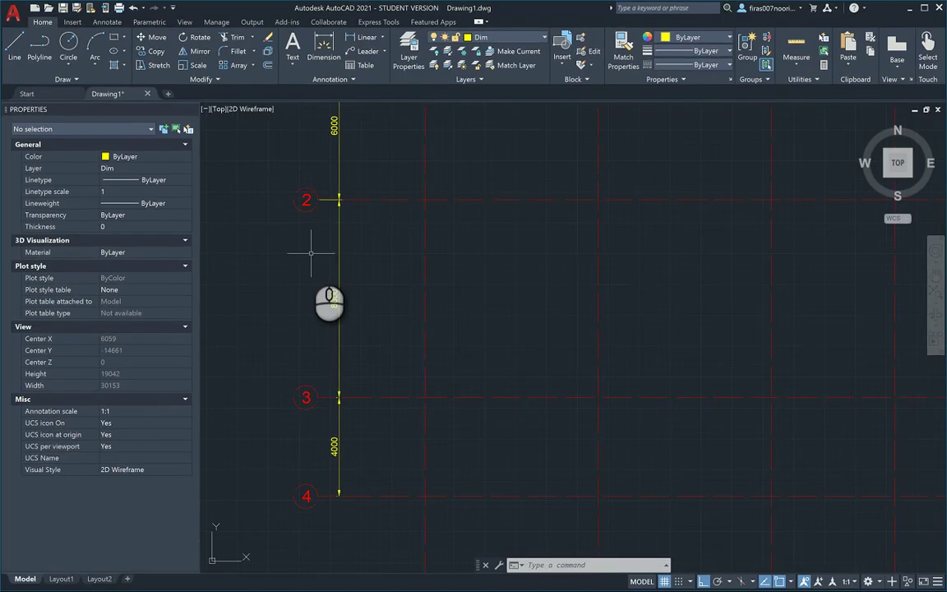
Step: Create a new layer named Walls and make it the current layer
type("la")
key("Return")
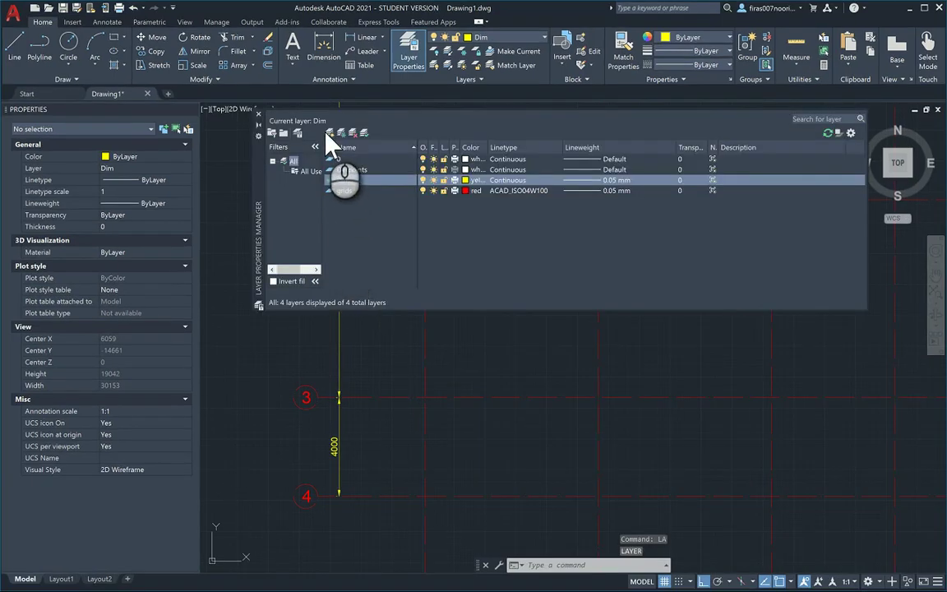
left_click(329, 133)
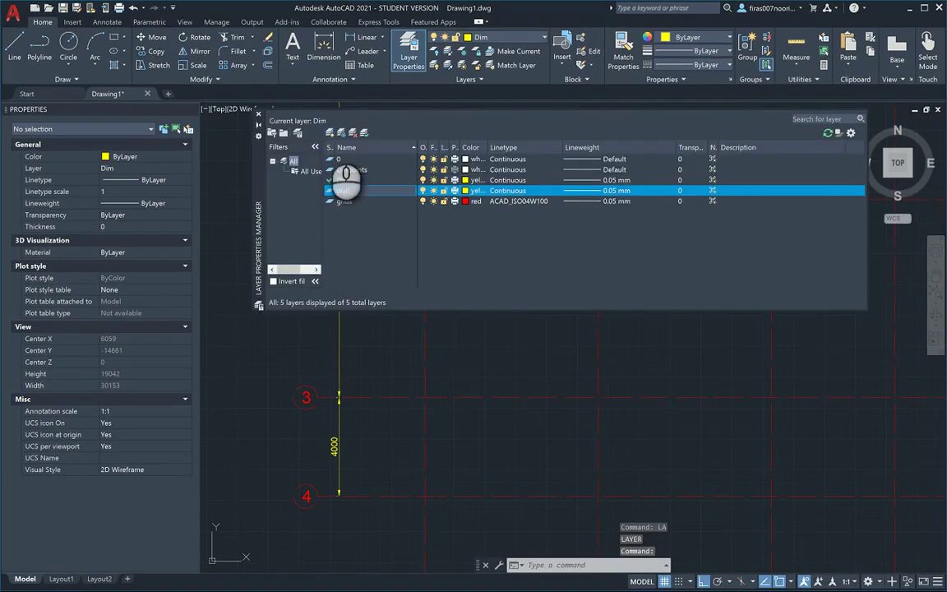
double_click(332, 191)
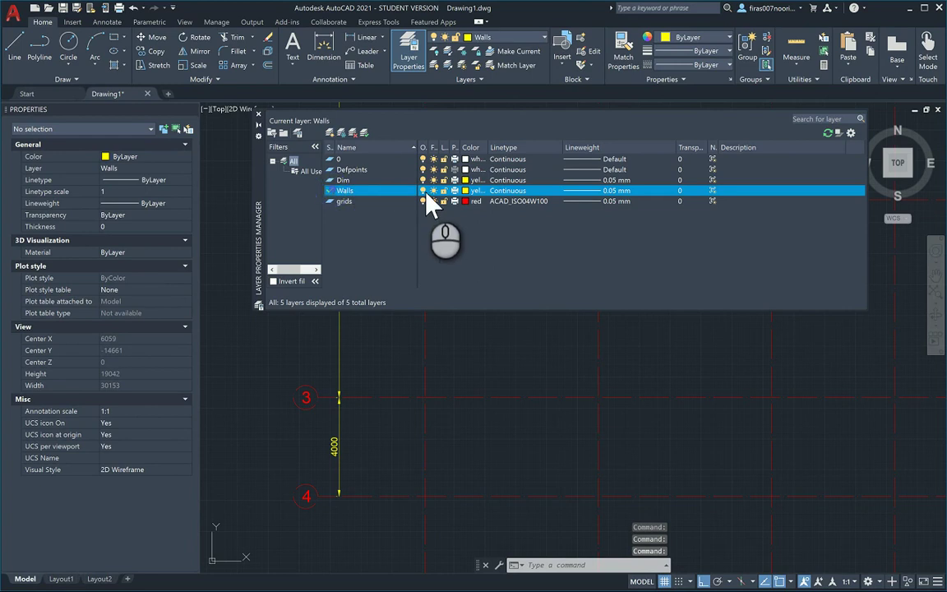
Step: Set the Walls layer's color to green and its lineweight to 0.30 mm, and close the layer manager
left_click(465, 192)
left_click(465, 190)
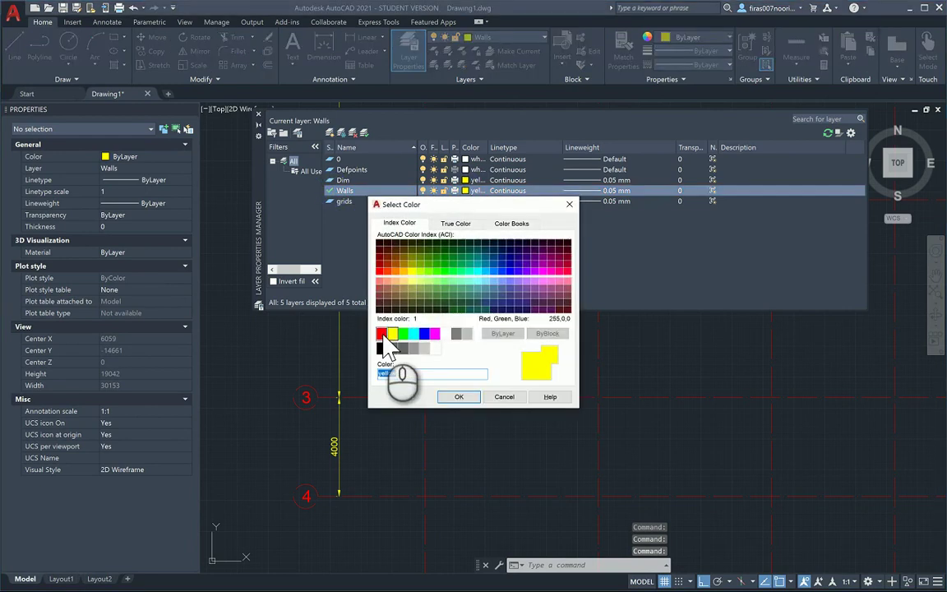
left_click(458, 397)
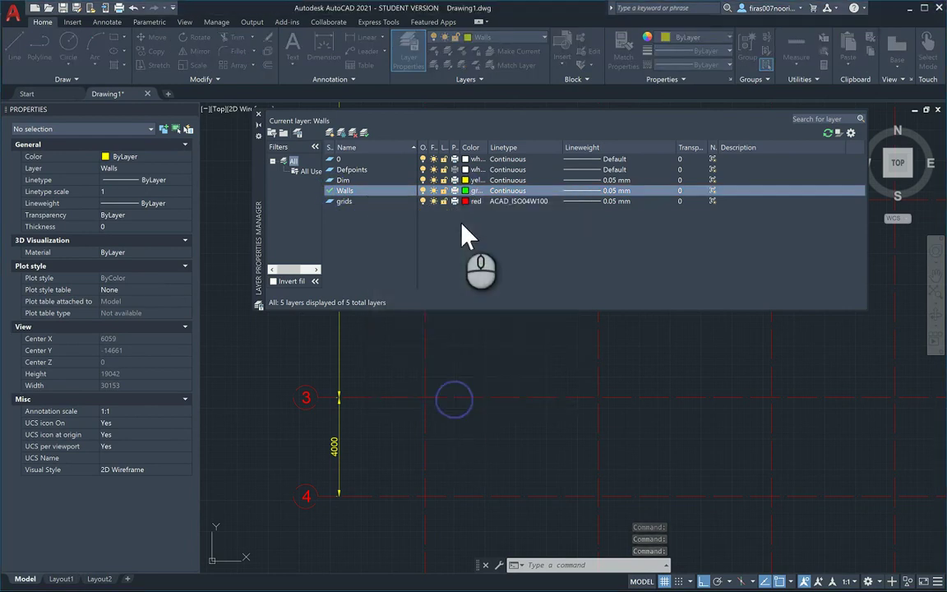
left_click(601, 194)
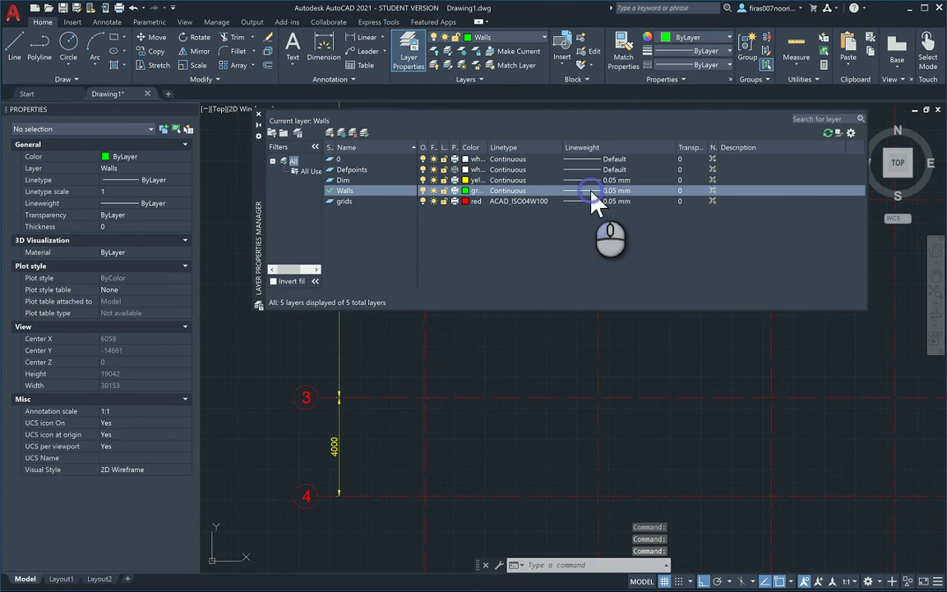
scroll(444, 315, "down", 1)
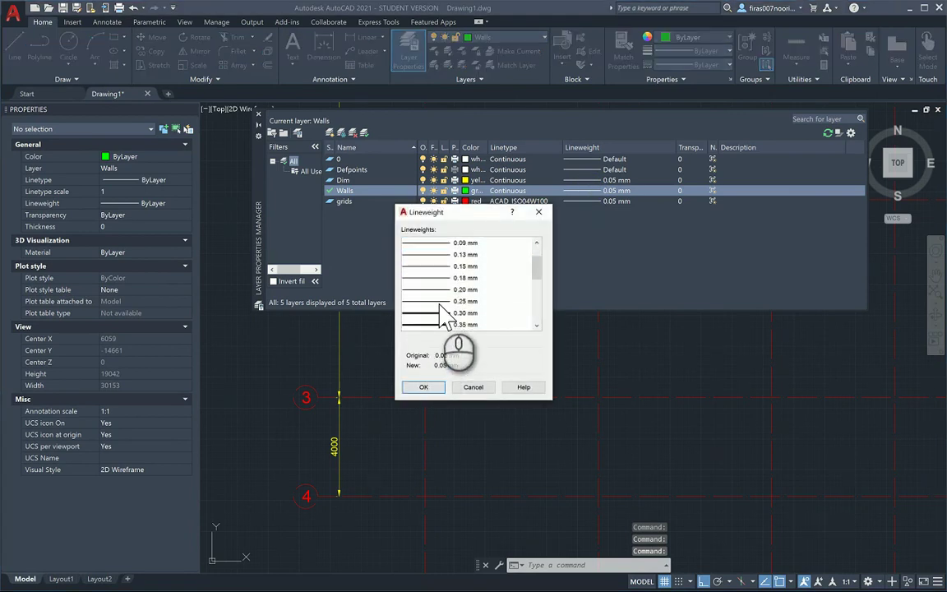
left_click(421, 315)
left_click(422, 388)
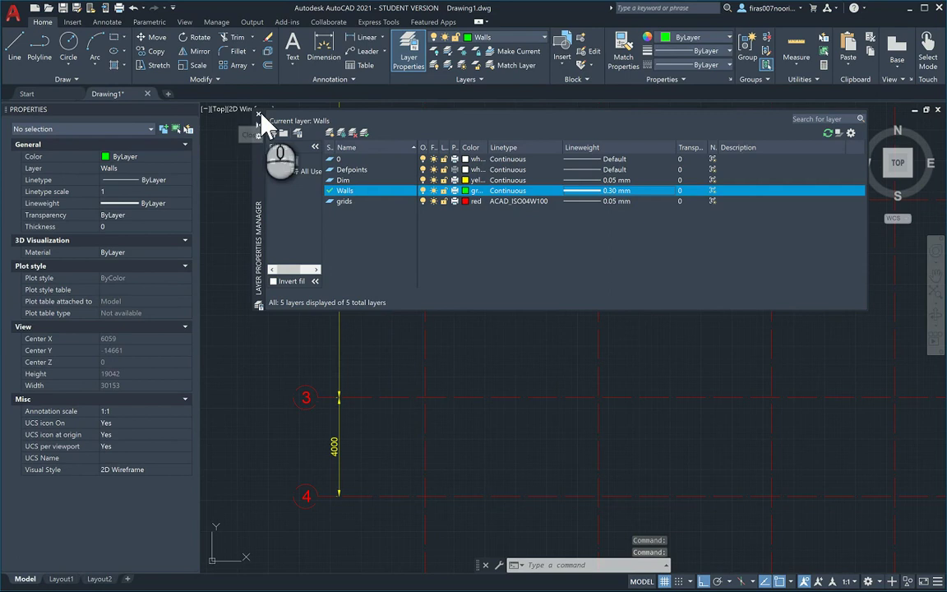
left_click(259, 114)
Step: Following the Type A22 reference PDF, start the wall polyline at grid intersection A2 and run it through B2, B1, C1, C2 and D2
scroll(374, 280, "down", 2)
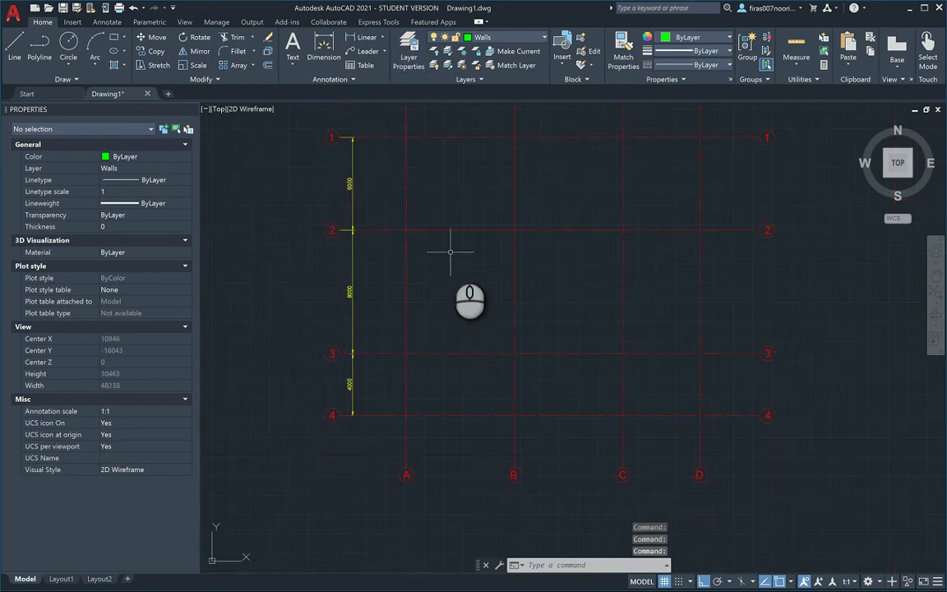
mouse_move(450, 253)
middle_mouse_down()
mouse_move(506, 218)
mouse_move(500, 211)
mouse_move(505, 229)
middle_mouse_up()
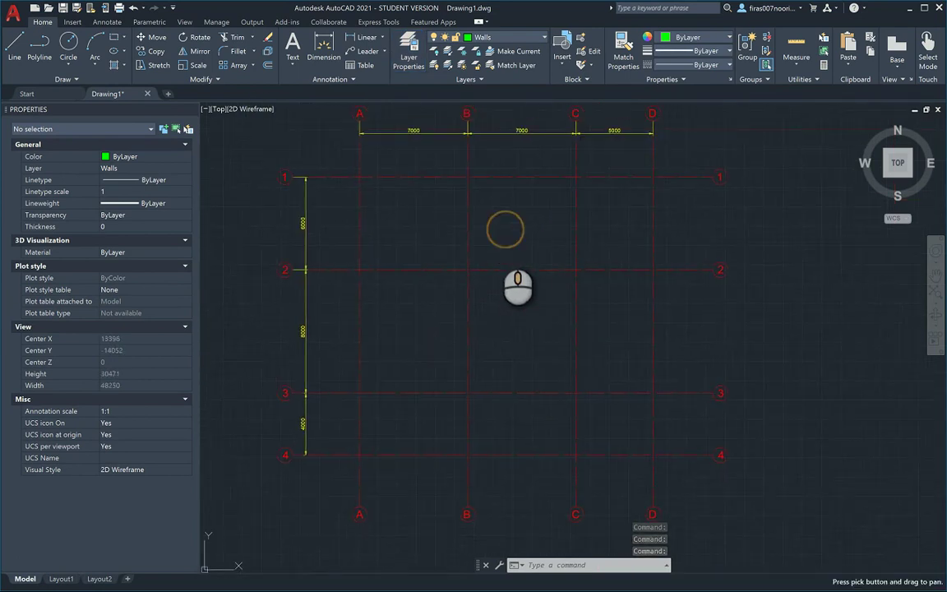
key("alt+Tab")
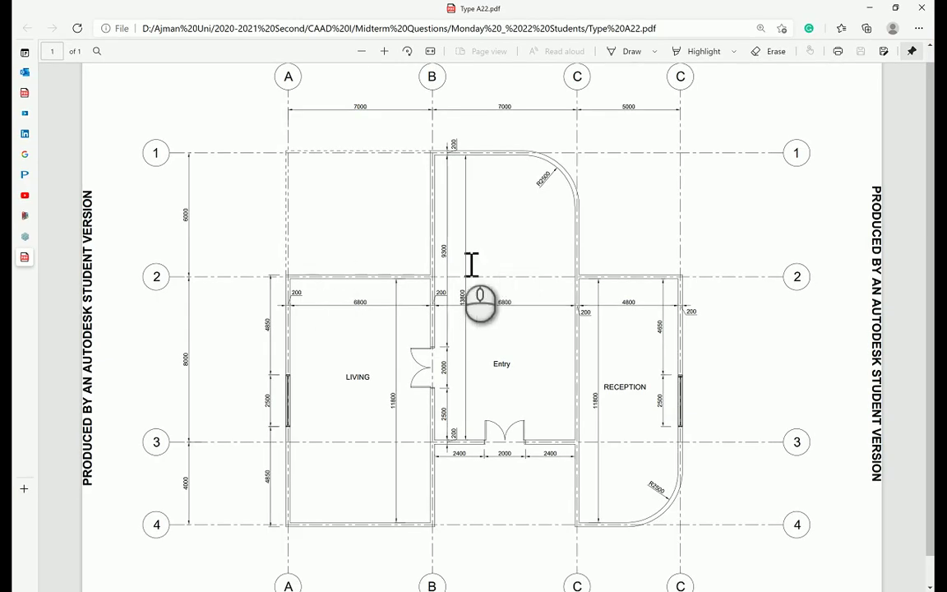
key("alt+Tab")
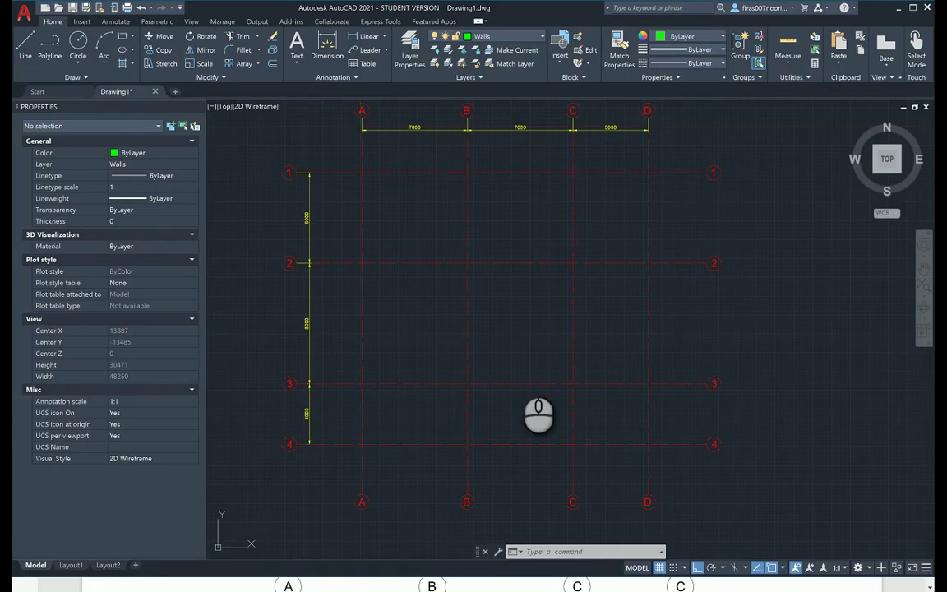
type("pl")
key("Return")
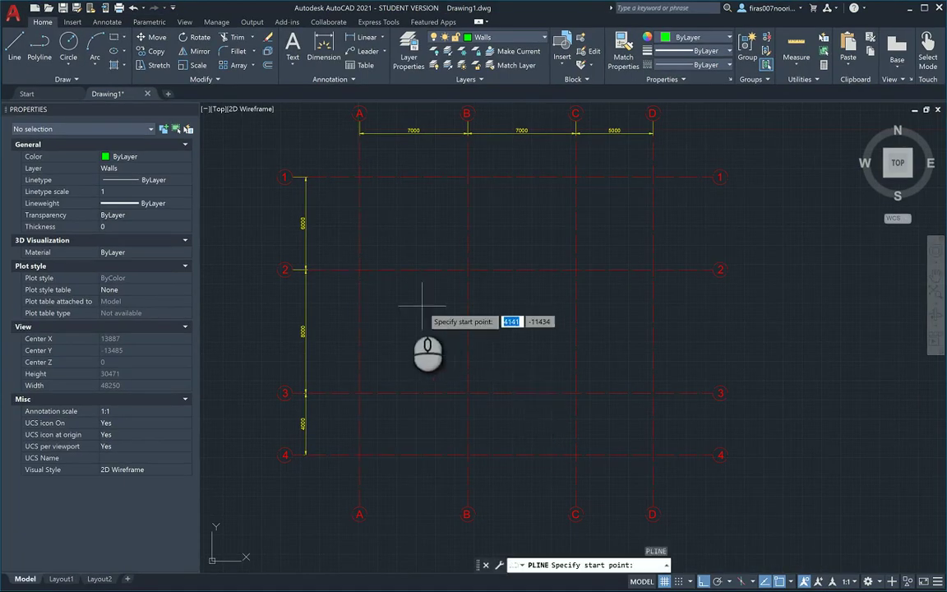
left_click(359, 269)
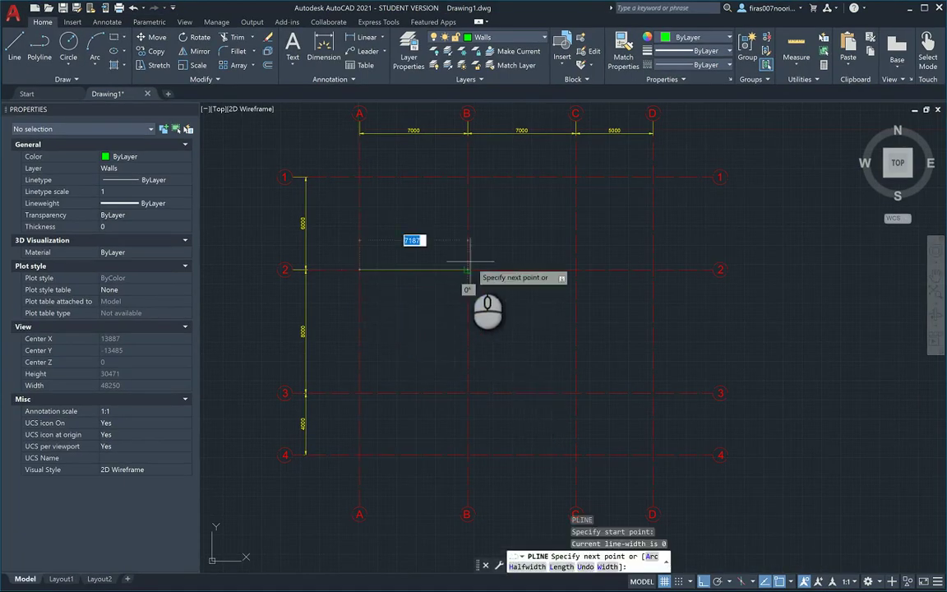
left_click(467, 269)
left_click(467, 177)
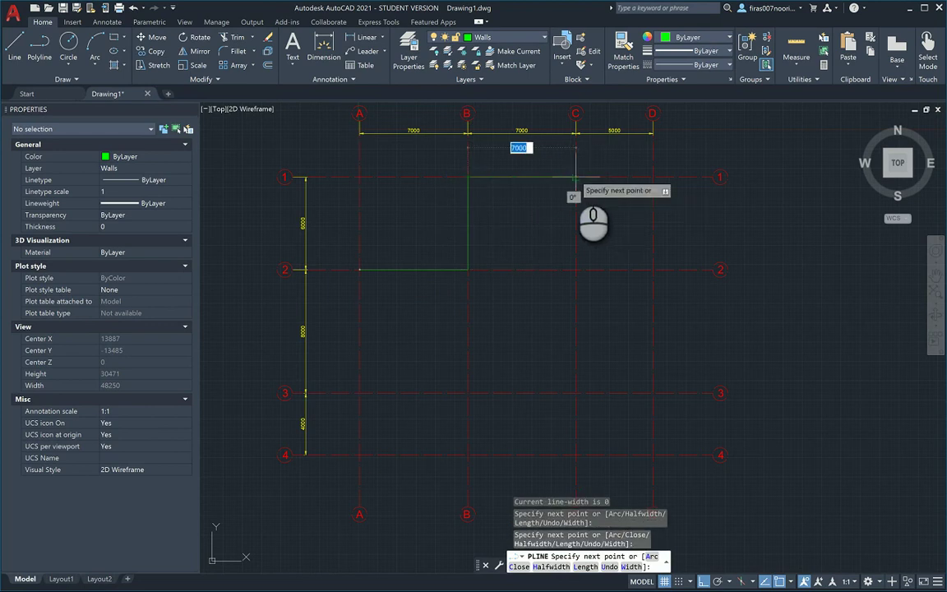
left_click(576, 177)
key("alt+Tab")
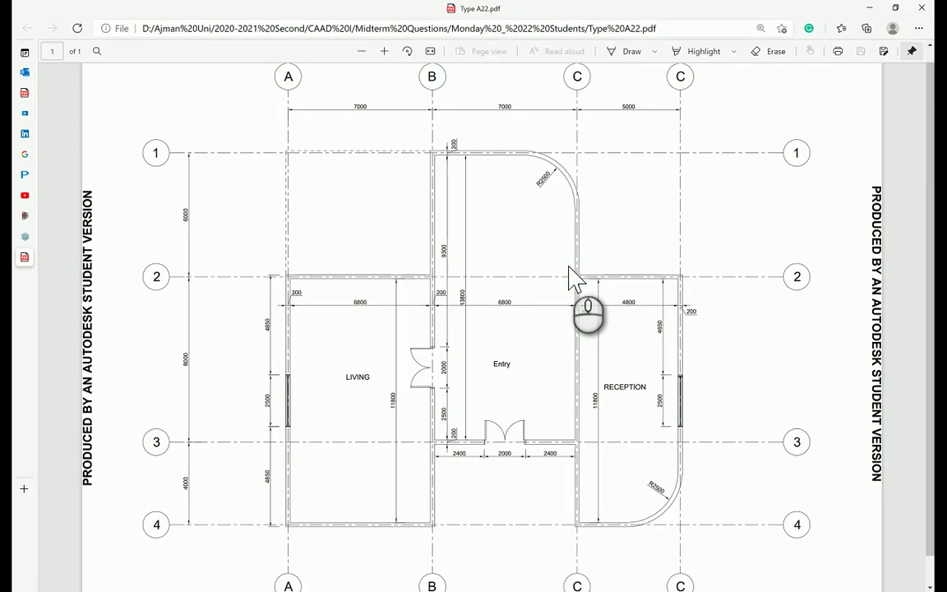
key("alt+Tab")
left_click(576, 269)
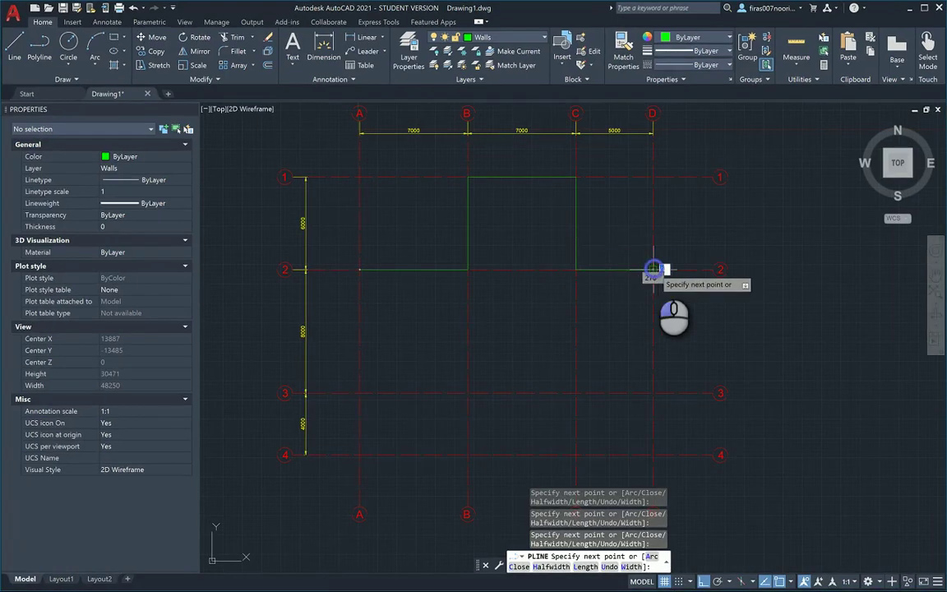
left_click(652, 269)
Step: Continue the wall polyline through D4, C4, C3, B3, B4 and A4, and close it back at A2
key("alt+Tab")
key("alt+Tab")
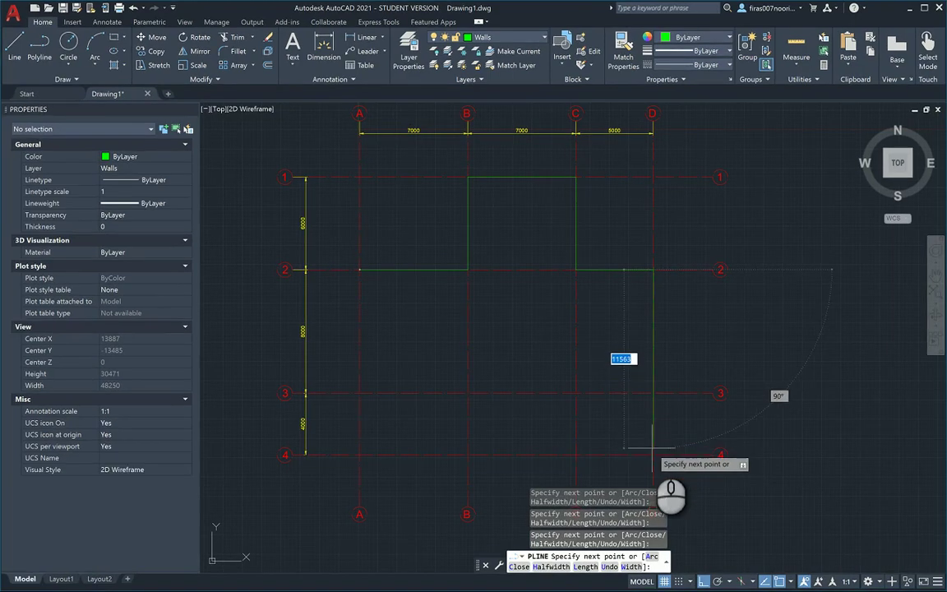
left_click(653, 455)
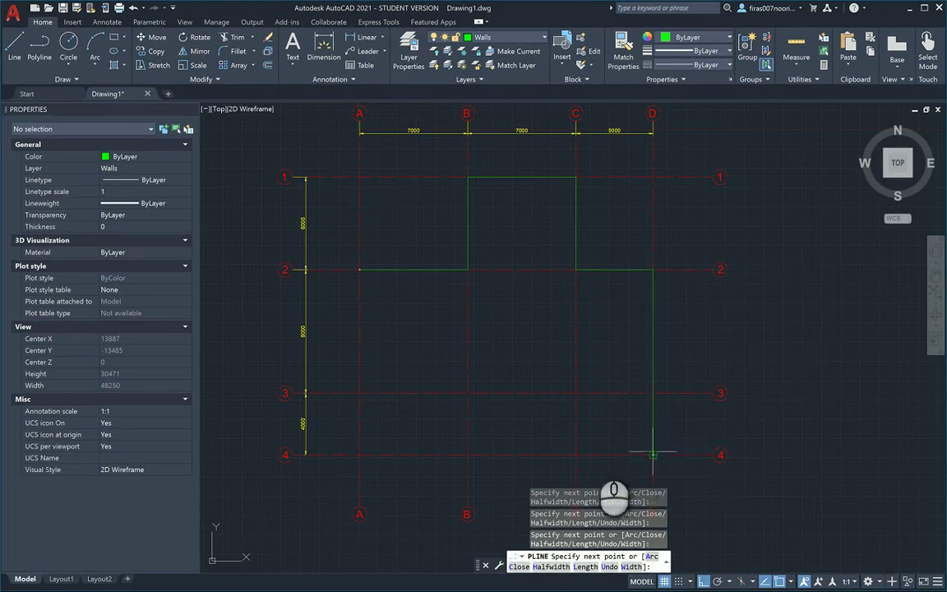
left_click(575, 393)
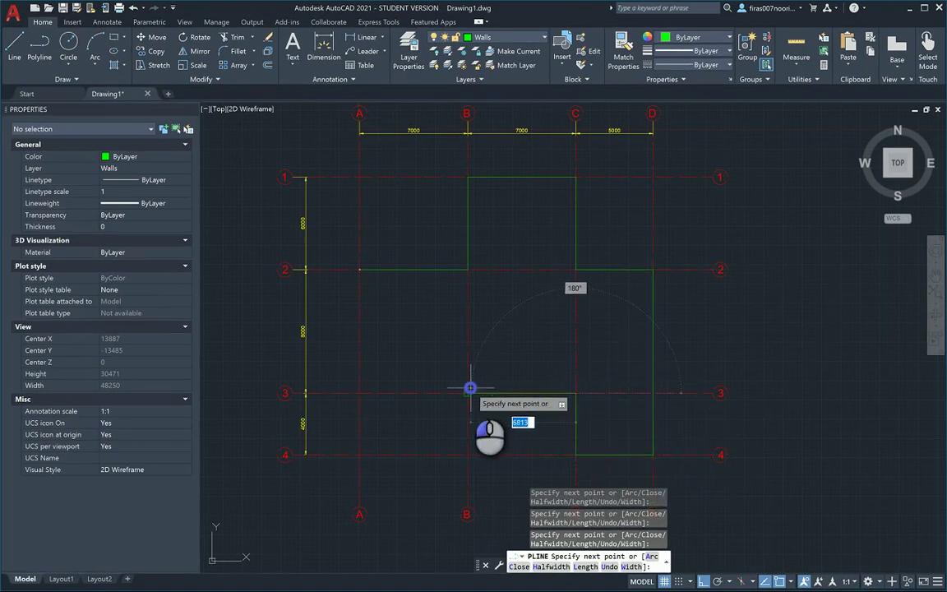
left_click(468, 393)
left_click(468, 455)
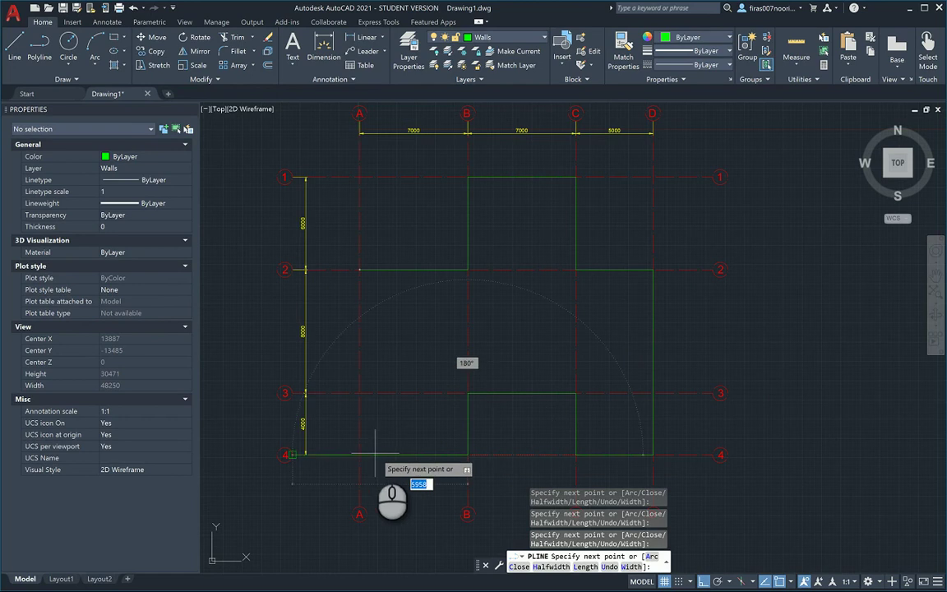
type("c")
key("Return")
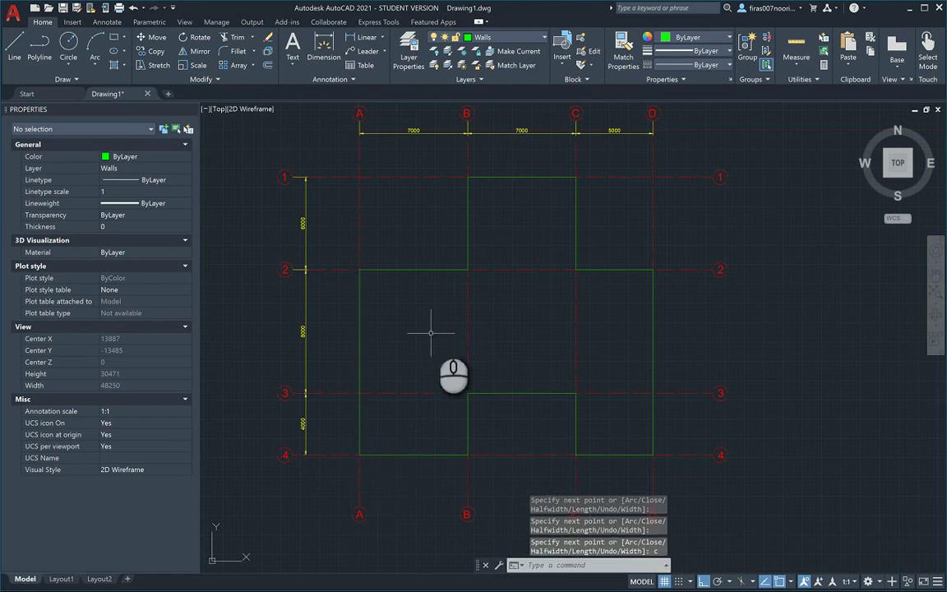
key("alt+Tab")
key("alt+Tab")
type("c")
key("Return")
Step: Check the walls in the reference PDF and offset the closed wall polyline by 100 to both the inside and the outside
key("alt+Tab")
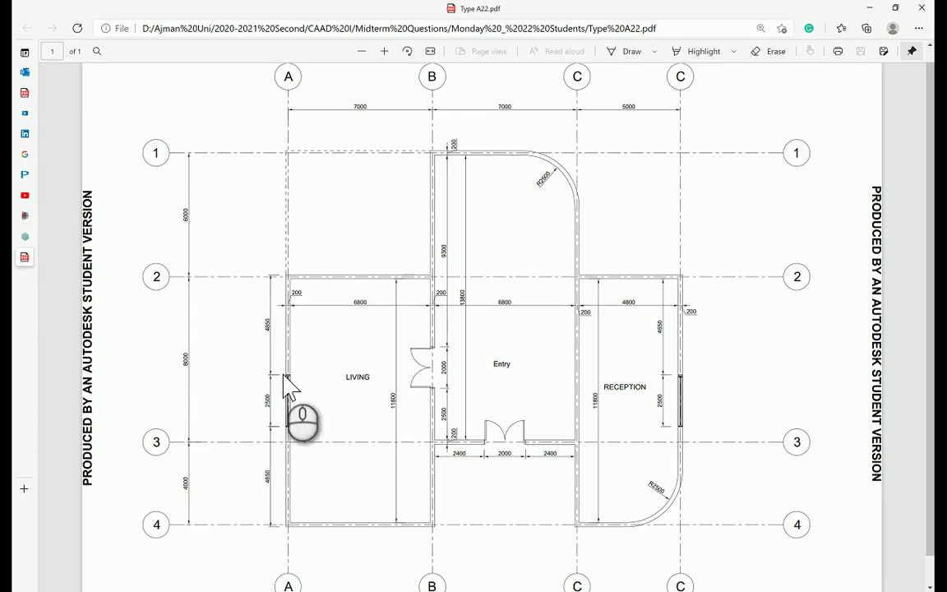
key("alt+Tab")
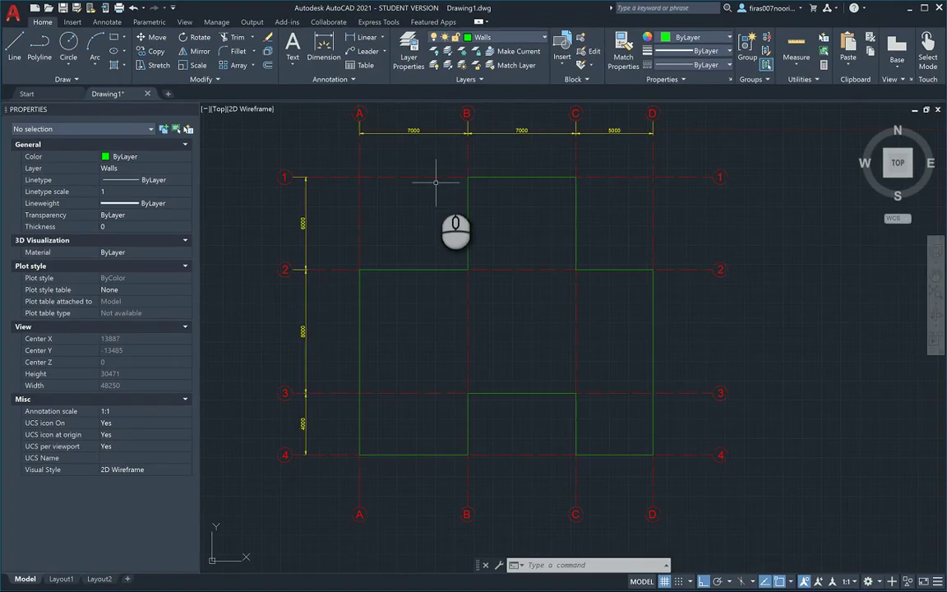
scroll(445, 192, "up", 3)
type("o")
key("Return")
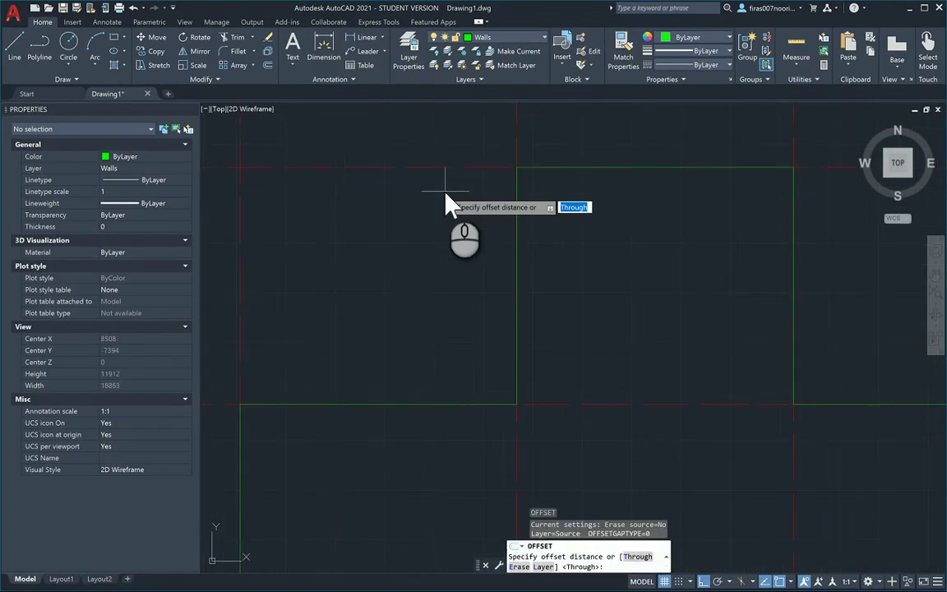
key("Return")
scroll(493, 181, "up", 2)
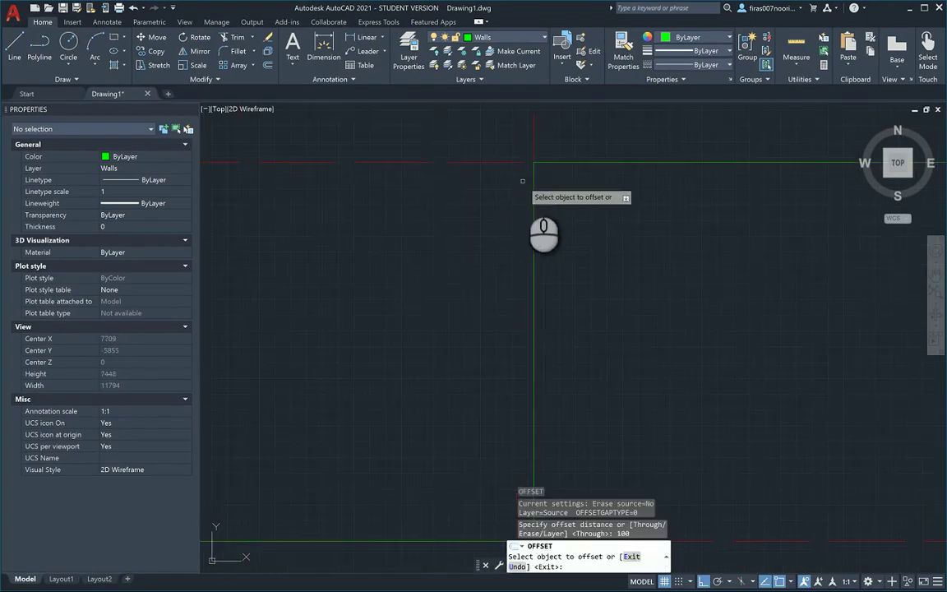
left_click(534, 196)
left_click(565, 209)
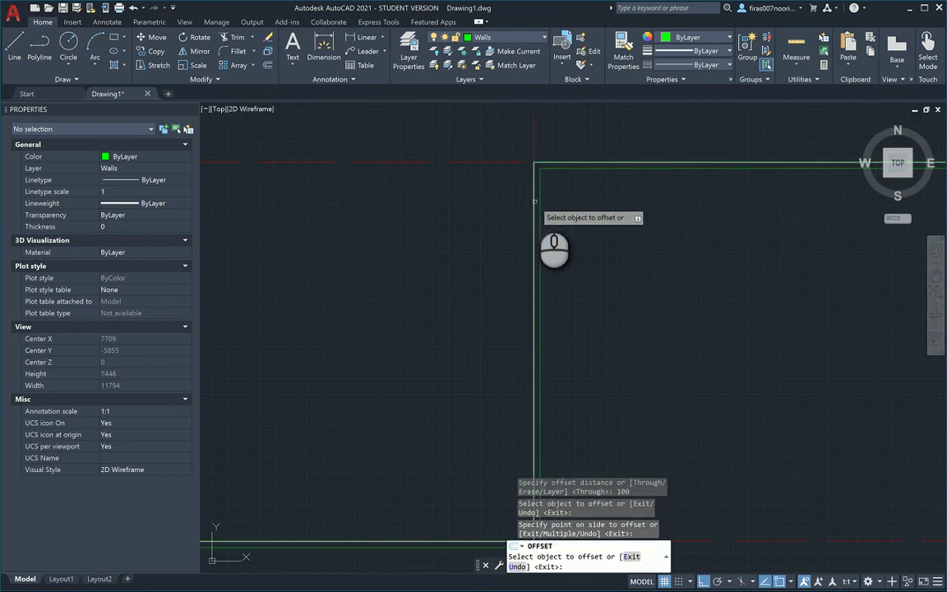
scroll(534, 201, "up", 2)
key("Escape")
key("Escape")
key("Escape")
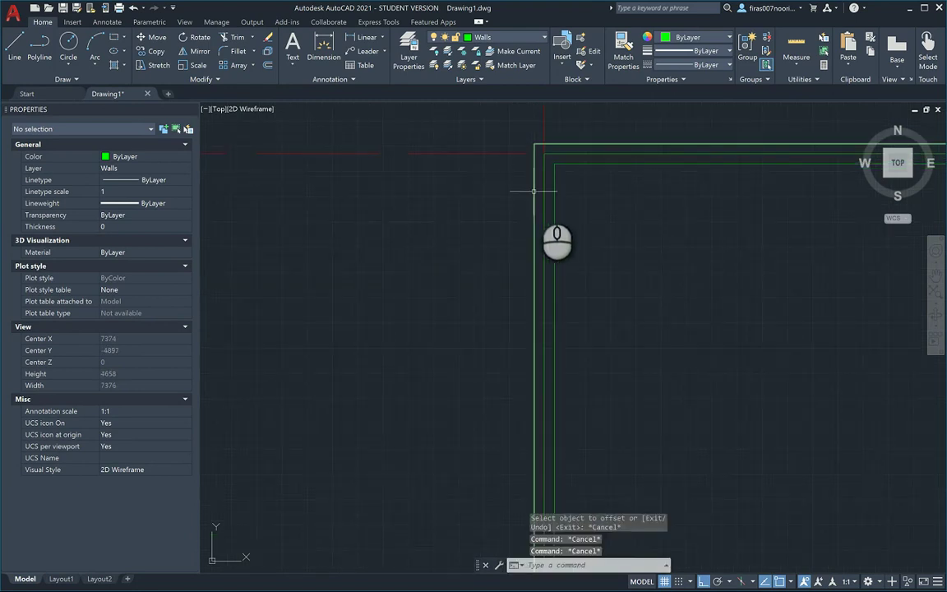
Step: Delete the original middle polyline on the grid lines, keeping only the two offset wall faces
left_click(545, 207)
left_click(544, 222)
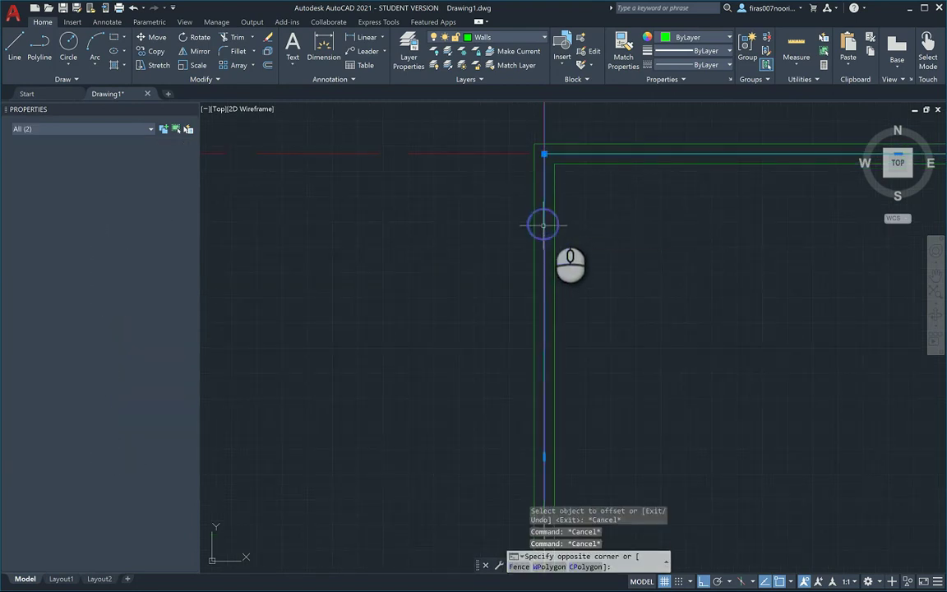
key("Escape")
key("Escape")
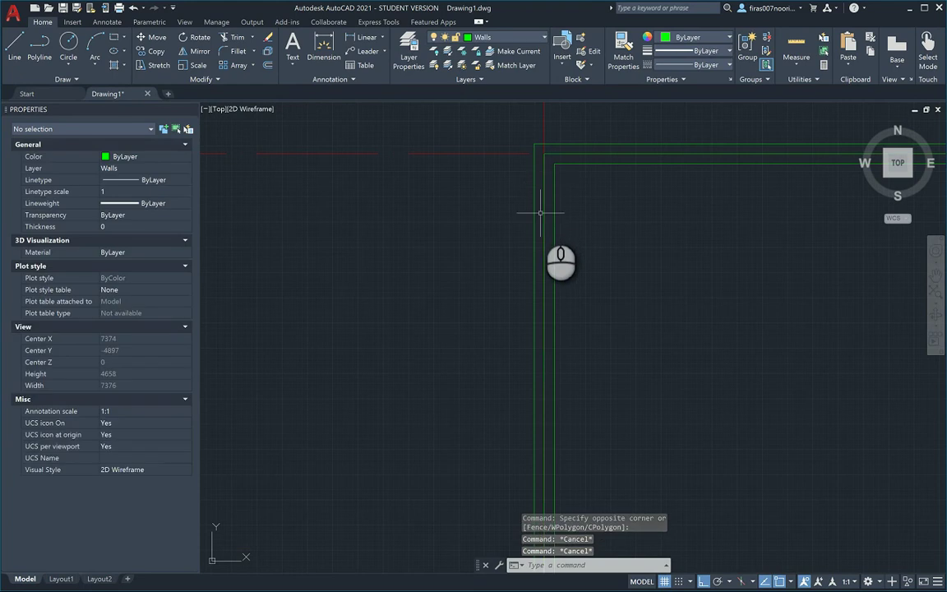
left_click(543, 215)
key("Delete")
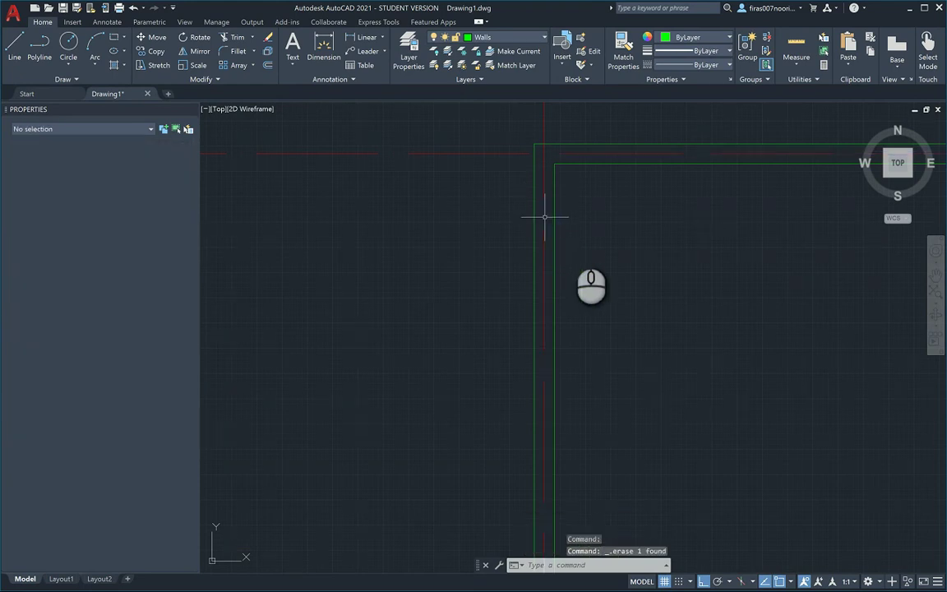
key("Escape")
Step: Explode the inner and outer wall polylines into separate lines, and check the segments along grid line 2 between A and B by selecting them
type("x")
key("Return")
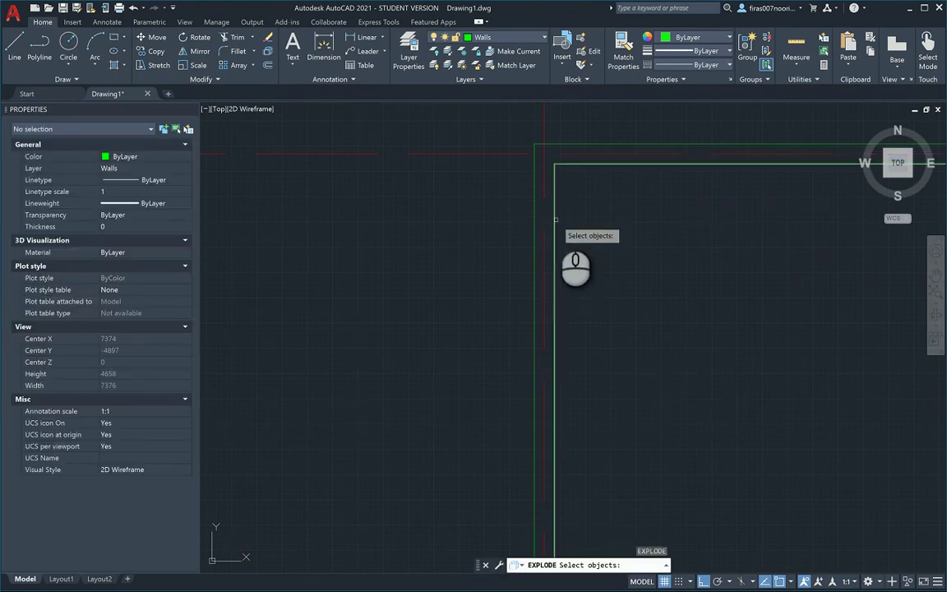
left_click(555, 220)
scroll(535, 248, "down", 5)
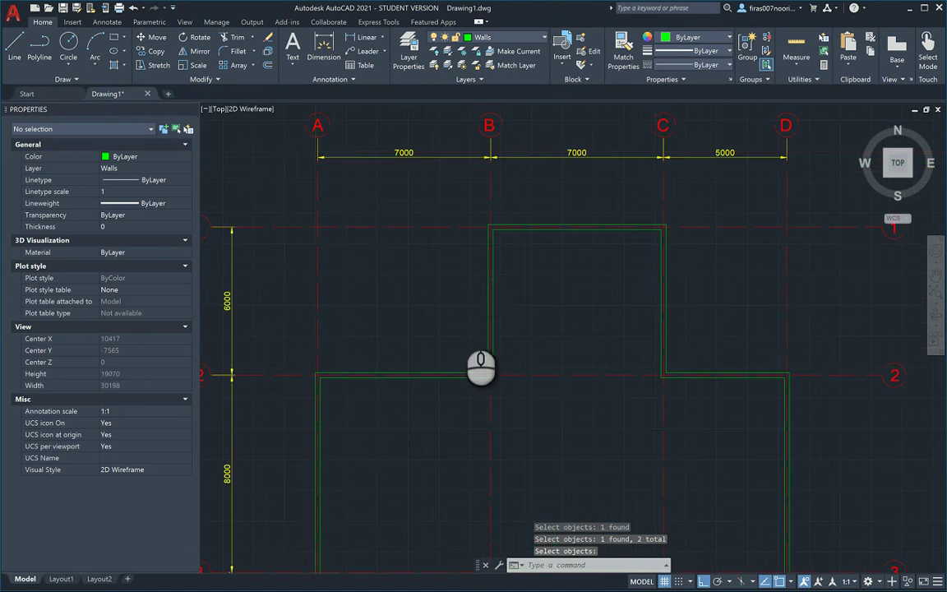
key("Escape")
key("Escape")
scroll(450, 338, "up", 2)
left_click(454, 269)
left_click(406, 408)
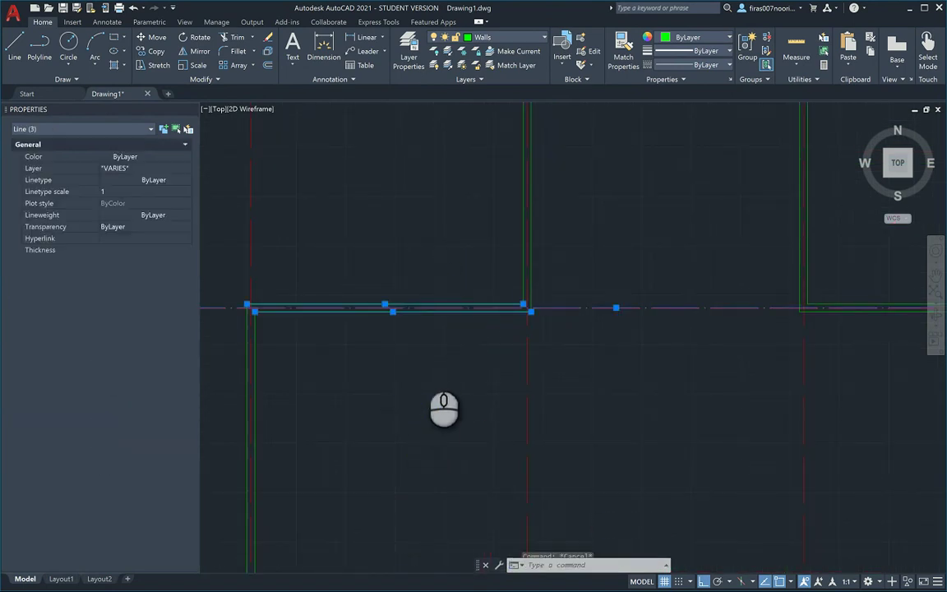
scroll(424, 359, "down", 4)
key("Escape")
key("Escape")
Step: Compare with the reference PDF and extend the wall lines along grids B and C to close the gaps between grid lines 2 and 3
key("alt+Tab")
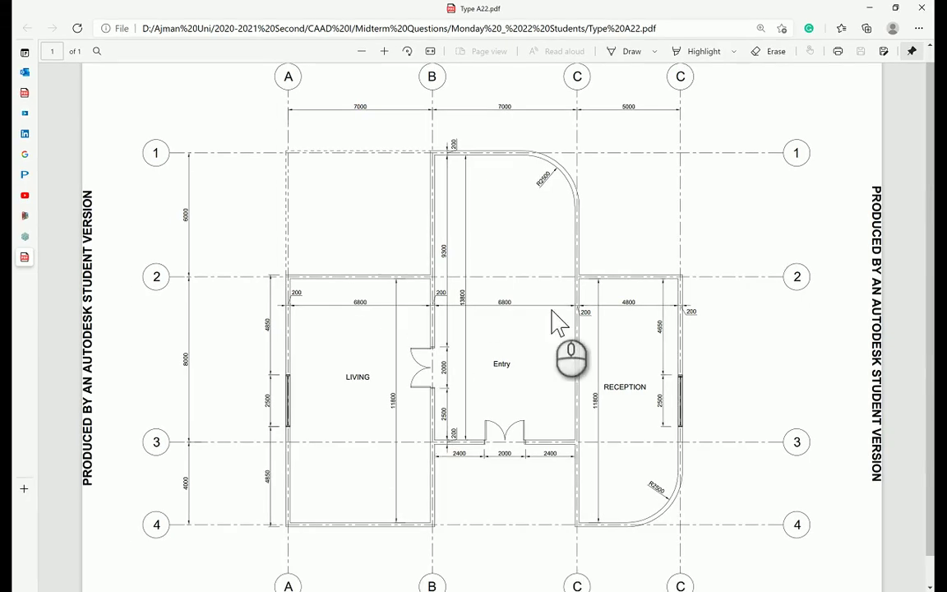
key("alt+Tab")
key("Escape")
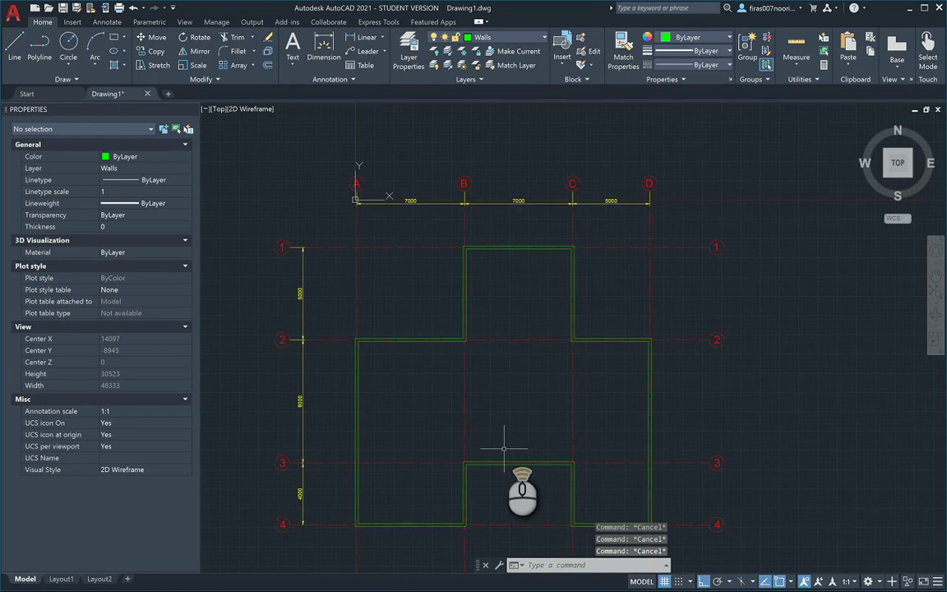
scroll(504, 448, "up", 2)
key("Return")
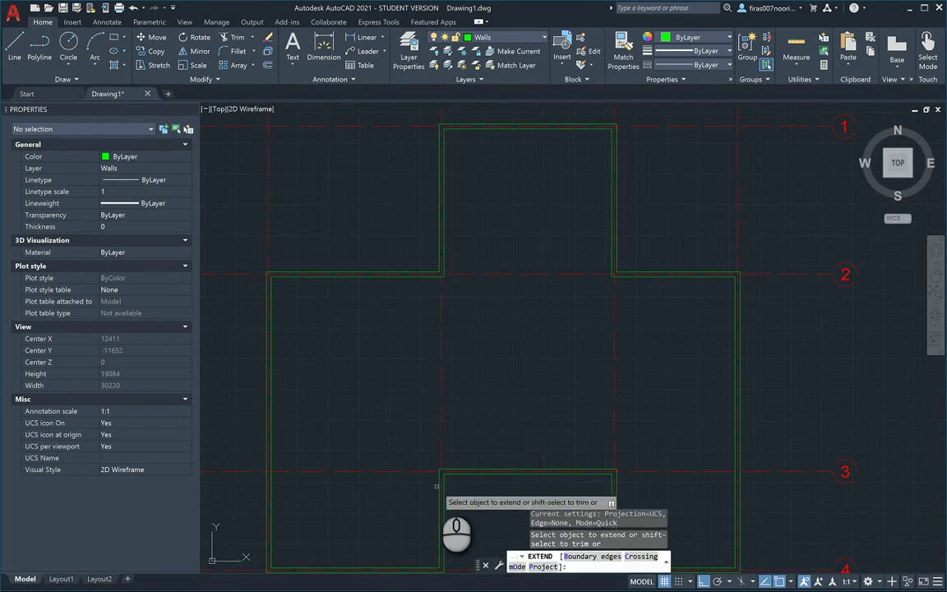
left_click(444, 482)
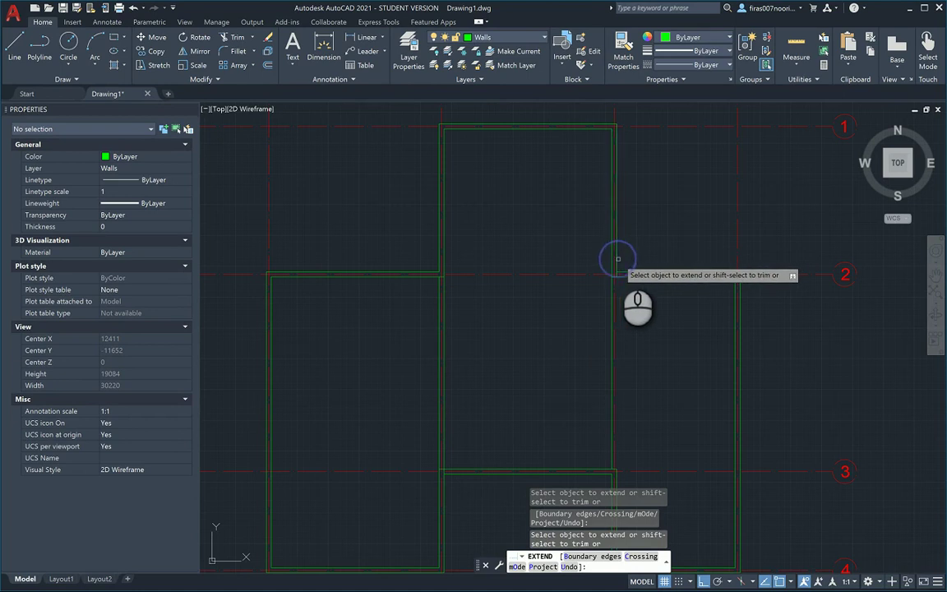
key("Escape")
key("Escape")
Step: Trim the leftover wall line segments inside the wall junction at grid intersection B2
middle_click_drag(628, 386, 610, 312)
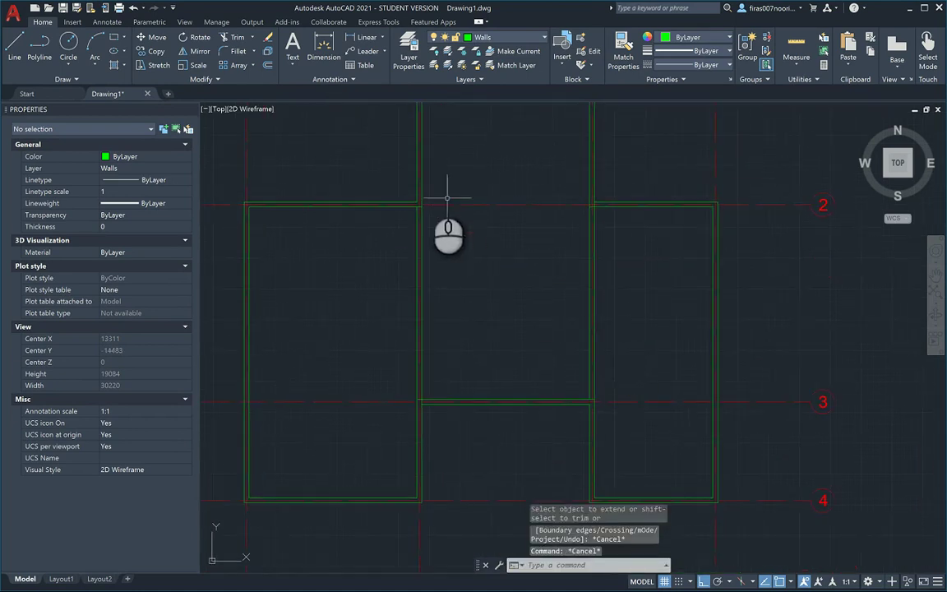
scroll(447, 198, "up", 10)
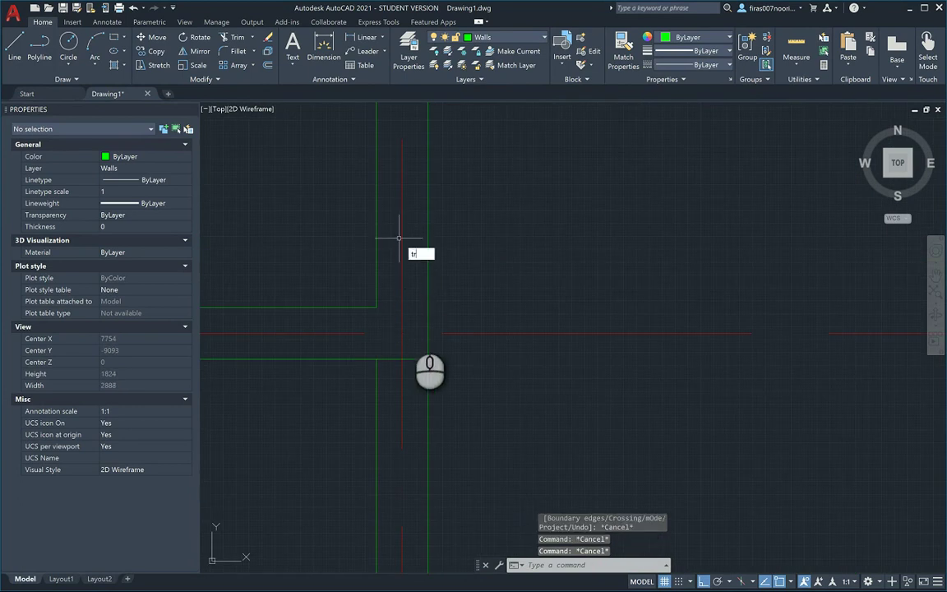
key("Return")
left_click(416, 355)
left_click(417, 361)
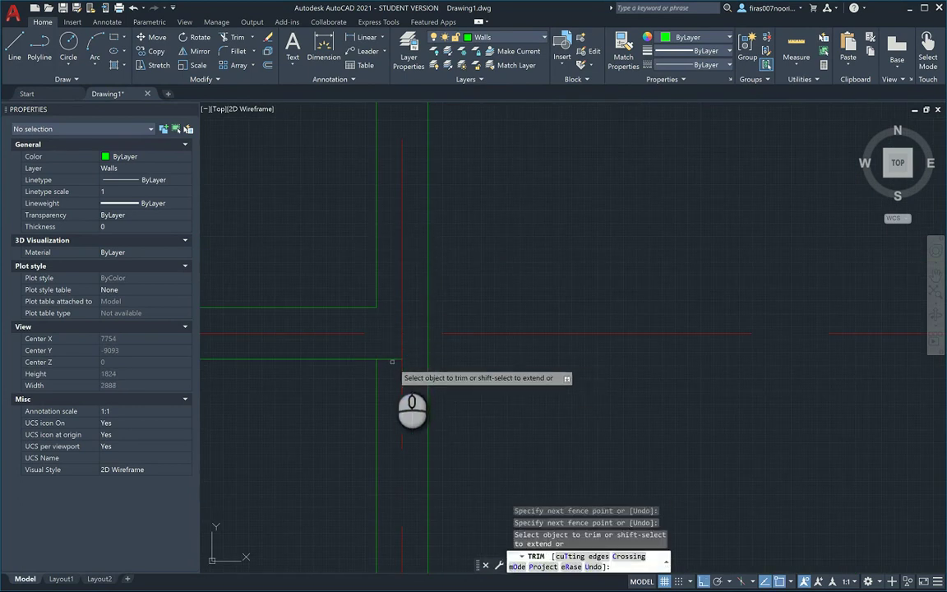
left_click(392, 359)
scroll(392, 357, "down", 4)
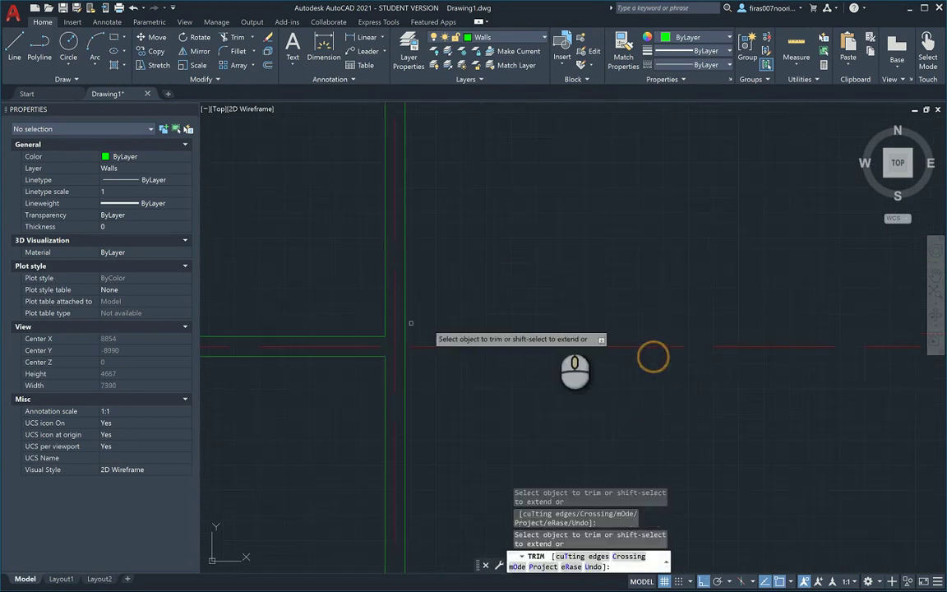
middle_click_drag(554, 323, 289, 308)
scroll(823, 341, "up", 3)
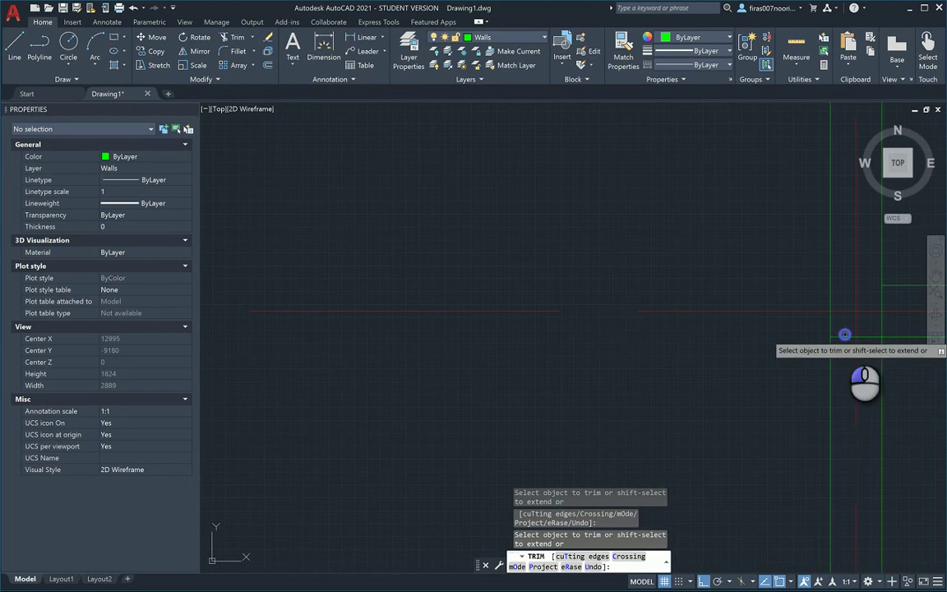
left_click_drag(850, 344, 857, 331)
key("ctrl+z")
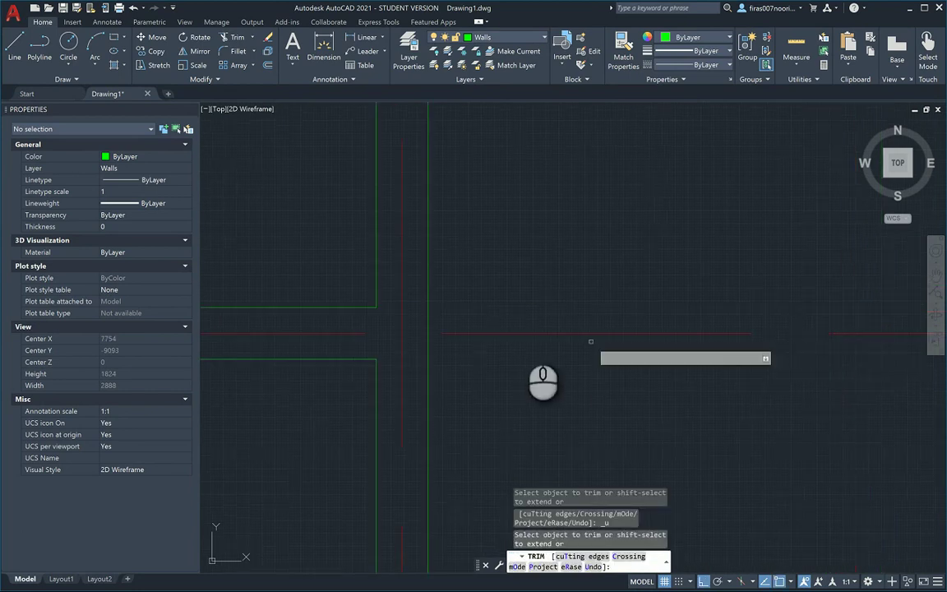
Step: Trim the leftover wall line segment crossing the vertical wall at grid intersection C2
scroll(511, 338, "down", 1)
middle_click_drag(707, 334, 288, 323)
middle_click_drag(588, 324, 252, 315)
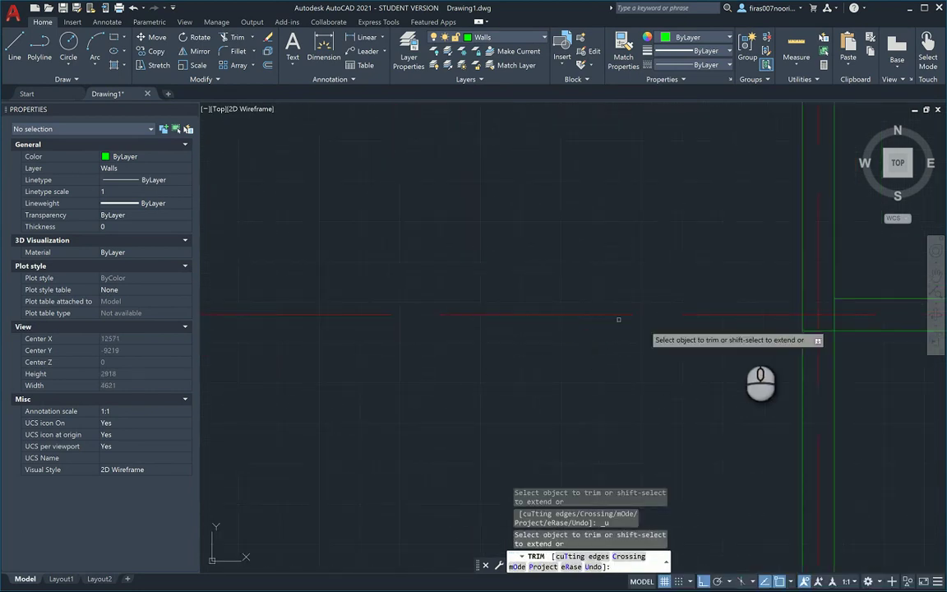
left_click(811, 330)
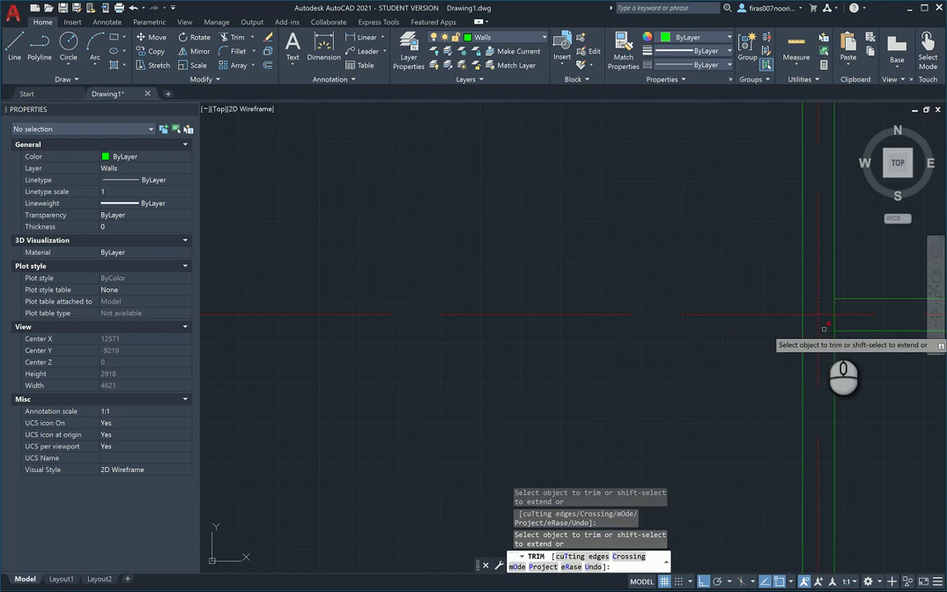
Step: Trim the leftover wall line segments inside the junction at grid intersection C3
scroll(664, 338, "down", 6)
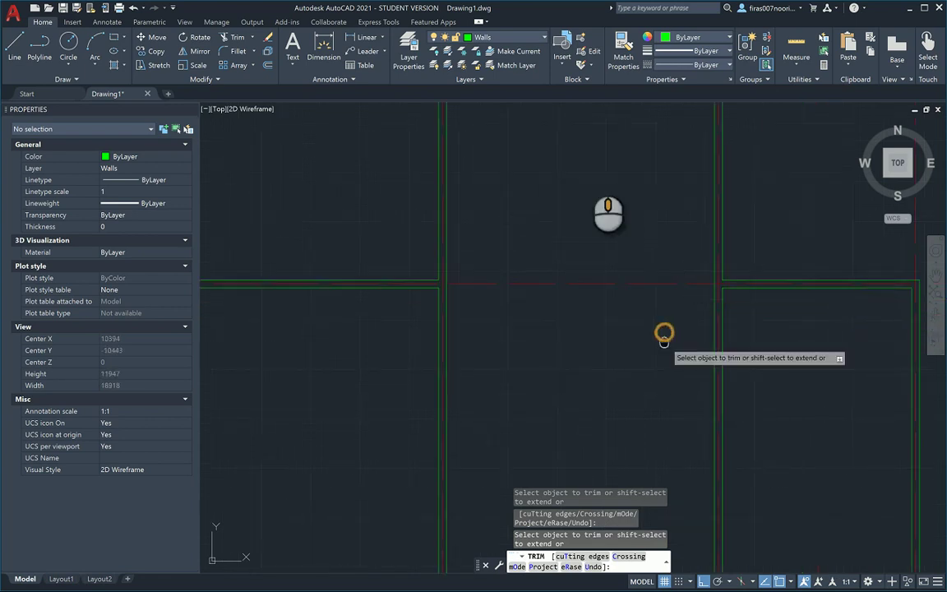
scroll(664, 339, "up", 6)
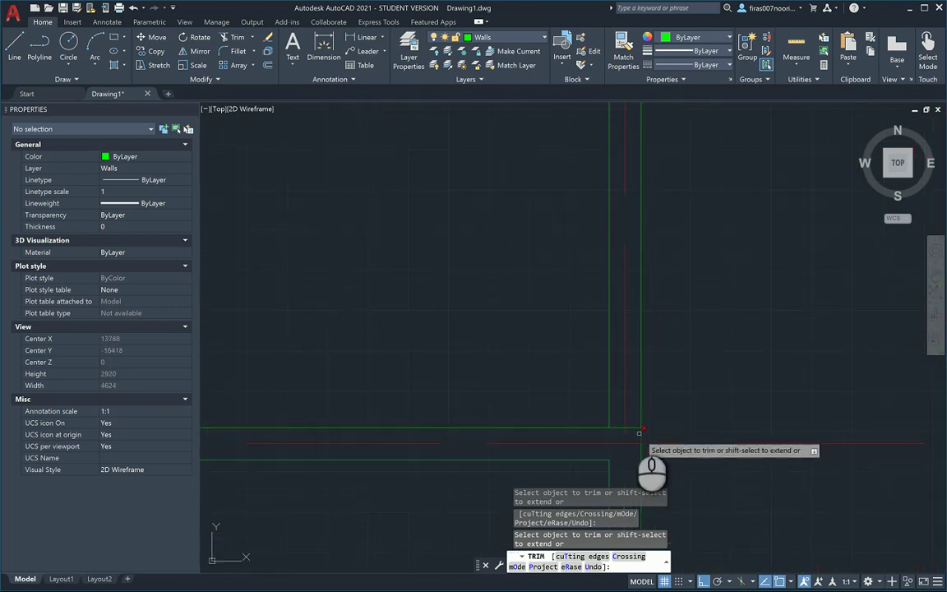
left_click(632, 430)
left_click(631, 424)
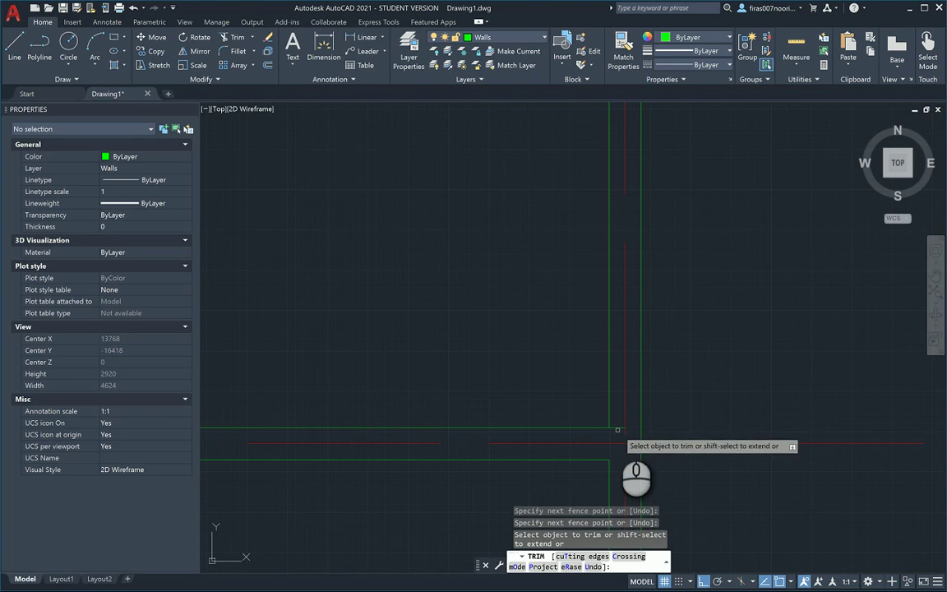
left_click(616, 427)
Step: Trim the leftover wall line segment inside the junction at grid intersection B3 and end the Trim command
scroll(615, 381, "down", 6)
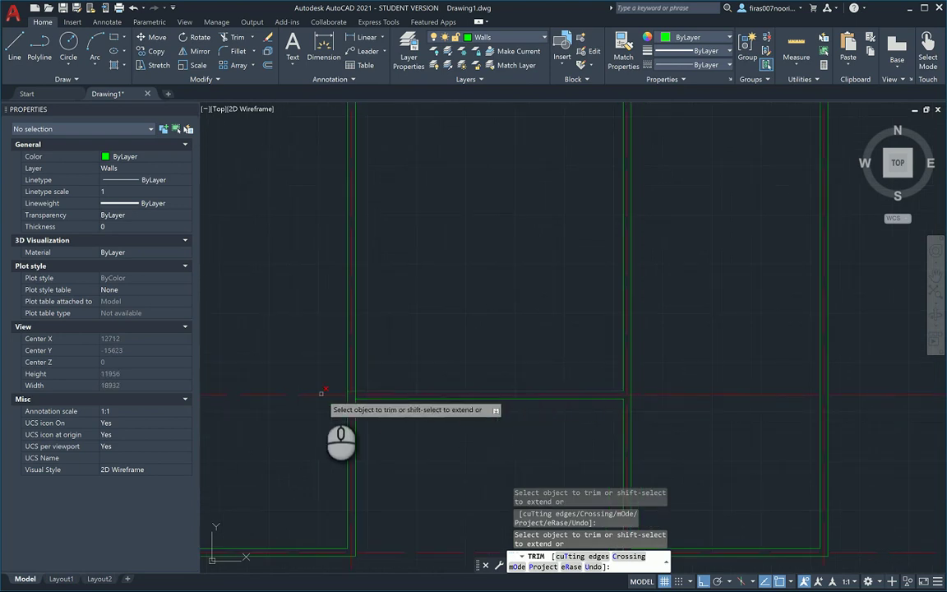
scroll(322, 393, "up", 4)
scroll(392, 401, "up", 2)
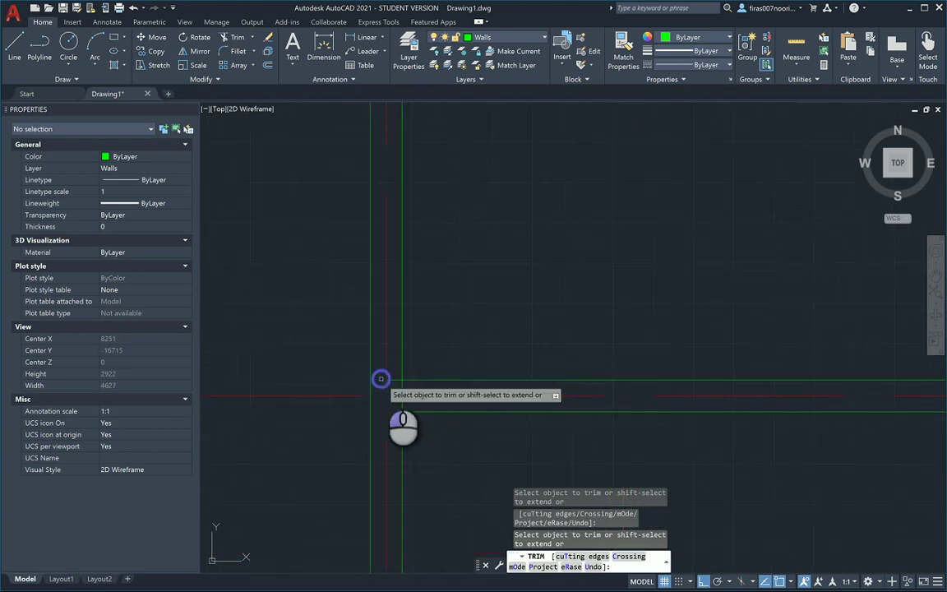
left_click(388, 377)
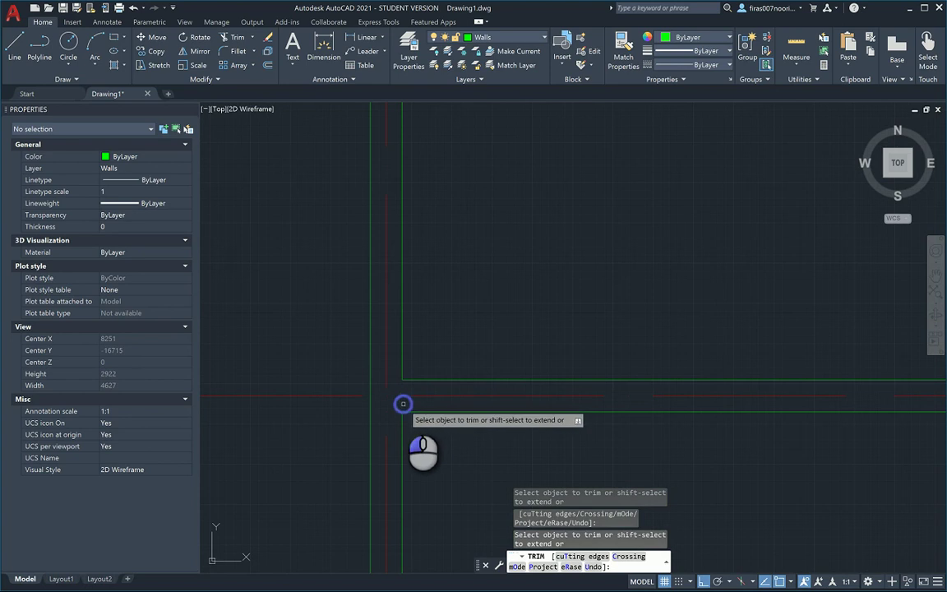
scroll(403, 404, "down", 2)
key("Escape")
key("Escape")
key("Escape")
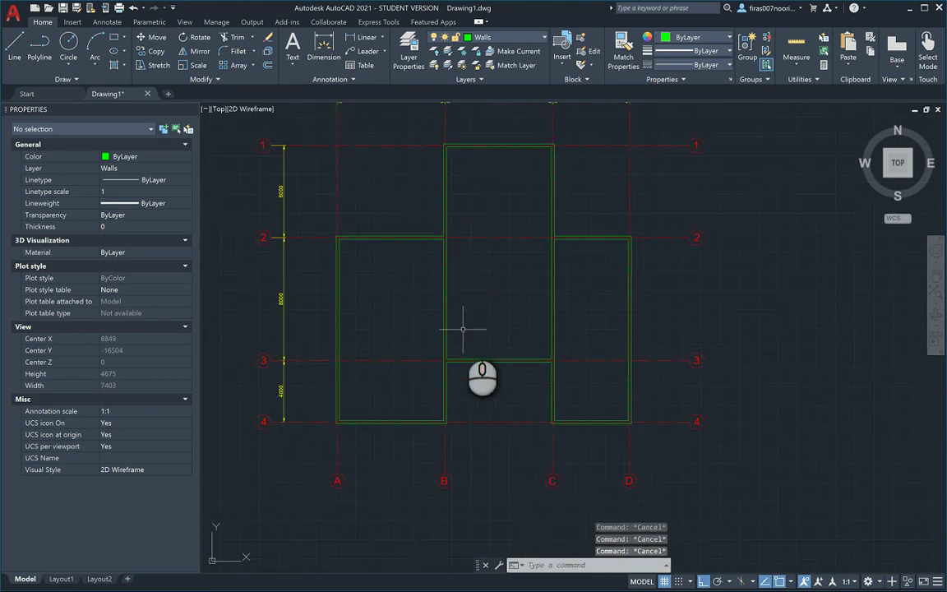
Step: Turn off the grids layer in the layer manager and close the manager
key("Return")
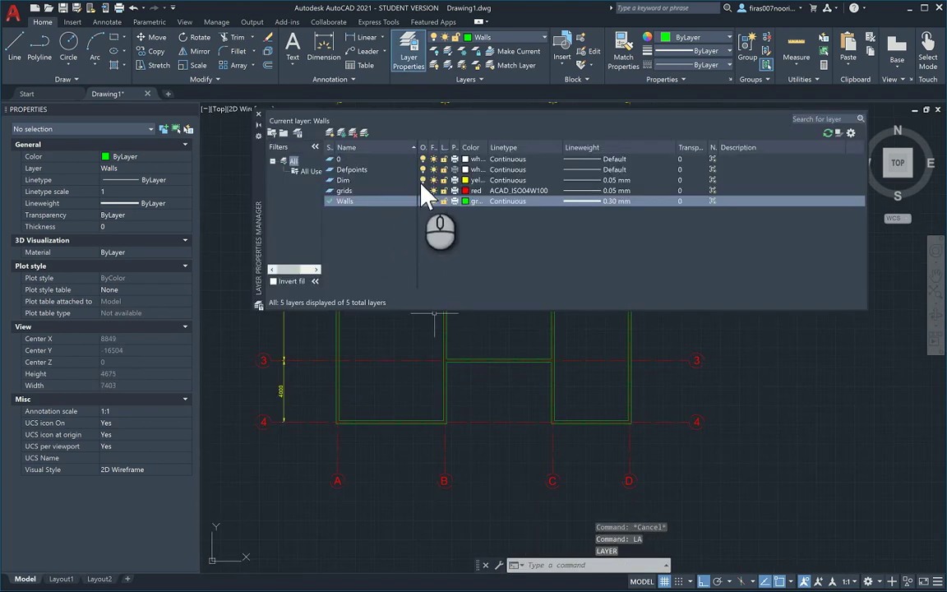
left_click(422, 190)
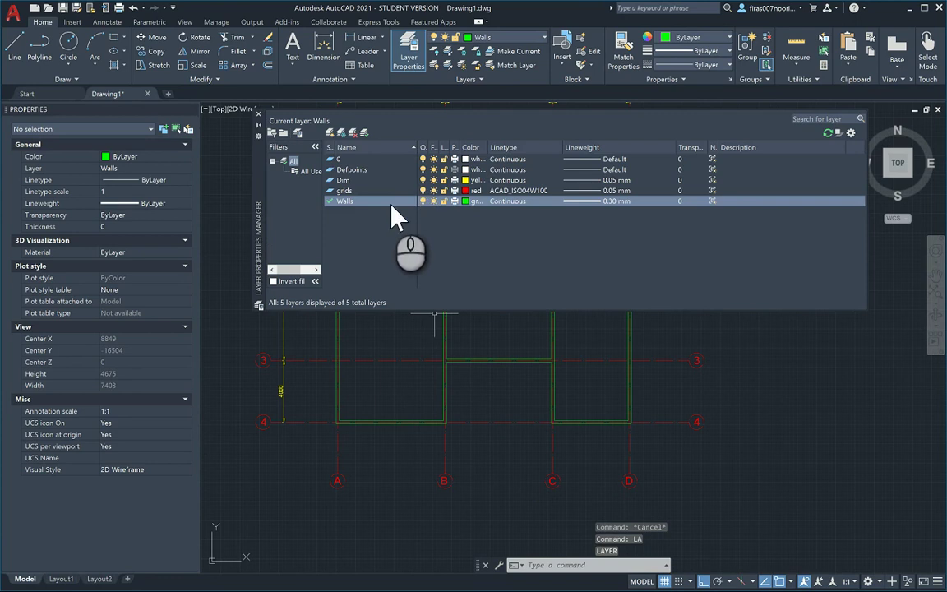
left_click(258, 113)
Step: Consult the reference PDF for the grid B door position and offset the inner face of the entry's grid 1 wall 9300 into the room
key("alt+Tab")
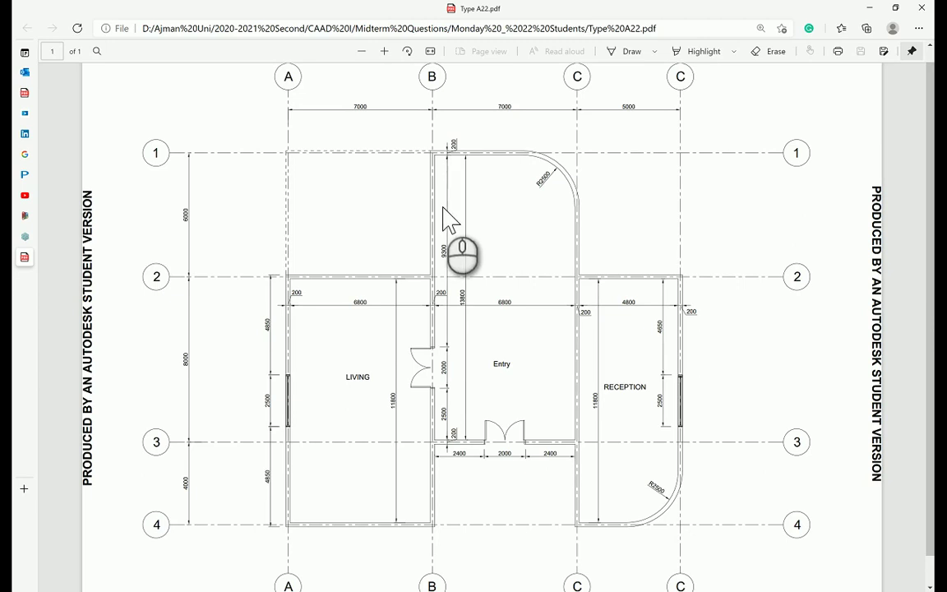
scroll(460, 262, "up", 2, "ctrl")
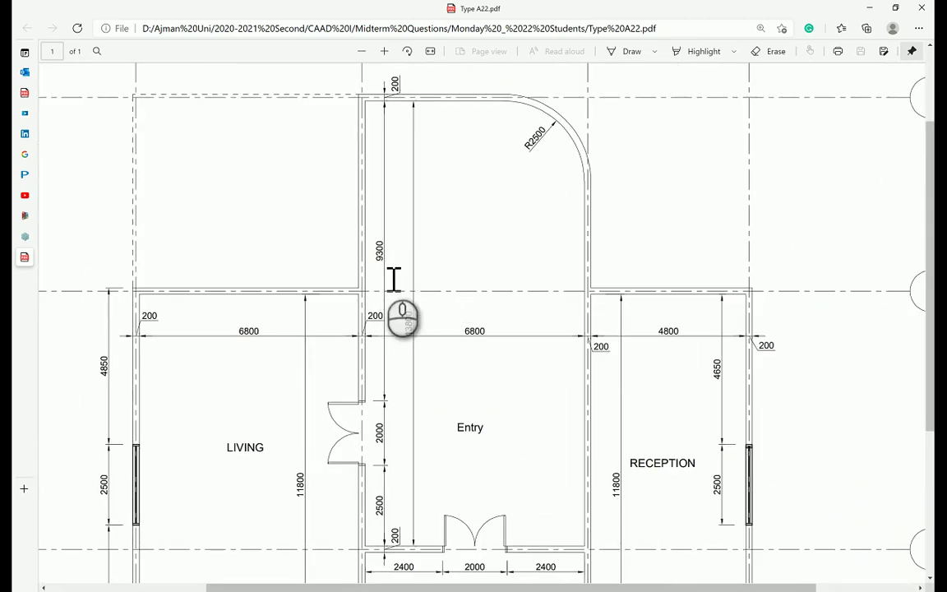
key("alt+Tab")
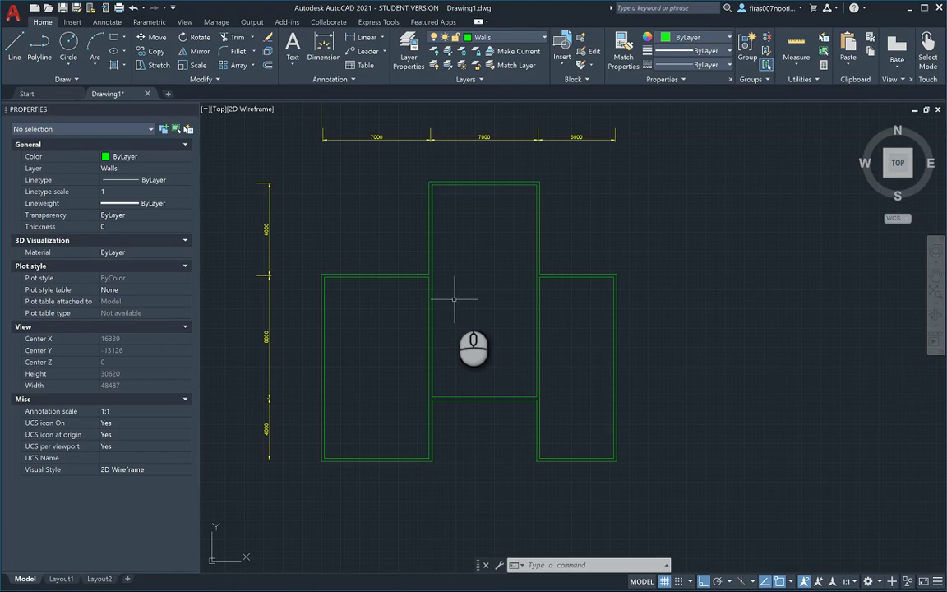
type("o")
key("Return")
type("93")
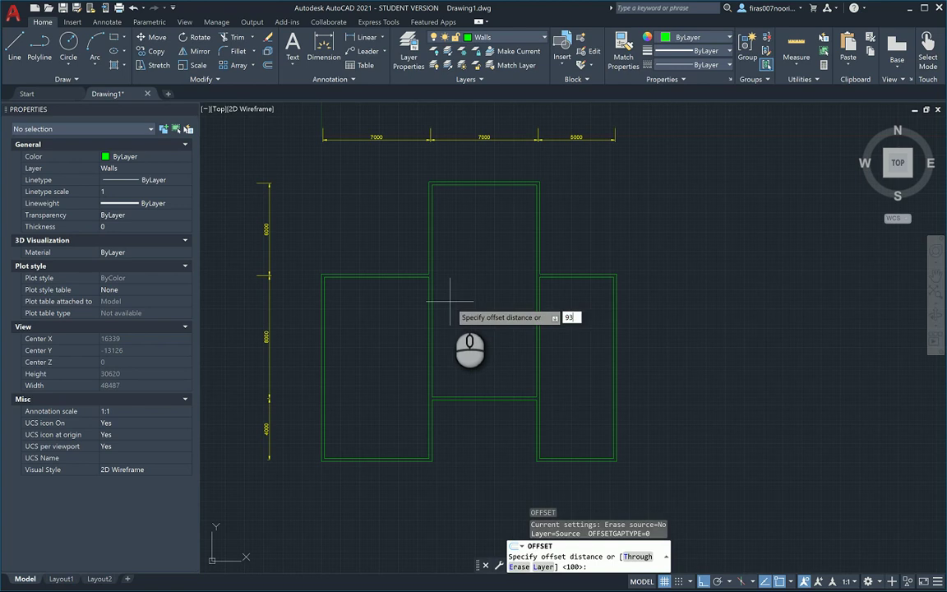
type("00")
key("Return")
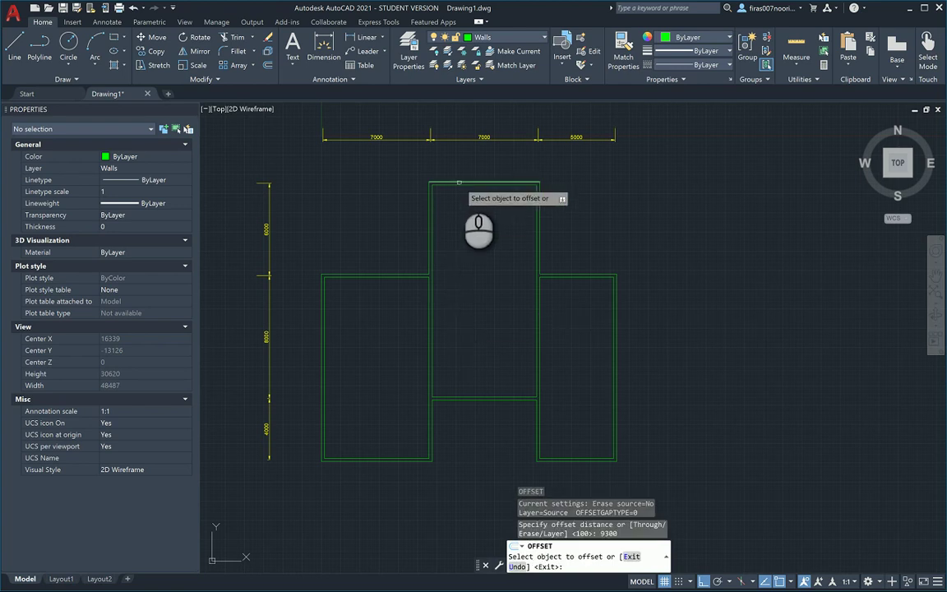
left_click(458, 182)
left_click(451, 318)
key("Escape")
key("Escape")
key("Escape")
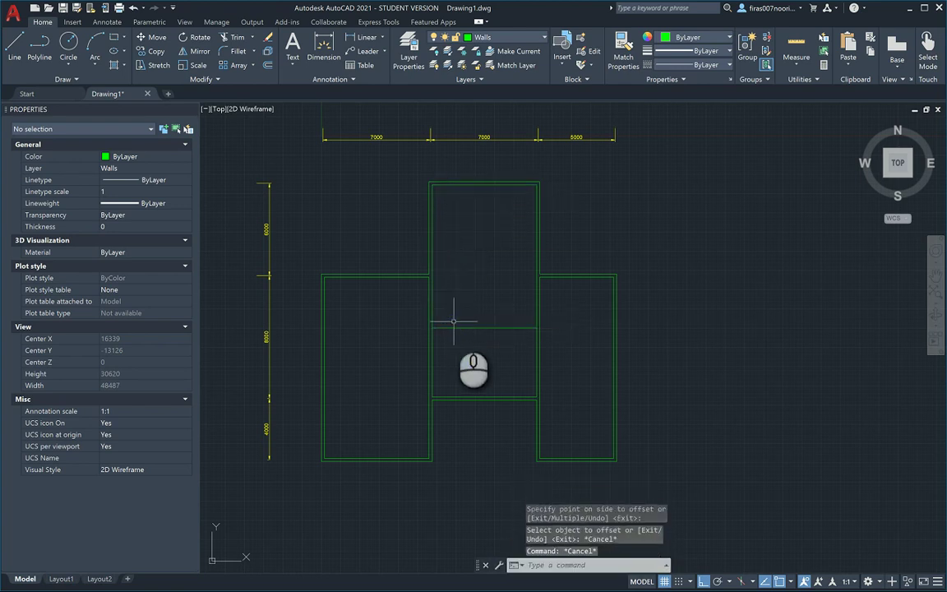
Step: Offset the new horizontal line 2000 towards grid 3 to mark the other side of the grid B door opening
type("o")
key("Return")
key("Return")
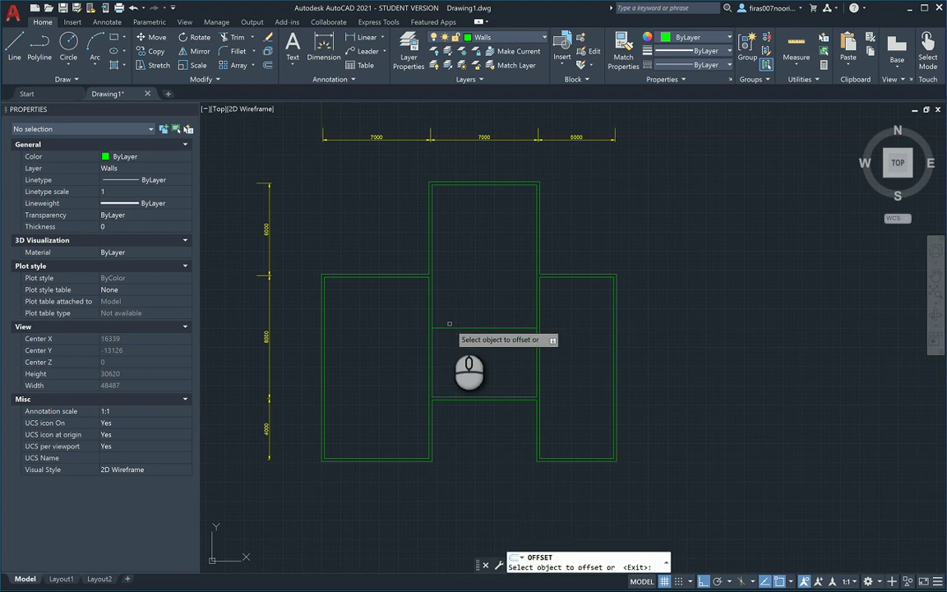
left_click(445, 326)
left_click(439, 366)
key("Escape")
Step: Extend the two horizontal door-marking lines across the thickness of the grid B wall
scroll(422, 337, "up", 3)
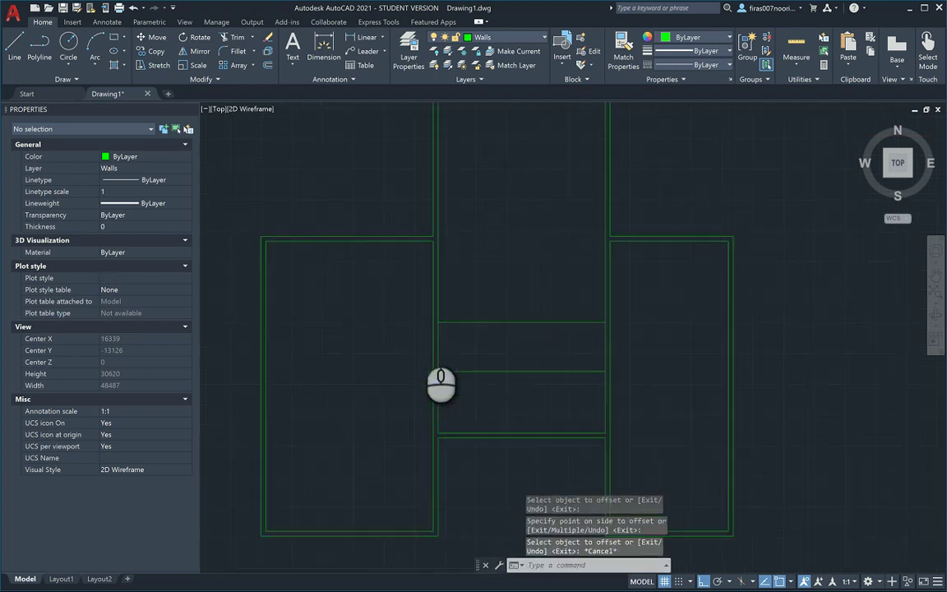
key("Escape")
type("ex")
key("Return")
left_click(473, 278)
left_click(457, 424)
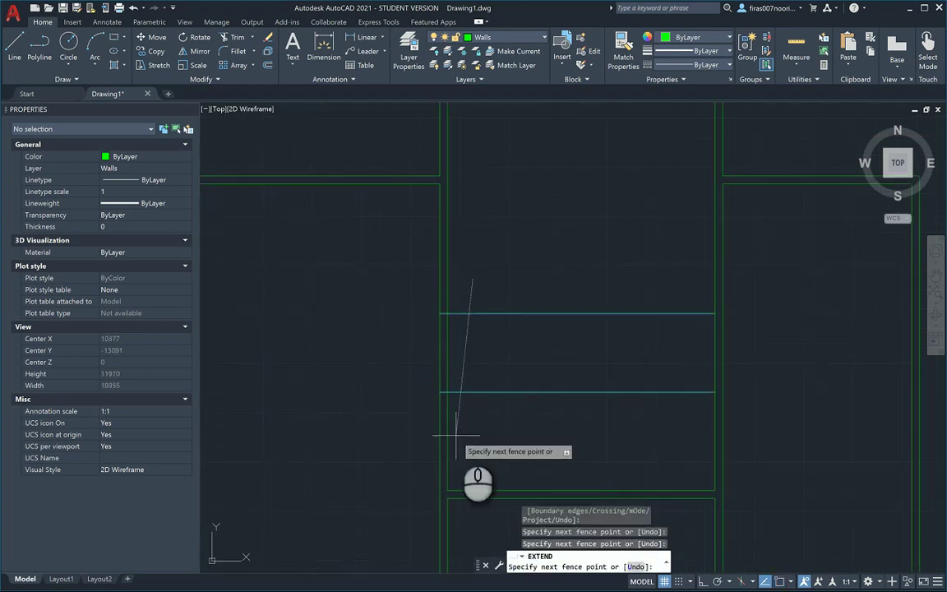
key("Return")
key("Escape")
Step: Trim the marking lines inside the entry and the grid B wall faces between them to open the 2000-wide doorway
type("tr")
key("Return")
left_click(533, 254)
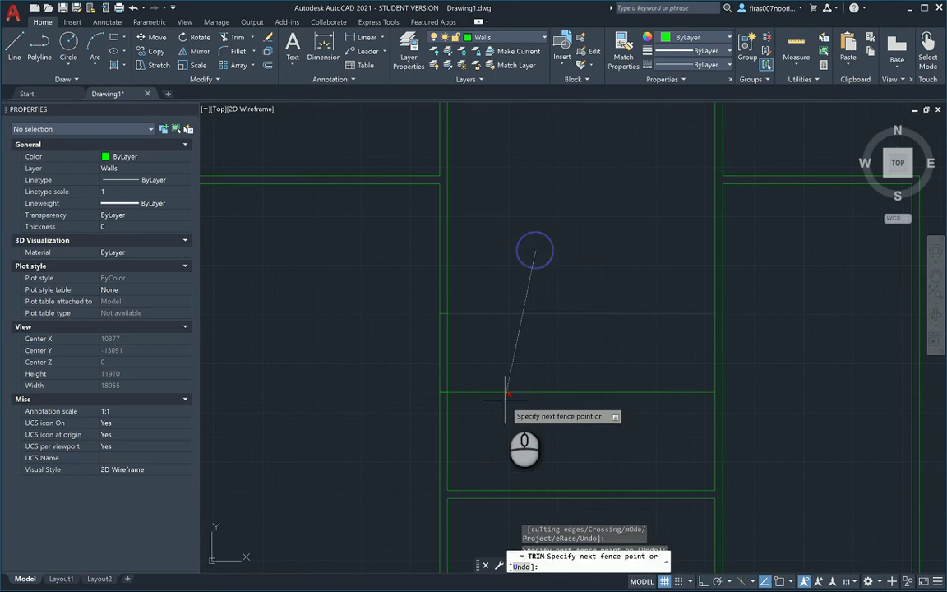
left_click(493, 403)
key("Return")
left_click(376, 344)
left_click(475, 351)
key("Return")
key("Escape")
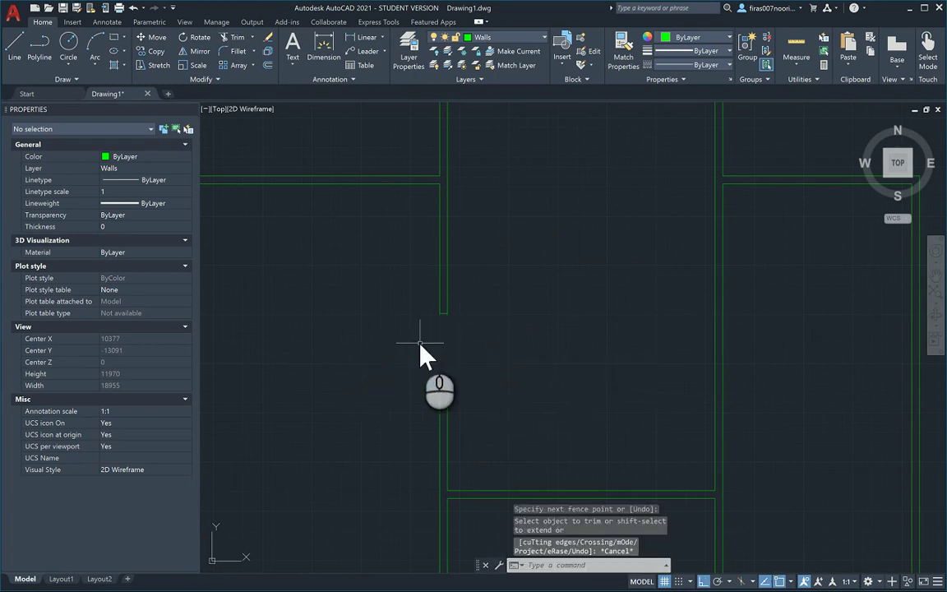
Step: Consult the reference PDF for the grid 3 door position and offset the entry-side face of the grid B wall 2400 into the entry
key("alt+Tab")
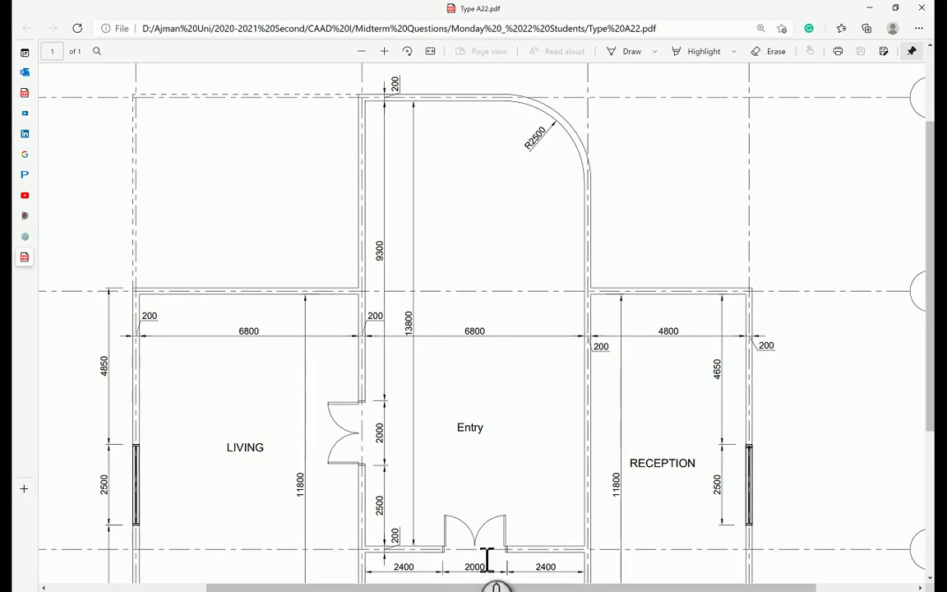
key("alt+Tab")
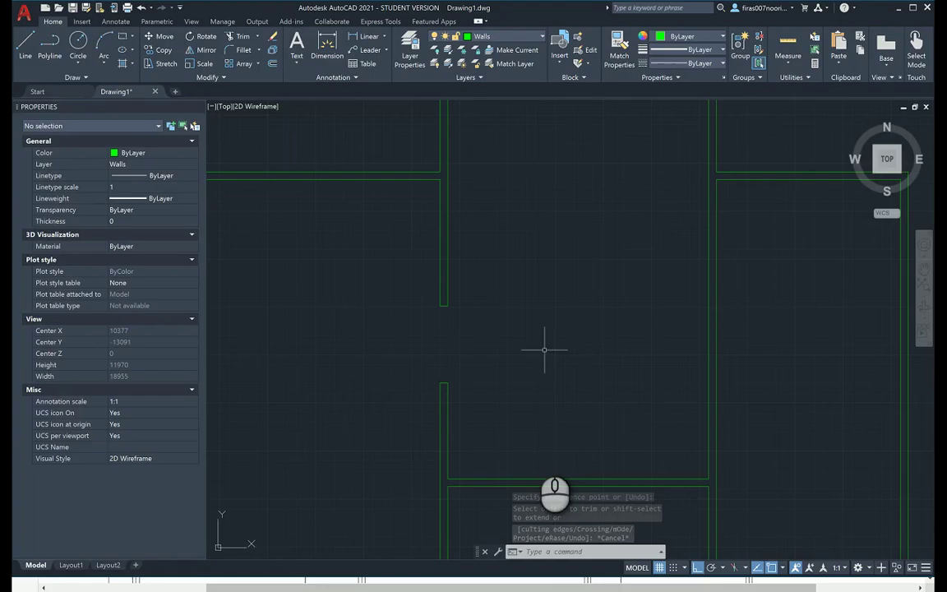
middle_click_drag(536, 455, 468, 351)
key("Escape")
key("Escape")
key("Escape")
type("o")
key("Return")
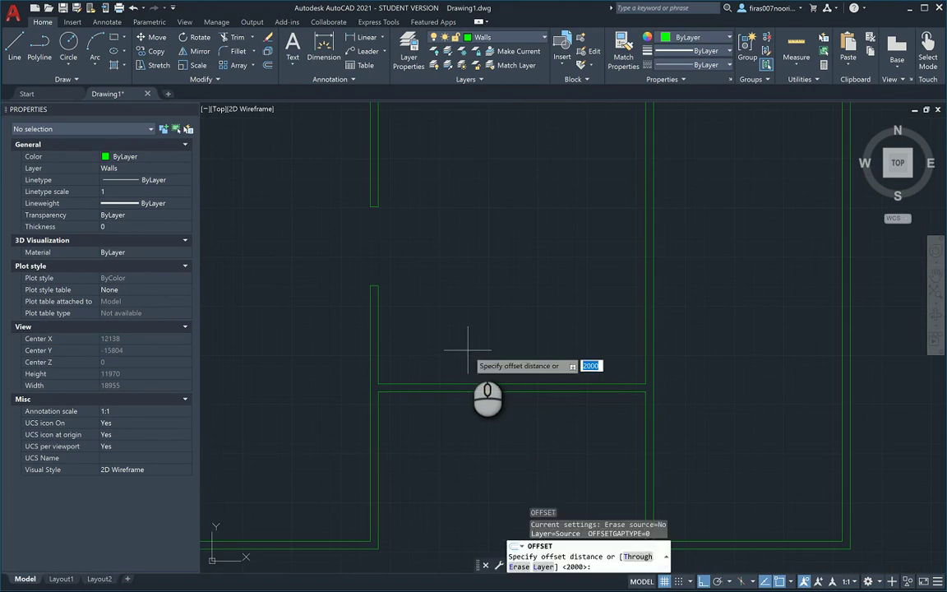
type("2400")
key("Return")
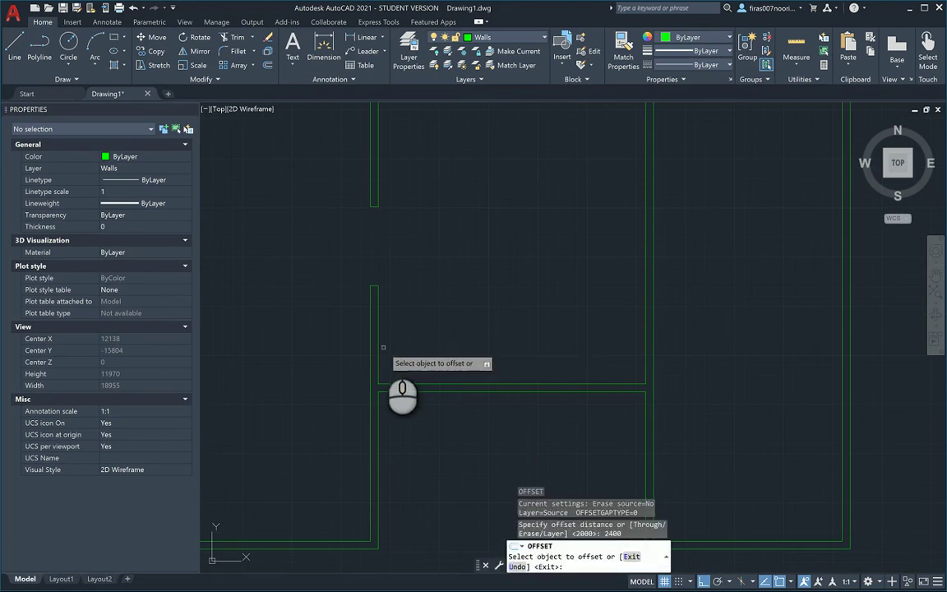
left_click(379, 351)
left_click(482, 343)
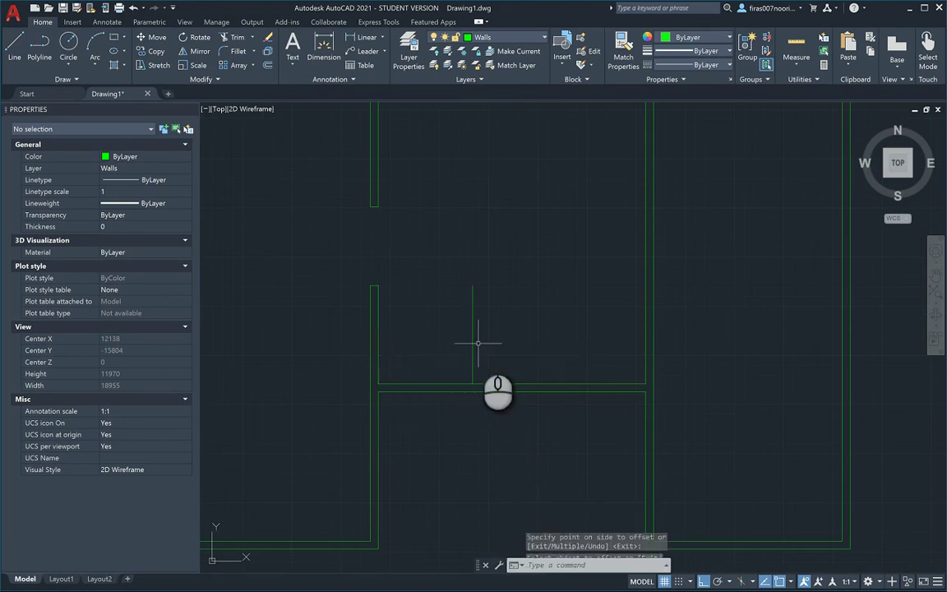
key("Escape")
key("Escape")
Step: Offset the new vertical line 2000 towards grid C to mark the other side of the grid 3 door opening
type("o")
key("Return")
type("200")
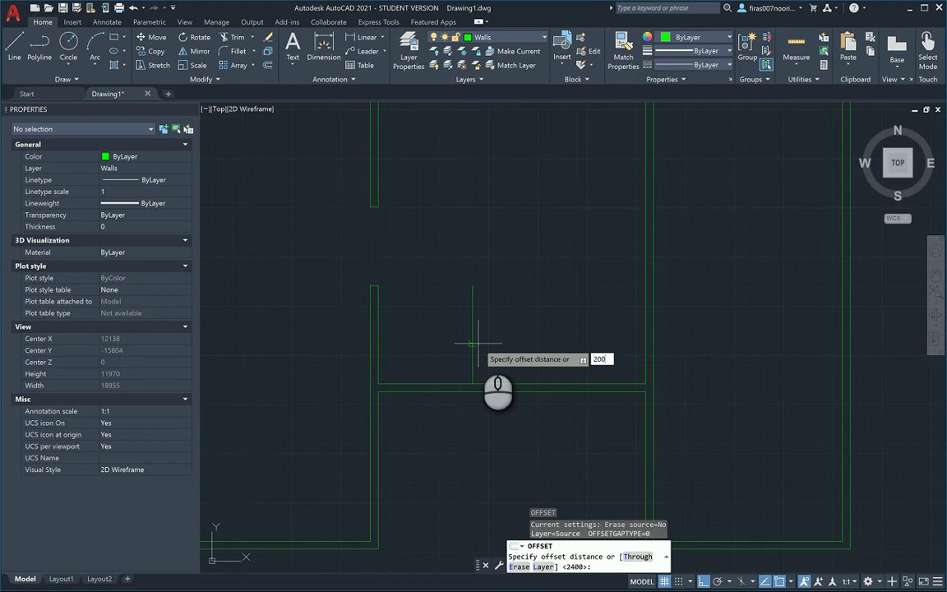
type("0")
key("Return")
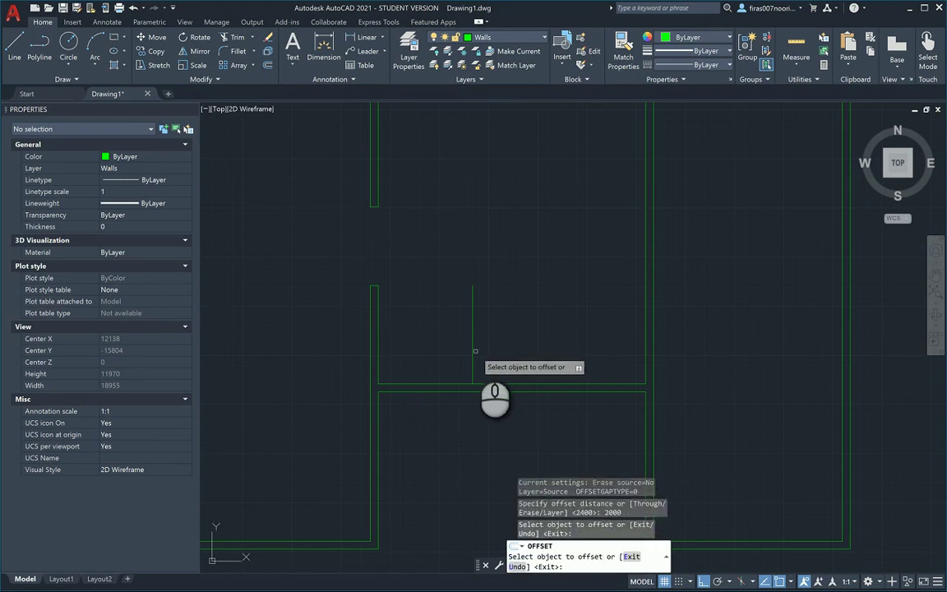
left_click(475, 351)
left_click(539, 349)
key("Escape")
key("Escape")
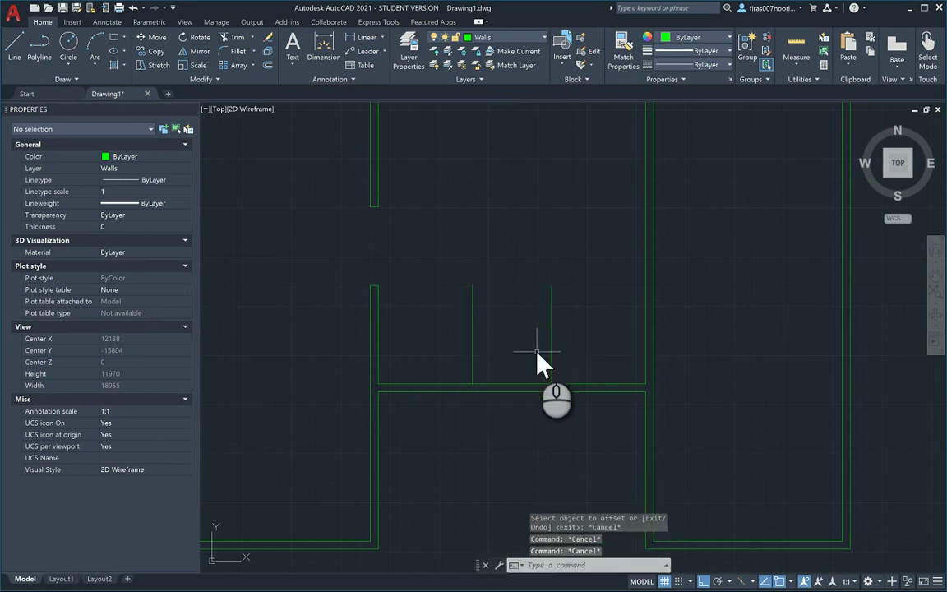
Step: Extend the two vertical door-marking lines across the thickness of the grid 3 wall
type("ex")
key("Return")
left_click(573, 367)
left_click(455, 363)
key("Return")
key("Escape")
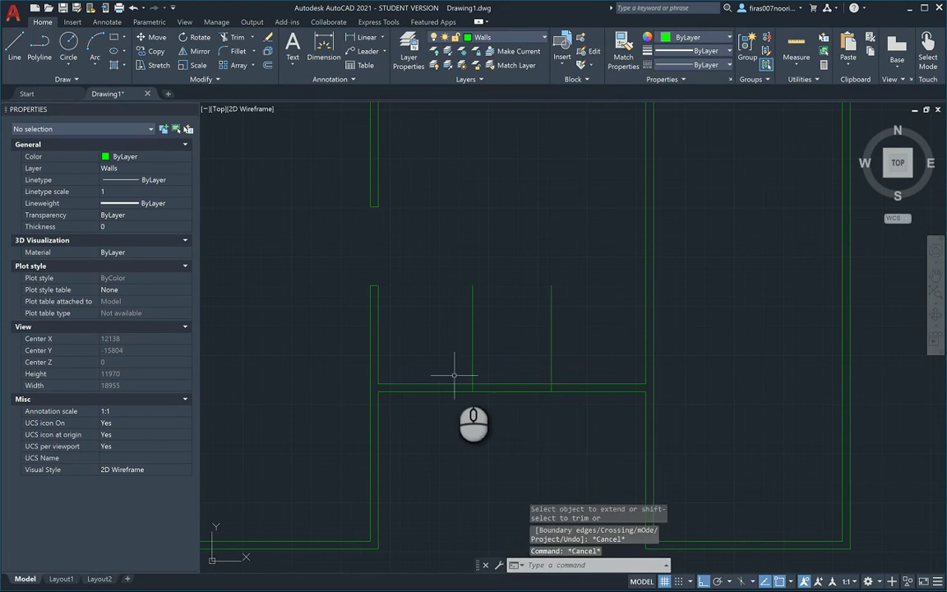
Step: Trim the excess jamb lines and the wall segment between them to open the doorway in the entry's lower wall
type("tr")
key("Return")
left_click(562, 336)
left_click(450, 345)
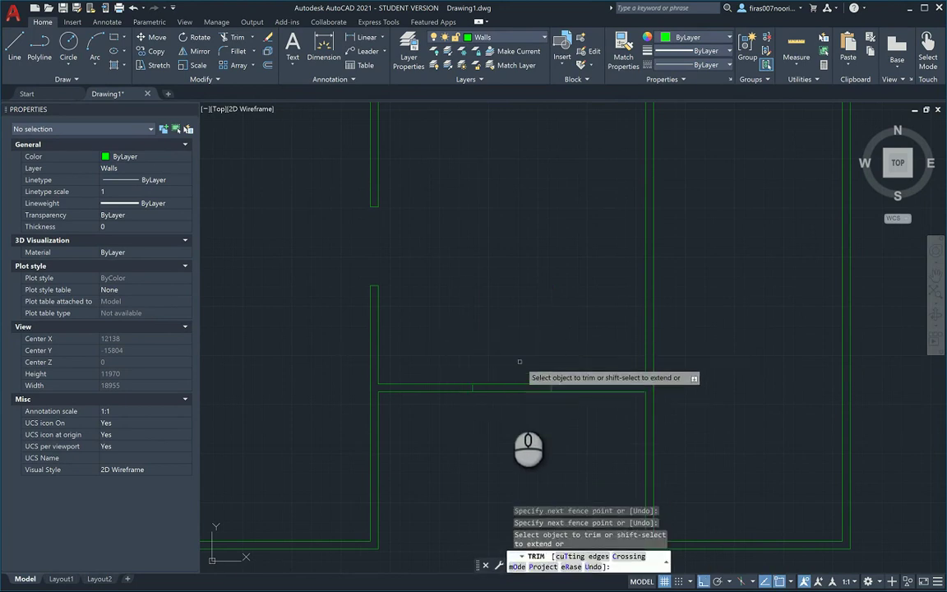
left_click(520, 362)
left_click(504, 418)
key("Escape")
key("Escape")
Step: Look up the reception window's position and width in the Type A22.pdf floor plan, and return to AutoCAD
key("alt+Tab")
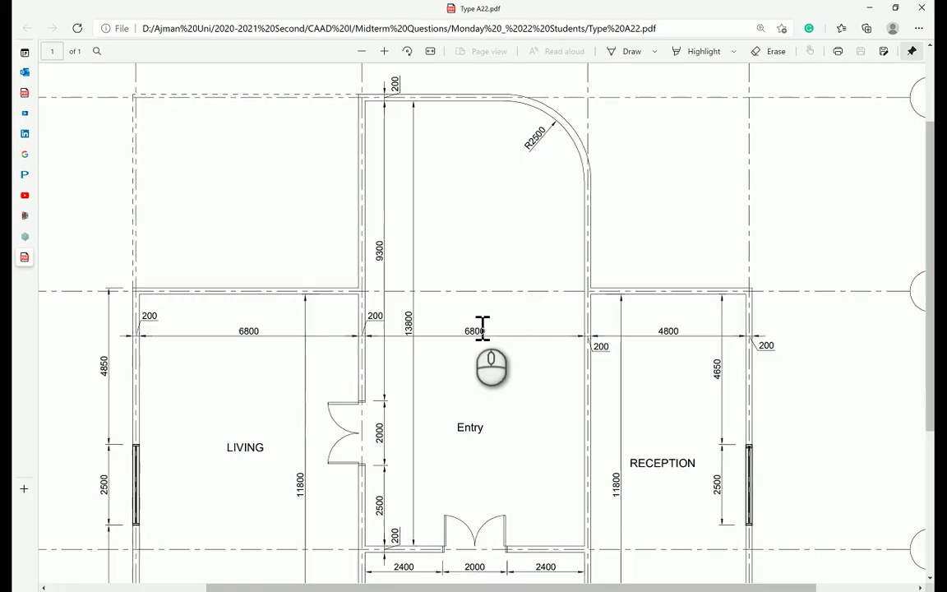
scroll(469, 303, "down", 3)
scroll(465, 302, "down", 2)
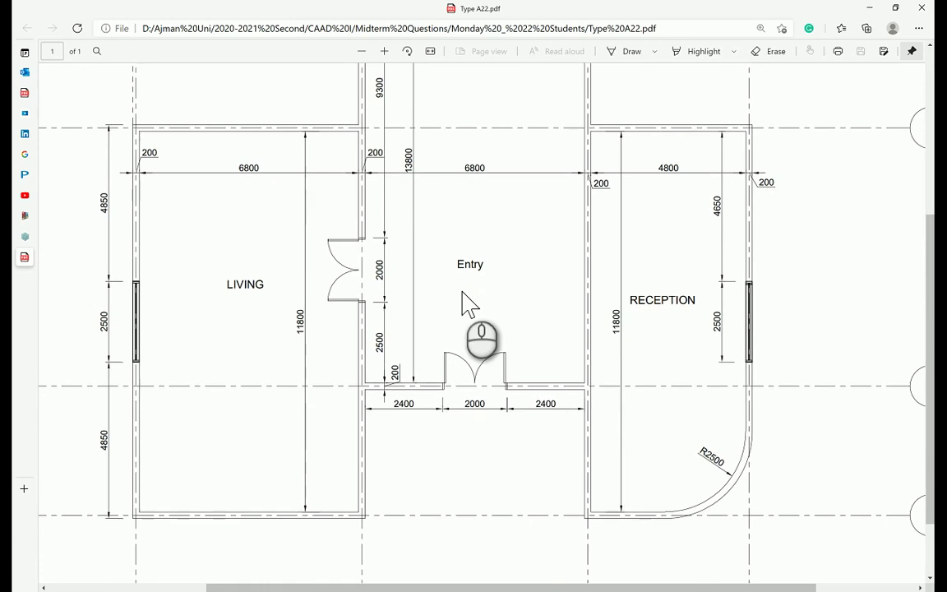
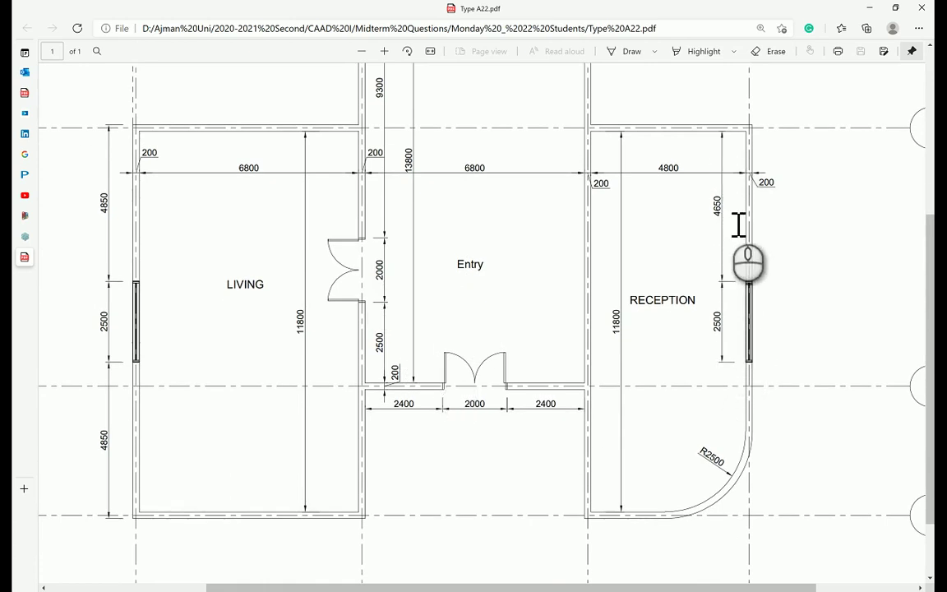
key("alt+Tab")
key("alt+Tab")
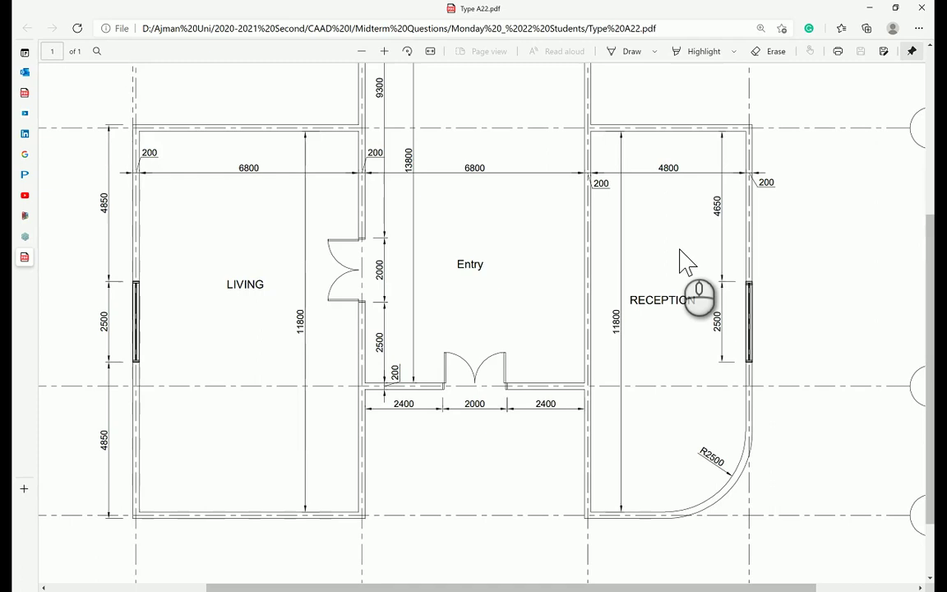
key("alt+Tab")
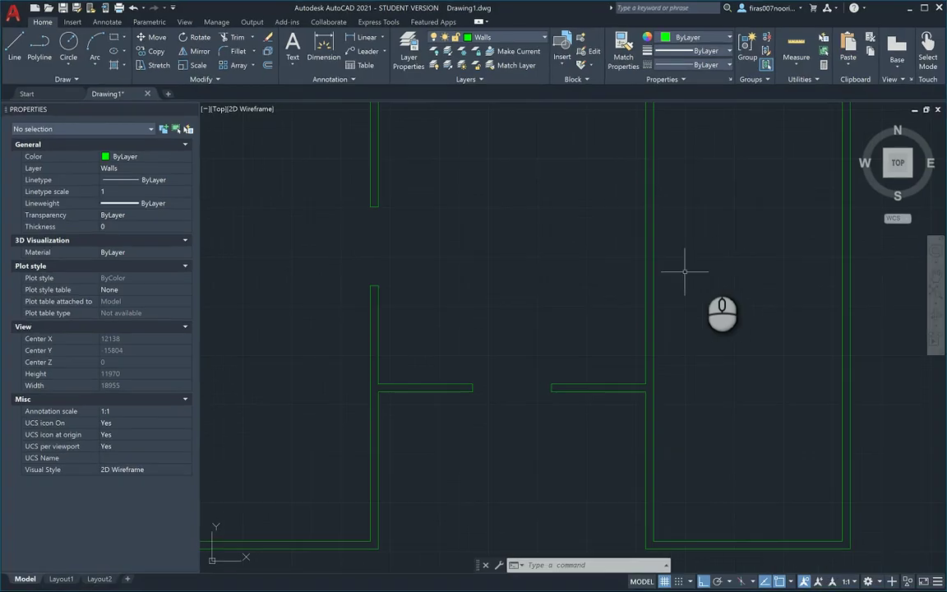
key("alt+Tab")
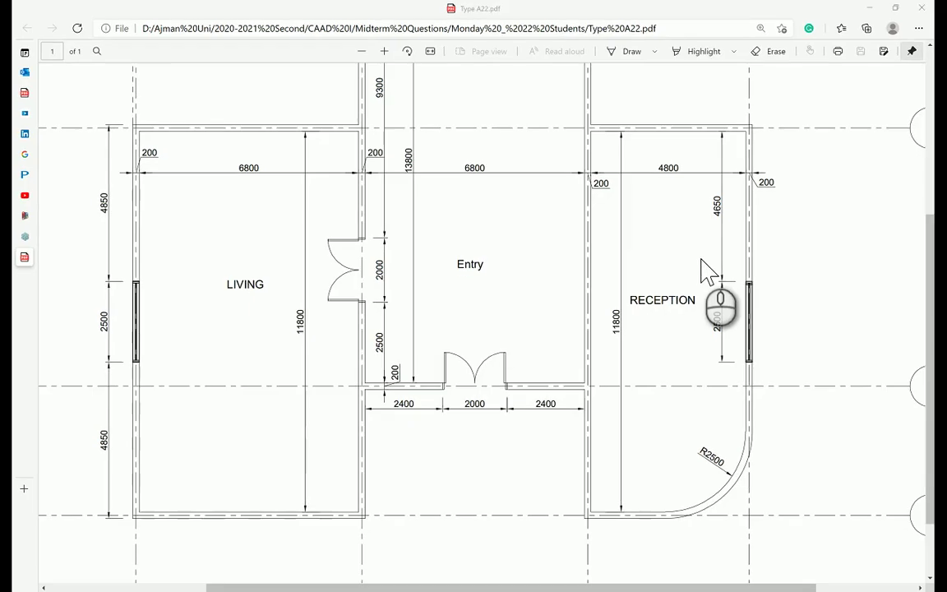
key("alt+Tab")
Step: Offset the inner line of the reception's upper wall 4650 down into the room
middle_click_drag(685, 274, 561, 325)
type("o")
key("Return")
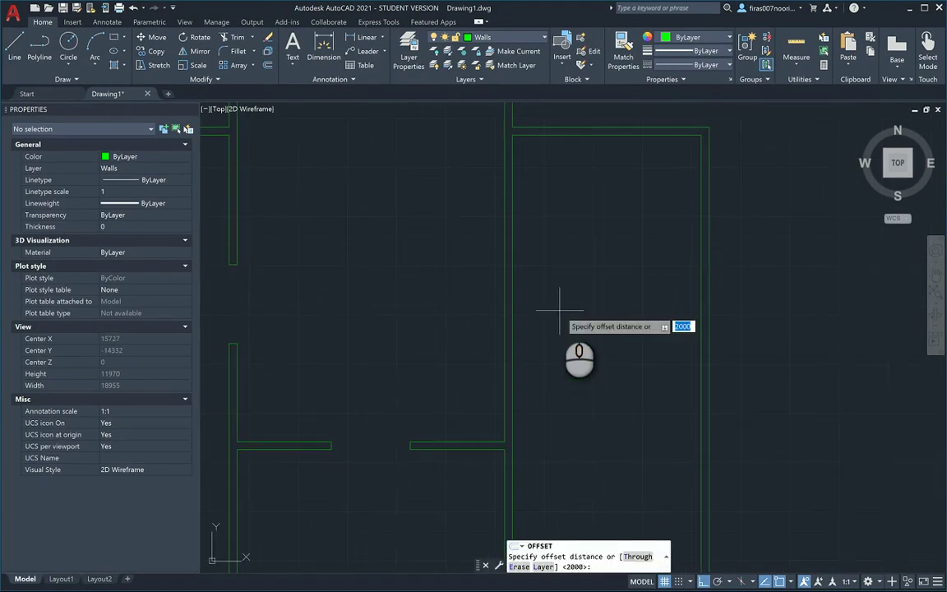
type("4650")
key("Return")
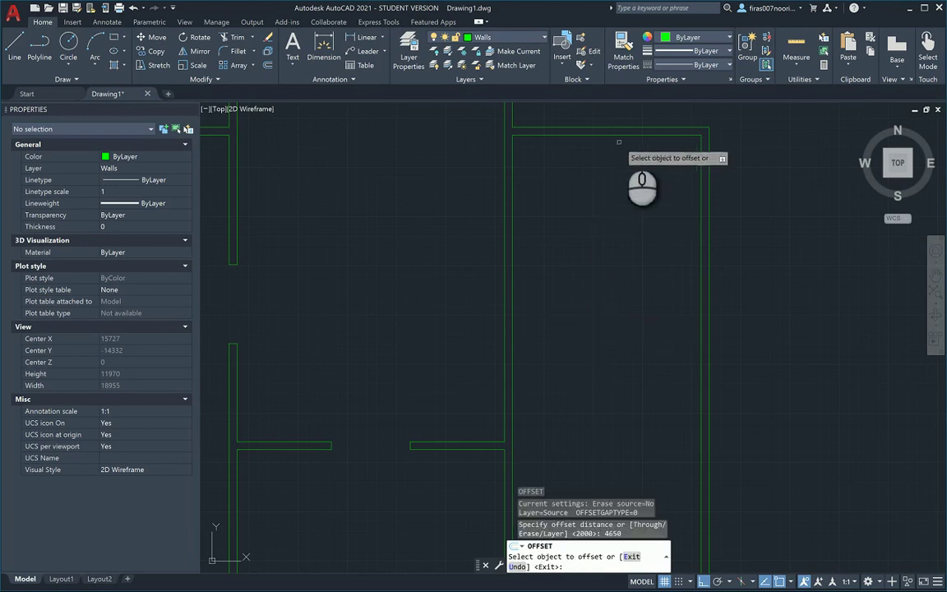
left_click(624, 135)
left_click(623, 296)
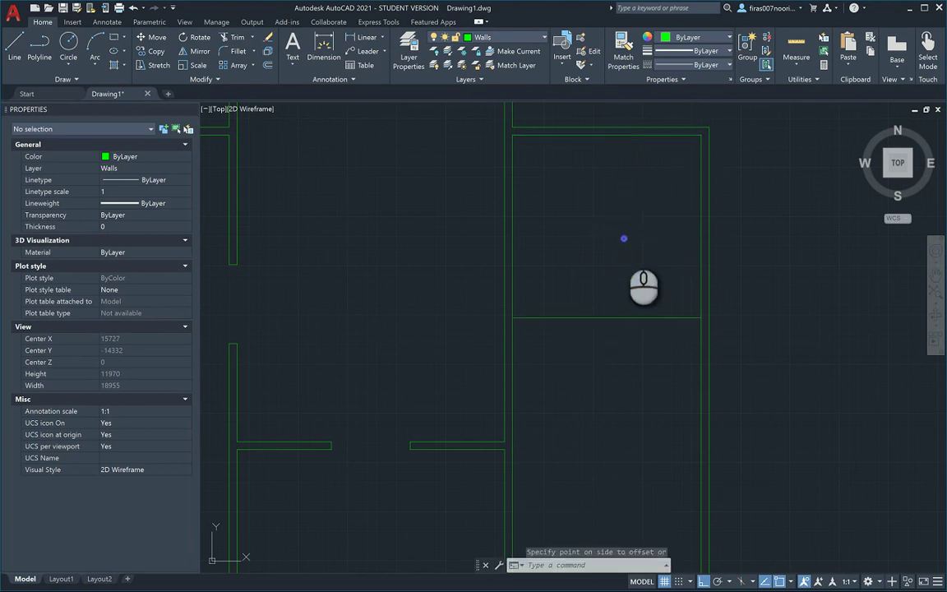
key("Return")
Step: Offset the new line across the reception a further 2500 downward to mark the window's other edge
key("Return")
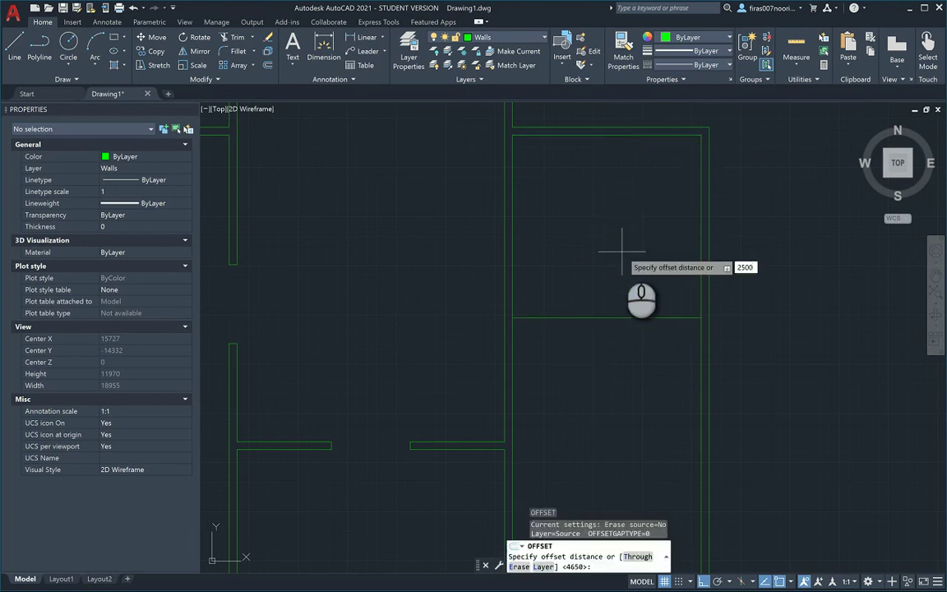
key("Return")
left_click(636, 316)
left_click(645, 395)
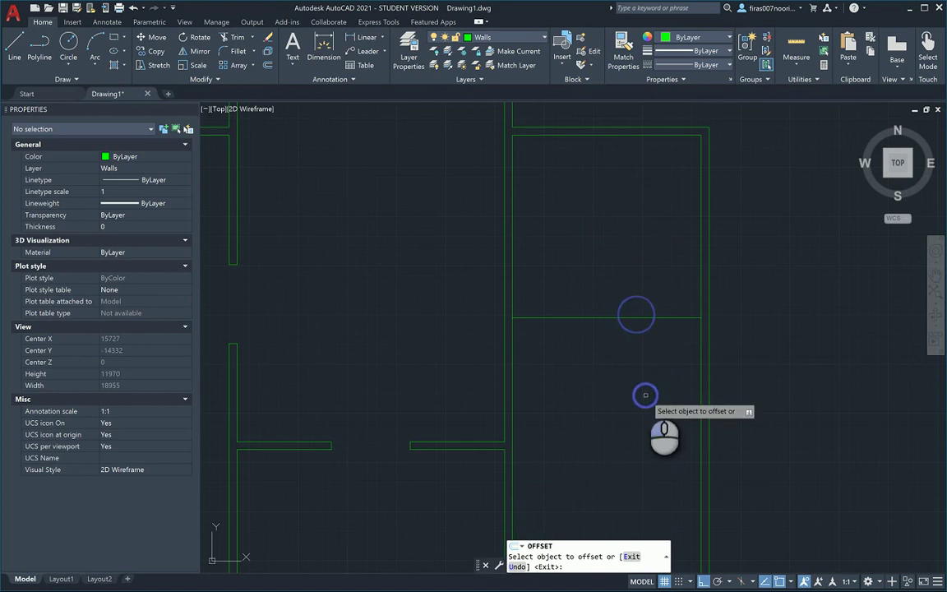
left_click(661, 316)
left_click(651, 360)
middle_click_drag(648, 359, 569, 282)
key("Escape")
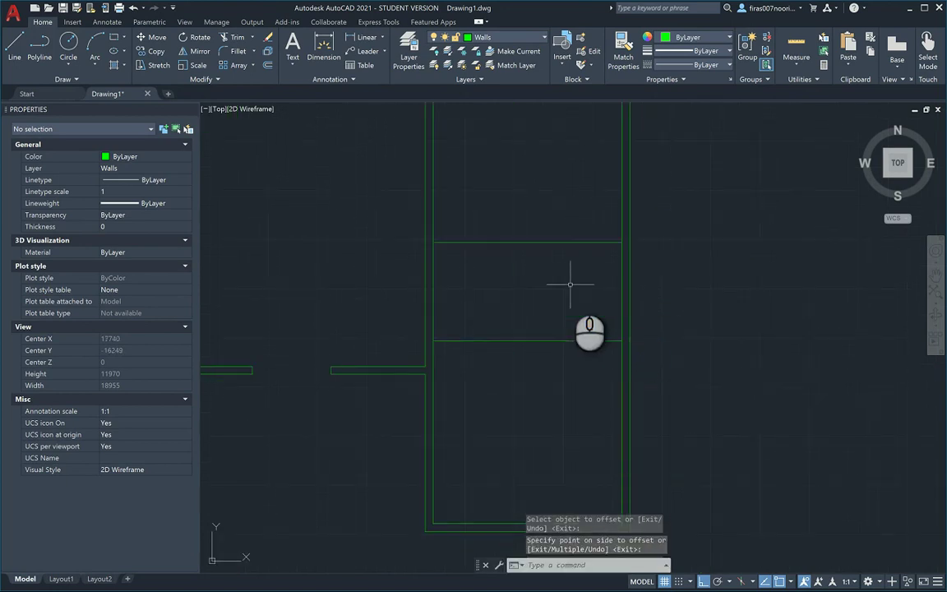
Step: Extend both window edge lines to the outer face of the reception's right wall
type("ex")
key("Return")
left_click(603, 207)
left_click_drag(591, 407, 585, 408)
key("Escape")
Step: Trim the window edge lines inside the reception and the right wall between them to form the window opening
type("tr")
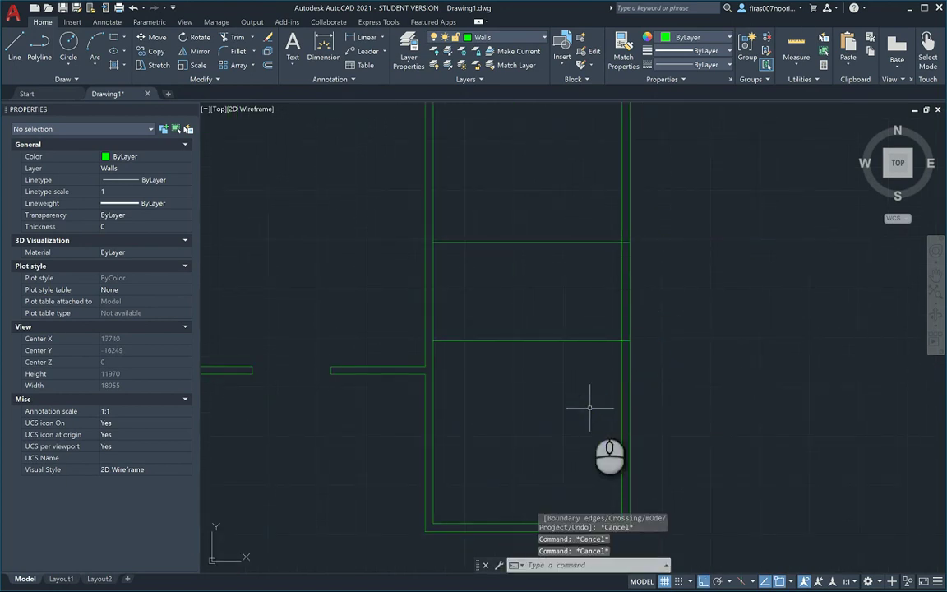
key("Return")
left_click(576, 411)
left_click(569, 228)
left_click(572, 276)
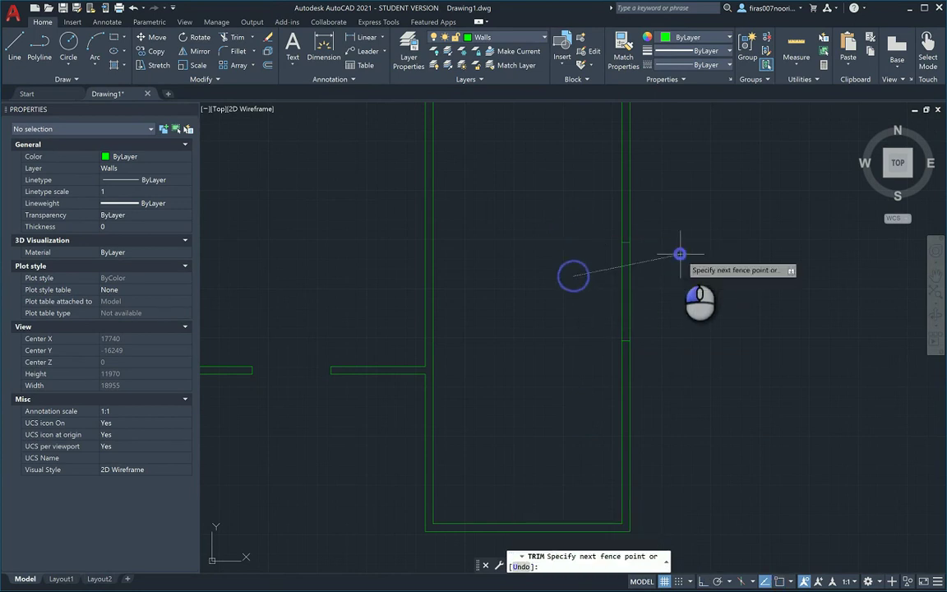
left_click(680, 254)
key("Escape")
Step: Copy the reception window's two jamb lines horizontally onto the living room's outer left wall
scroll(711, 247, "down", 4)
key("alt+Tab")
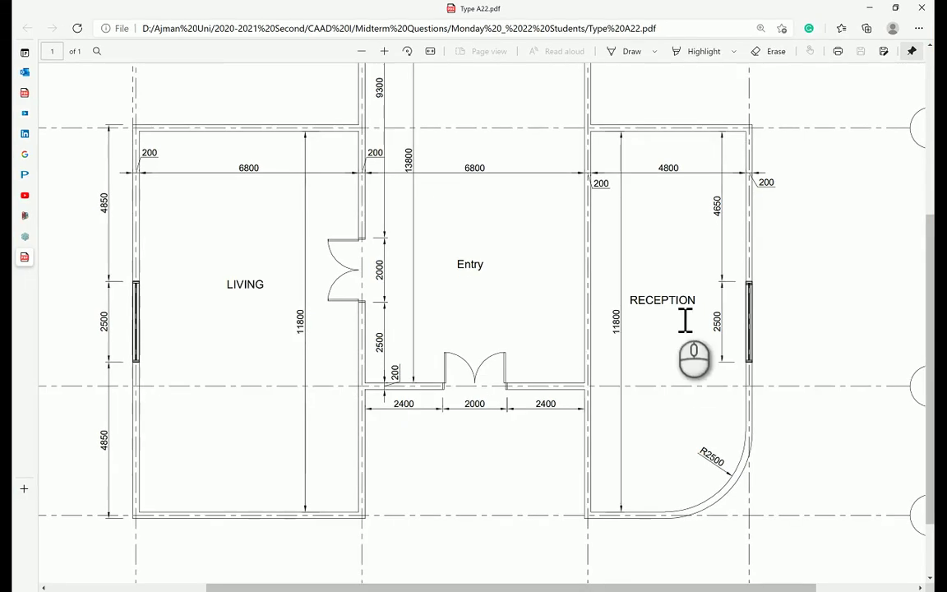
key("alt+Tab")
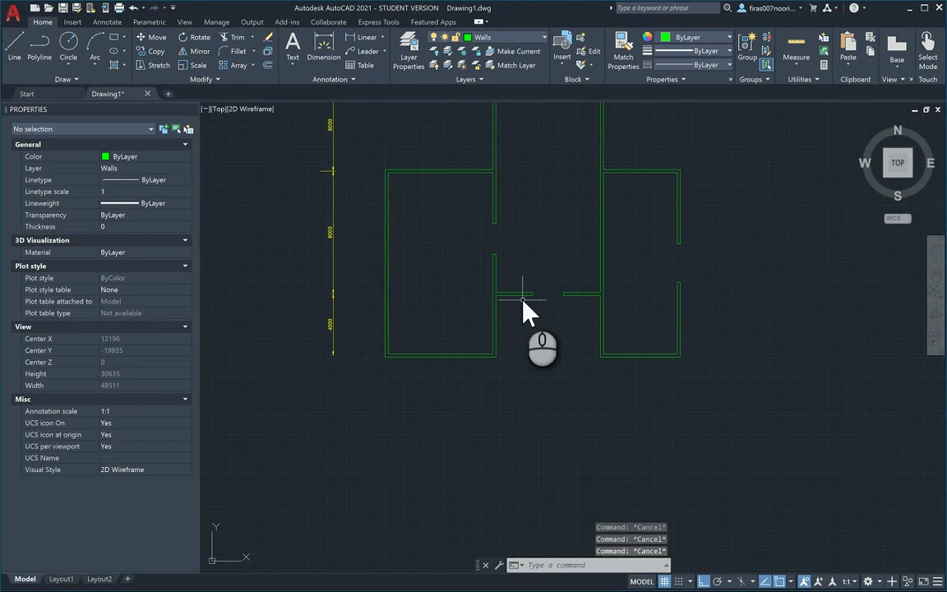
key("Return")
left_click(725, 312)
left_click(667, 277)
scroll(668, 277, "up", 2)
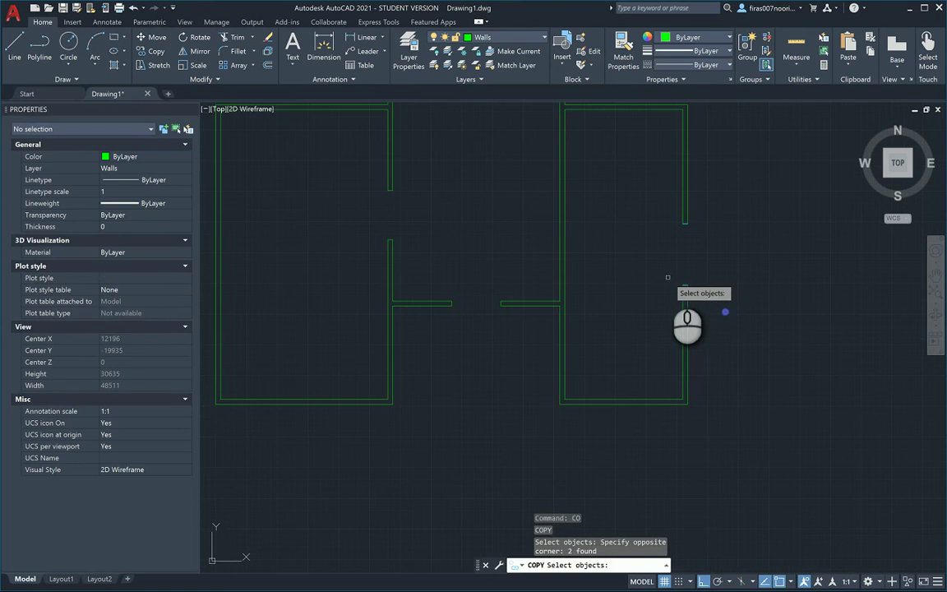
key("Return")
left_click(682, 280)
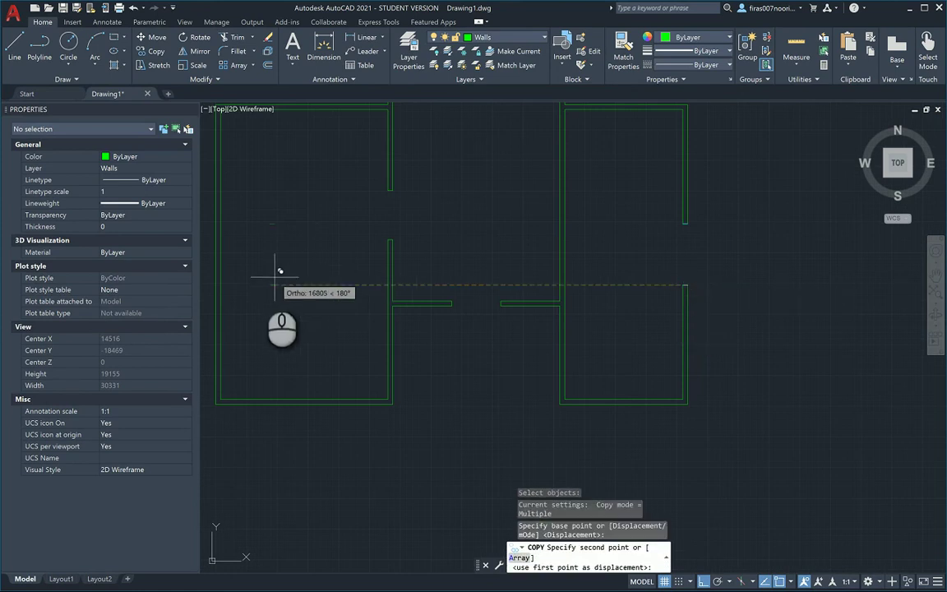
scroll(245, 280, "up", 2)
scroll(448, 277, "up", 3)
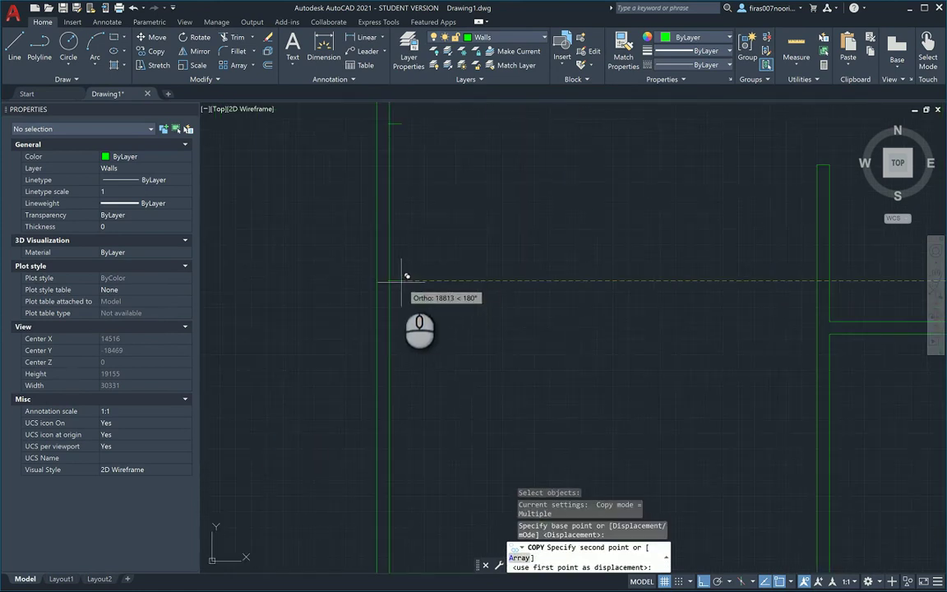
key("Escape")
Step: Trim the living room's left wall between the copied jamb lines to form the window opening
scroll(409, 254, "down", 5)
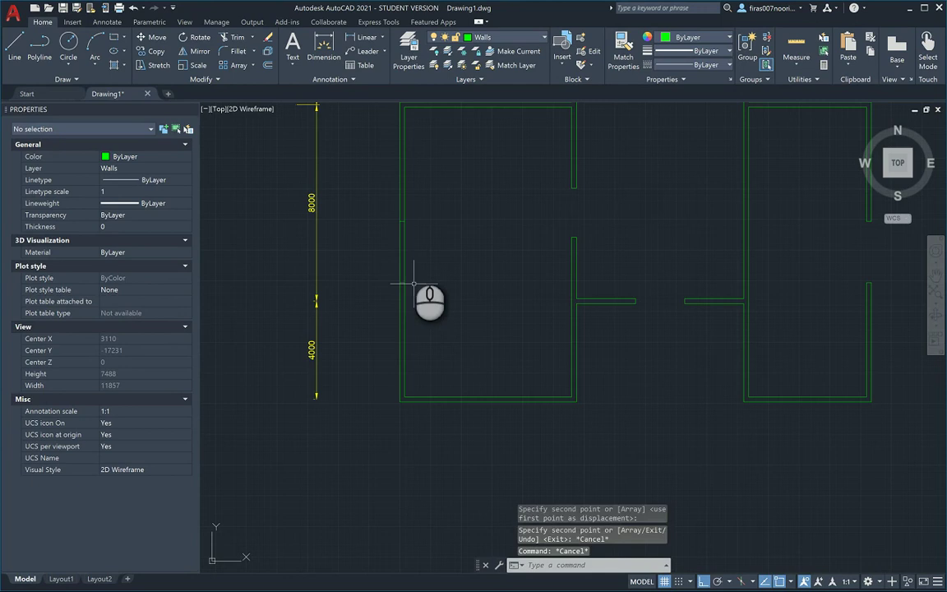
key("Escape")
key("Escape")
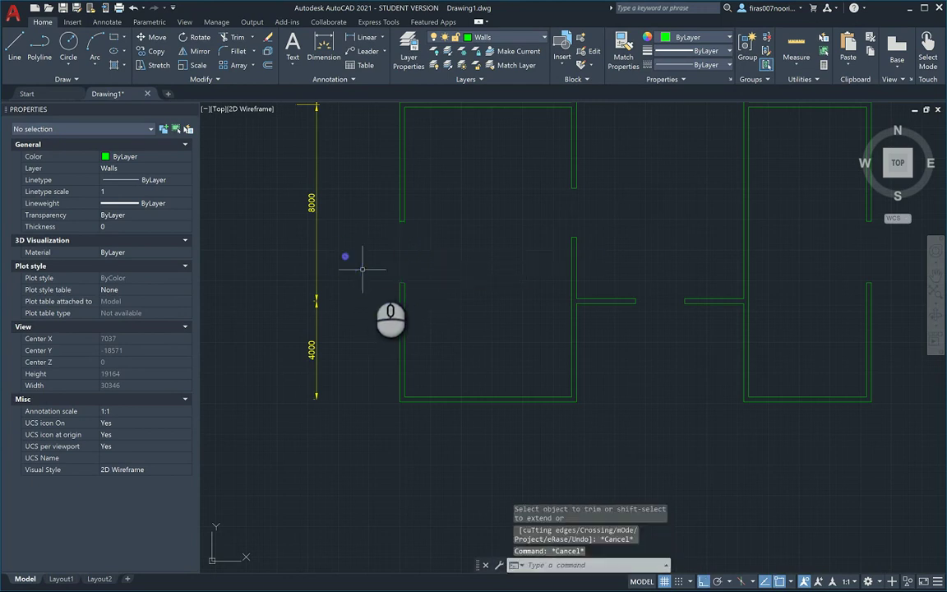
Step: Check the curved corner in the PDF plan and fillet the inner wall lines at the reception's lower-right corner with radius 2500
key("alt+Tab")
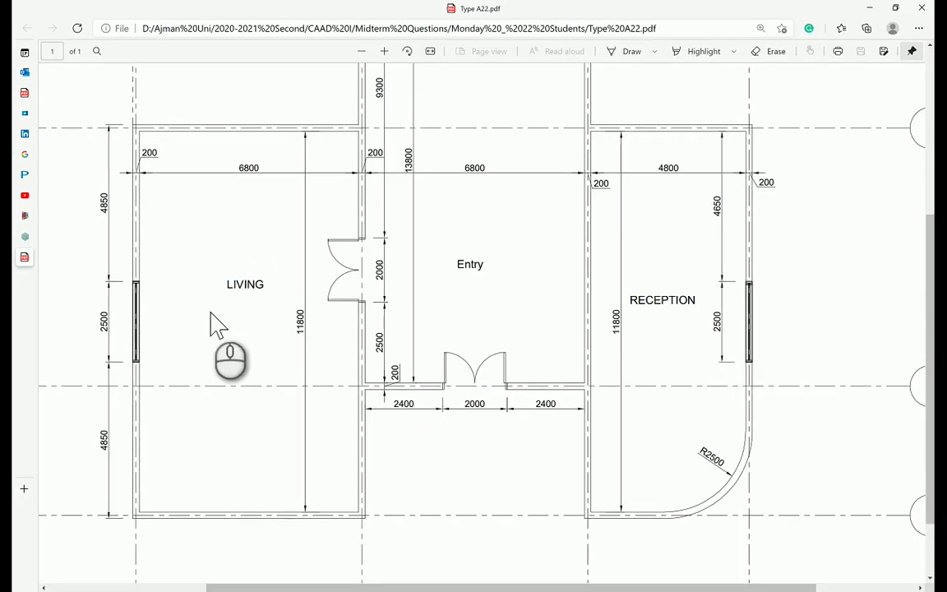
scroll(440, 327, "up", 2)
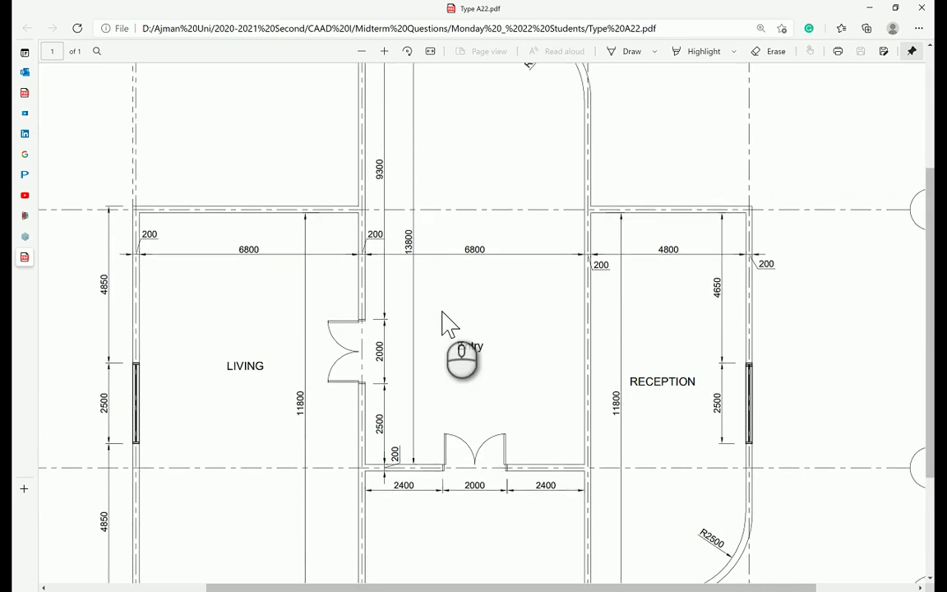
scroll(442, 318, "down", 2)
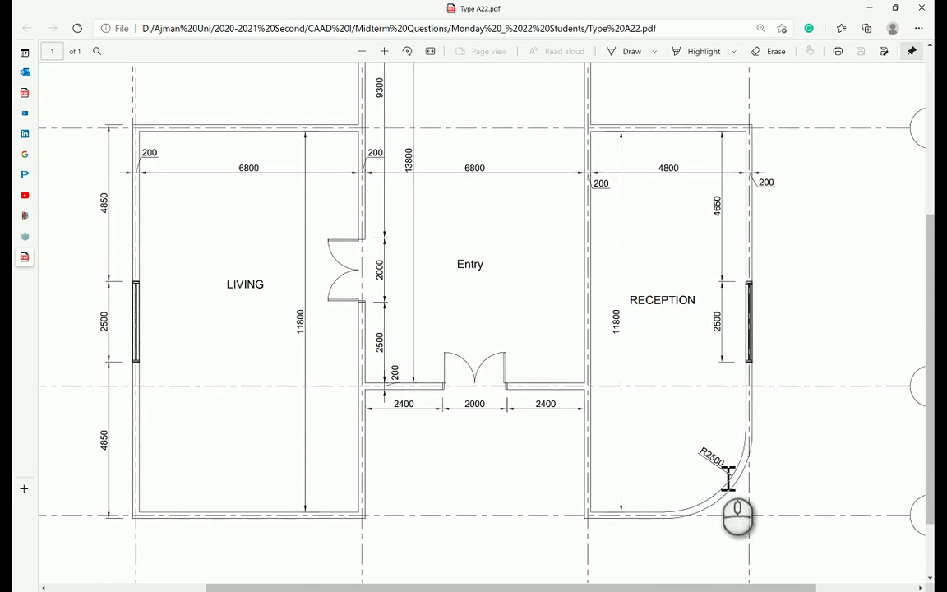
key("alt+Tab")
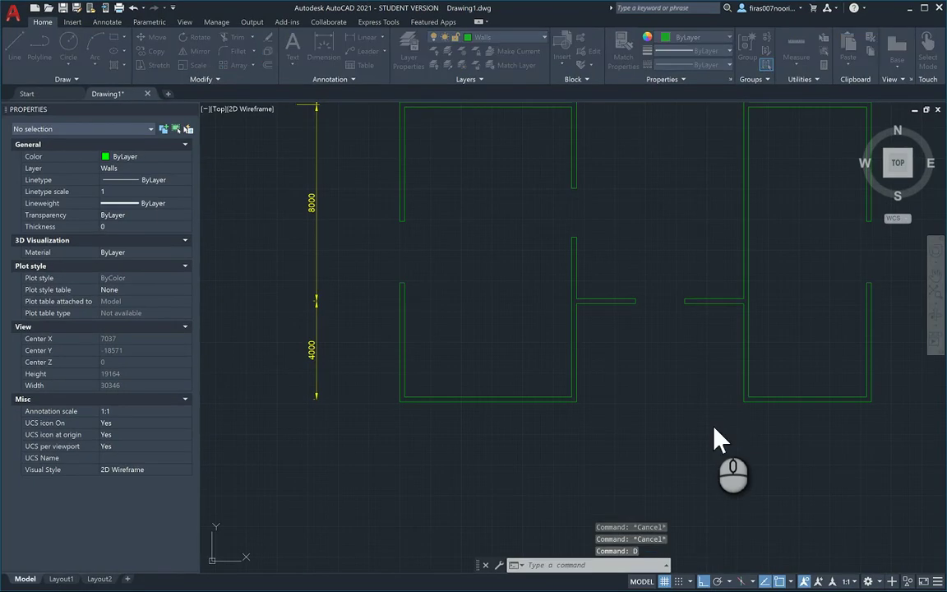
type("f")
key("Return")
type("r")
key("Return")
type("2500")
key("Return")
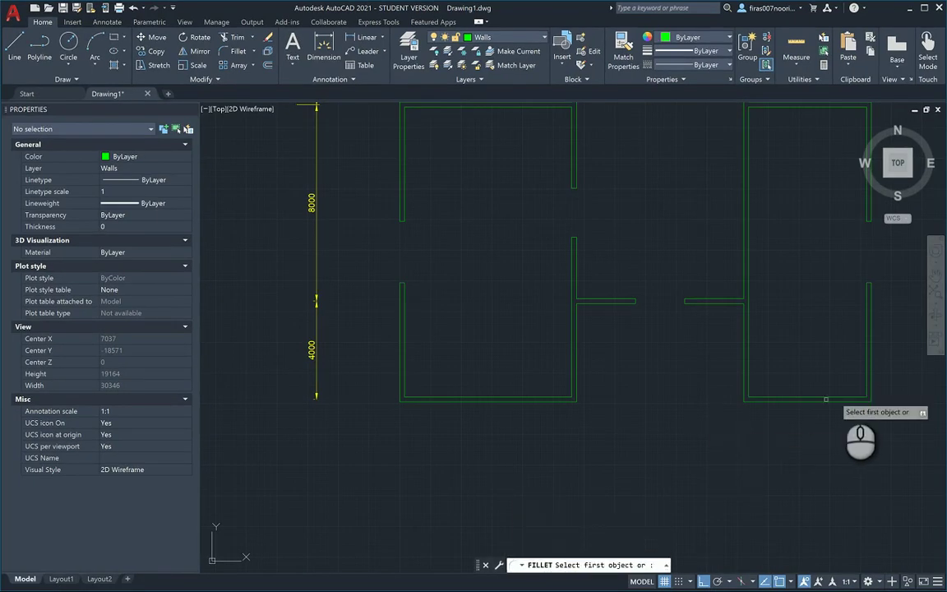
left_click(840, 398)
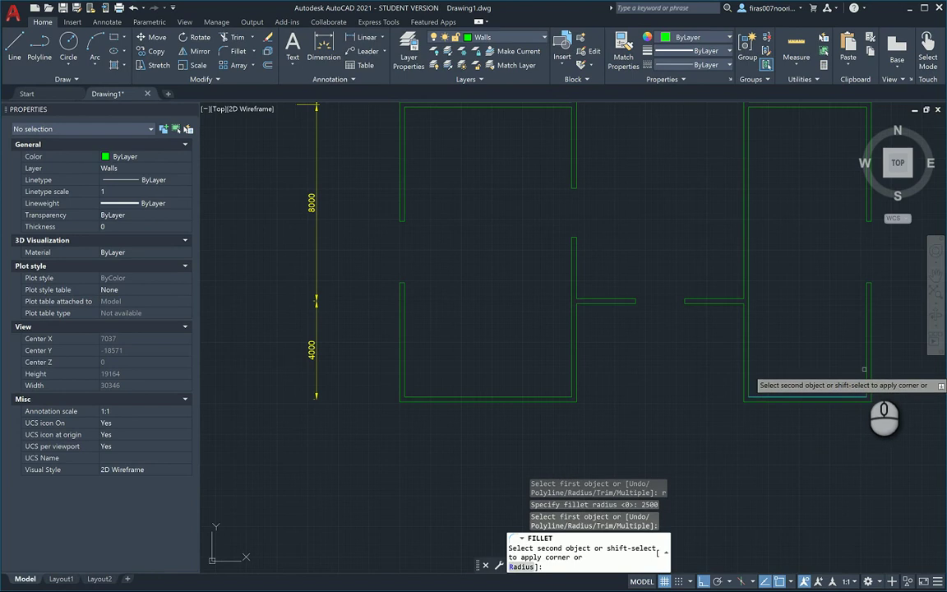
left_click(868, 374)
key("Escape")
key("Escape")
Step: Offset the reception's corner arc 200 outward to form the curved wall's outer face
scroll(740, 345, "up", 3)
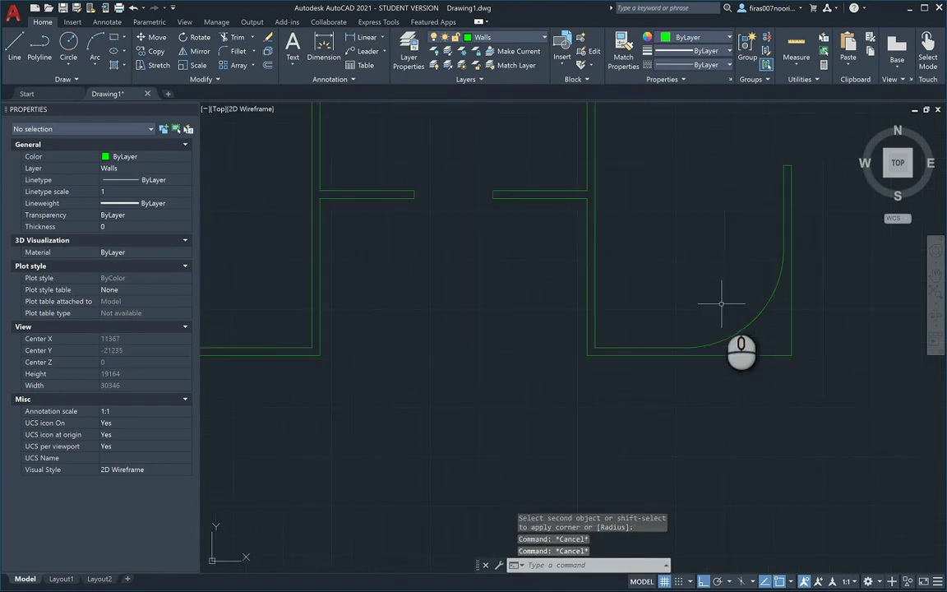
type("o")
key("Return")
type("200")
key("Return")
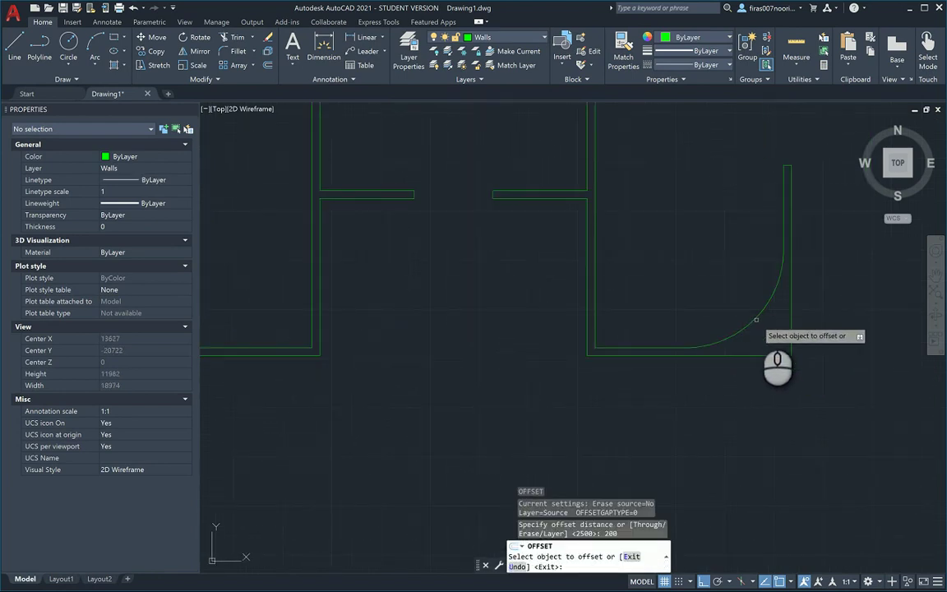
left_click(757, 319)
left_click(756, 333)
key("Escape")
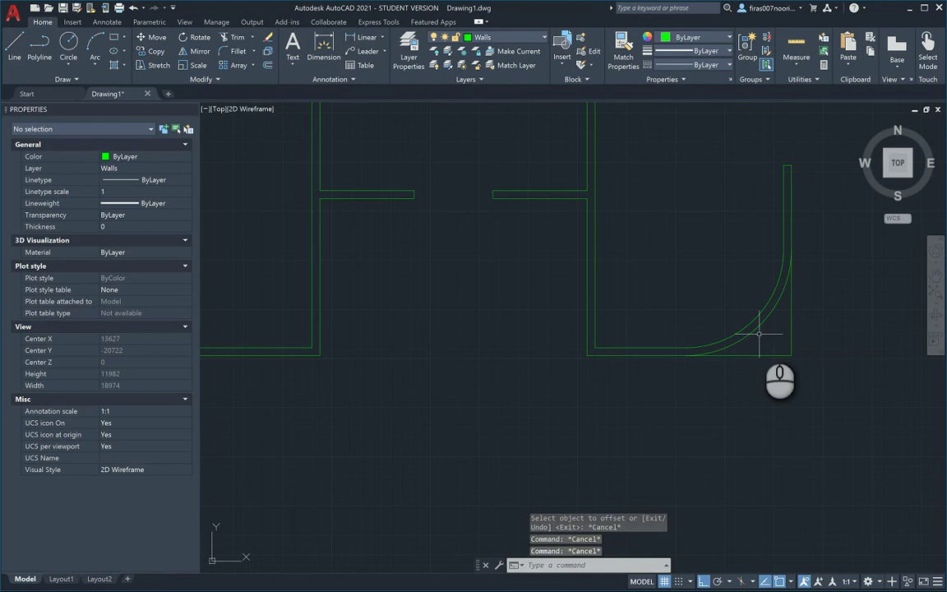
Step: Trim the square outer wall corner beyond the reception's curved corner
type("tr")
key("Return")
left_click(776, 387)
left_click(794, 386)
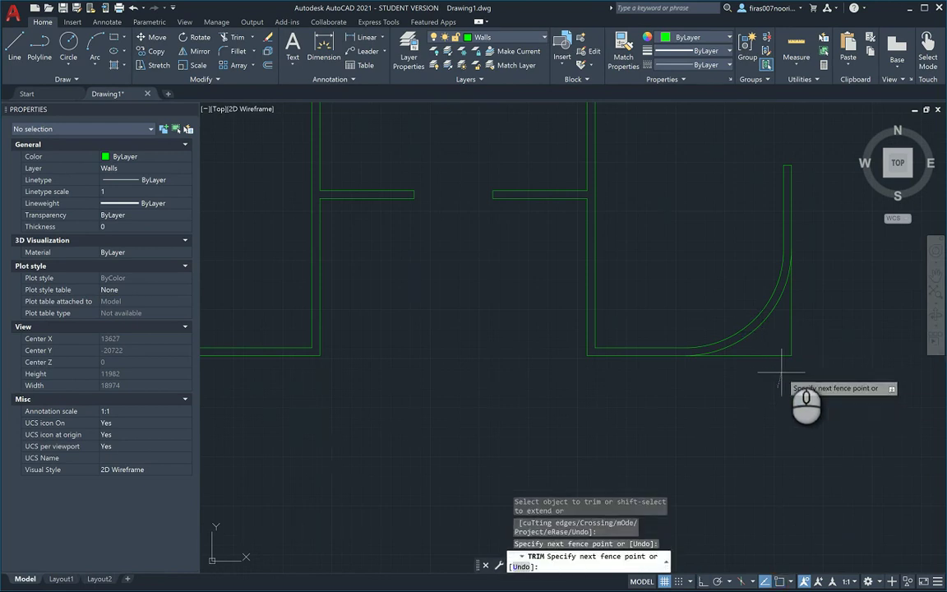
left_click(798, 327)
key("Return")
key("Escape")
Step: Check the entry's curved corner in the PDF plan and fillet its upper-right inner wall lines with radius 2500
scroll(706, 316, "down", 5)
key("alt+Tab")
scroll(474, 289, "up", 3)
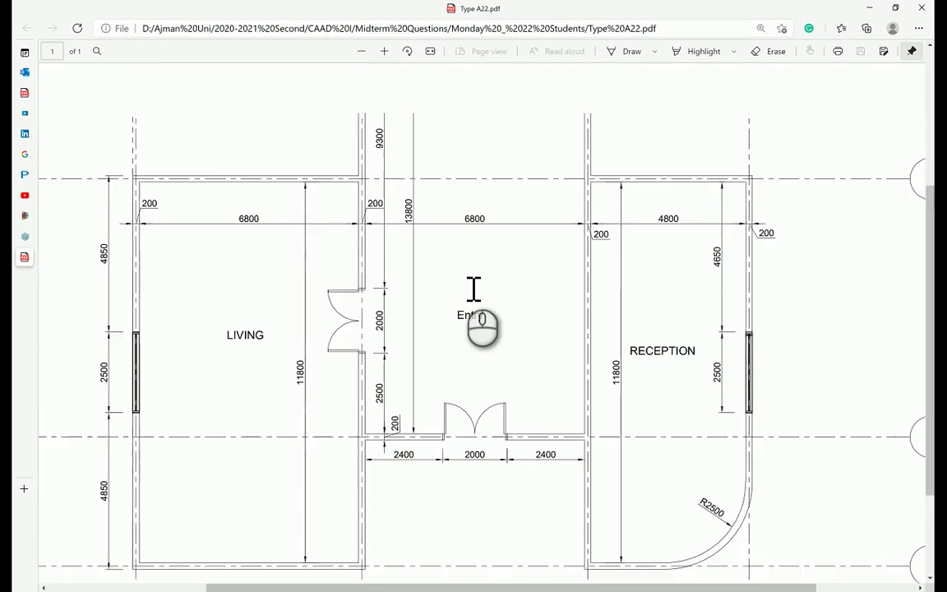
scroll(485, 280, "up", 1)
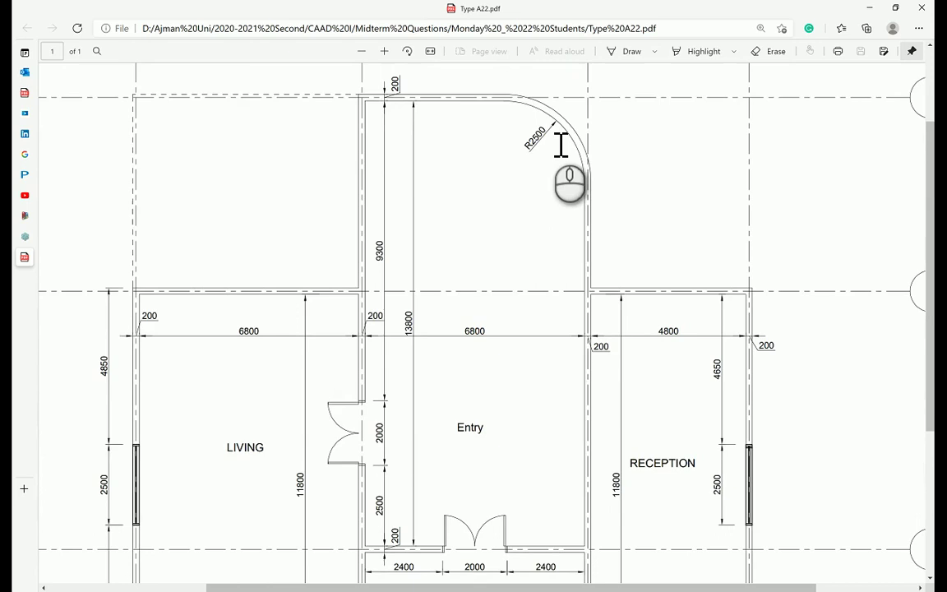
key("alt+Tab")
scroll(613, 296, "up", 1)
scroll(619, 200, "up", 5)
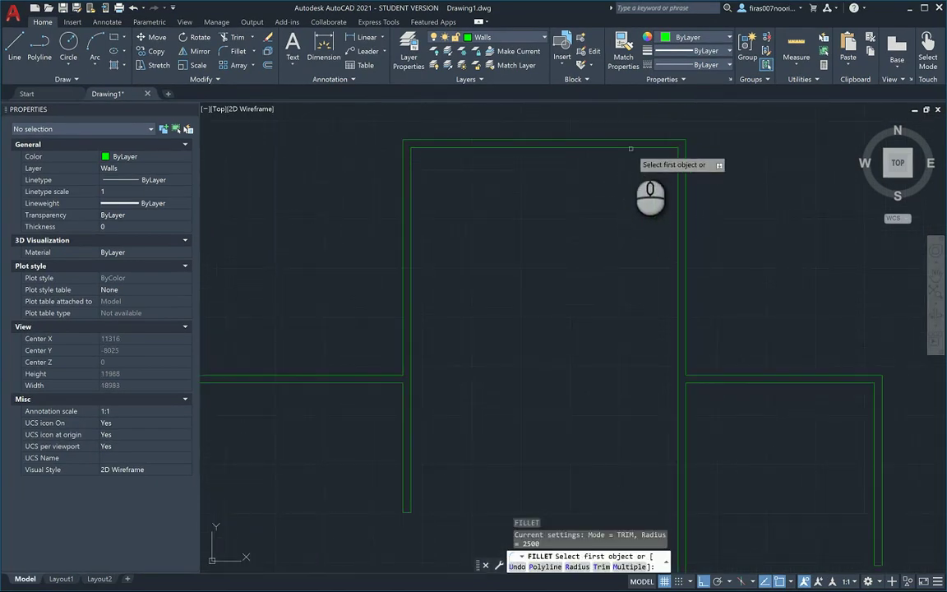
left_click(631, 148)
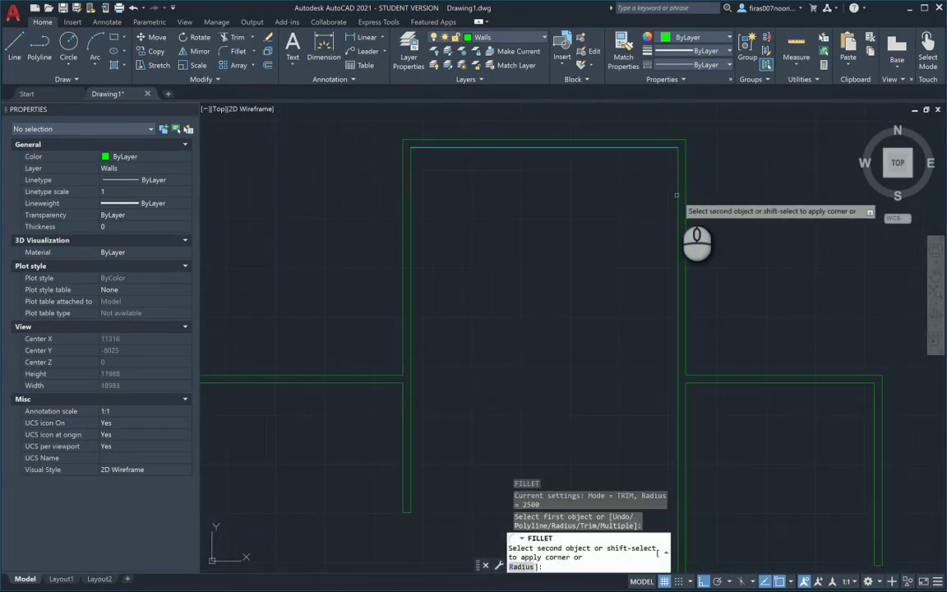
left_click(677, 194)
key("Escape")
key("Escape")
key("Escape")
Step: Offset the entry's corner arc 200 outward to form the curved wall's outer face
type("o")
key("Return")
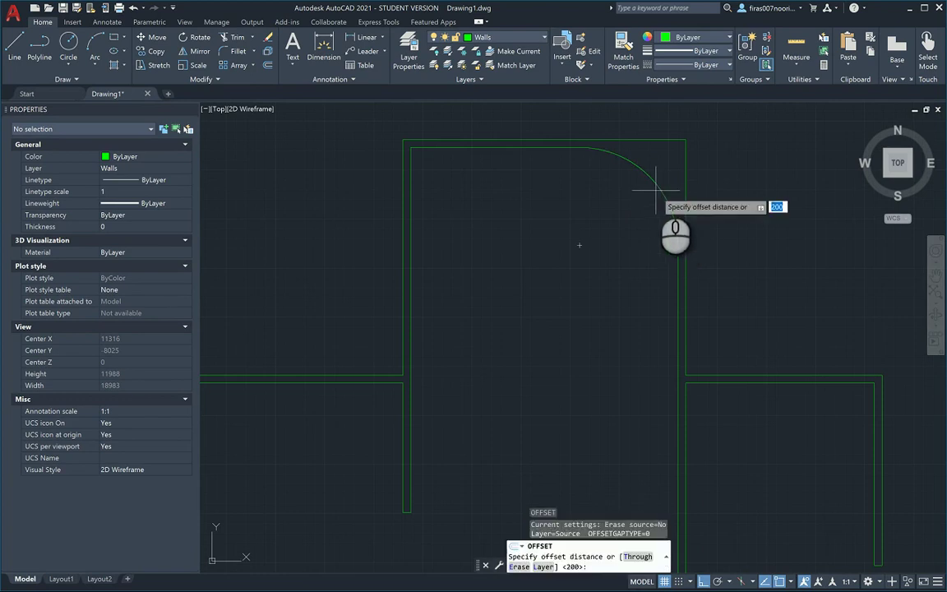
key("Return")
left_click(654, 184)
left_click(672, 157)
key("Escape")
key("Escape")
key("Escape")
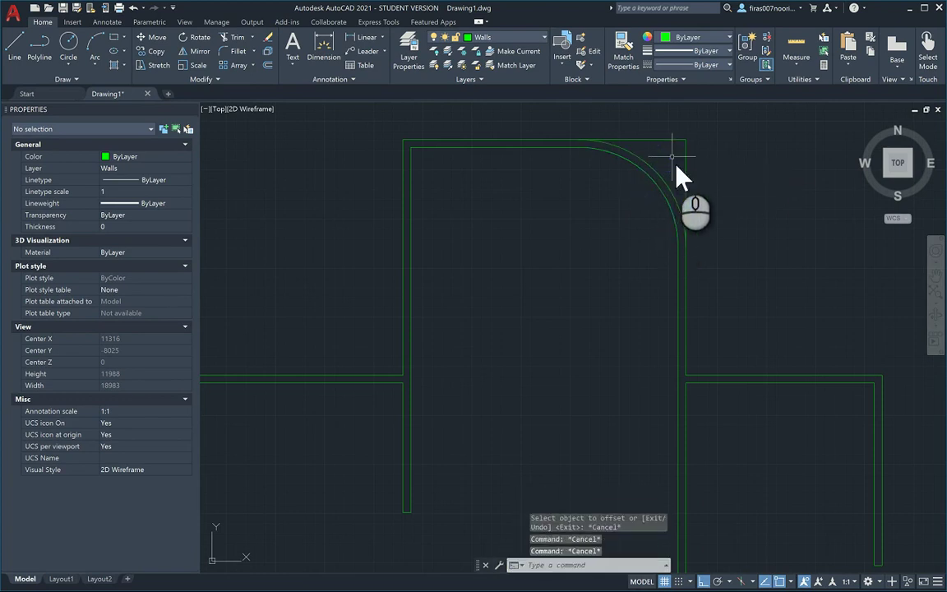
Step: Trim the square outer wall corner beyond the entry's curved corner
type("tr")
key("Return")
left_click(705, 188)
left_click(650, 121)
key("Return")
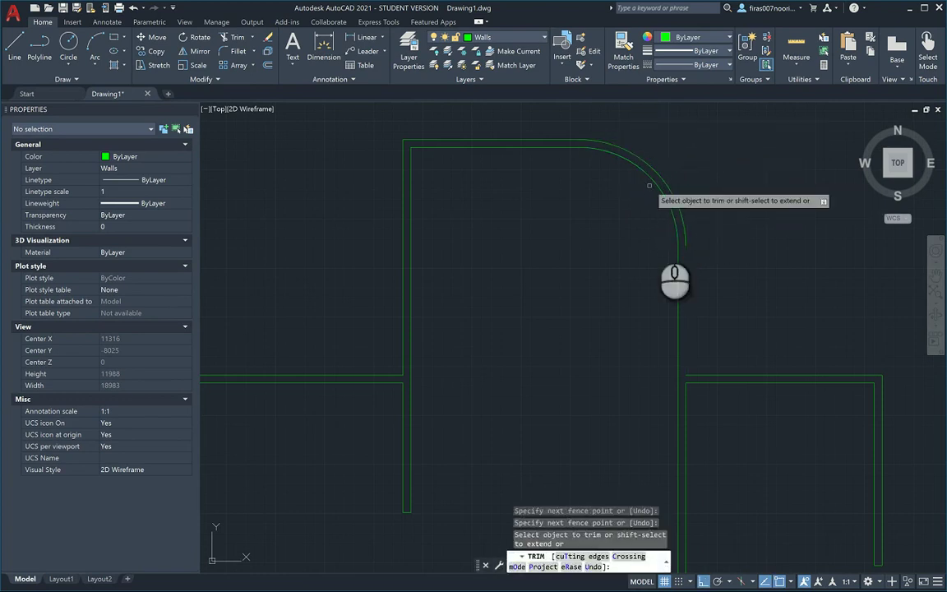
key("Escape")
key("Escape")
type("ex")
key("Return")
key("Escape")
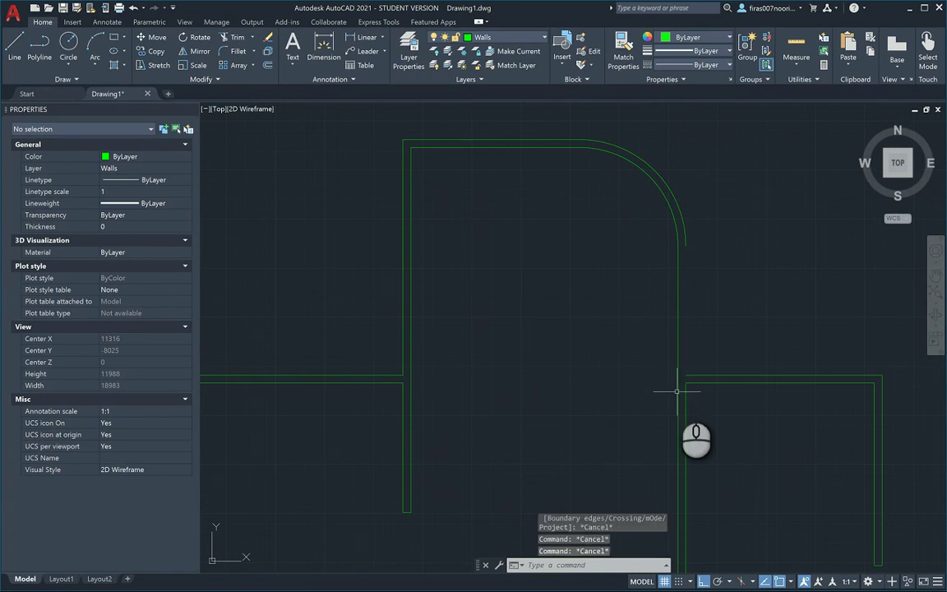
Step: Fillet the entry's outer right wall line to the outer corner arc with radius 0 to close the gap
type("f")
key("Return")
type("r")
key("Return")
type("0")
key("Return")
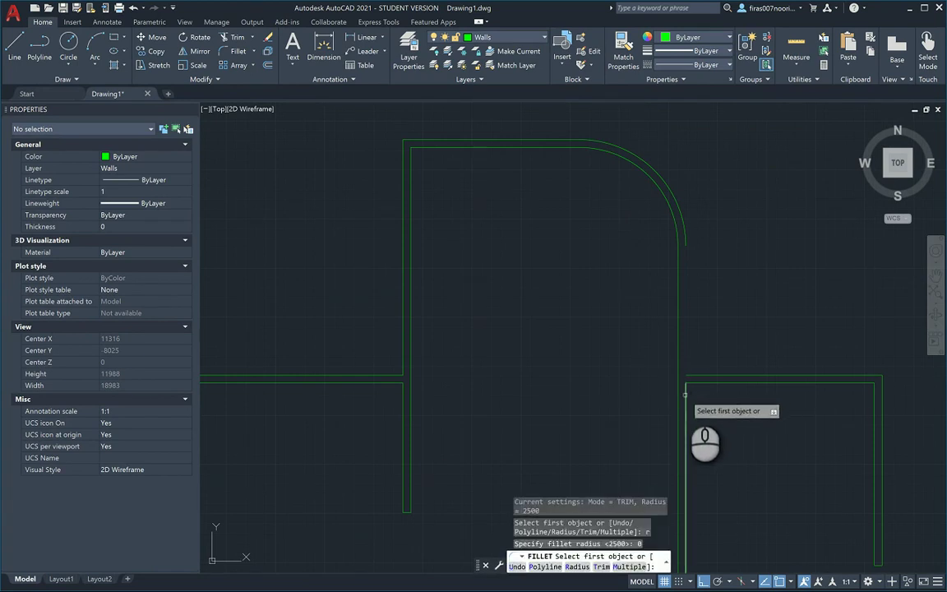
left_click(685, 396)
key("Escape")
key("Escape")
key("Escape")
Step: Trim the short wall line crossing the junction between the entry's right wall and the reception's upper wall
scroll(690, 386, "up", 2)
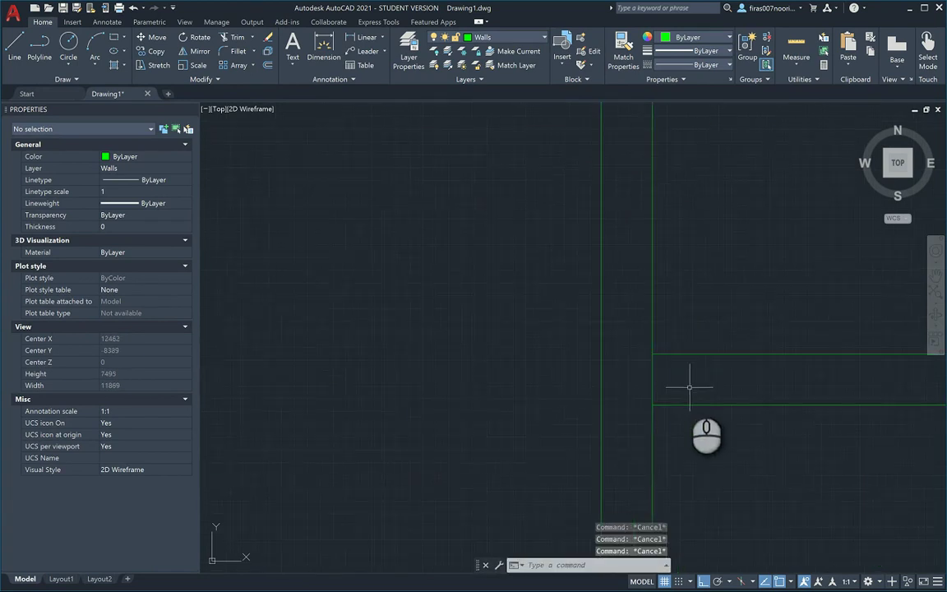
type("tr")
key("Return")
scroll(575, 292, "down", 5)
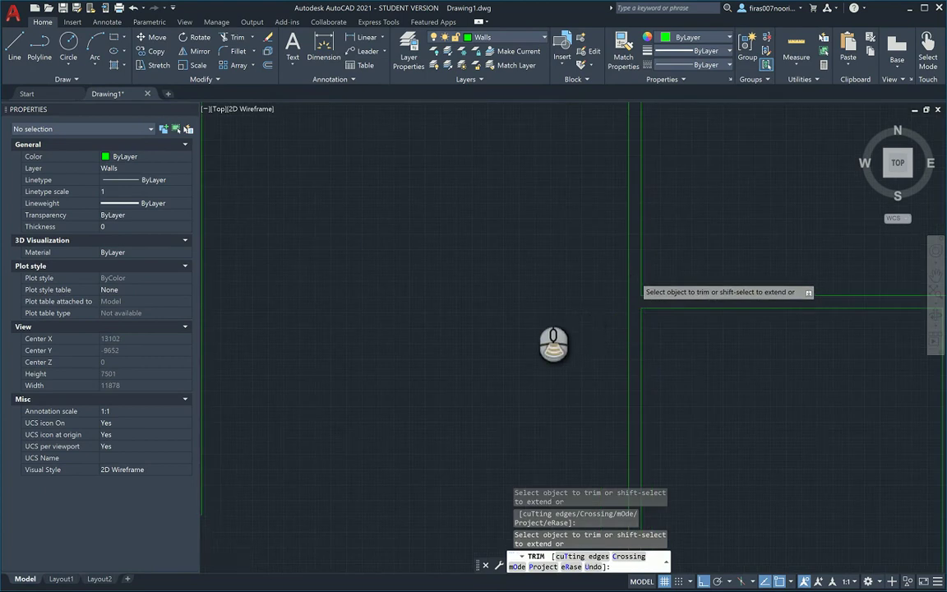
Step: Check the whole PDF plan, create a layer named Doors in the drawing, and make it current
key("alt+Tab")
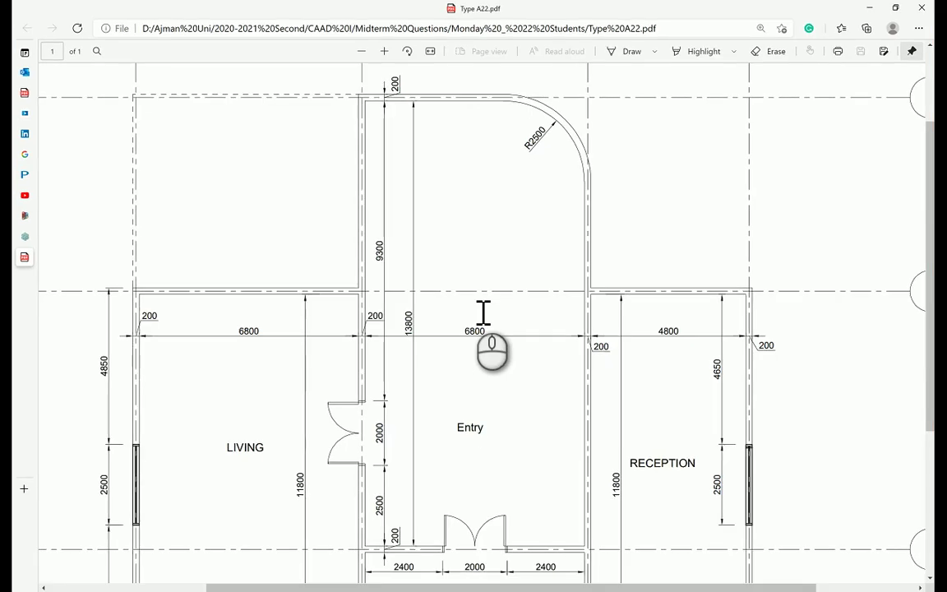
scroll(484, 313, "down", 2, "ctrl")
scroll(483, 313, "down", 2, "ctrl")
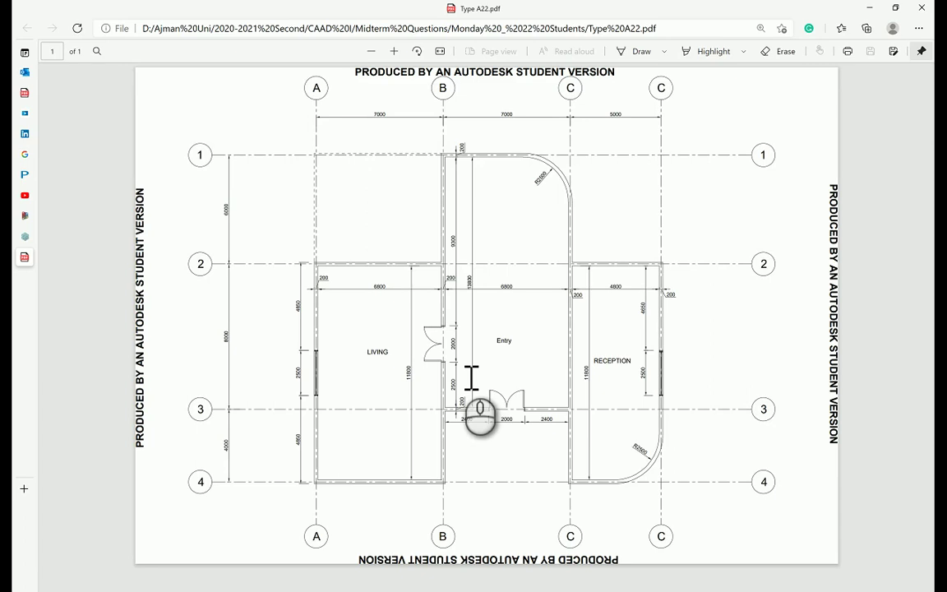
key("alt+Tab")
type("la")
key("Return")
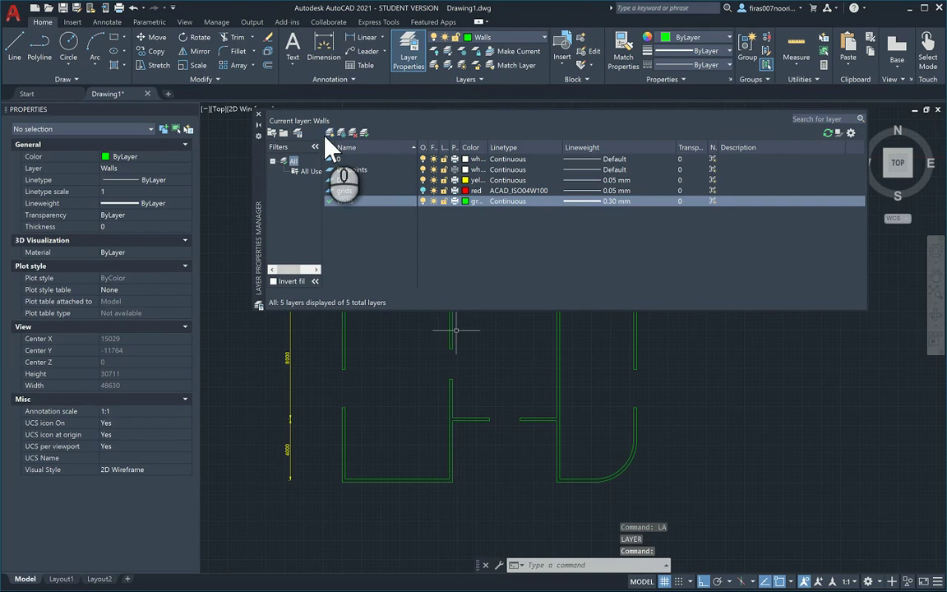
left_click(328, 133)
type("Doors")
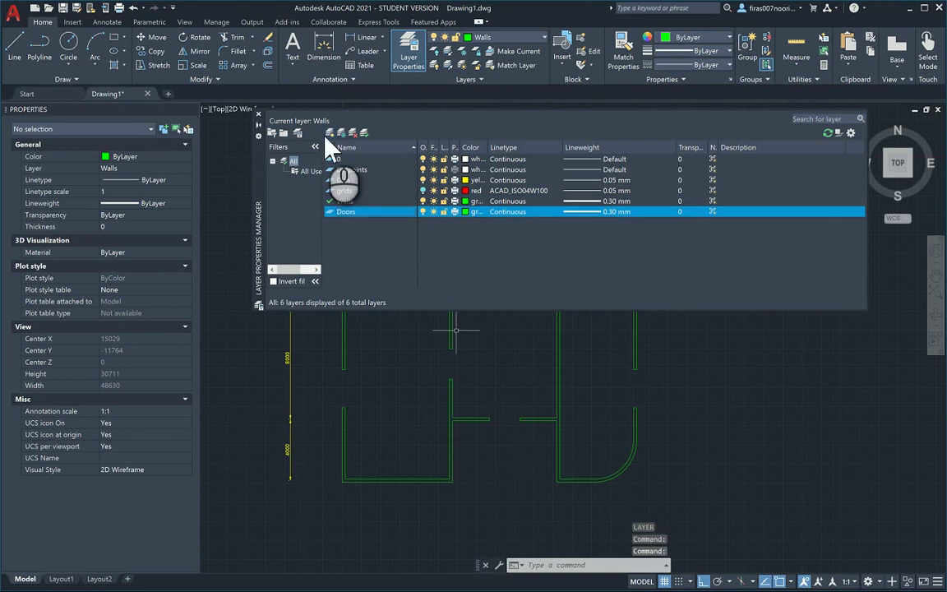
double_click(331, 213)
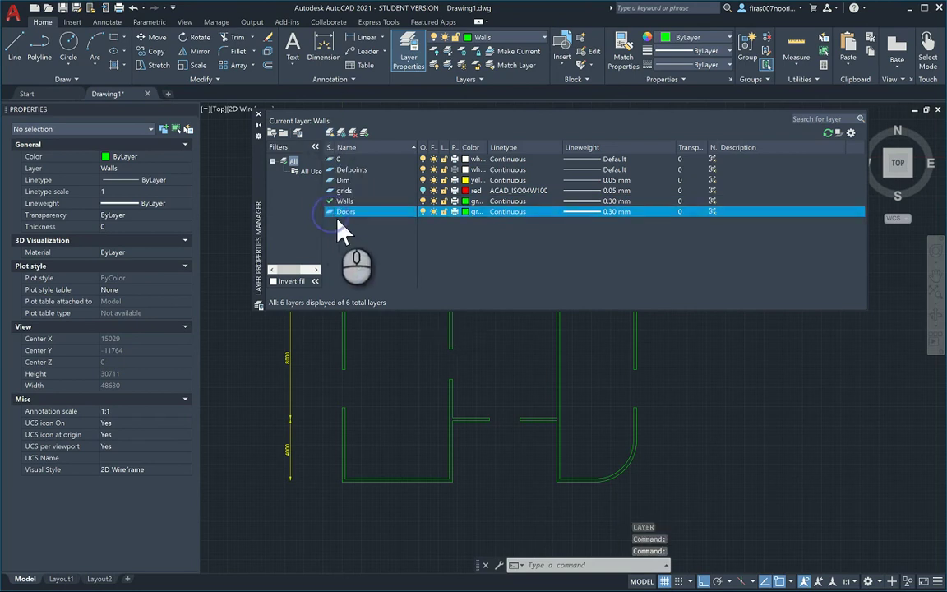
double_click(331, 212)
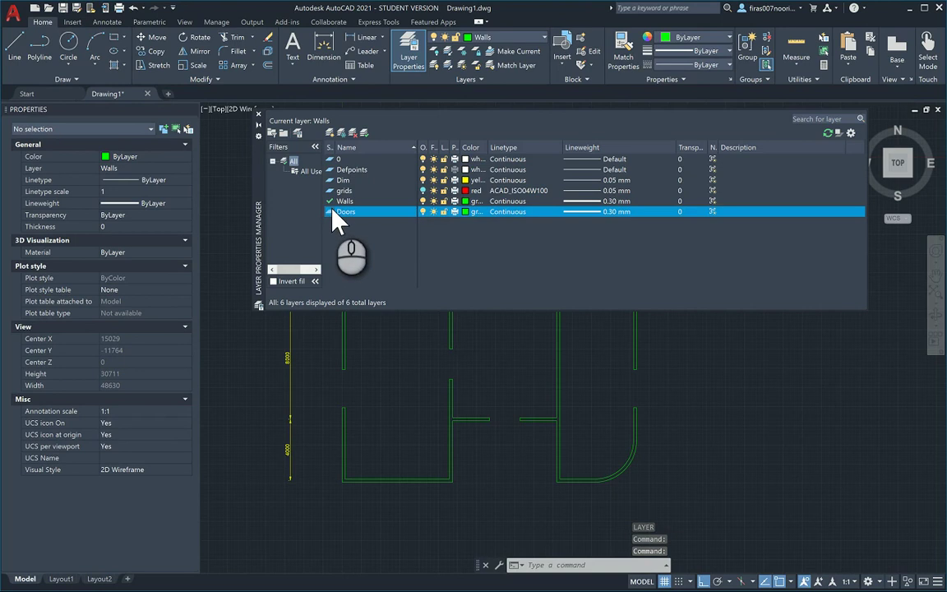
Step: Set the Doors layer's color to cyan and its lineweight to 0.15 mm
left_click(466, 212)
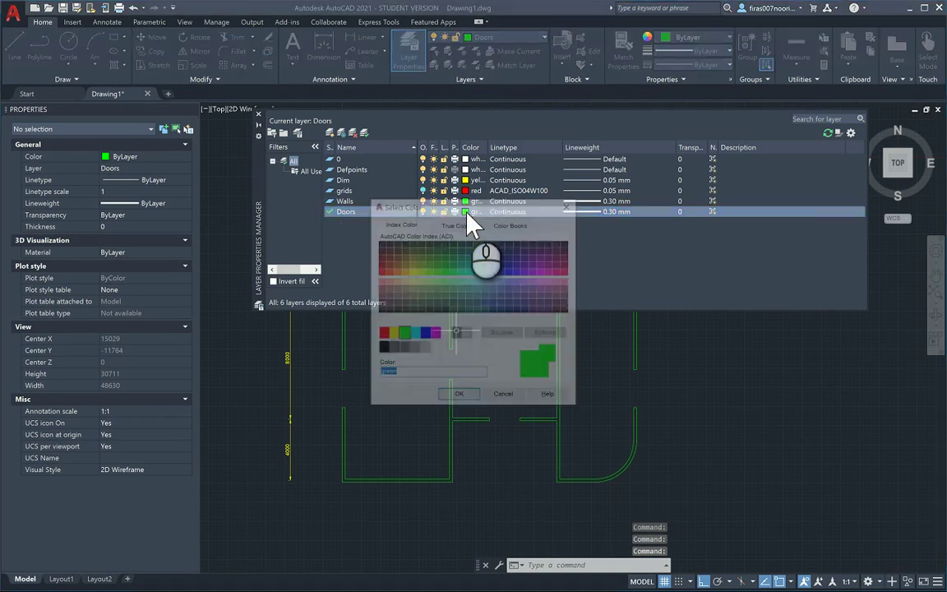
left_click(414, 333)
left_click(460, 396)
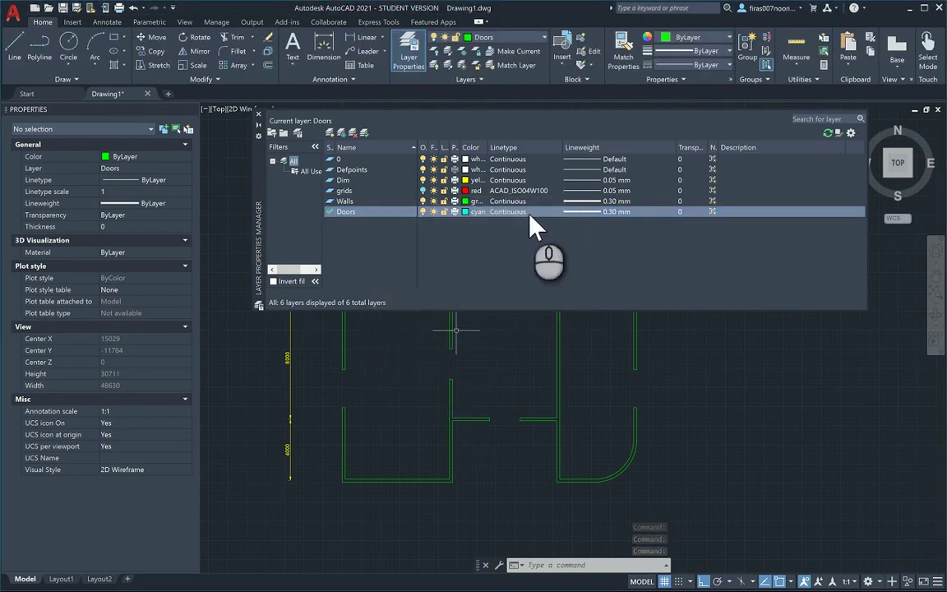
left_click(585, 211)
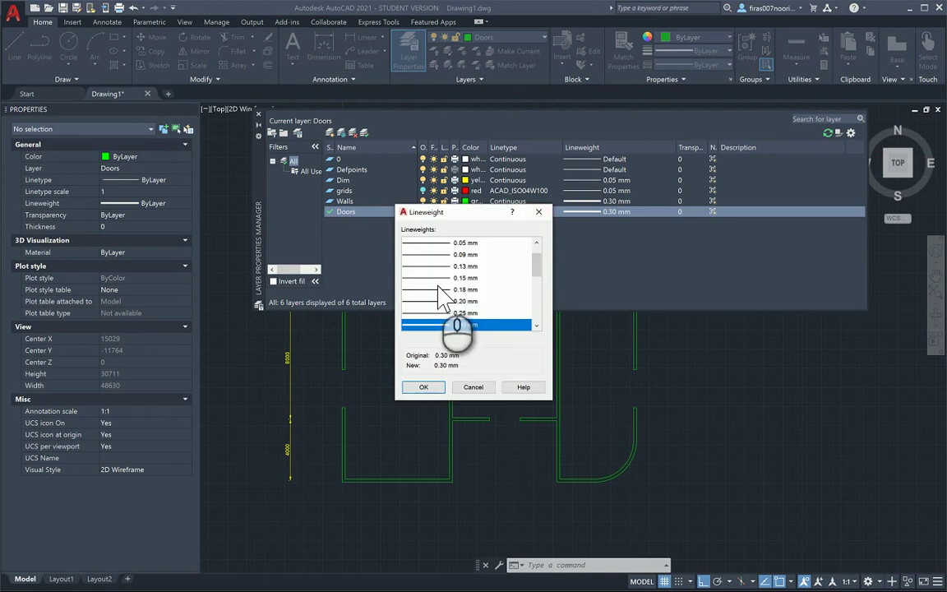
left_click(433, 278)
left_click(424, 388)
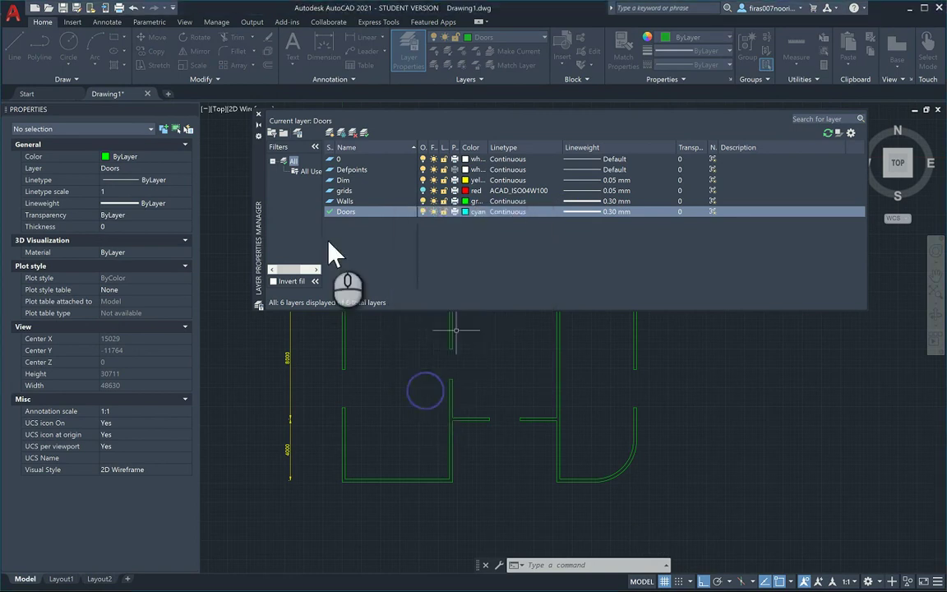
left_click(257, 114)
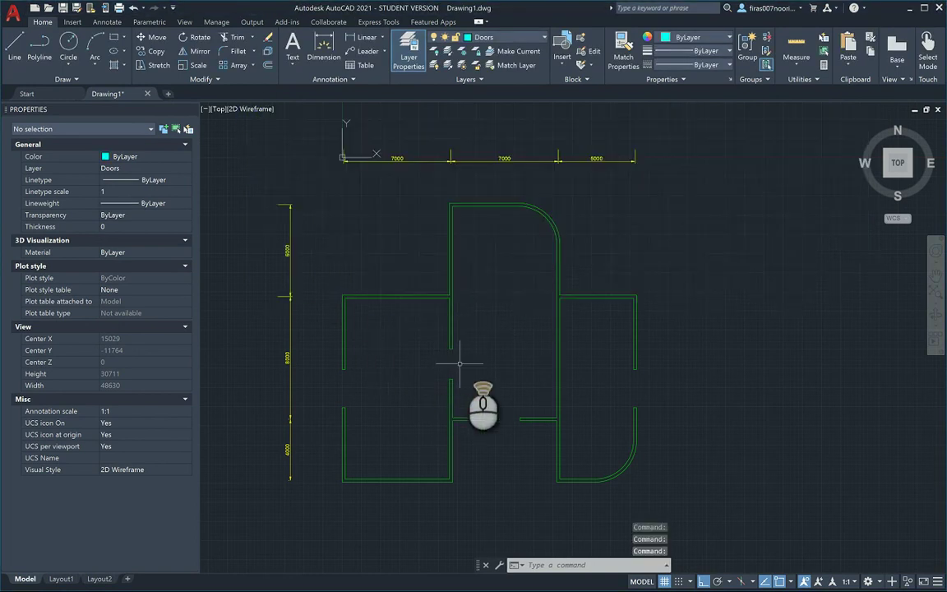
Step: Offset the upper wall end of the living room door opening 50 into the opening
scroll(462, 364, "up", 3)
scroll(416, 360, "up", 1)
middle_click_drag(414, 359, 422, 314)
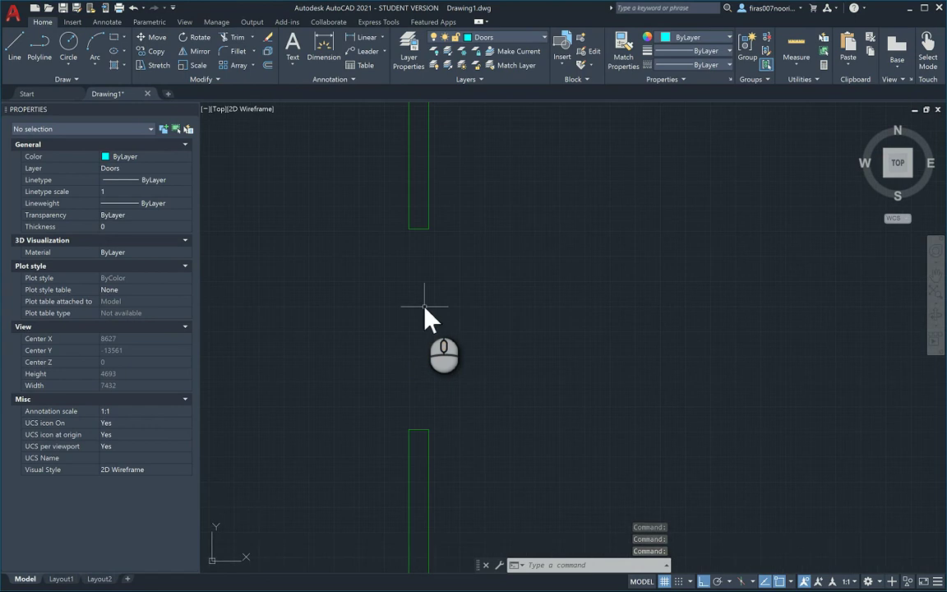
type("o")
key("Return")
key("Return")
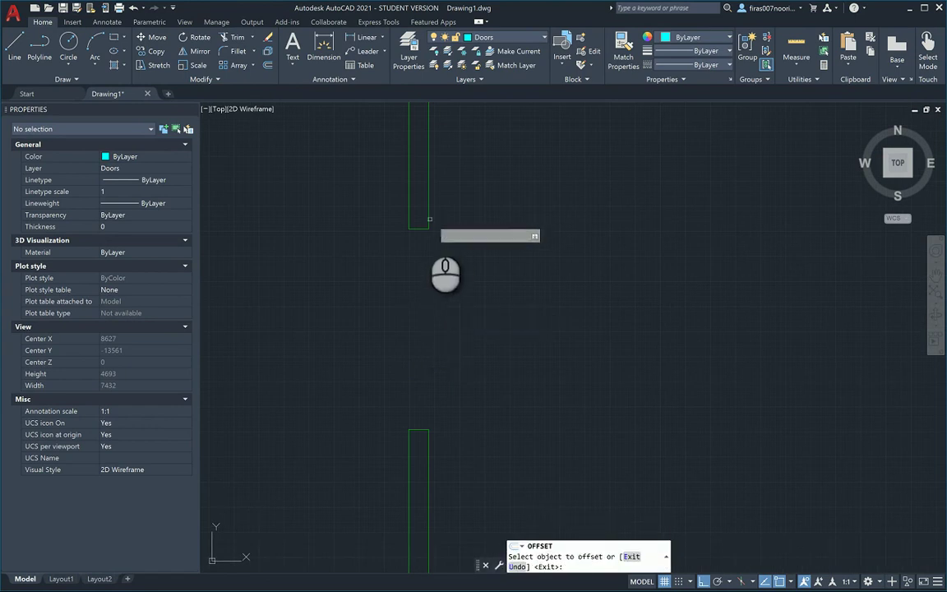
left_click(418, 227)
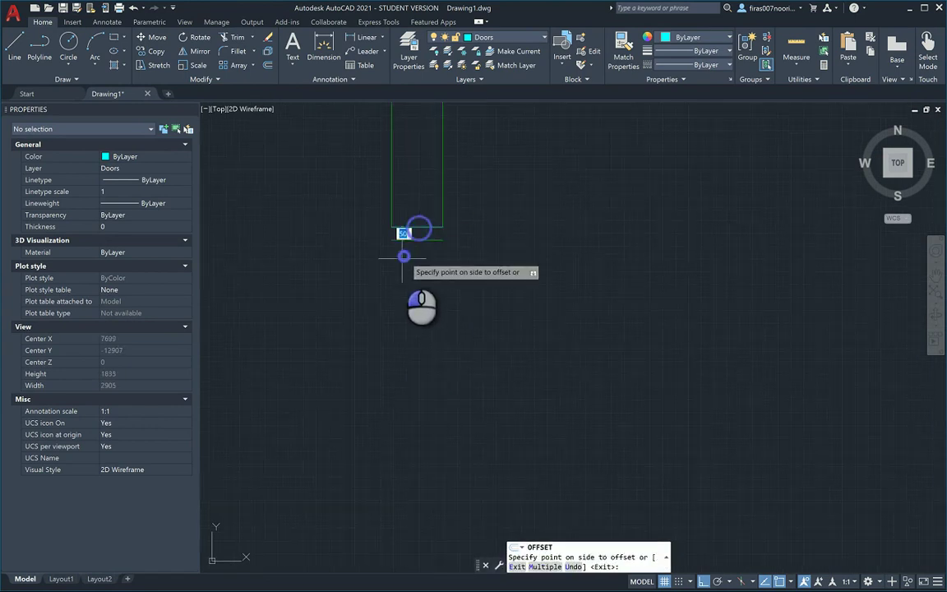
key("Escape")
key("Escape")
Step: Draw a door frame rectangle between the upper wall end and its offset line, and erase the offset line
type("rec")
key("Return")
left_click(393, 228)
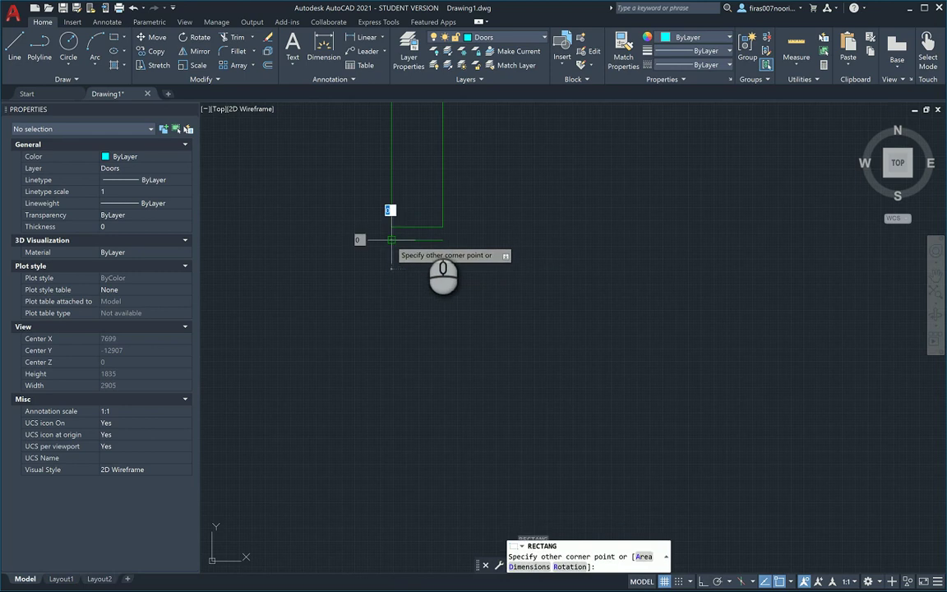
key("Escape")
left_click(362, 256)
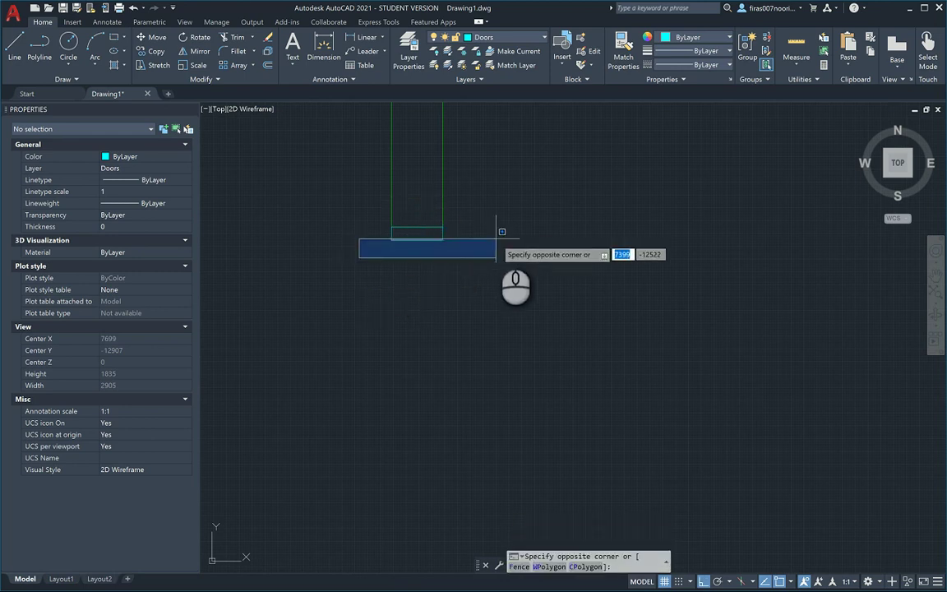
left_click(495, 232)
key("Escape")
Step: Copy the door frame rectangle from its lower-right corner to the lower wall end of the living room door opening
type("co")
key("Return")
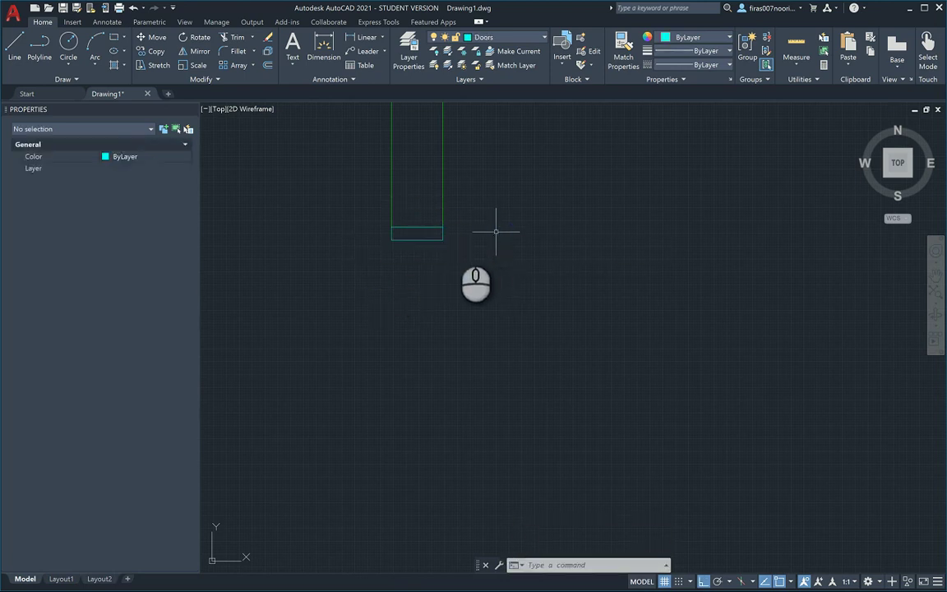
left_click(443, 234)
left_click(442, 234)
left_click(400, 257)
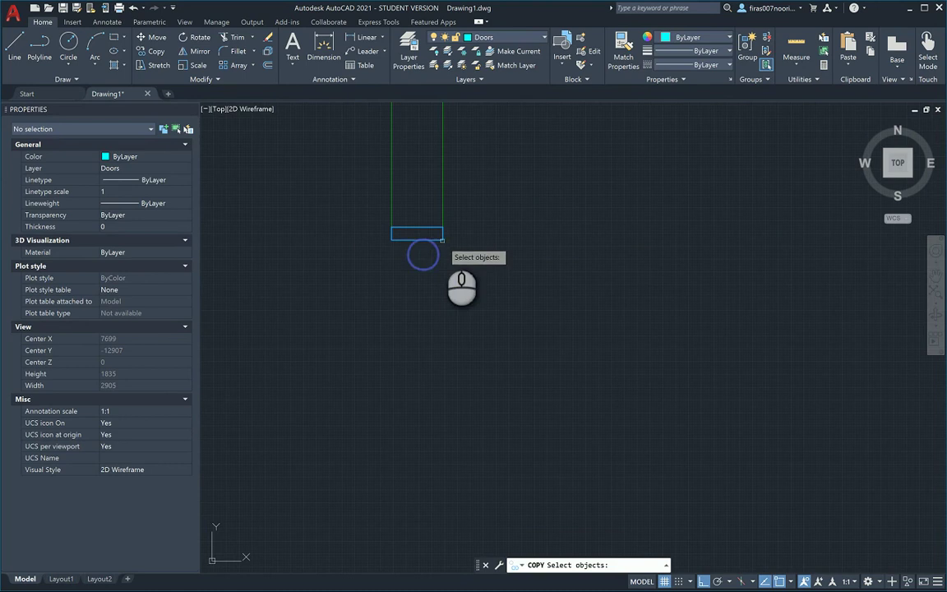
key("Return")
left_click(443, 240)
scroll(443, 240, "down", 5)
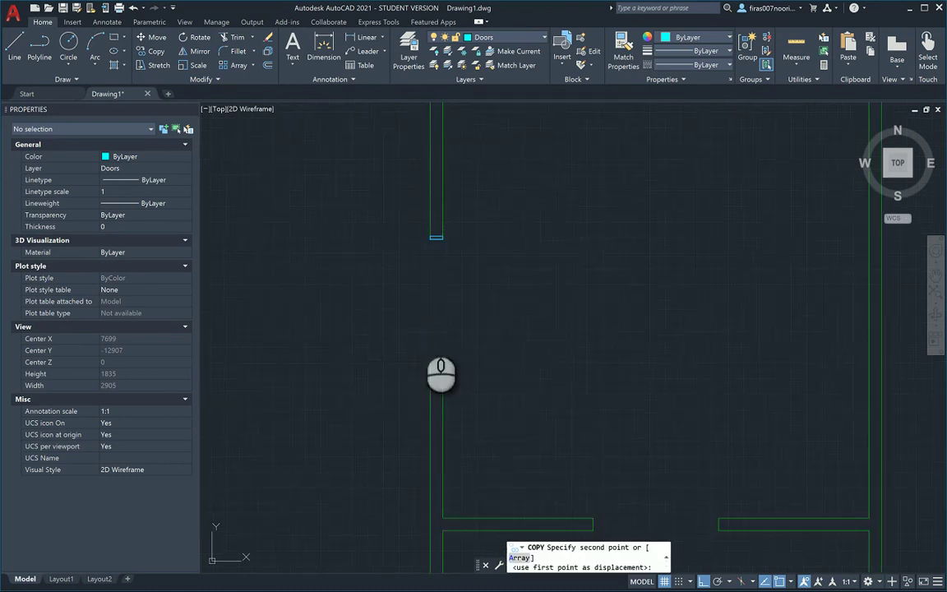
scroll(421, 341, "up", 5)
left_click(503, 456)
key("Escape")
key("Escape")
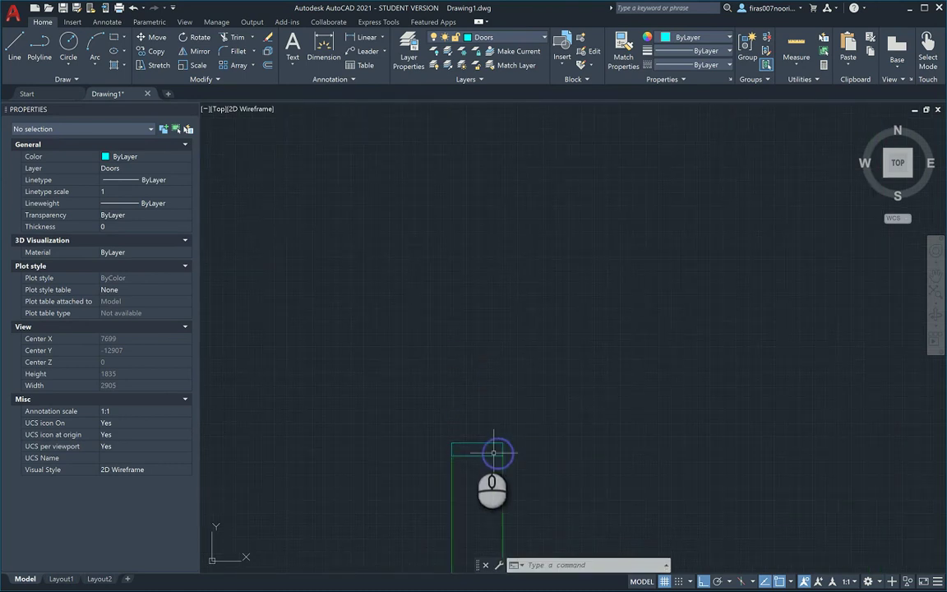
Step: Draw a vertical line across the door opening on the living room side, between the lower and upper frames
type("l")
key("Return")
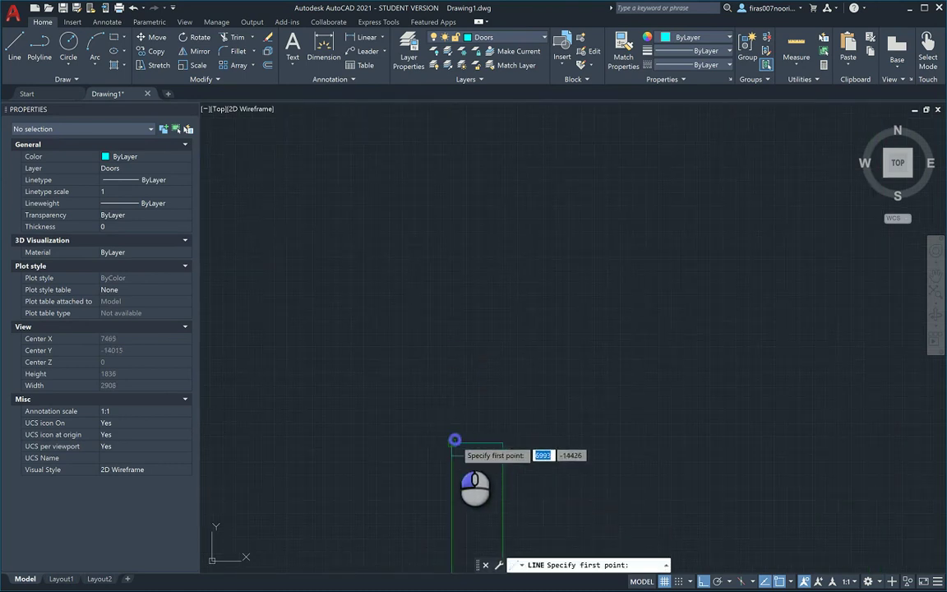
left_click(455, 440)
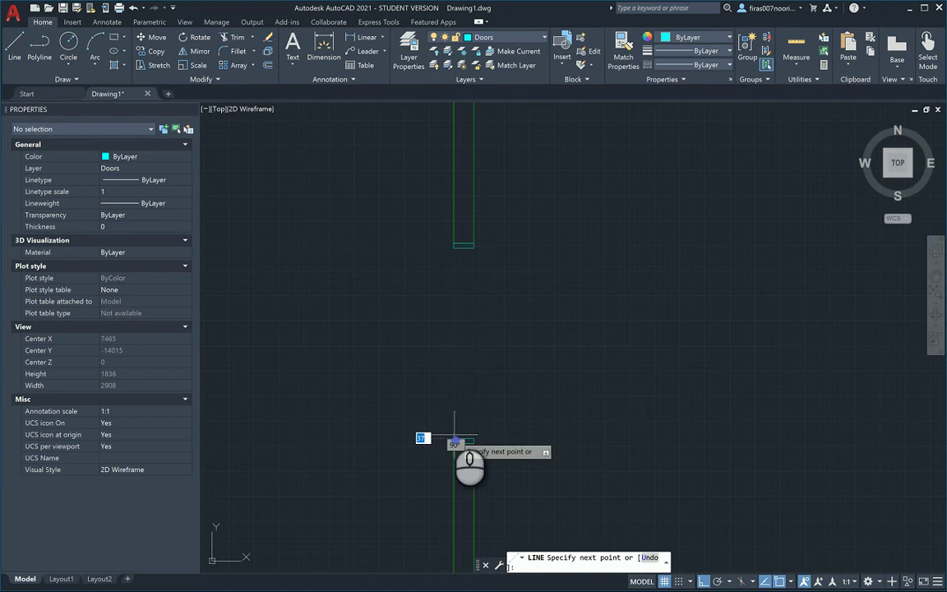
left_click(453, 248)
key("Escape")
Step: Draw the lower door leaf line from the lower frame's upper-left corner to the midpoint of the opening line
key("Return")
left_click(450, 437)
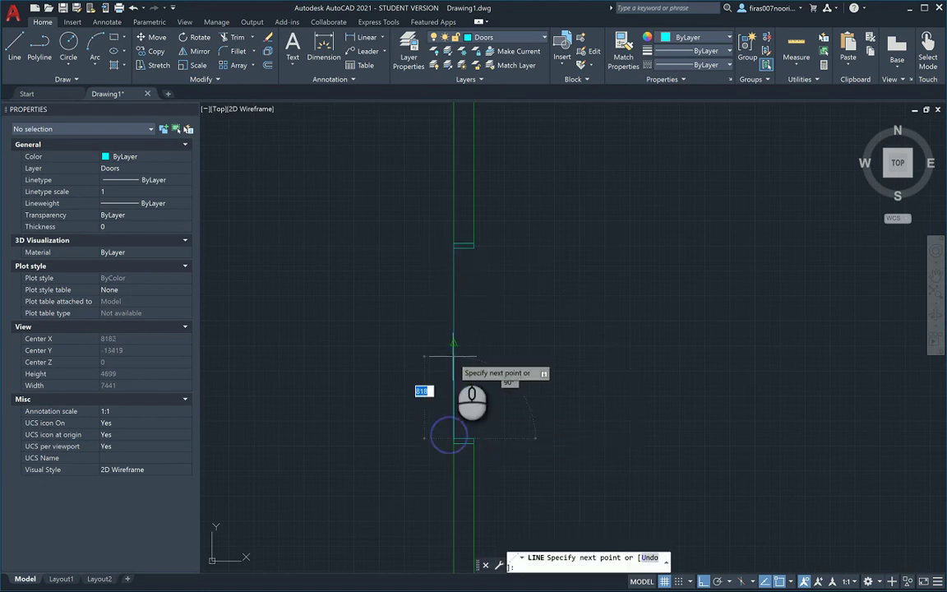
left_click(452, 354)
key("Return")
type("ro")
key("Return")
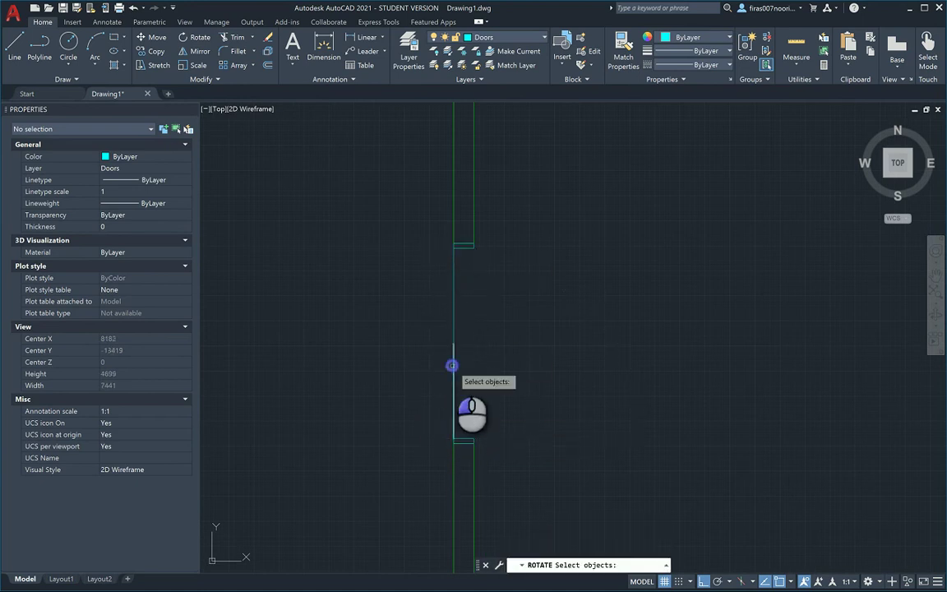
left_click(453, 439)
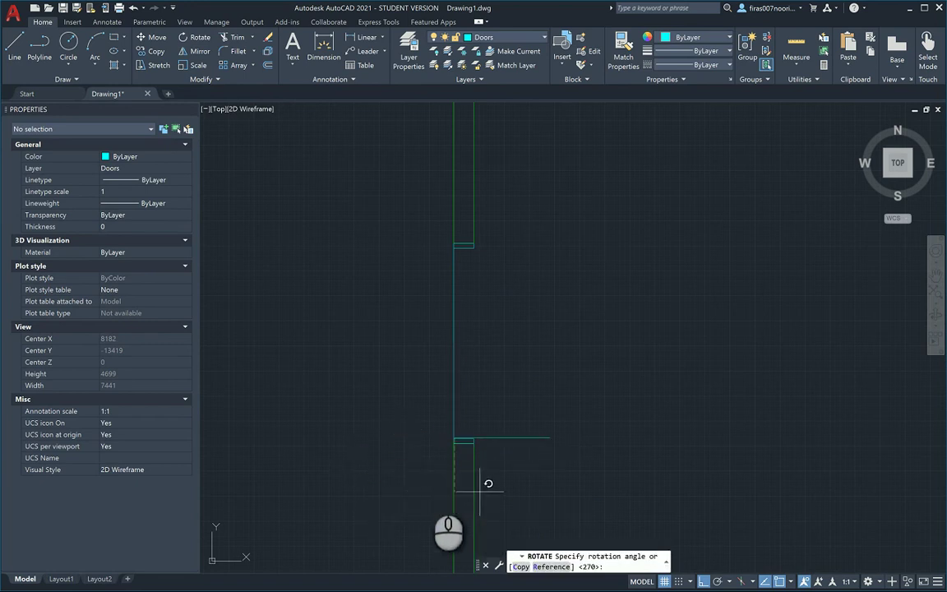
key("Escape")
scroll(440, 427, "up", 4)
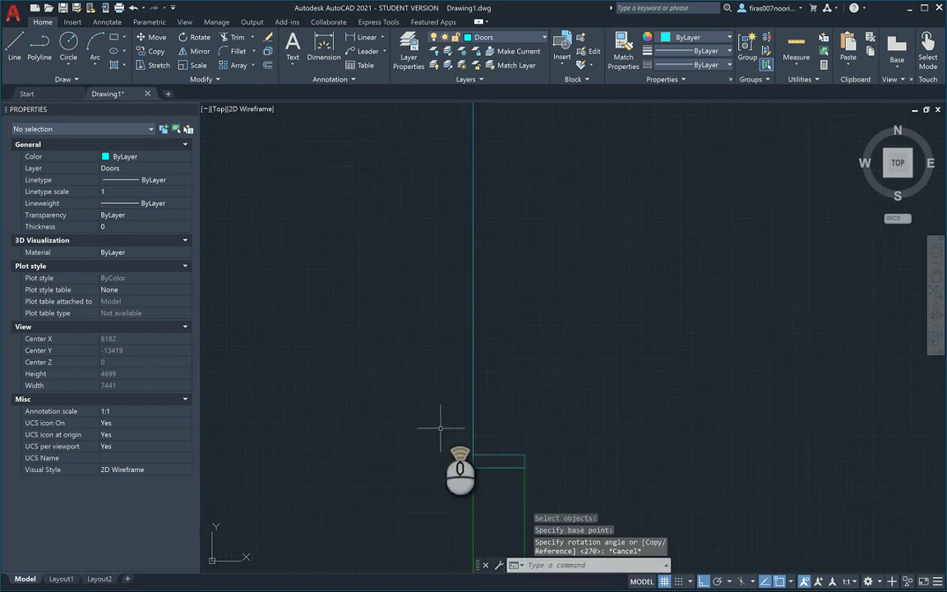
Step: Try to rotate the door leaf line about the lower frame's upper-left corner so it lies horizontally
key("Return")
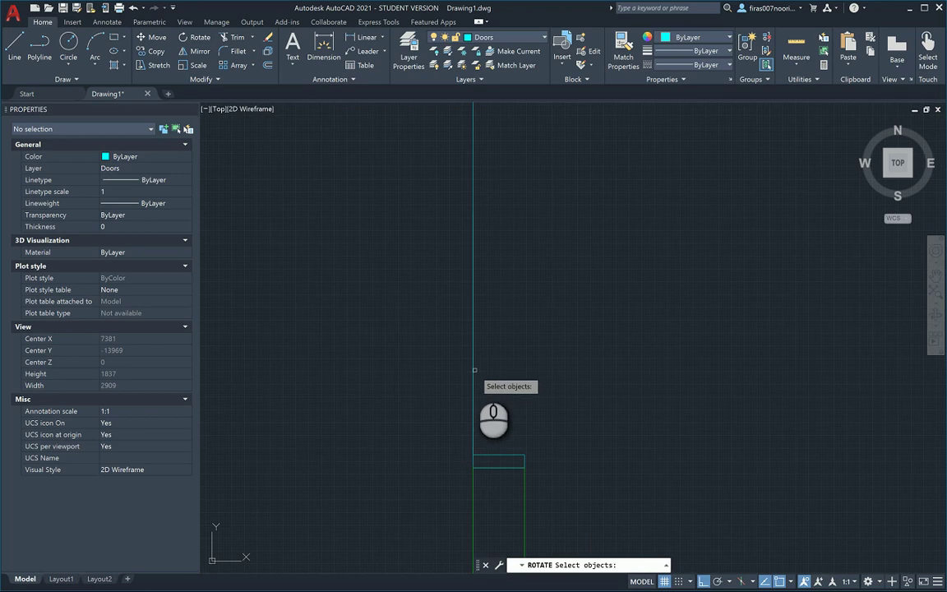
left_click(474, 369)
key("Return")
left_click(473, 456)
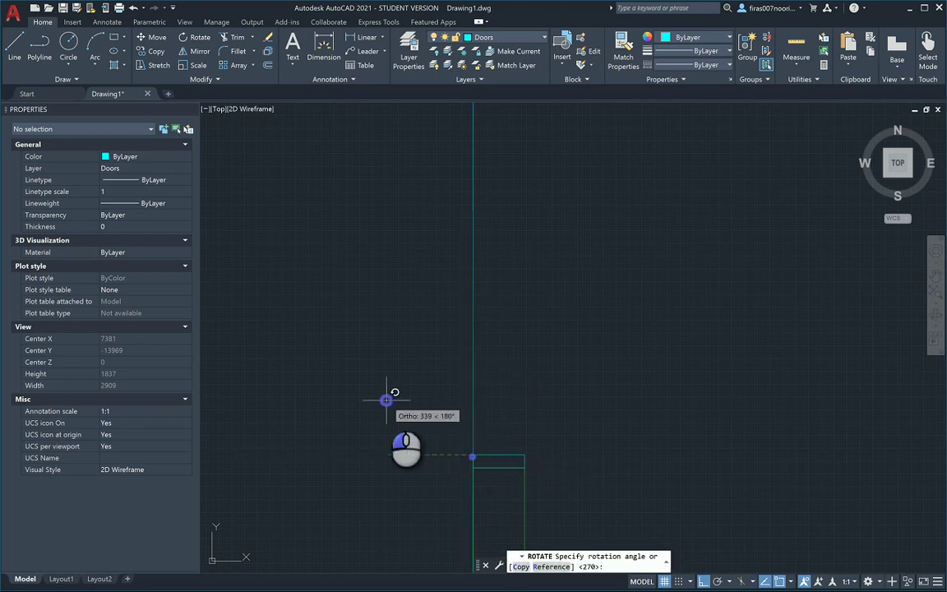
left_click(386, 400)
scroll(414, 380, "down", 3)
key("Escape")
key("ctrl+z")
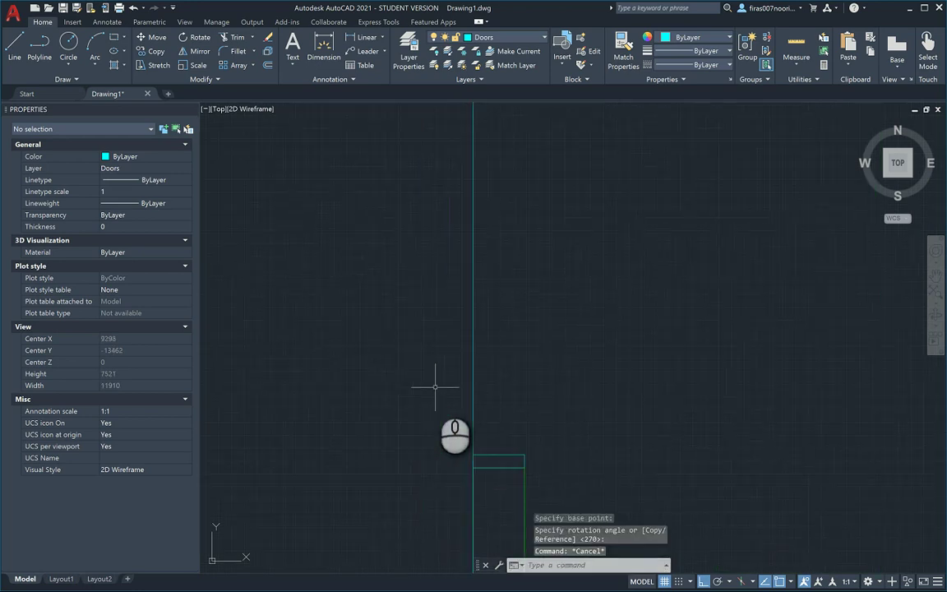
key("Escape")
type("ro")
key("Return")
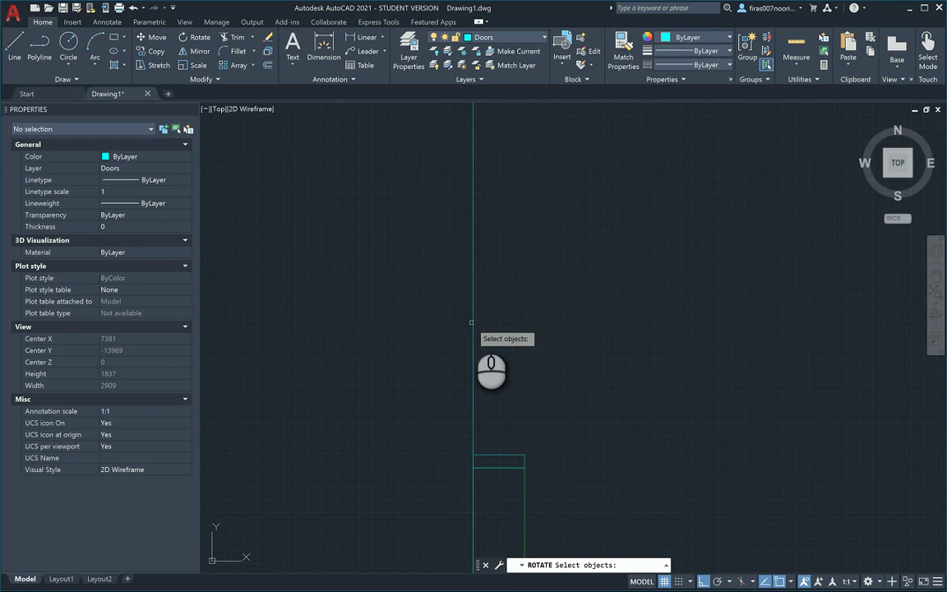
scroll(472, 323, "down", 5)
key("Escape")
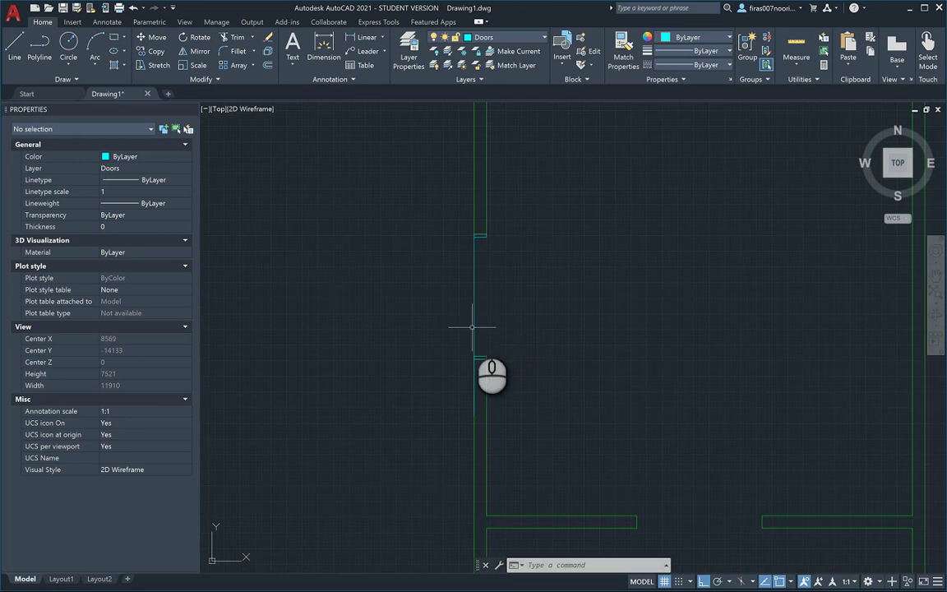
Step: Draw a door leaf line from the lower frame's upper-left corner up to the midpoint of the opening
type("l")
key("Return")
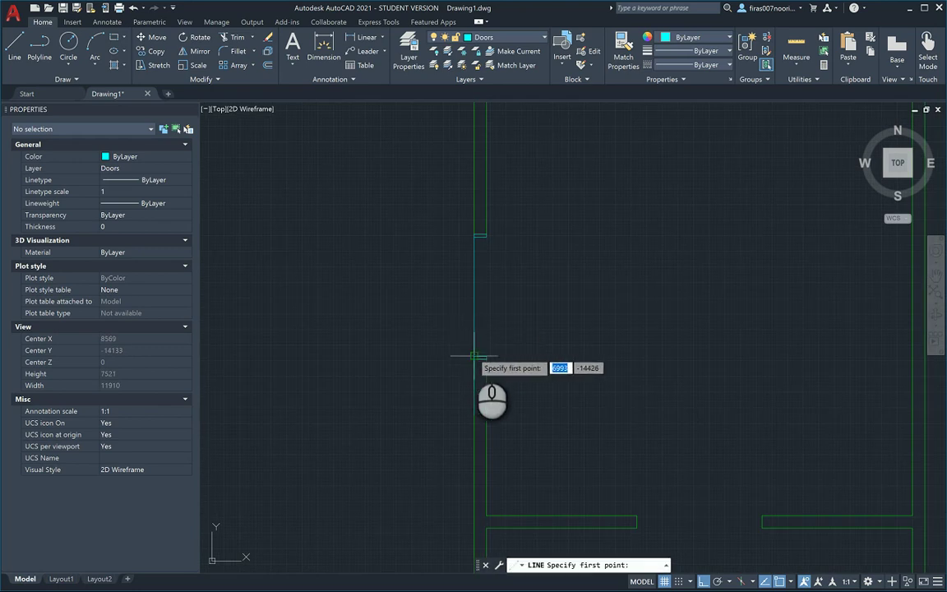
left_click(473, 356)
left_click(475, 306)
key("Escape")
key("Escape")
Step: Rotate the new door leaf line about the lower frame's upper-left corner so it points horizontally left from the opening
type("ro")
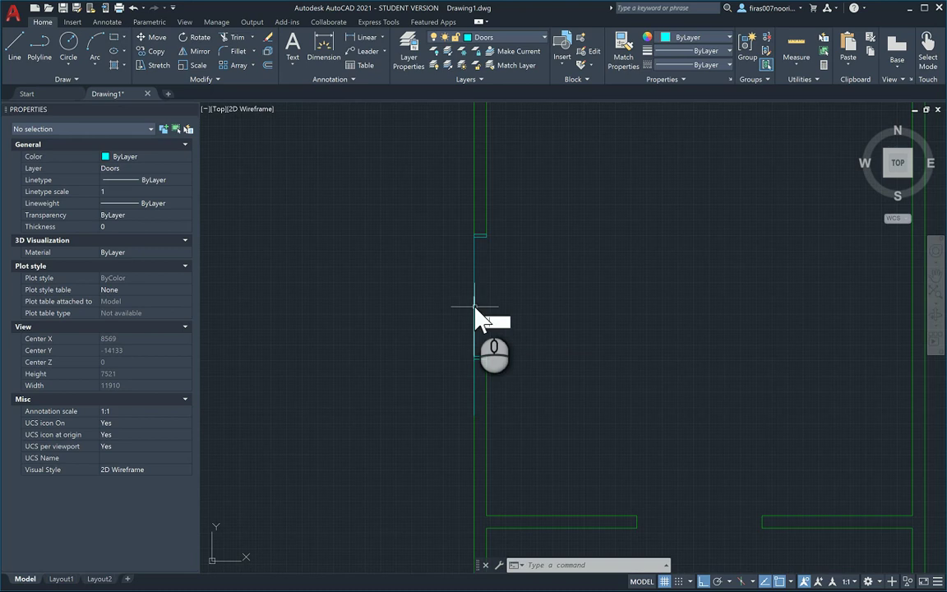
key("Return")
scroll(474, 341, "up", 4)
left_click(479, 362)
key("Return")
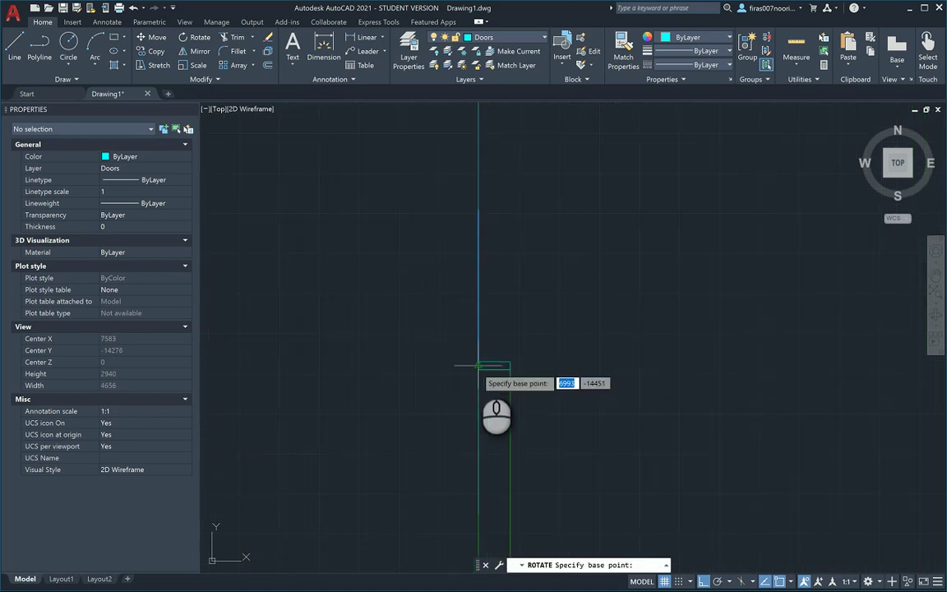
left_click(478, 361)
scroll(510, 292, "down", 2)
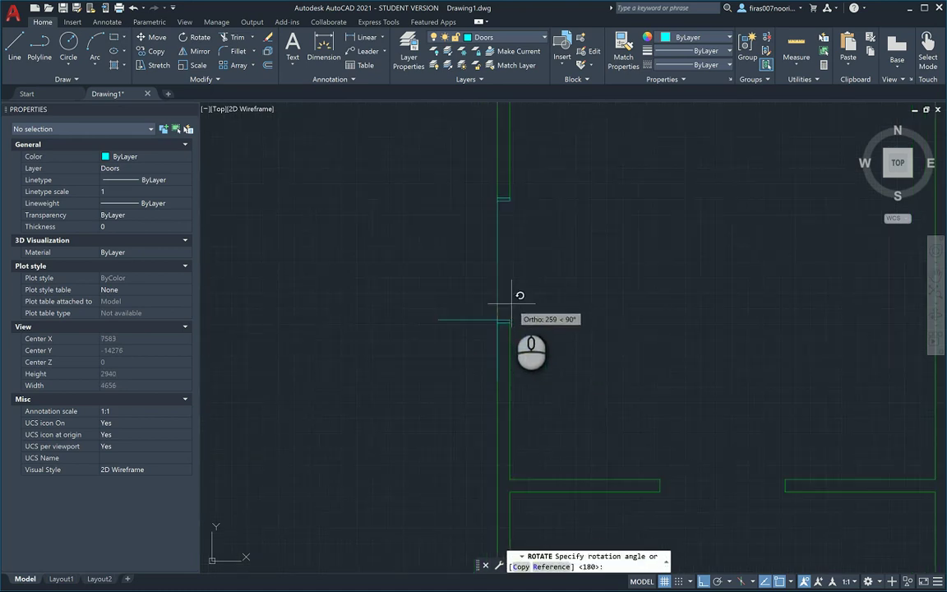
key("Escape")
key("Escape")
key("Escape")
Step: Offset the horizontal door leaf line upward by the stored offset distance to give the leaf its thickness
scroll(493, 308, "down", 2)
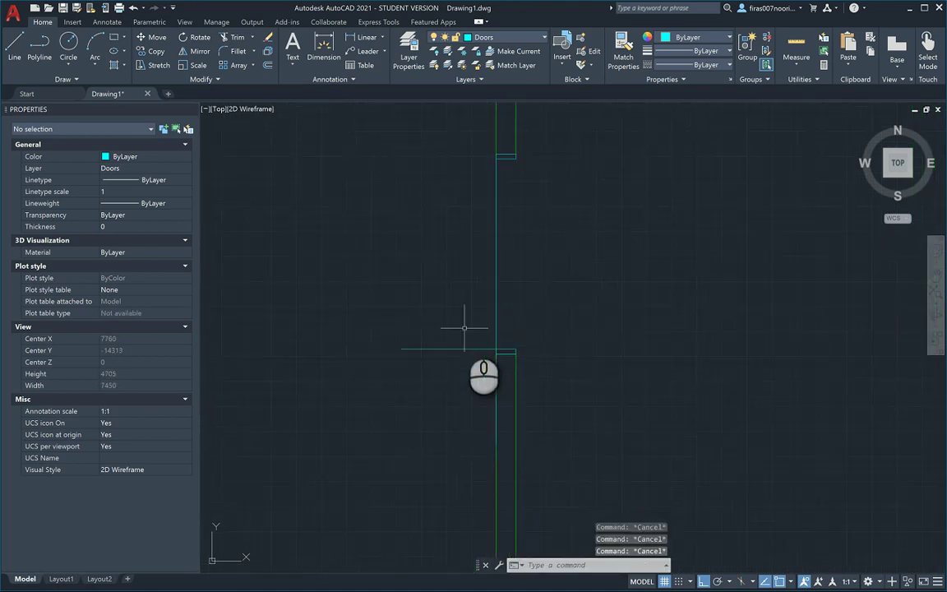
type("o")
key("Return")
key("Return")
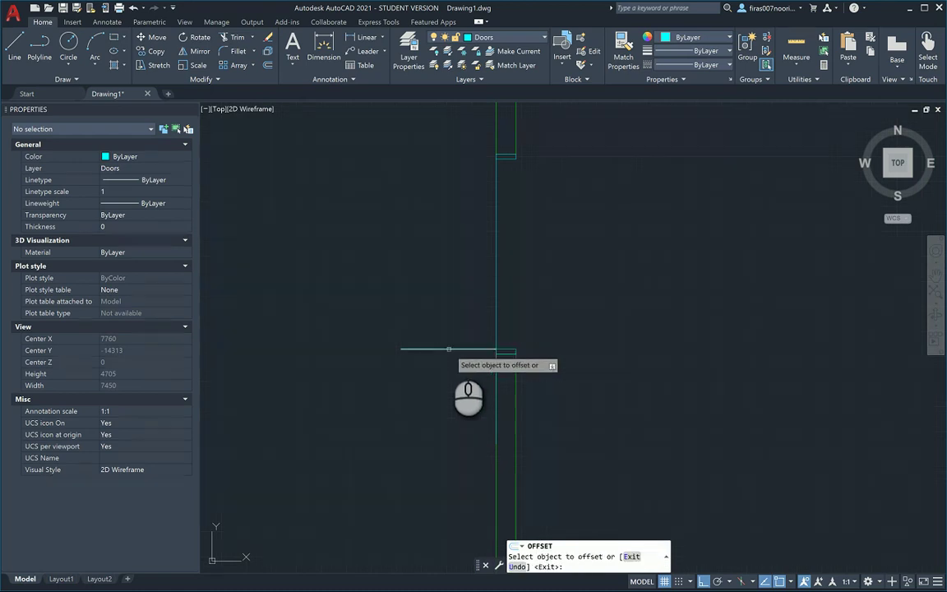
key("Escape")
key("Escape")
key("Escape")
scroll(398, 340, "up", 4)
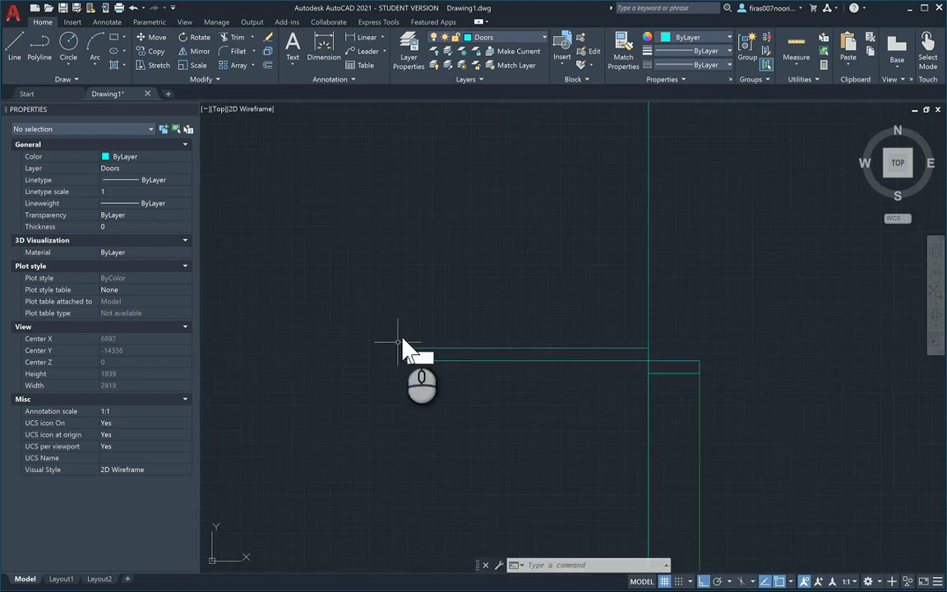
Step: Close both ends of the lower door leaf with short vertical lines between its two long edges
type("l")
key("Return")
left_click(404, 348)
left_click(404, 360)
key("Escape")
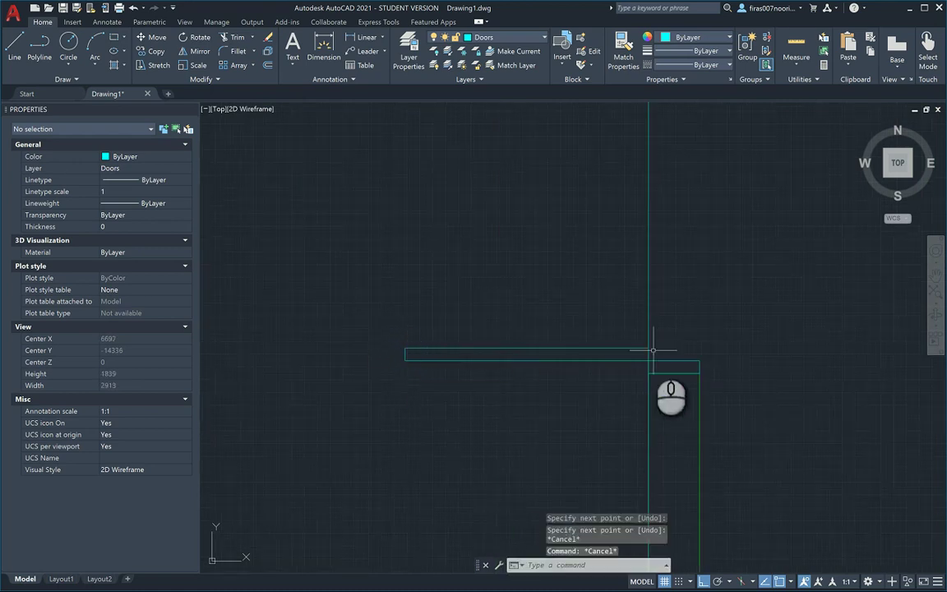
type("l")
key("Return")
left_click(649, 348)
left_click(648, 359)
key("Escape")
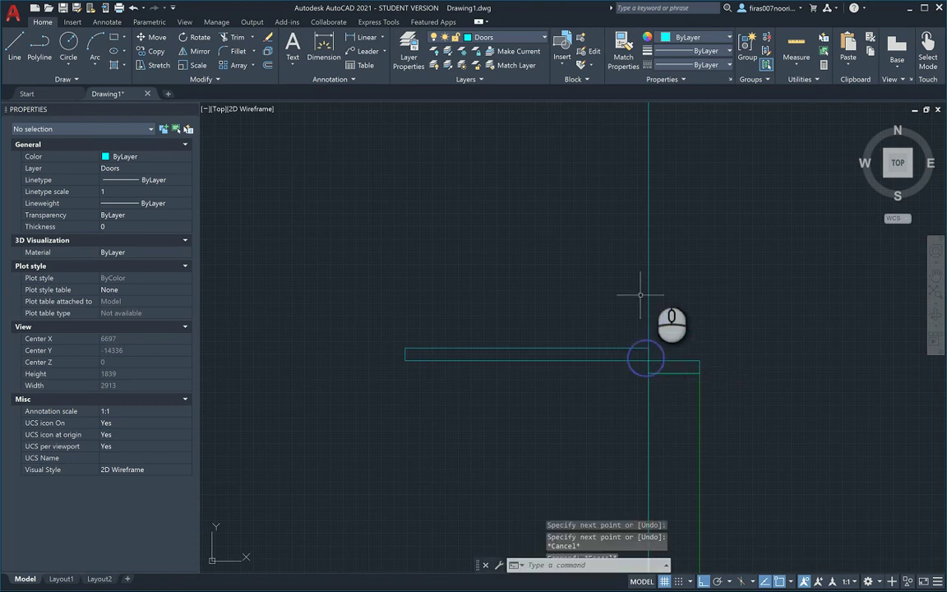
Step: Try erasing the vertical line across the door opening
left_click(648, 275)
scroll(630, 288, "down", 2)
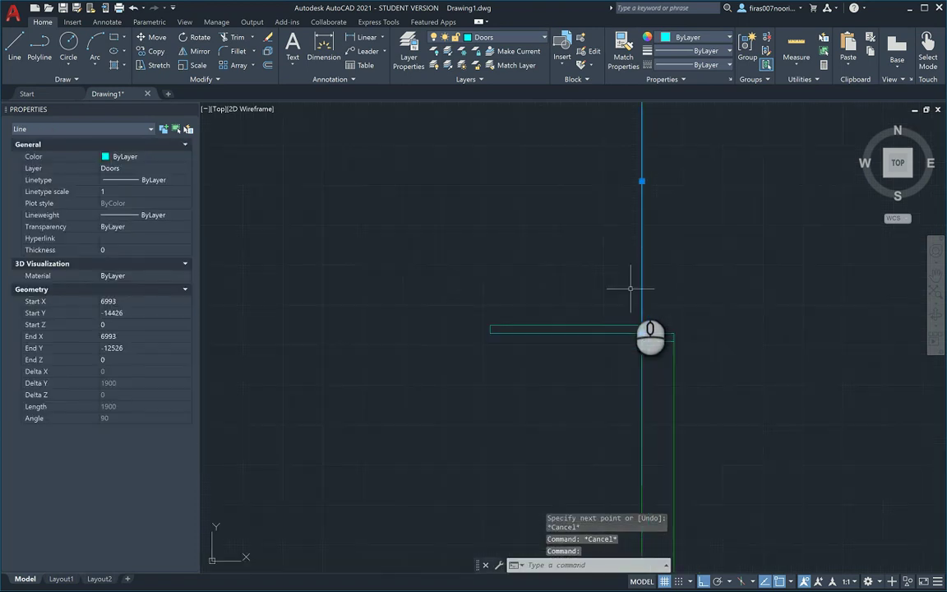
scroll(631, 288, "down", 2)
key("Delete")
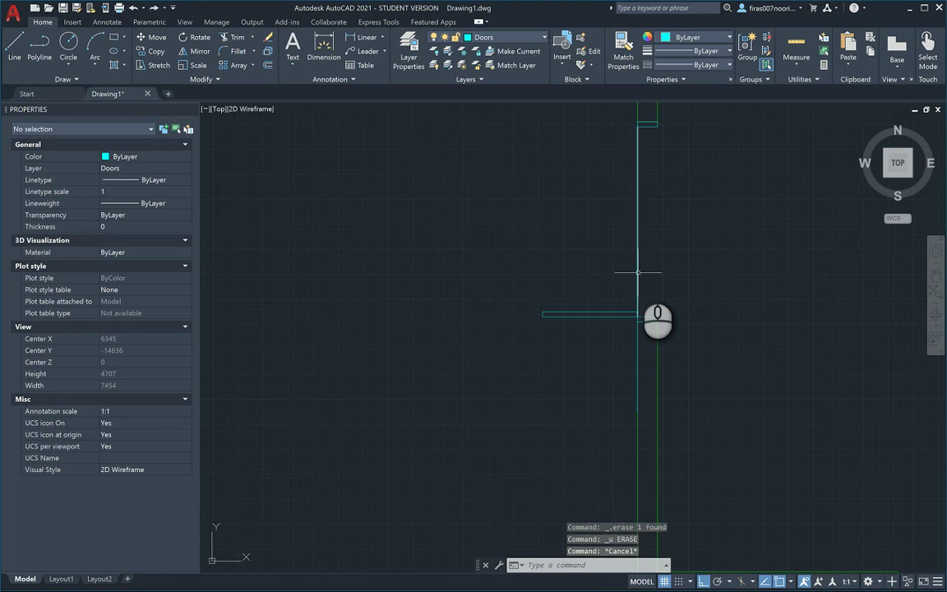
Step: Draw a circle centred on the lower frame's upper-left corner with its radius reaching the leaf's lower-left corner
type("c")
key("Return")
scroll(647, 343, "up", 4)
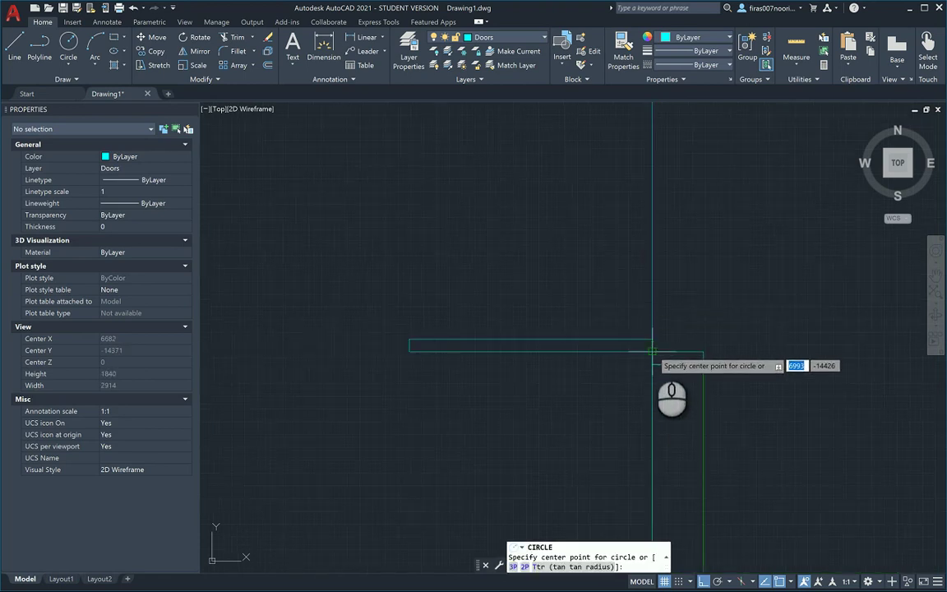
left_click(652, 351)
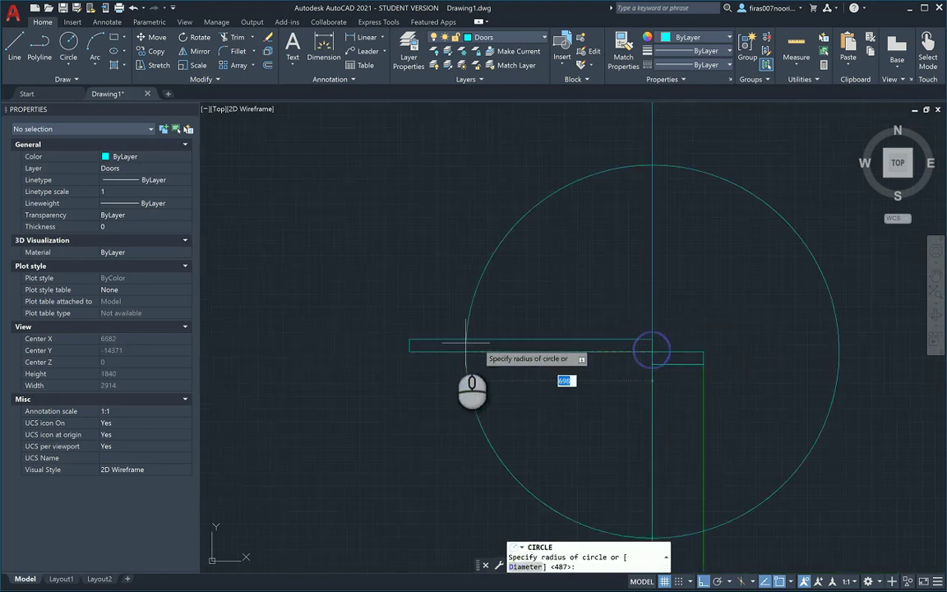
left_click(411, 352)
Step: Trim the circle down to the quarter arc between the leaf's outer end and the midpoint of the opening
scroll(412, 352, "down", 6)
type("tr")
key("Return")
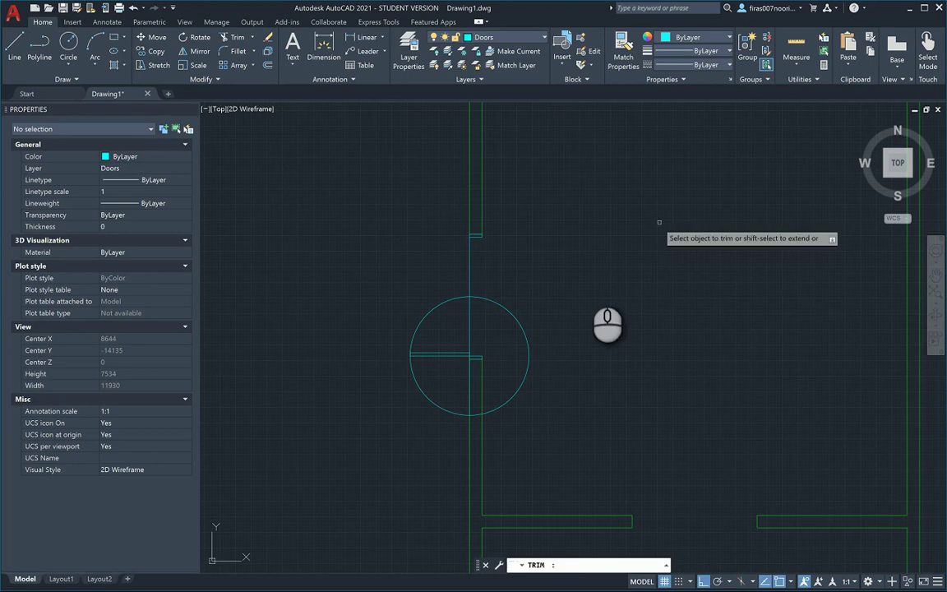
left_click_drag(530, 288, 499, 323)
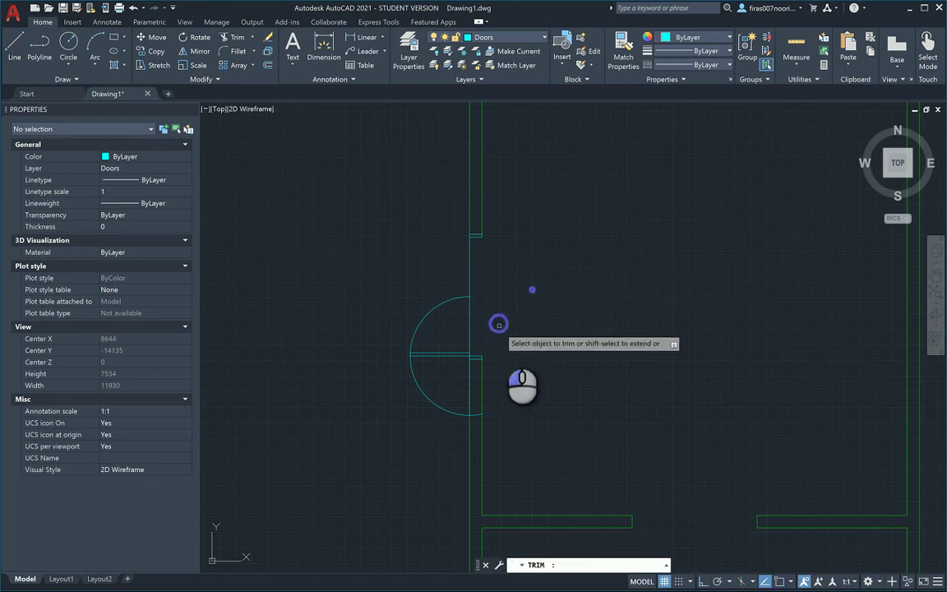
left_click(477, 417)
left_click(477, 406)
left_click(447, 409)
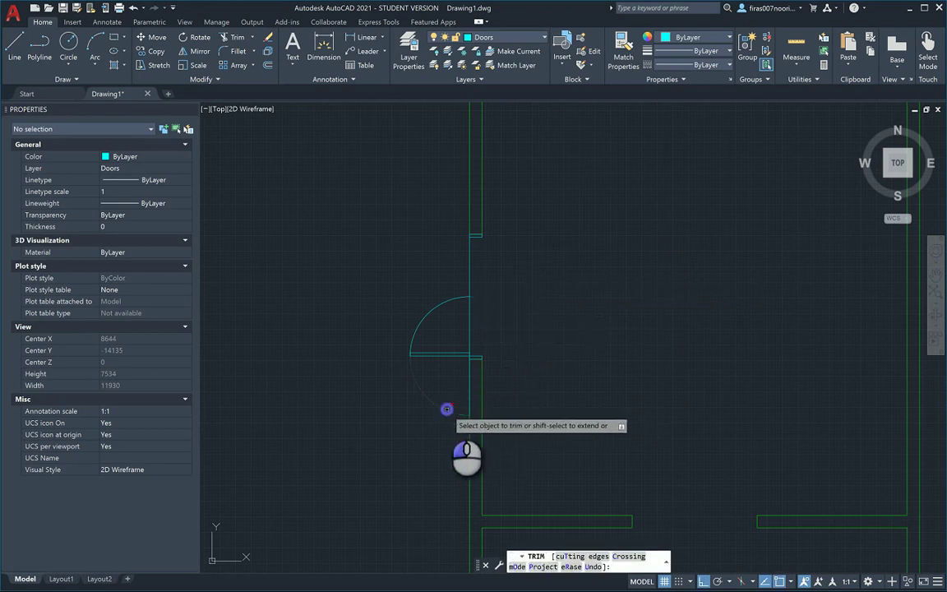
left_click_drag(447, 409, 448, 406)
key("Escape")
key("Escape")
Step: Erase the leftover door line running down along the wall below the lower frame
scroll(451, 386, "up", 3)
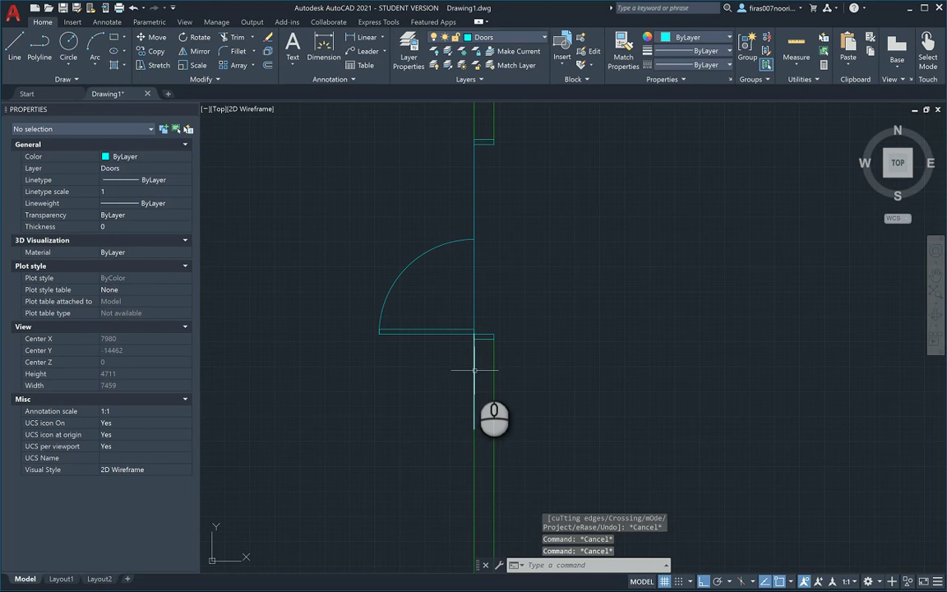
left_click(475, 368)
key("Delete")
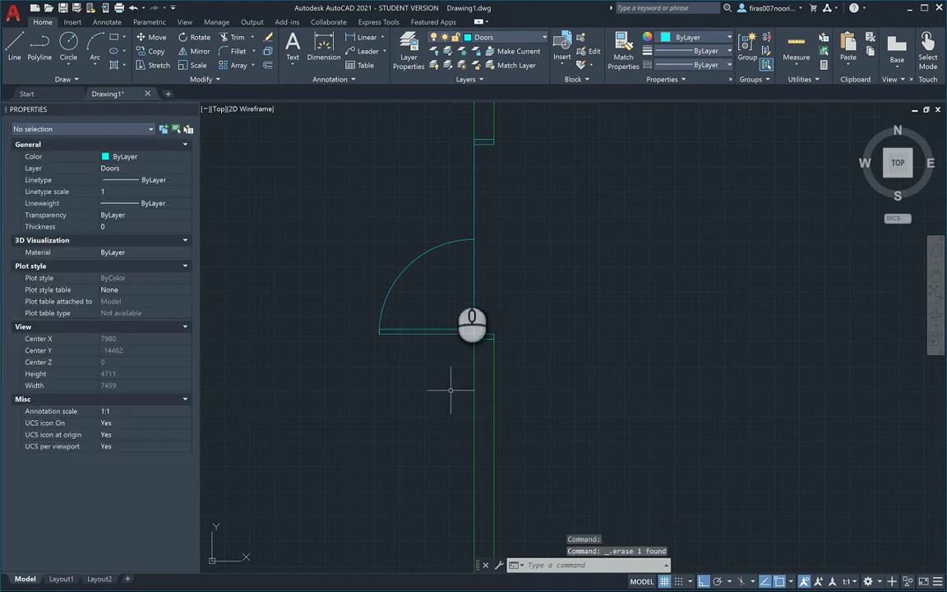
Step: Mirror the lower door leaf and its swing arc about a horizontal line through the opening's midpoint, keeping the original
scroll(448, 319, "down", 1)
key("Escape")
key("Escape")
type("mi")
key("Return")
left_click(438, 229)
left_click(346, 355)
scroll(434, 304, "up", 1)
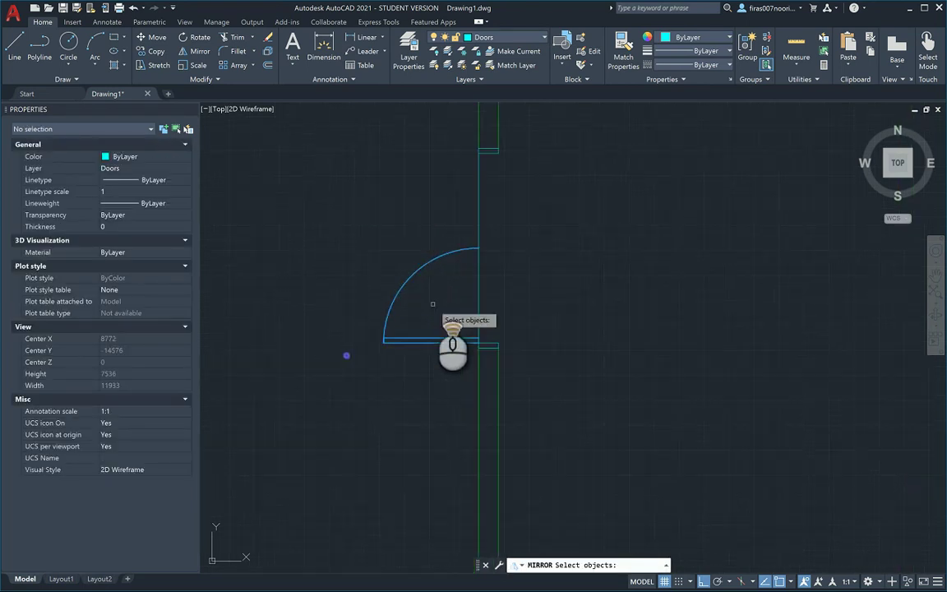
left_click(440, 311)
left_click(491, 339)
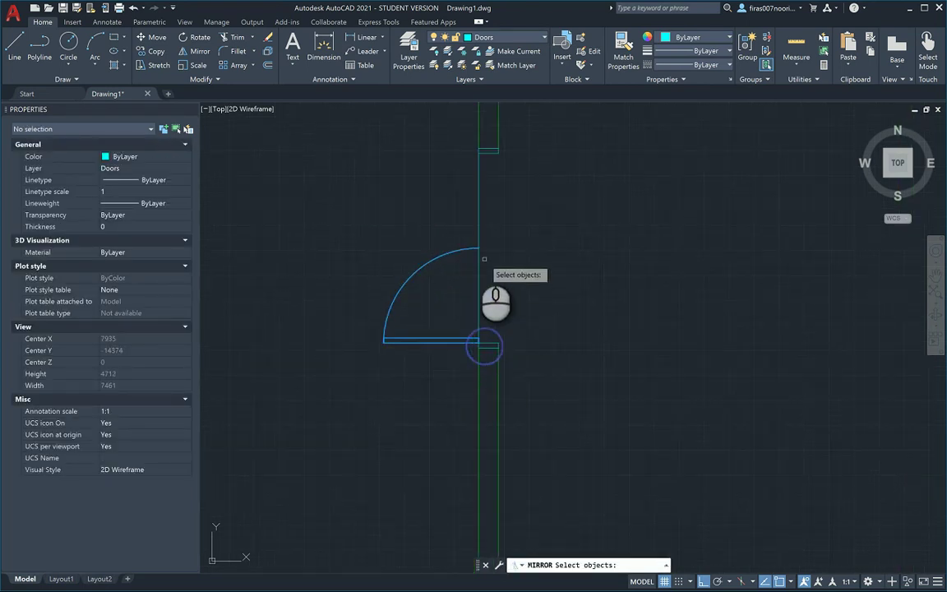
key("Return")
left_click(475, 247)
left_click(586, 250)
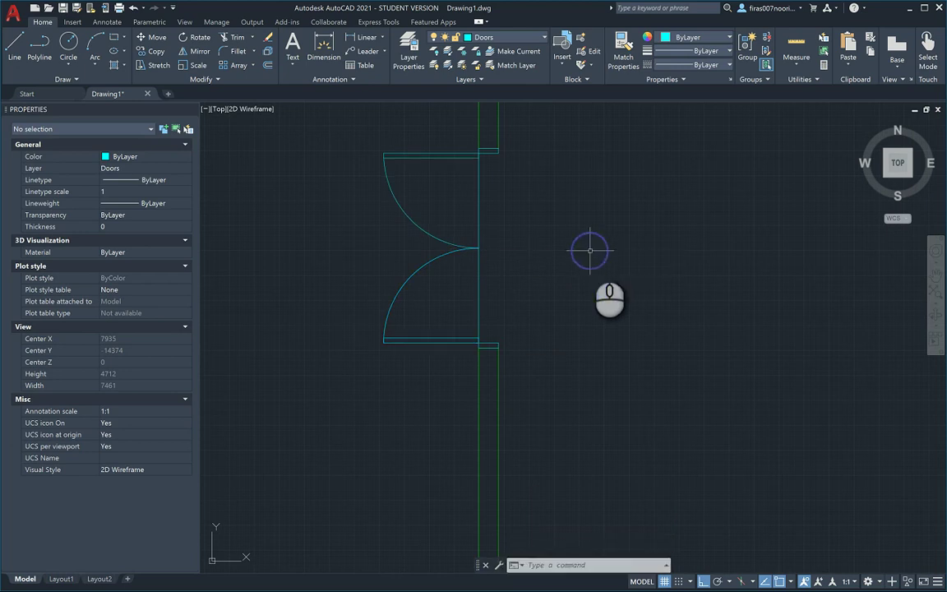
key("Return")
Step: Erase the vertical line across the opening between the two door frames
left_click(488, 194)
left_click(475, 205)
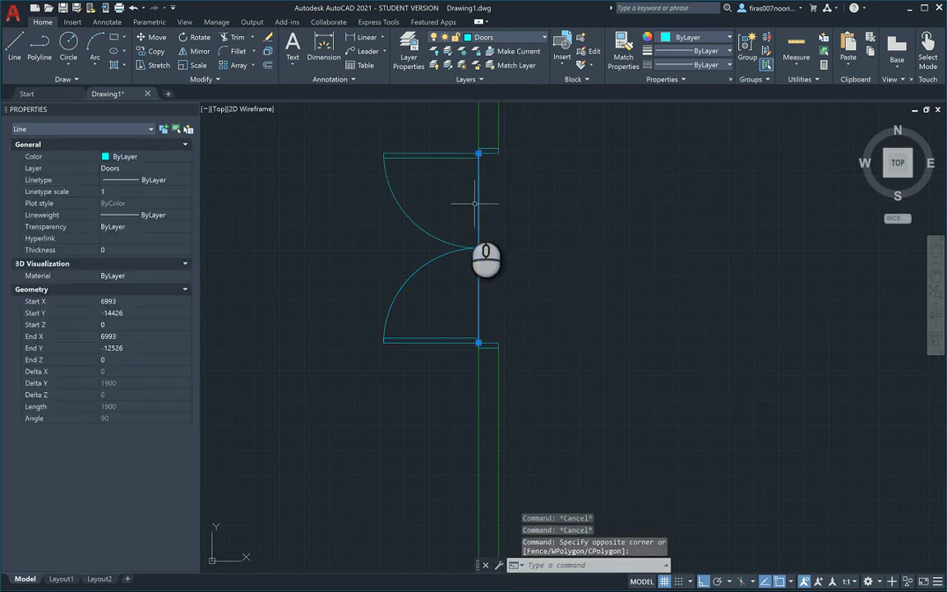
key("Delete")
key("Escape")
Step: Copy the whole double door with both frames from the lower frame's lower-right corner about 3300 horizontally right into empty space
type("co")
key("Return")
scroll(465, 145, "up", 4)
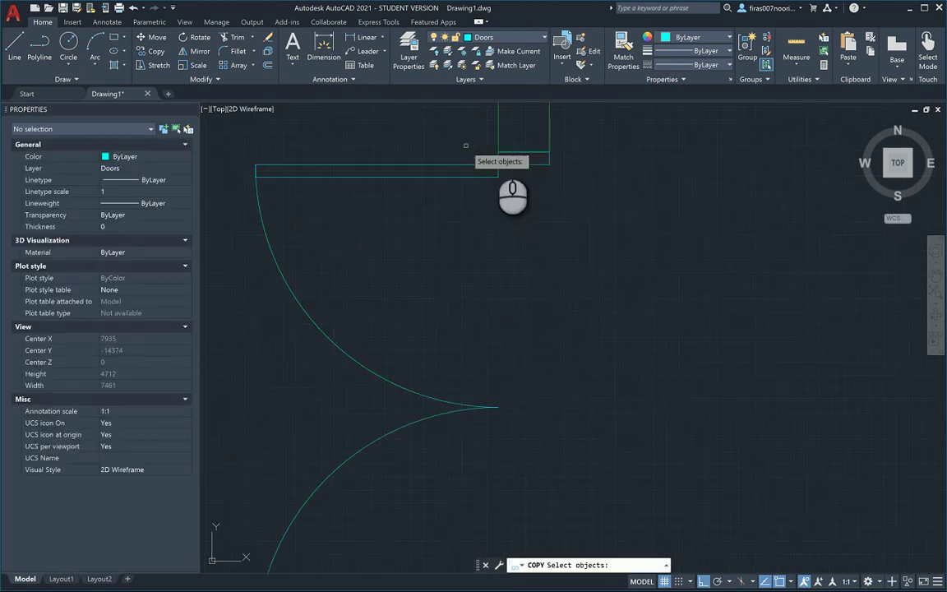
left_click(518, 161)
scroll(516, 162, "down", 3)
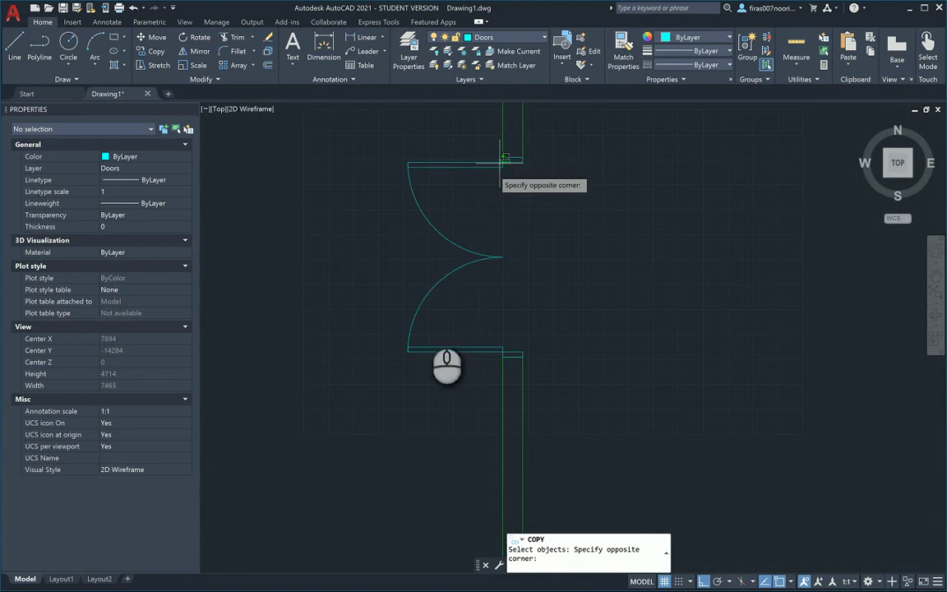
left_click(444, 354)
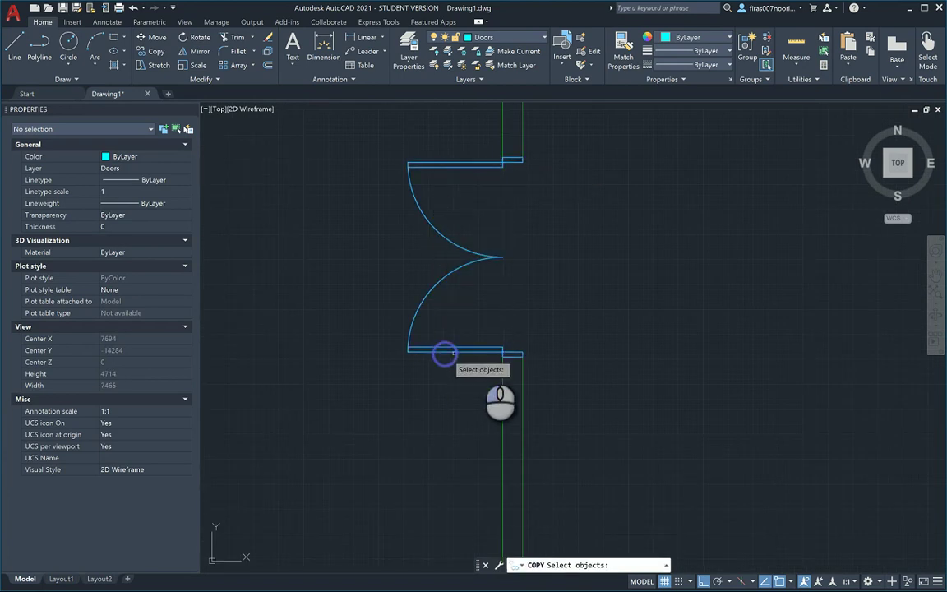
key("Return")
left_click(523, 357)
scroll(582, 364, "down", 5)
middle_click_drag(639, 372, 479, 271)
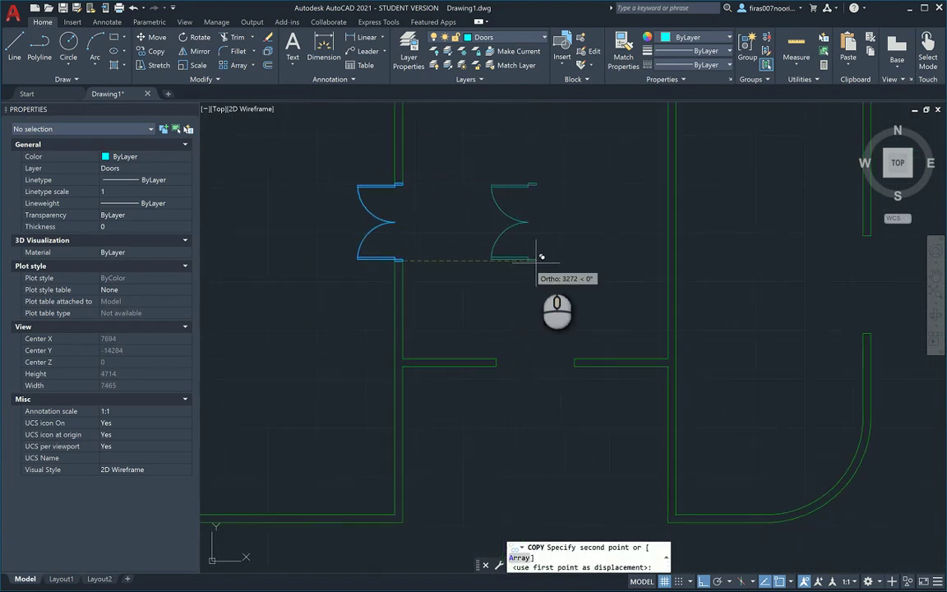
left_click(538, 263)
key("Escape")
Step: Rotate the copied double door 90° clockwise so its leaves point upward, using a base point just beside it
type("ro")
key("Return")
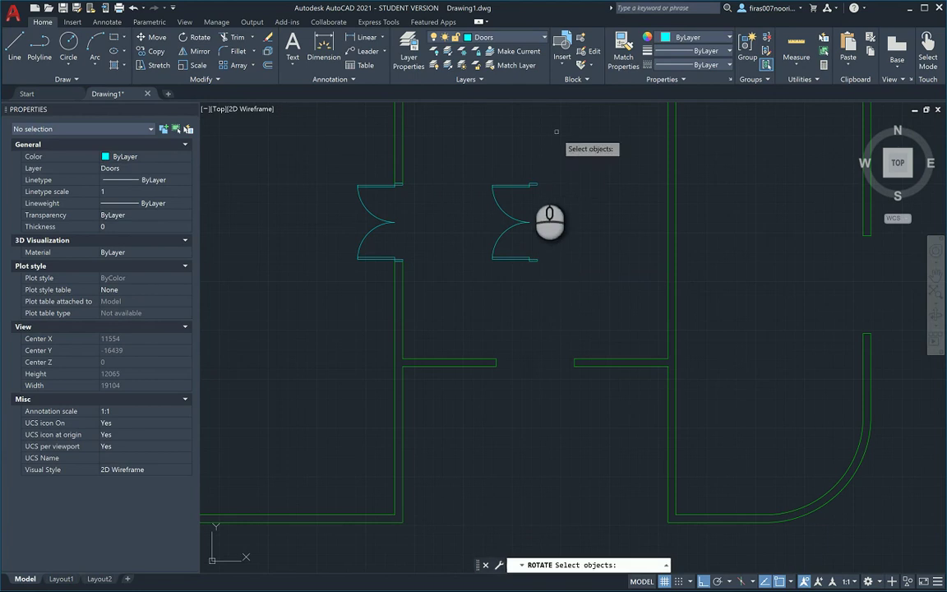
left_click(548, 132)
left_click(459, 280)
key("Return")
left_click(552, 212)
left_click(549, 248)
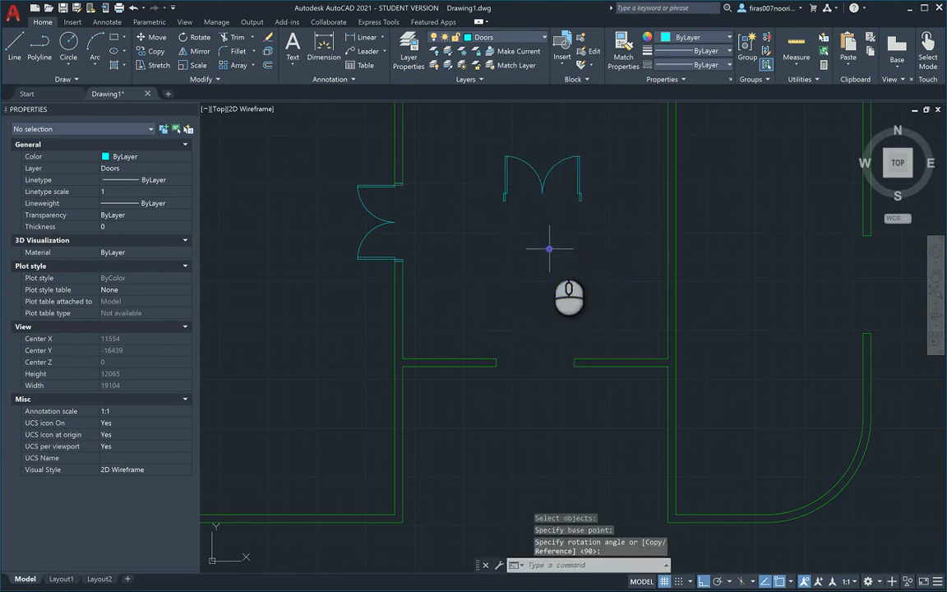
Step: Move the rotated double door into the horizontal wall's opening, placing its right frame's lower-right corner on the wall end's lower corner
type("m")
key("Return")
type("p")
key("Return")
scroll(568, 209, "up", 2)
key("Return")
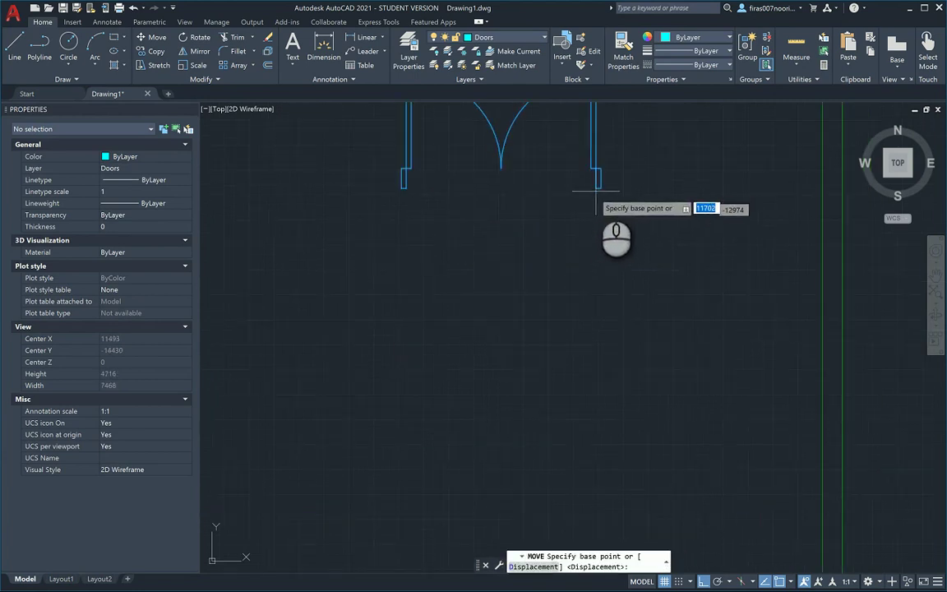
left_click(600, 188)
scroll(560, 224, "down", 3)
scroll(600, 292, "up", 5)
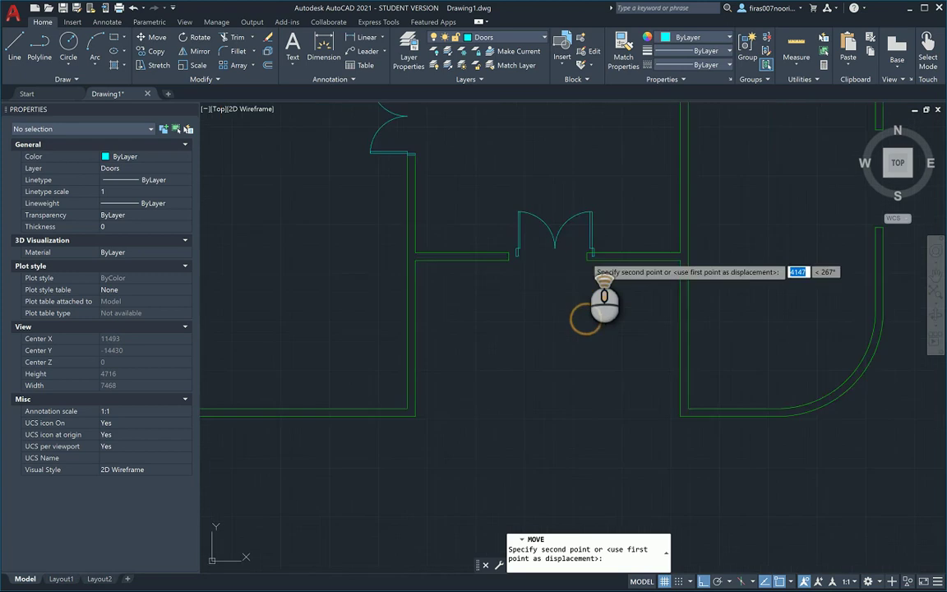
left_click(591, 298)
key("Escape")
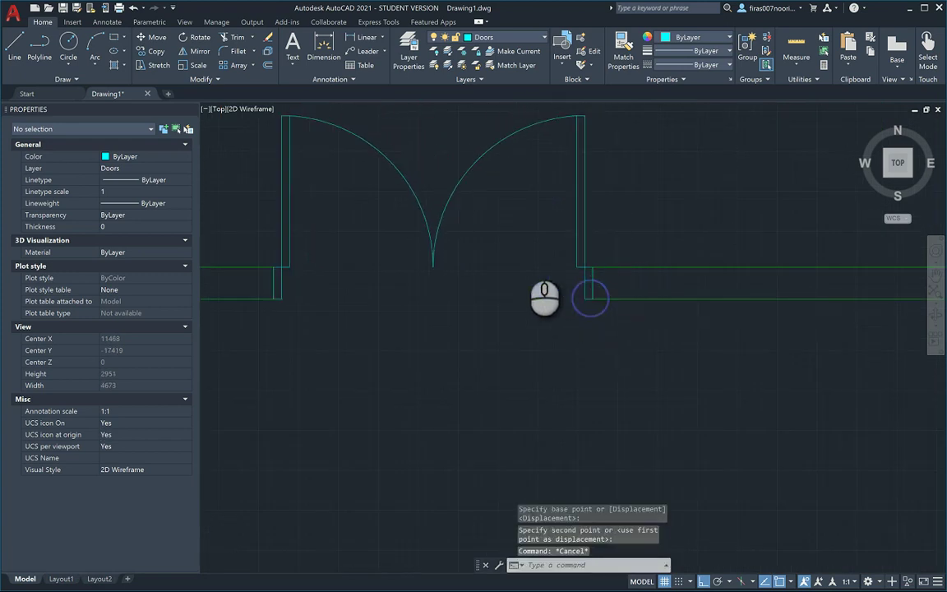
Step: Create a layer named Windows and make it the current layer
scroll(525, 248, "down", 5)
middle_click_drag(501, 211, 435, 341)
key("Escape")
type("la")
key("Return")
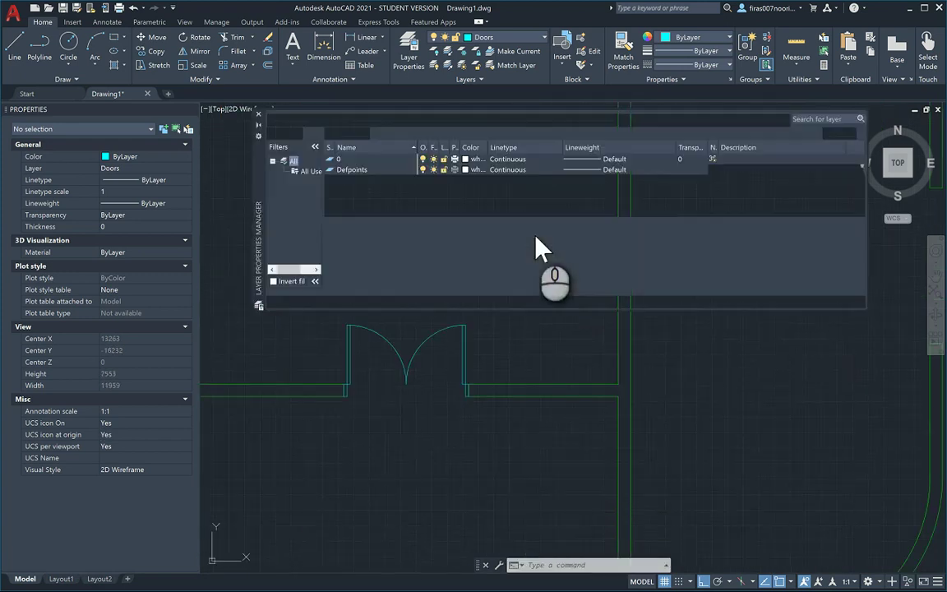
left_click(330, 133)
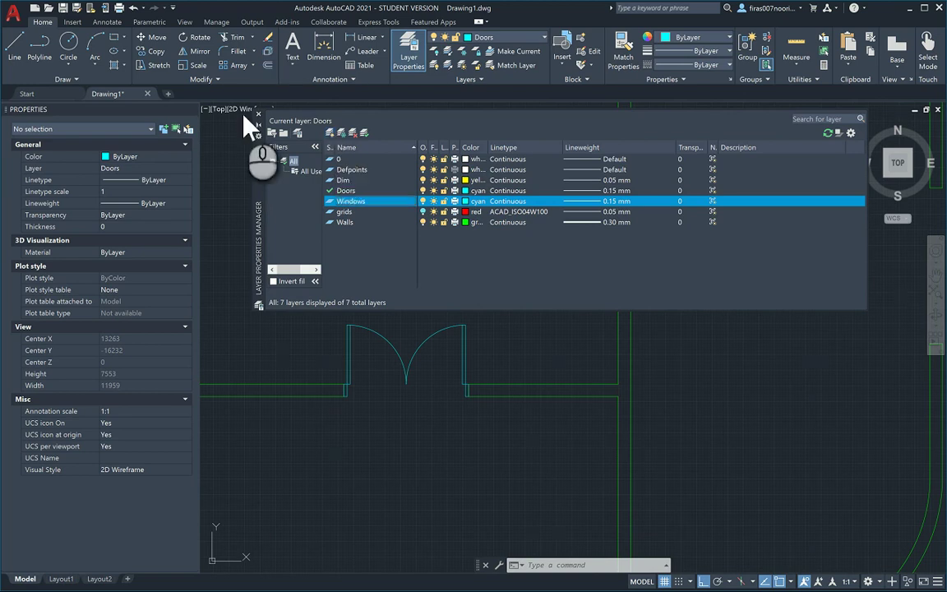
double_click(330, 201)
Step: Set the Windows layer colour to magenta and close the layer manager
left_click(471, 201)
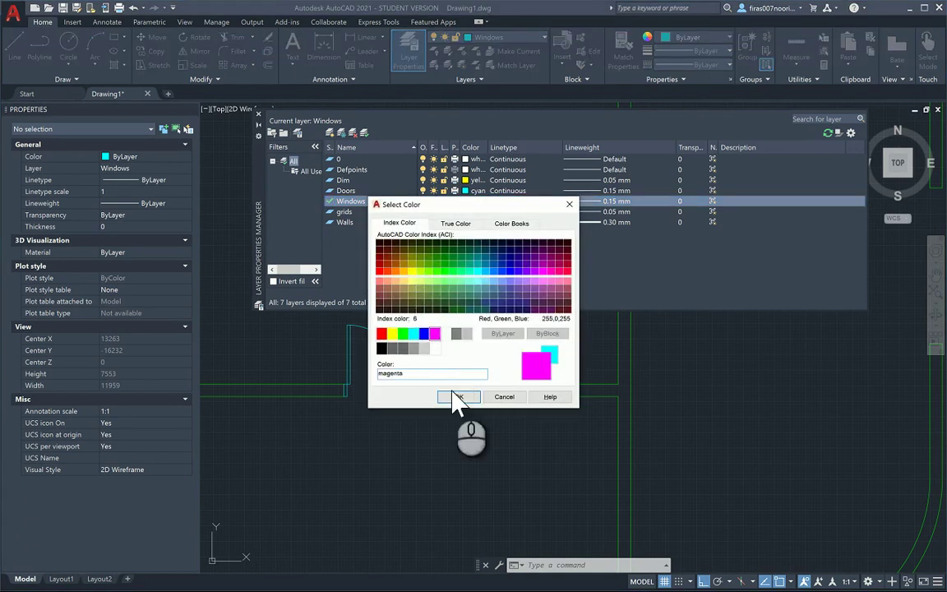
left_click(459, 396)
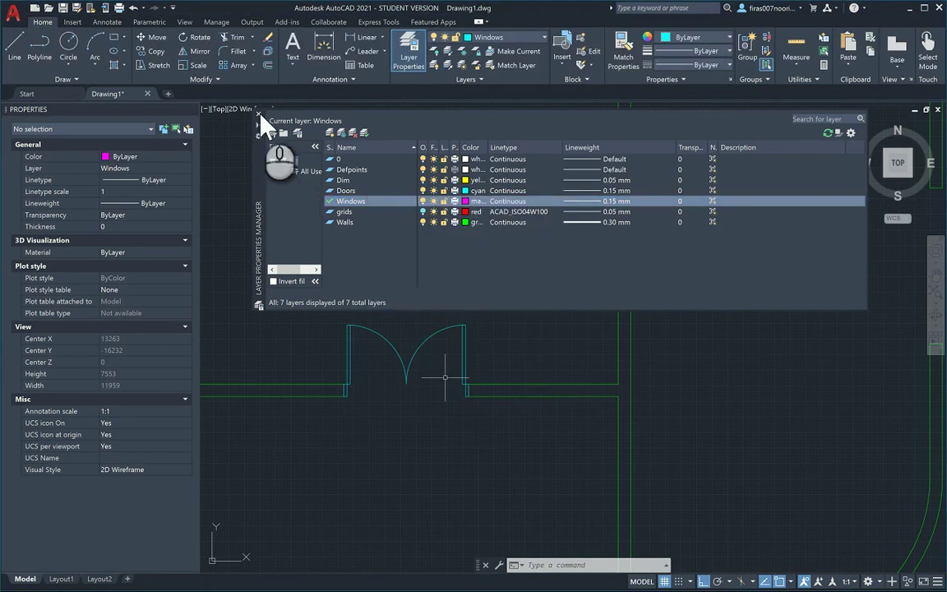
left_click(260, 114)
middle_click_drag(590, 288, 490, 439)
scroll(344, 198, "down", 3)
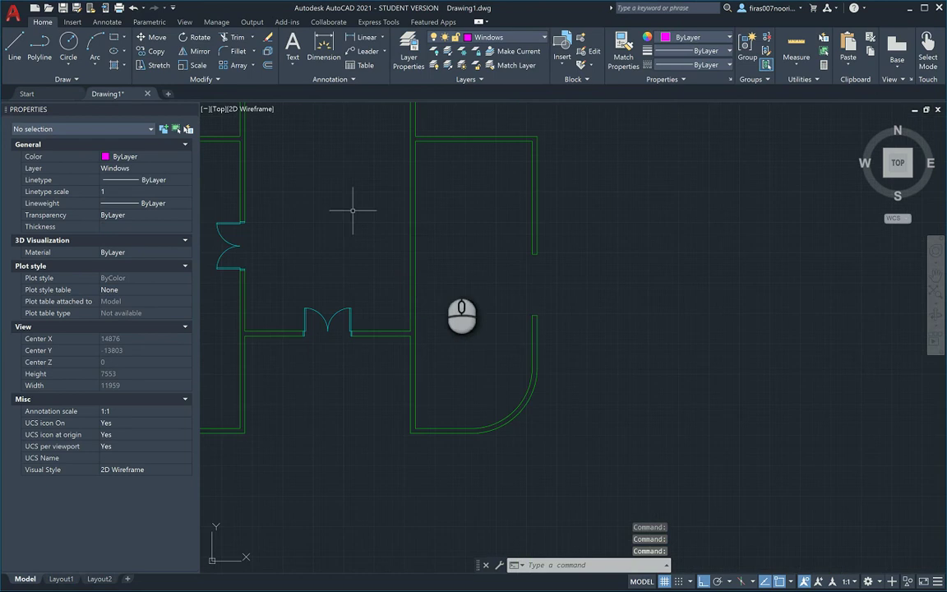
scroll(510, 258, "up", 4)
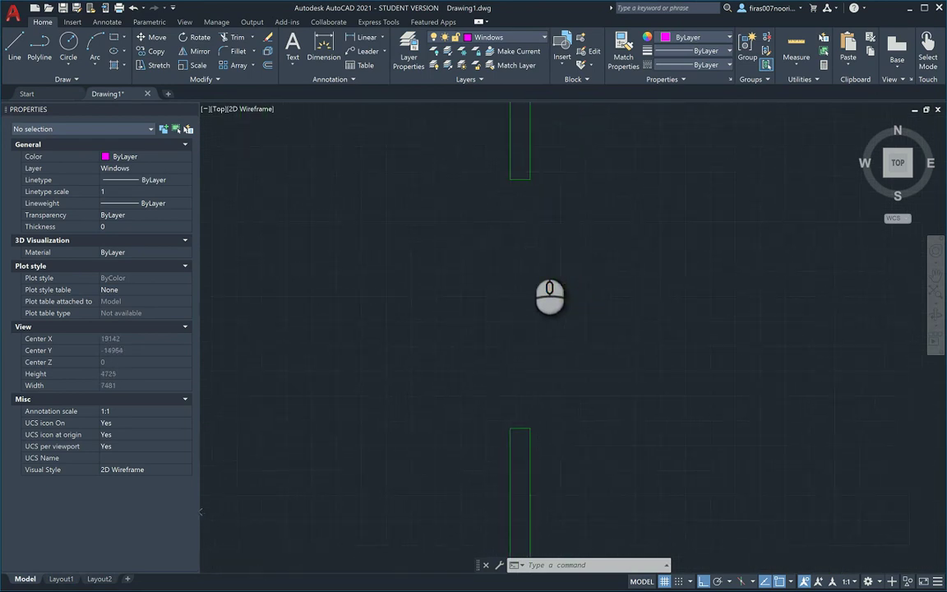
type("o")
key("Return")
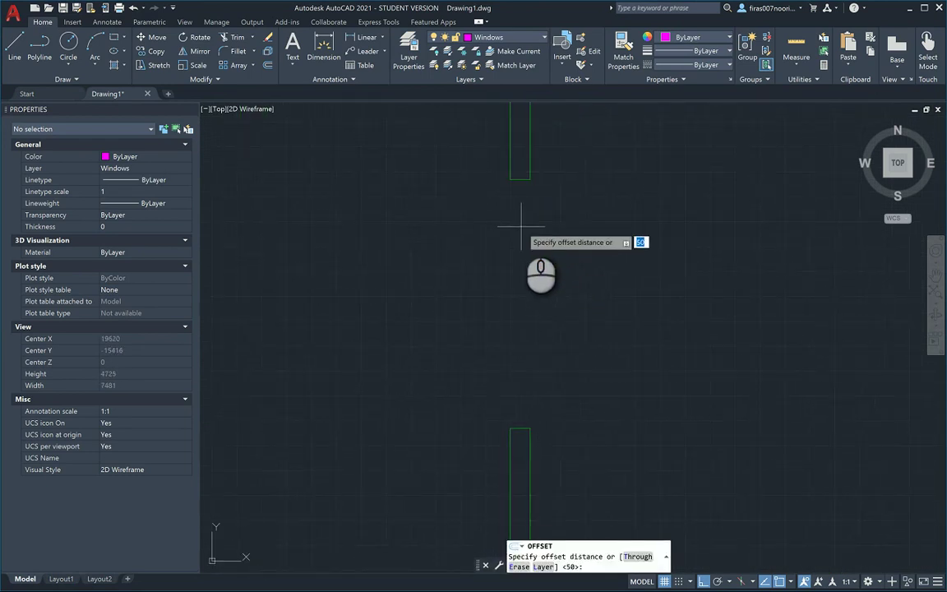
key("Escape")
scroll(521, 226, "down", 4)
key("Escape")
Step: Copy the upper frame of the vertical wall's double door from its upper-right corner to the upper wall end of the right exterior opening
mouse_move(344, 251)
middle_mouse_down()
mouse_move(503, 239)
mouse_move(494, 207)
middle_mouse_up()
mouse_move(378, 226)
middle_mouse_down()
mouse_move(452, 273)
mouse_move(613, 329)
middle_mouse_up()
scroll(481, 239, "up", 2)
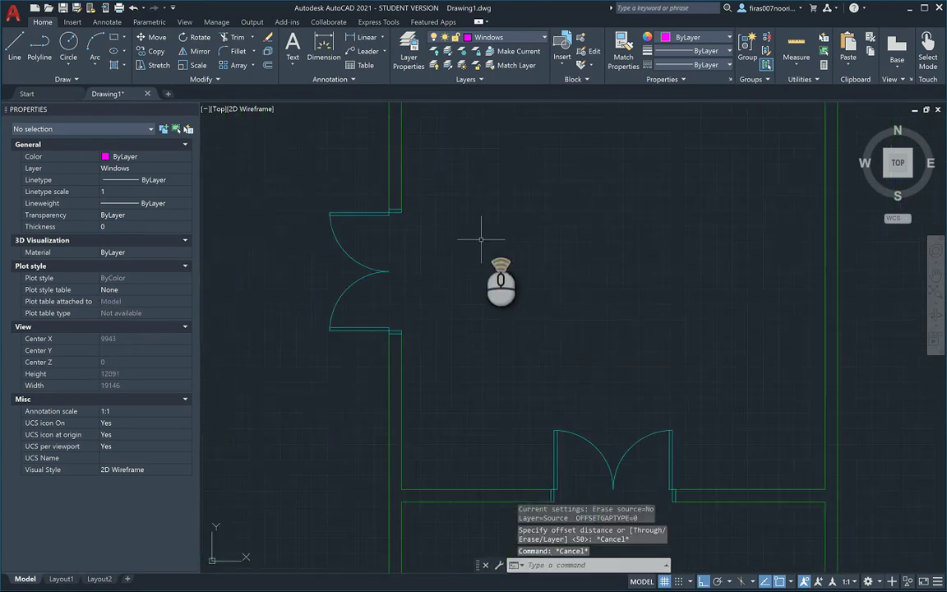
scroll(402, 238, "up", 6)
type("co")
key("Return")
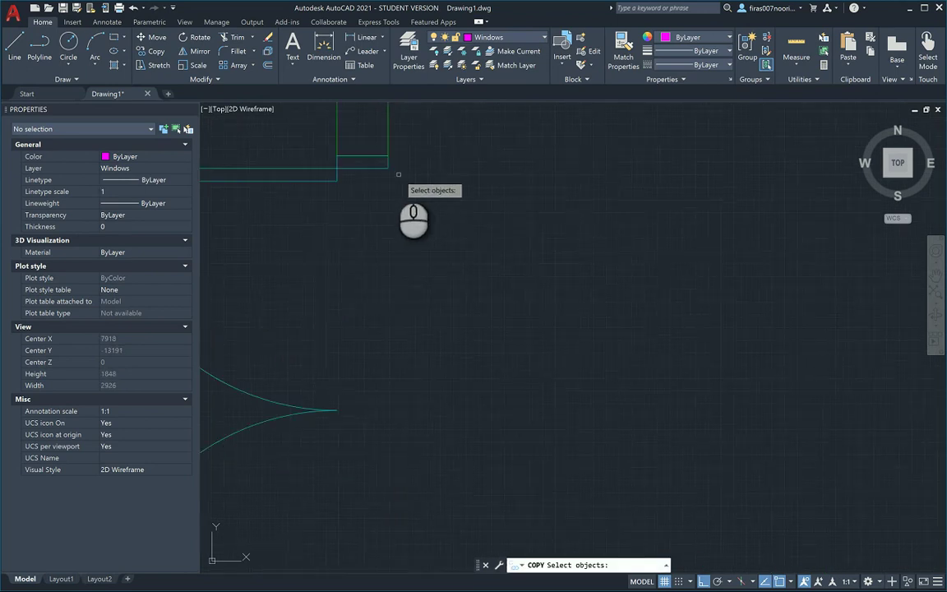
left_click(386, 168)
left_click(355, 164)
key("Return")
left_click(388, 155)
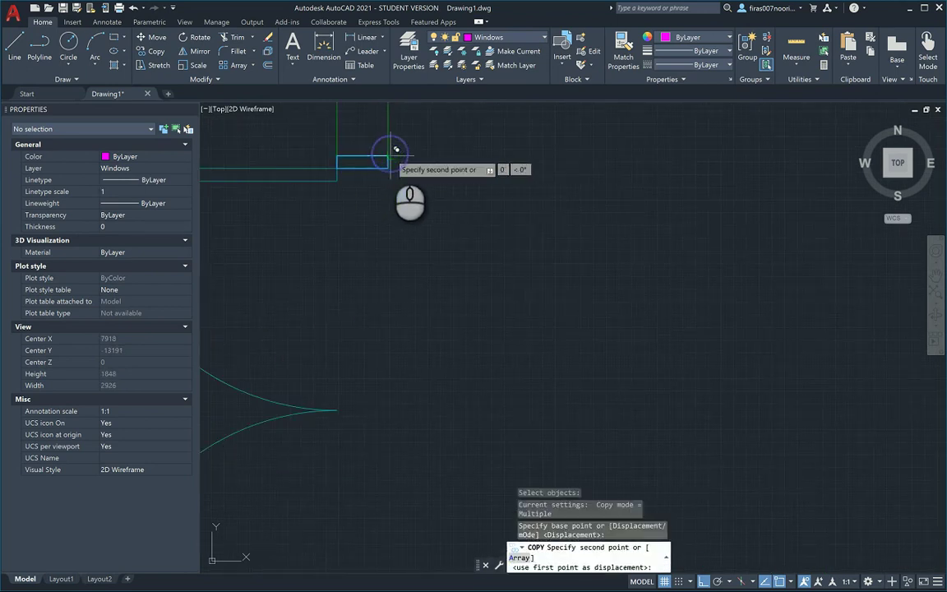
key("Escape")
key("Return")
left_click(377, 164)
key("Return")
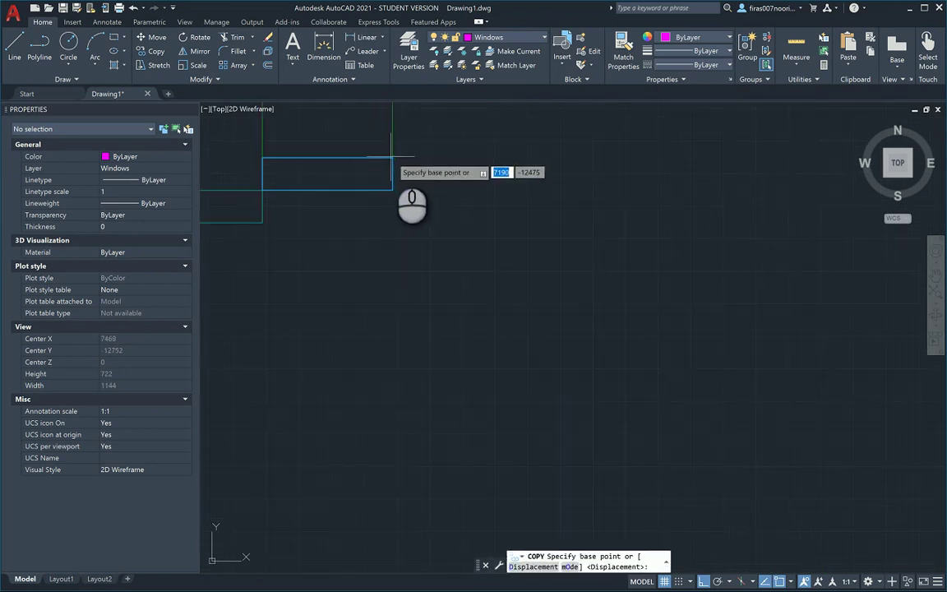
left_click(392, 157)
scroll(393, 157, "down", 10)
middle_click_drag(551, 159, 451, 223)
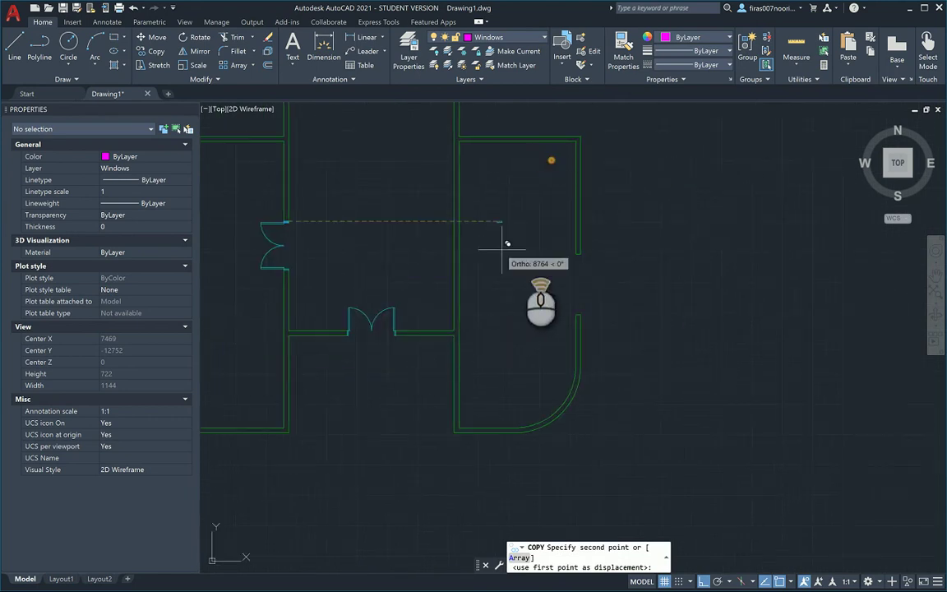
scroll(520, 253, "up", 4)
scroll(686, 244, "up", 3)
left_click(668, 259)
key("Escape")
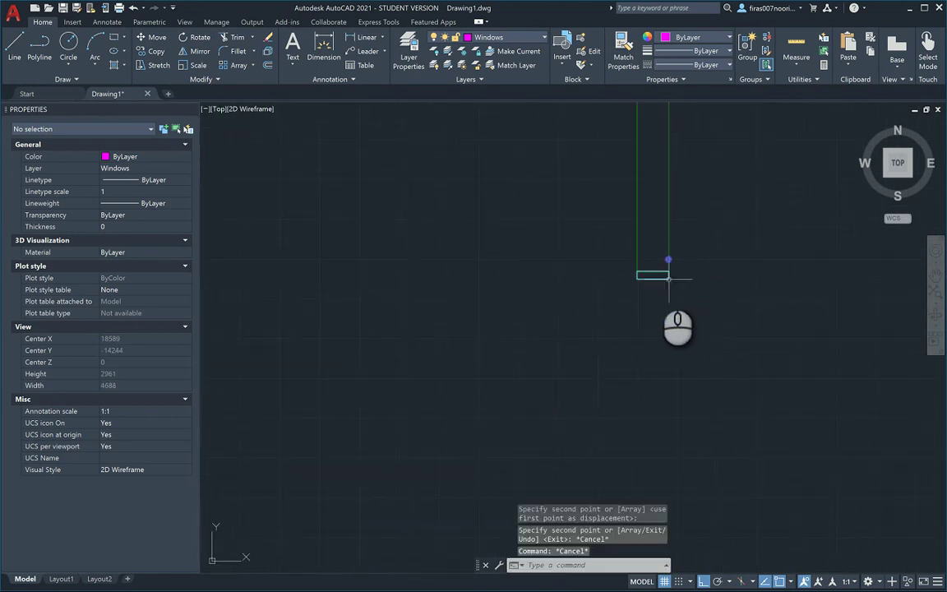
Step: Change the copied frame at the right exterior opening to the Windows layer
left_click(655, 275)
left_click(634, 308)
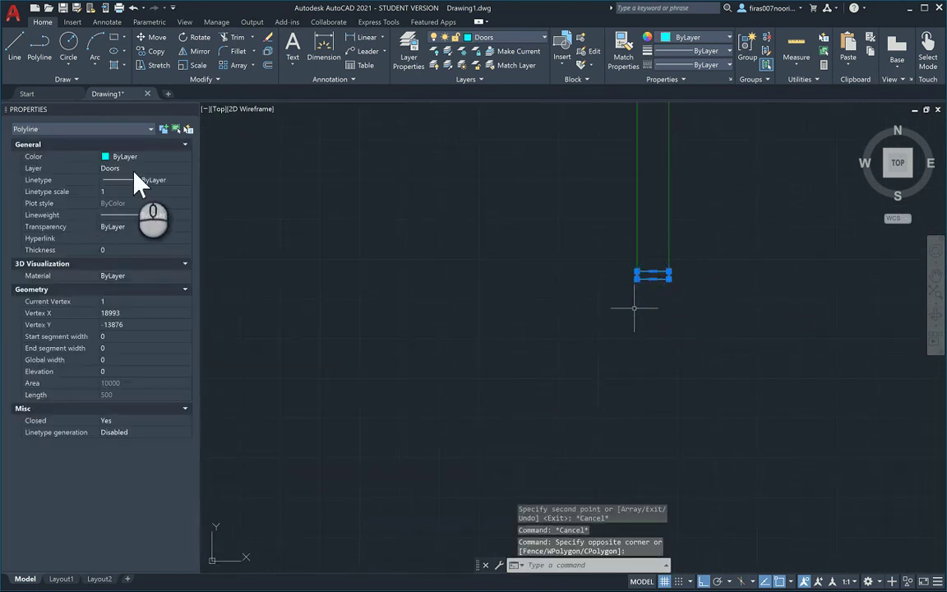
left_click(135, 168)
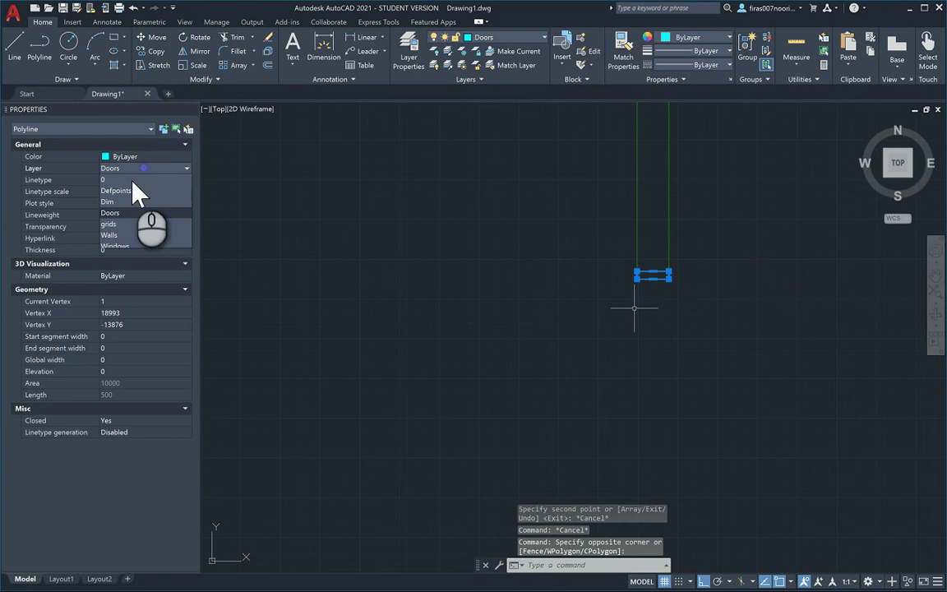
left_click(119, 245)
key("Escape")
key("Escape")
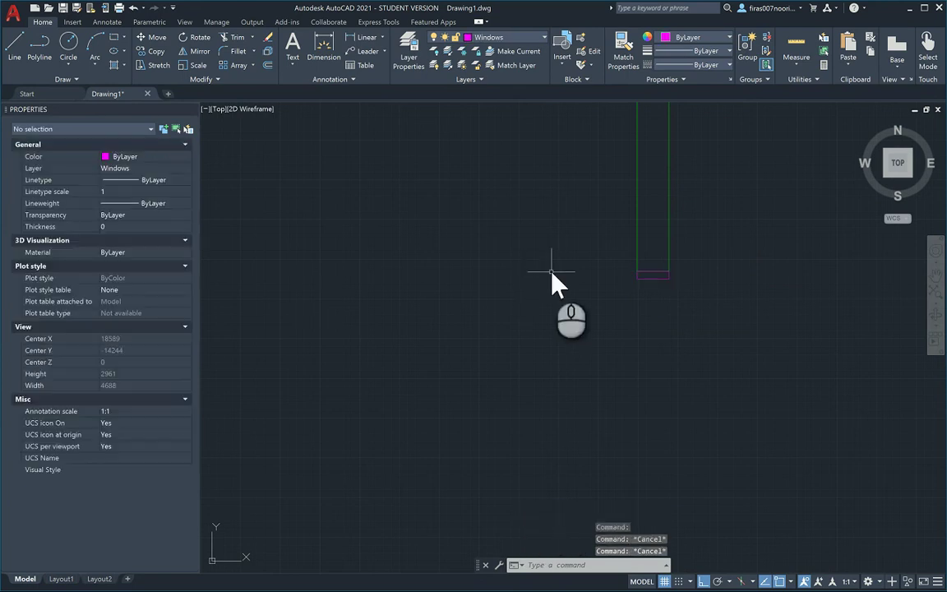
type("o")
key("Return")
key("Escape")
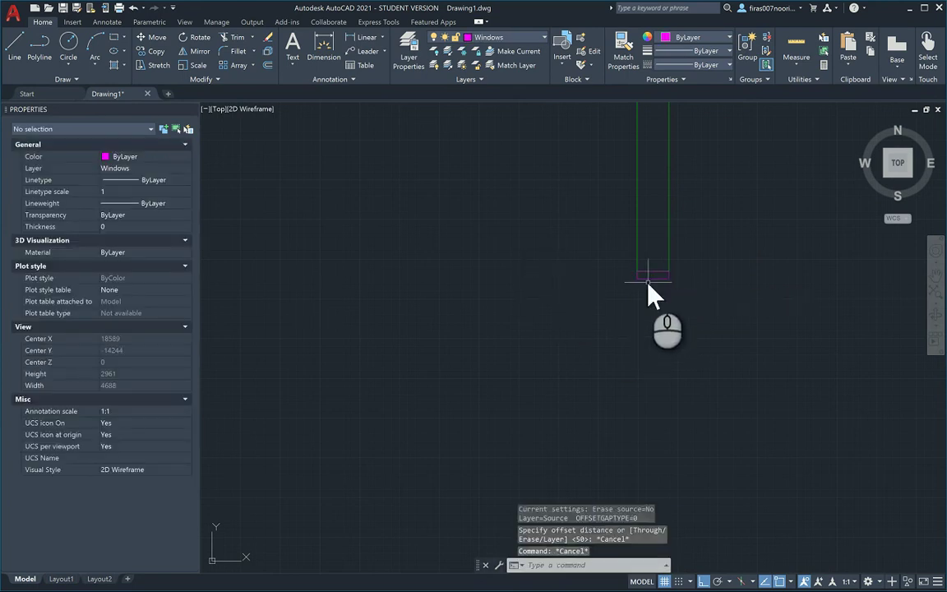
Step: Copy the window frame from its lower-right corner down to the upper-right corner of the opening's lower wall end
left_click(652, 277)
key("Return")
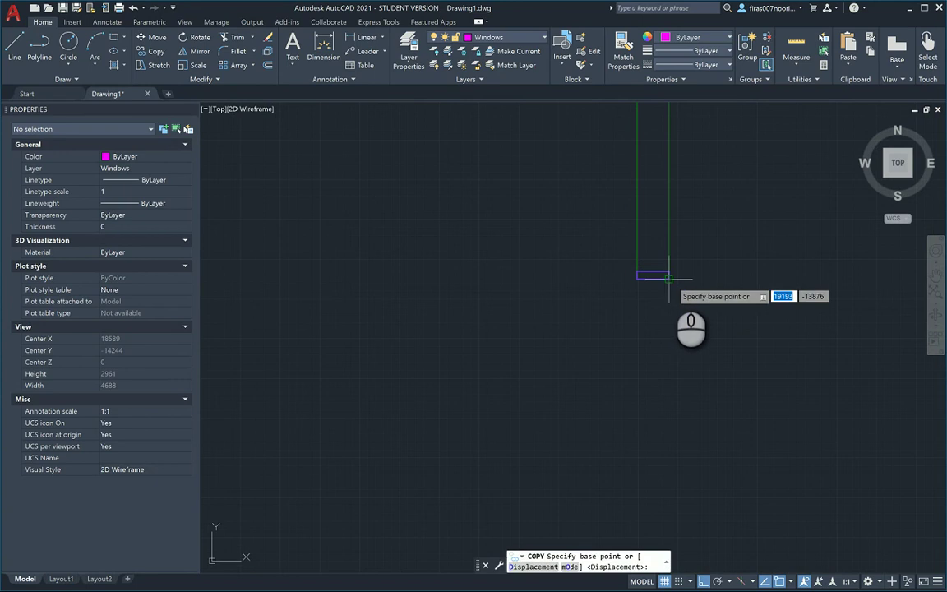
left_click(667, 275)
scroll(673, 361, "down", 3)
scroll(670, 329, "up", 2)
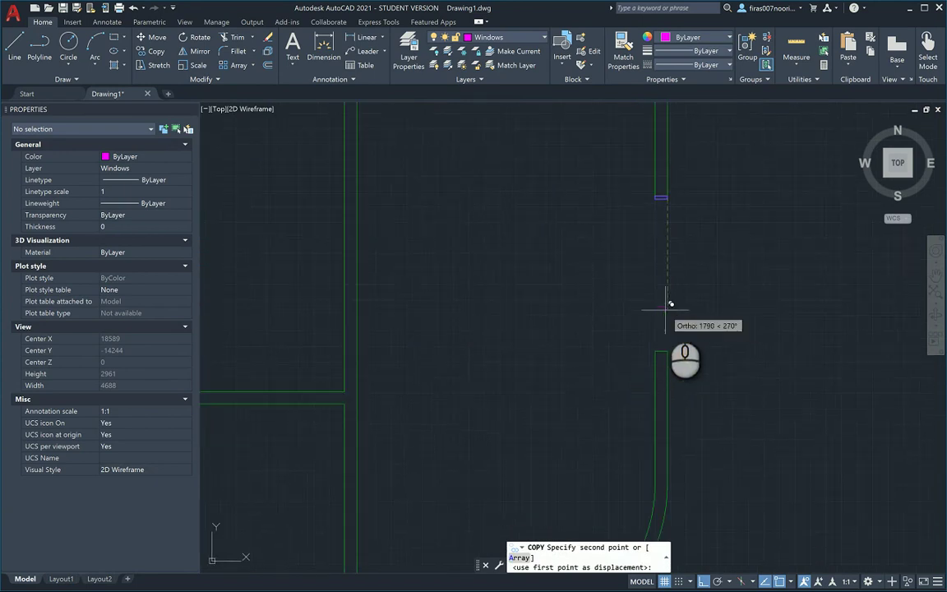
left_click(666, 347)
key("Escape")
middle_click_drag(660, 271, 620, 311)
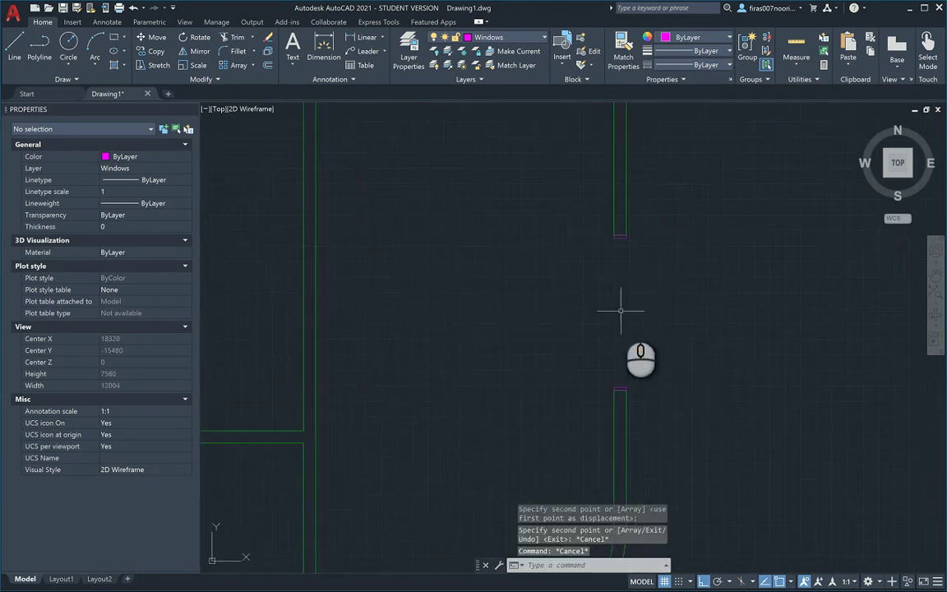
Step: Draw vertical lines along the outer and inner wall faces between the upper and lower window frames
type("l")
key("Return")
scroll(648, 300, "up", 2)
left_click(627, 212)
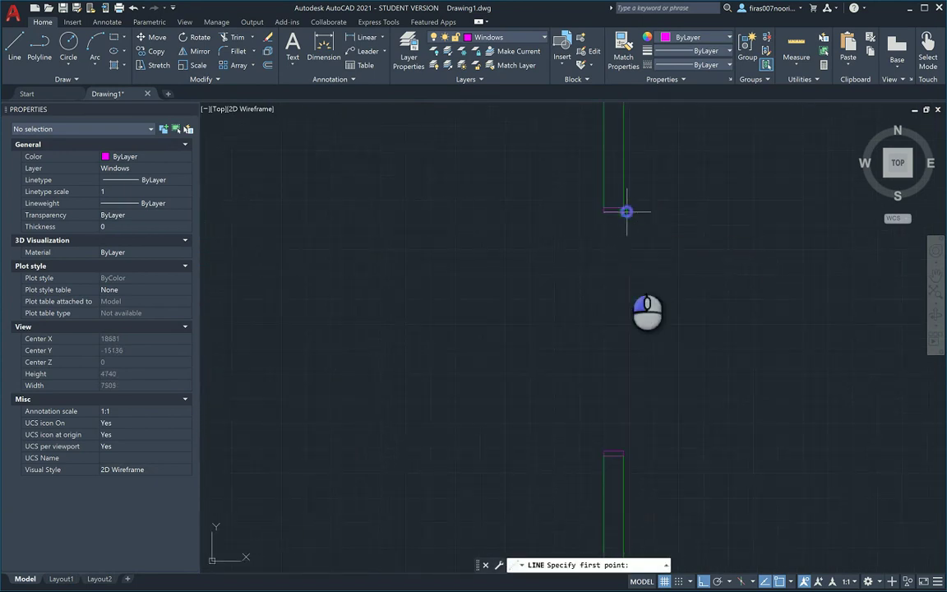
left_click(624, 449)
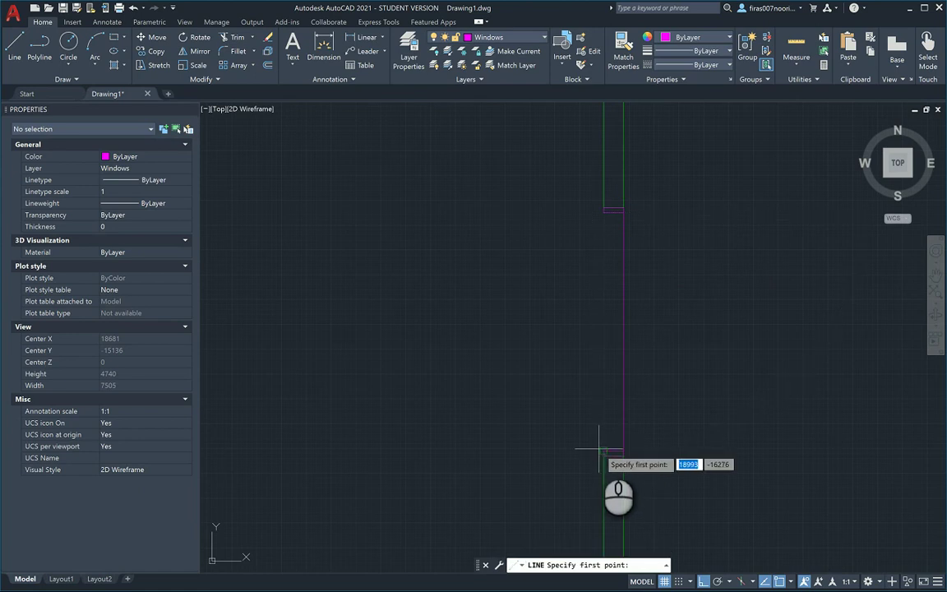
left_click(600, 450)
left_click(599, 211)
key("Return")
Step: Draw a vertical centre line between the midpoints of the two window frames
key("Return")
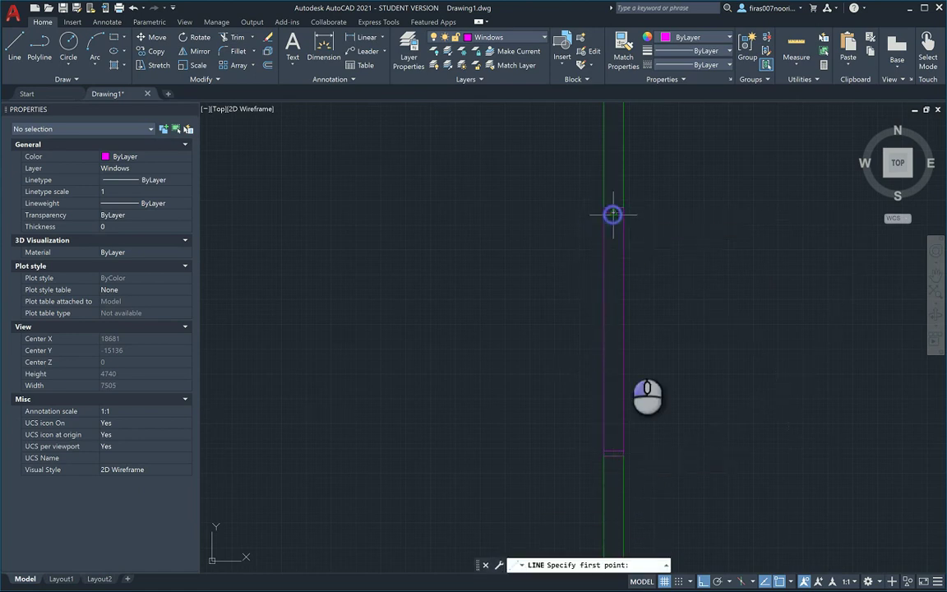
left_click(612, 215)
left_click(610, 445)
key("Escape")
key("Escape")
key("Escape")
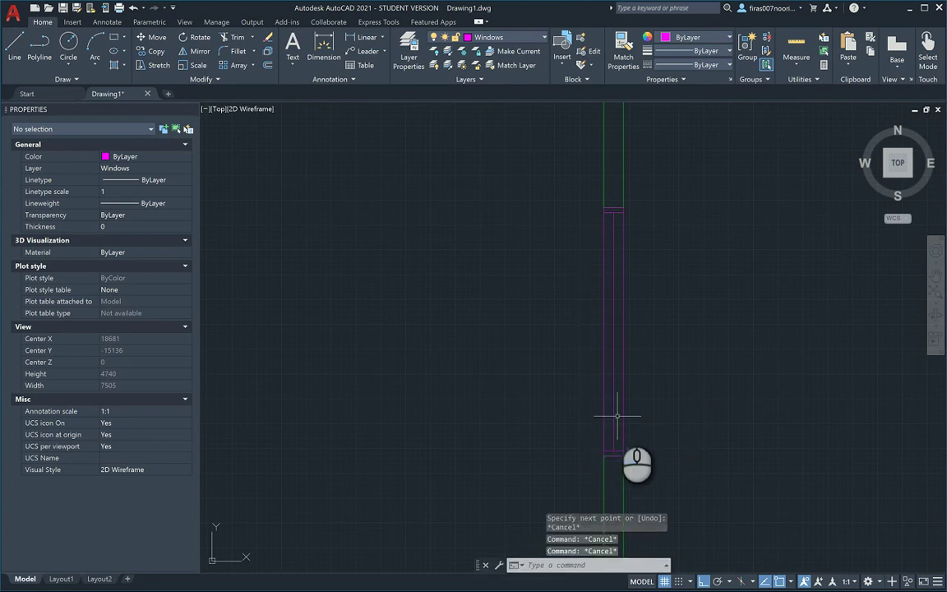
Step: Offset the window's centre line by 20 to both sides
type("o")
key("Return")
scroll(635, 230, "up", 4)
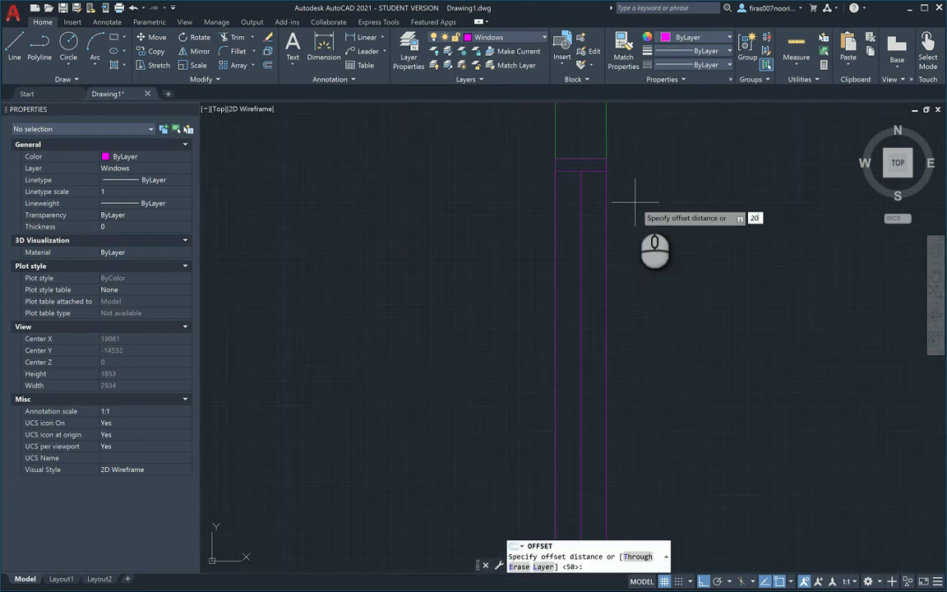
key("Return")
scroll(598, 185, "up", 2)
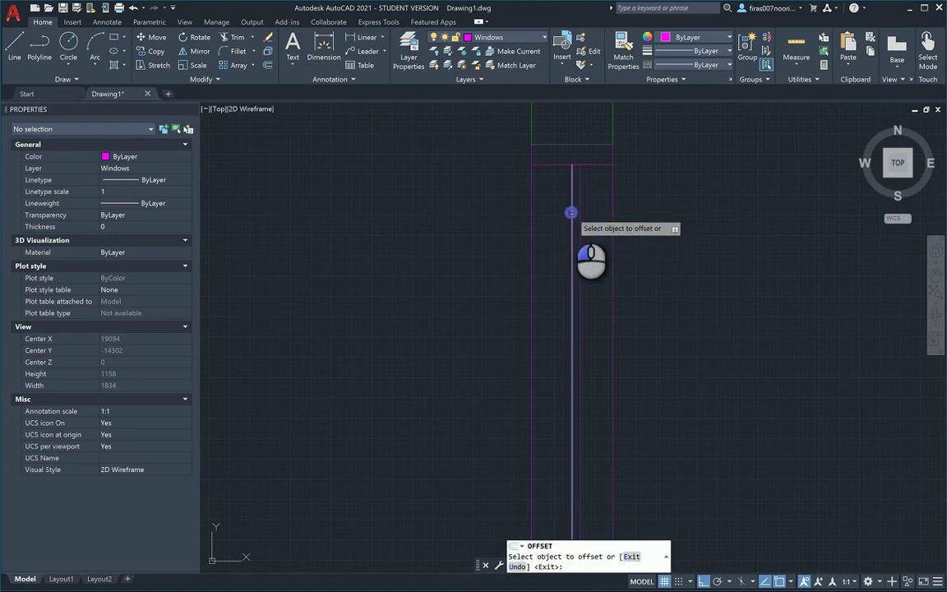
scroll(562, 197, "down", 4)
key("Escape")
key("Escape")
key("Escape")
Step: Copy the complete window from its lower-right corner into the matching opening in the left room's outer wall
type("co")
key("Return")
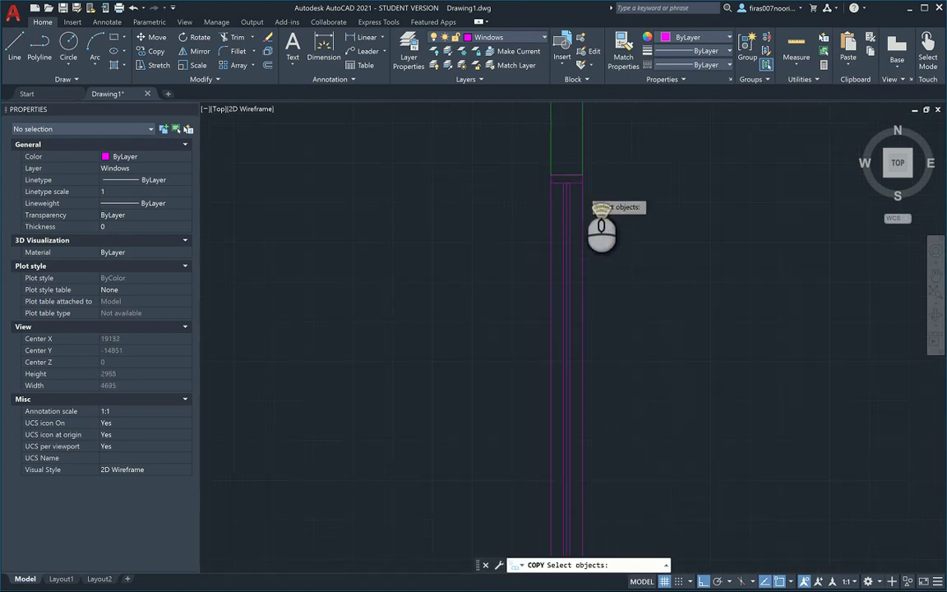
scroll(588, 174, "up", 4)
scroll(509, 353, "down", 7)
scroll(522, 294, "up", 5)
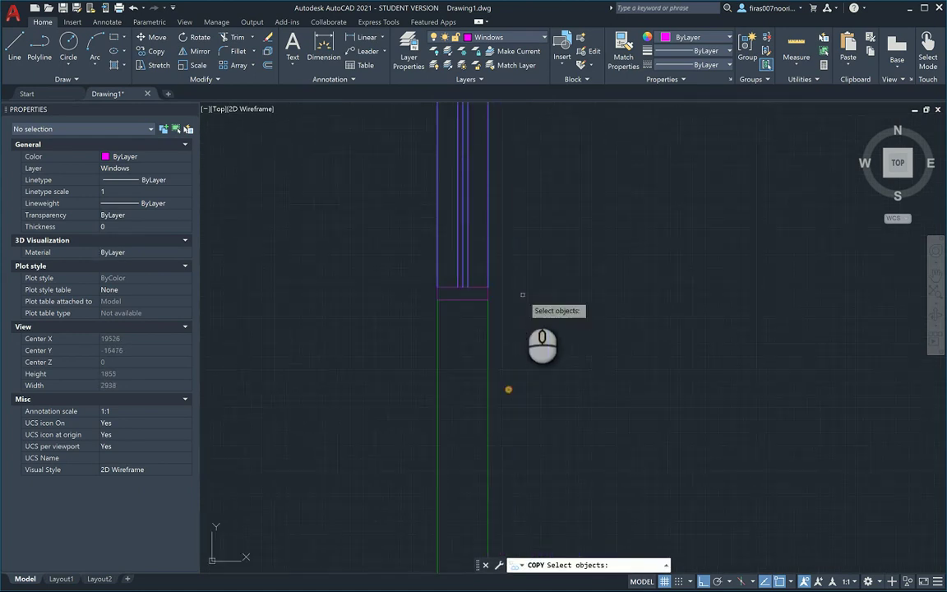
left_click(513, 271)
left_click(470, 293)
key("Return")
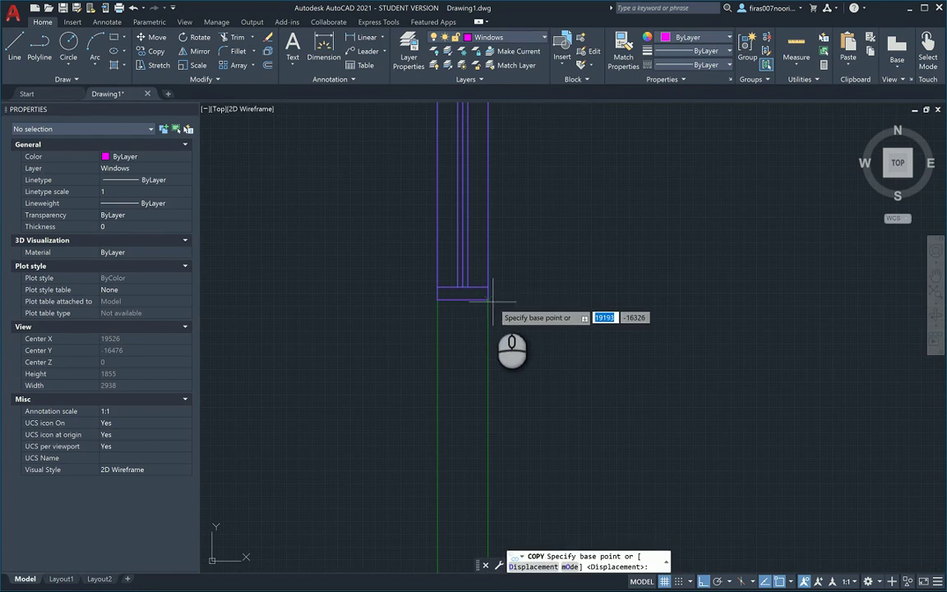
scroll(490, 302, "down", 3)
scroll(444, 313, "up", 5)
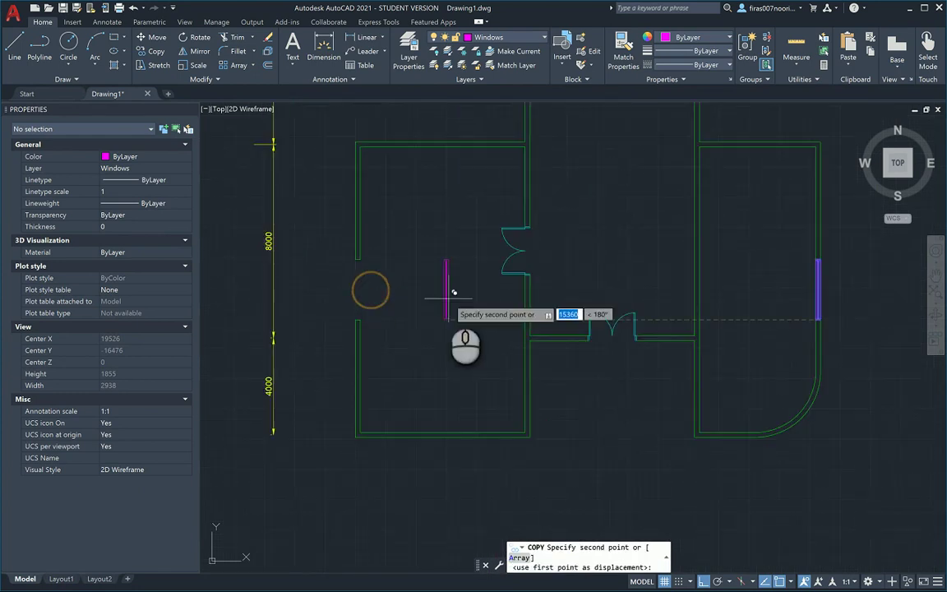
left_click(313, 329)
key("Escape")
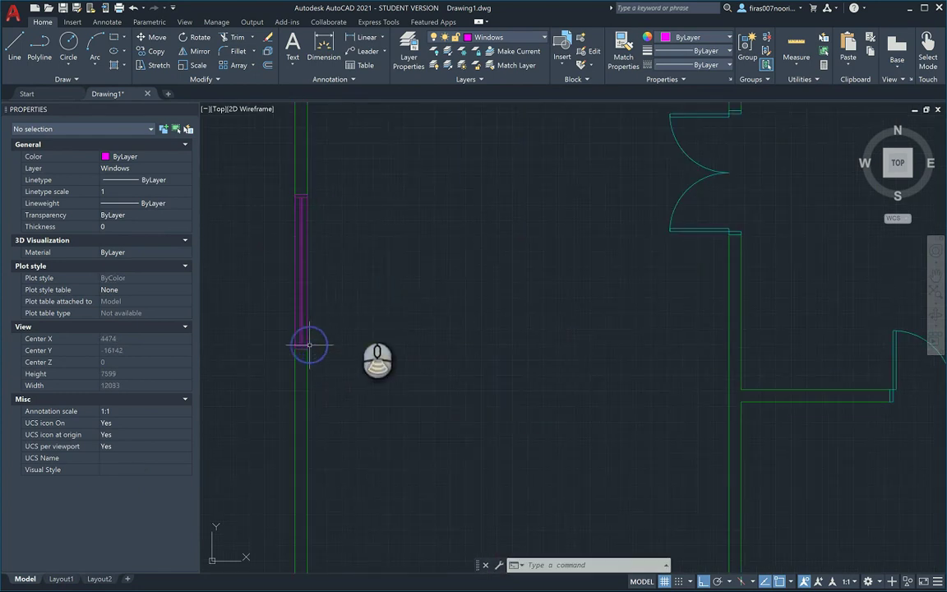
scroll(357, 311, "down", 4)
scroll(444, 288, "down", 4)
key("Escape")
key("Escape")
scroll(460, 288, "up", 2)
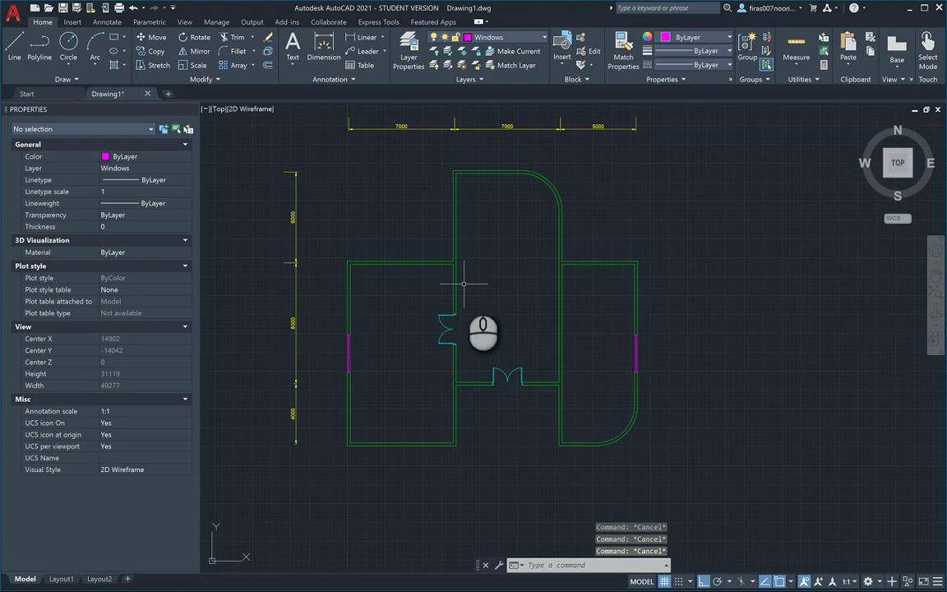
Step: Make the Dim layer current and add a linear dimension along the left outer wall from its upper corner to the window's upper end
left_click(169, 168)
left_click(120, 201)
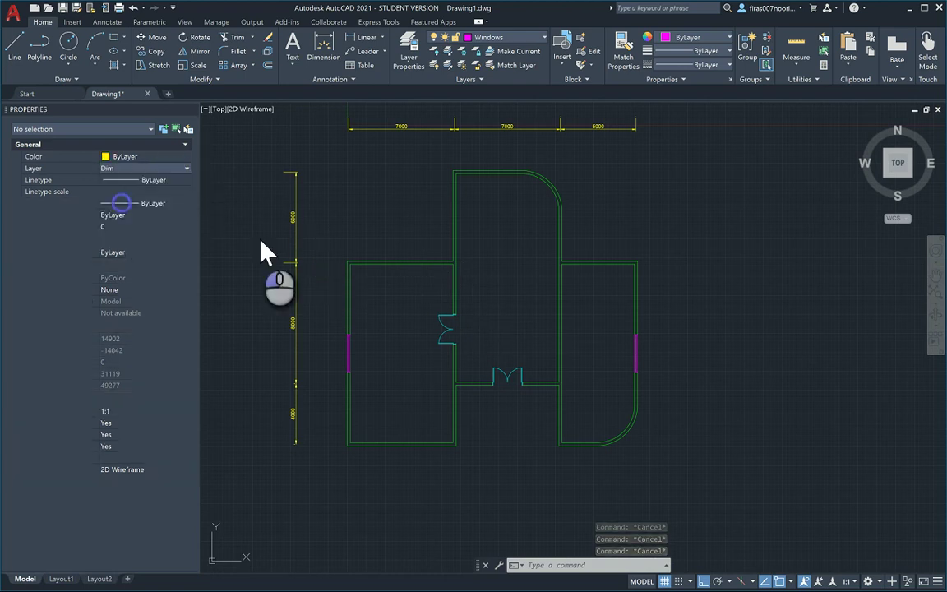
key("alt+Tab")
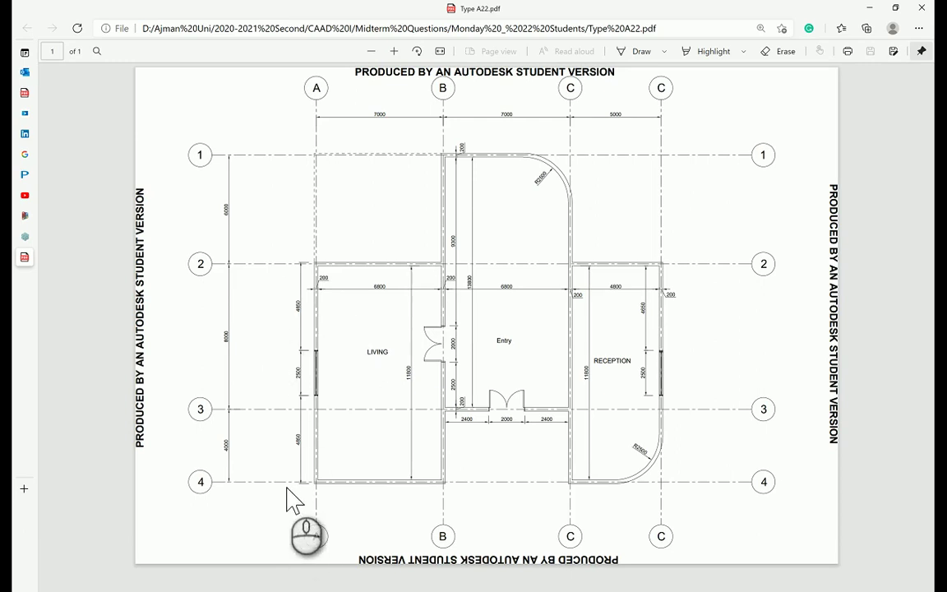
key("alt+Tab")
key("Return")
scroll(328, 268, "up", 4)
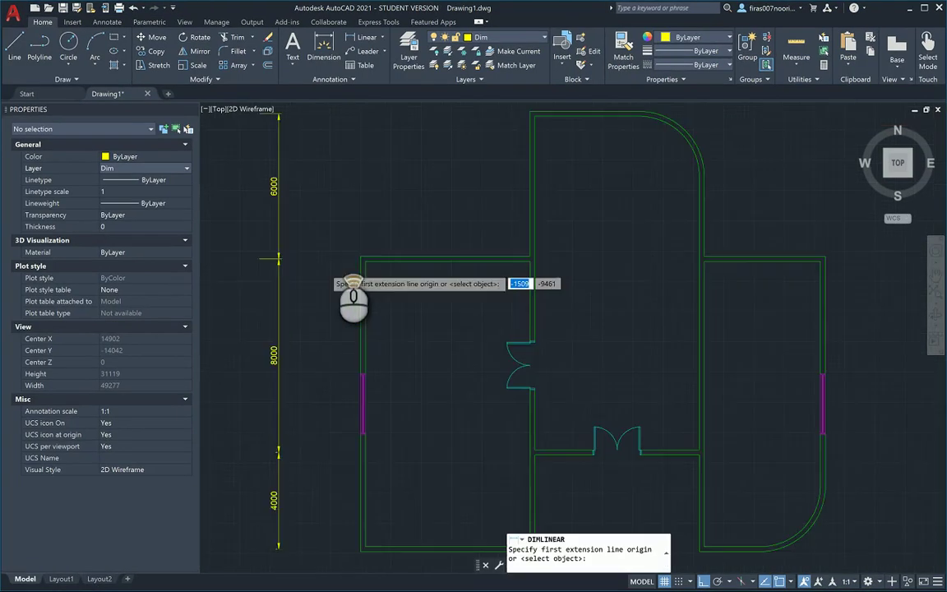
left_click(379, 251)
scroll(383, 457, "up", 6)
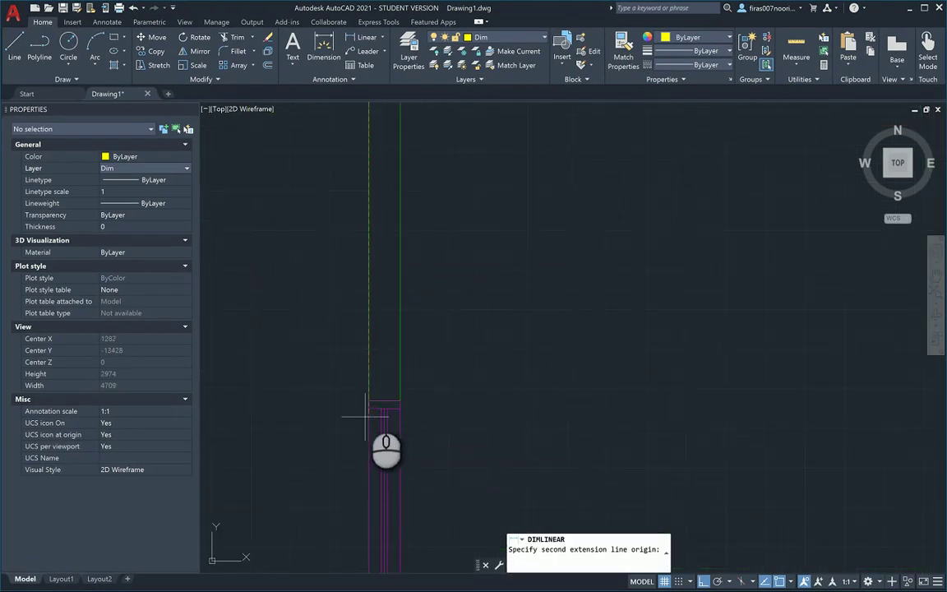
left_click(369, 401)
scroll(360, 353, "down", 2)
middle_click_drag(359, 474, 370, 332)
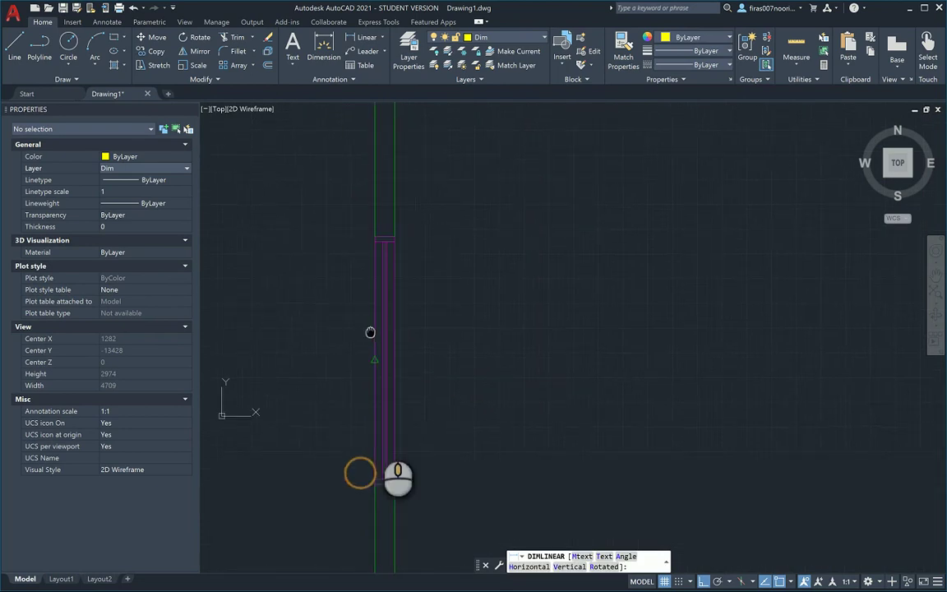
scroll(368, 480, "up", 4)
scroll(295, 385, "down", 4)
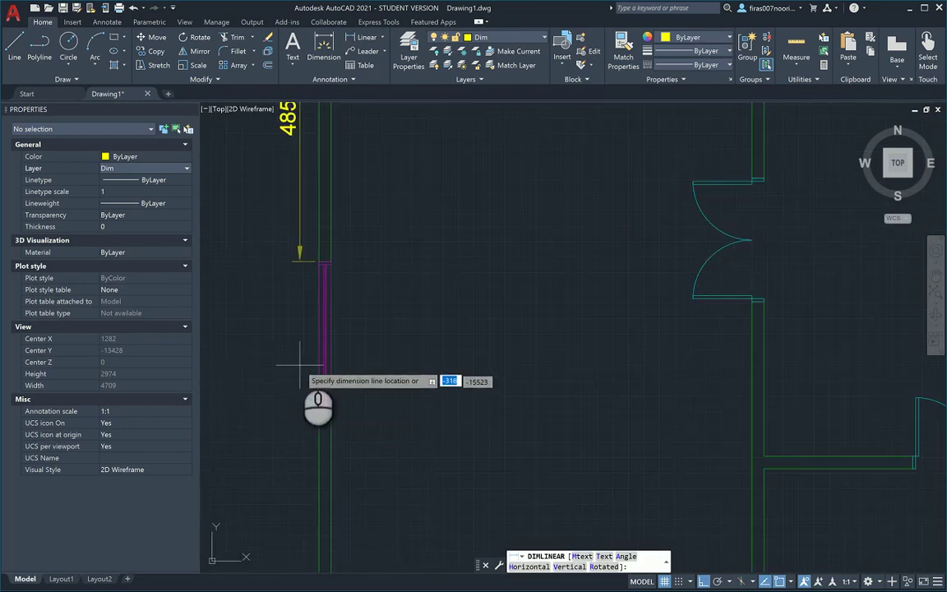
Step: Continue the left wall's dimension chain across the window and down to the building's lower-left outer corner
type("d")
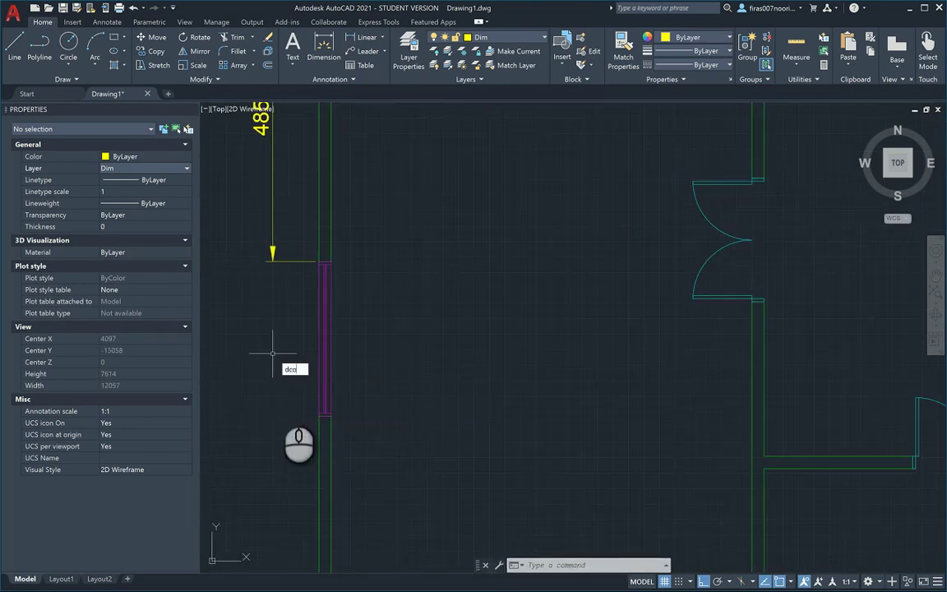
type("co")
key("Return")
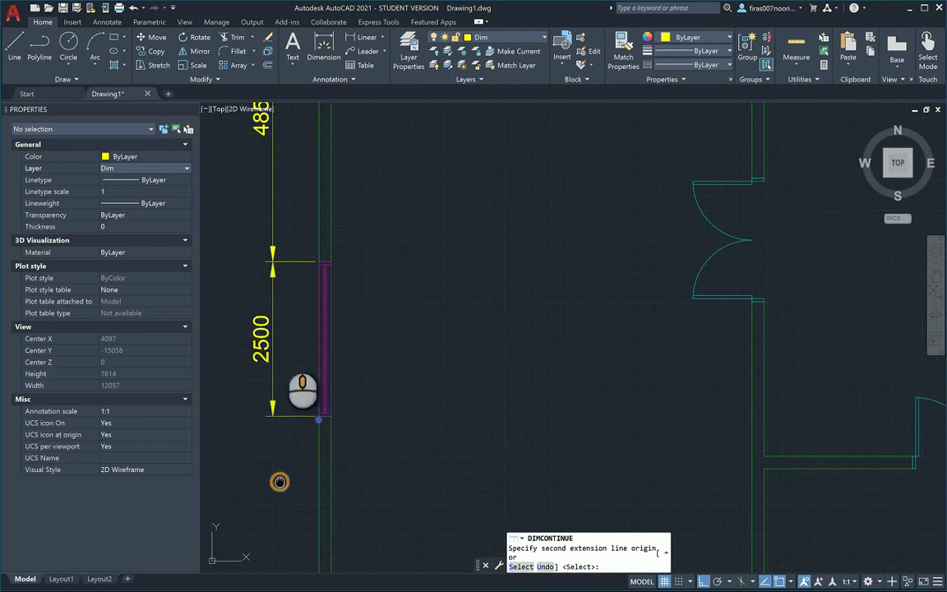
middle_click_drag(280, 482, 287, 250)
left_click(326, 485)
key("Escape")
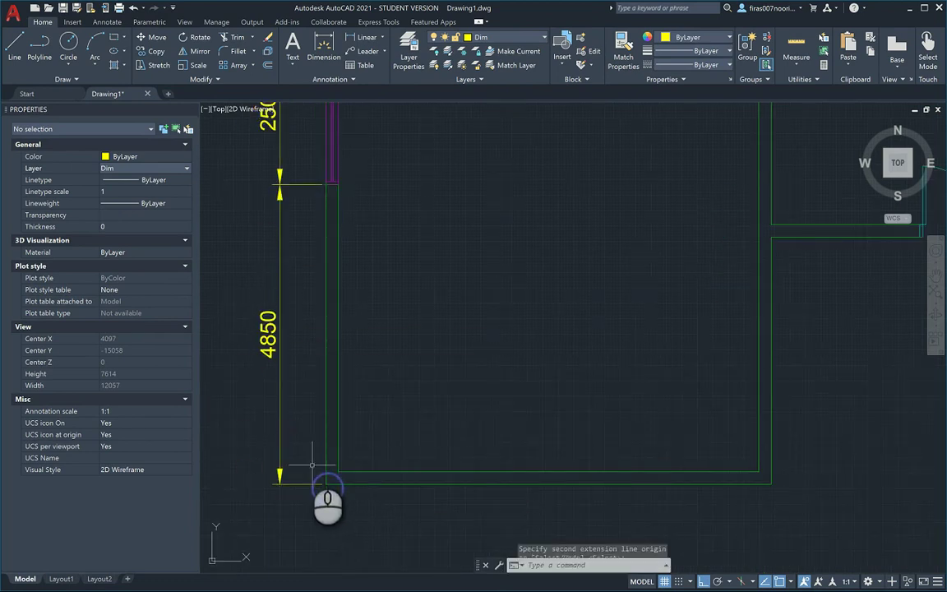
key("Escape")
scroll(312, 464, "down", 5)
middle_click_drag(386, 355, 378, 380)
Step: Check the Type A22.pdf reference and add a vertical linear dimension between the left room's upper and lower inner wall faces
key("alt+Tab")
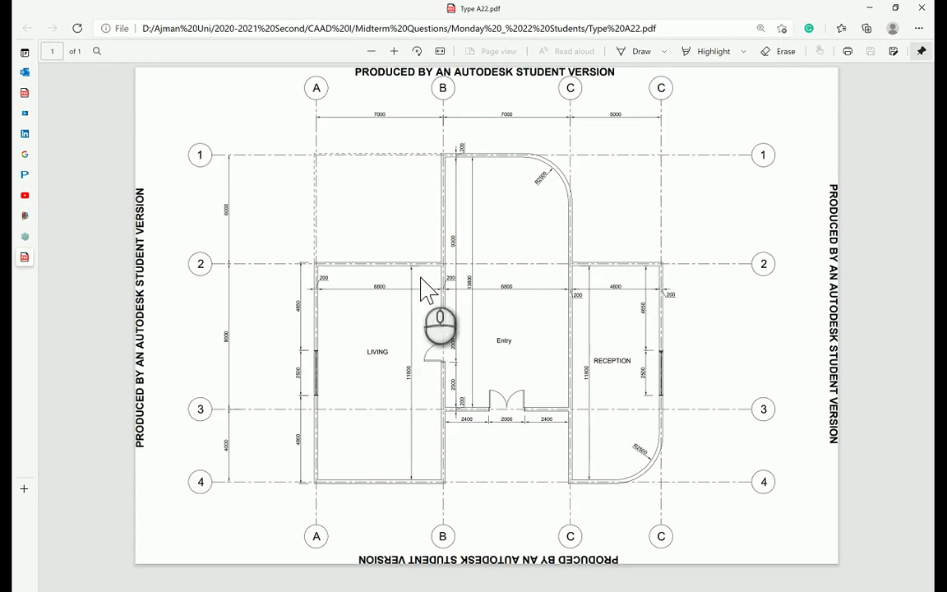
key("alt+Tab")
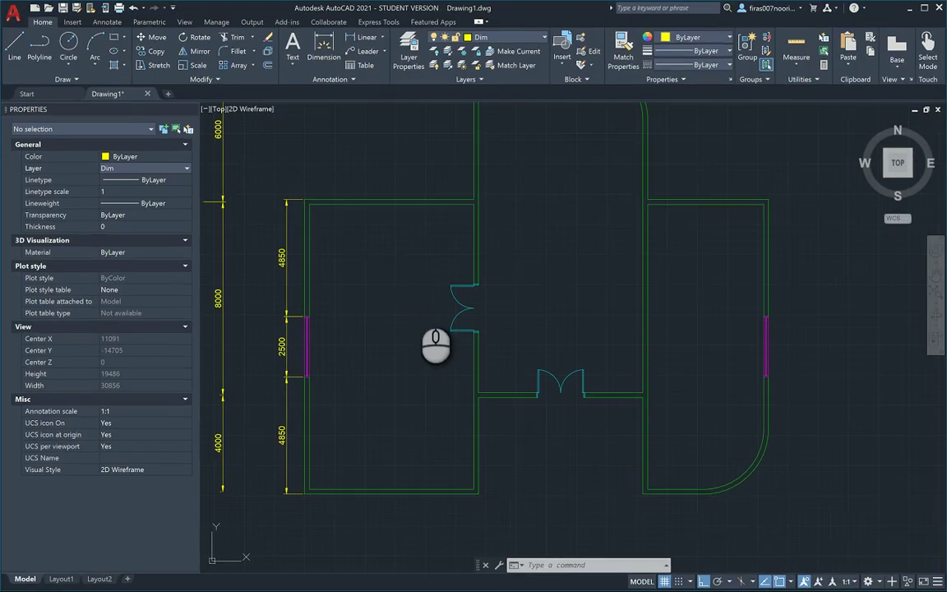
type("dli")
key("Return")
left_click(427, 205)
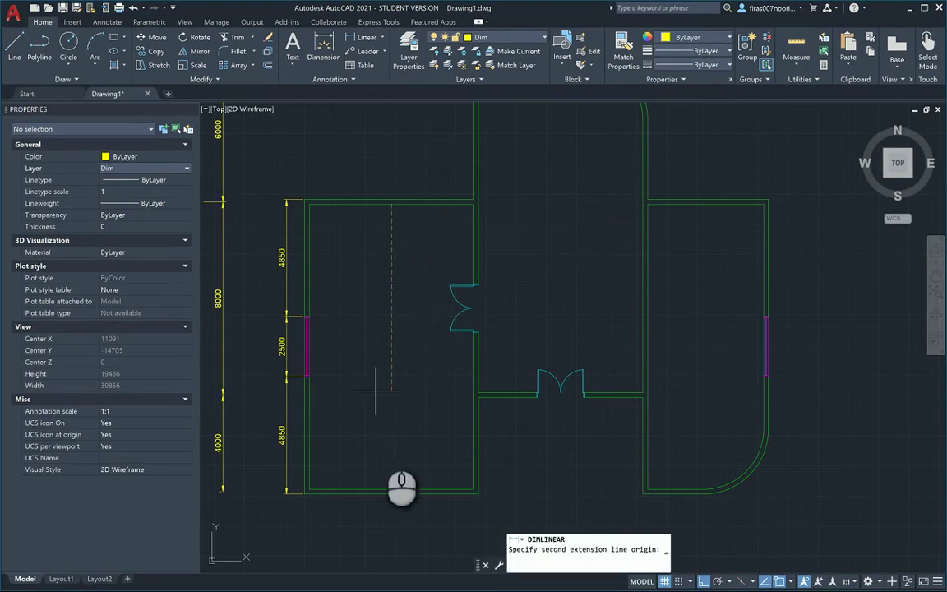
left_click(391, 490)
left_click(393, 461)
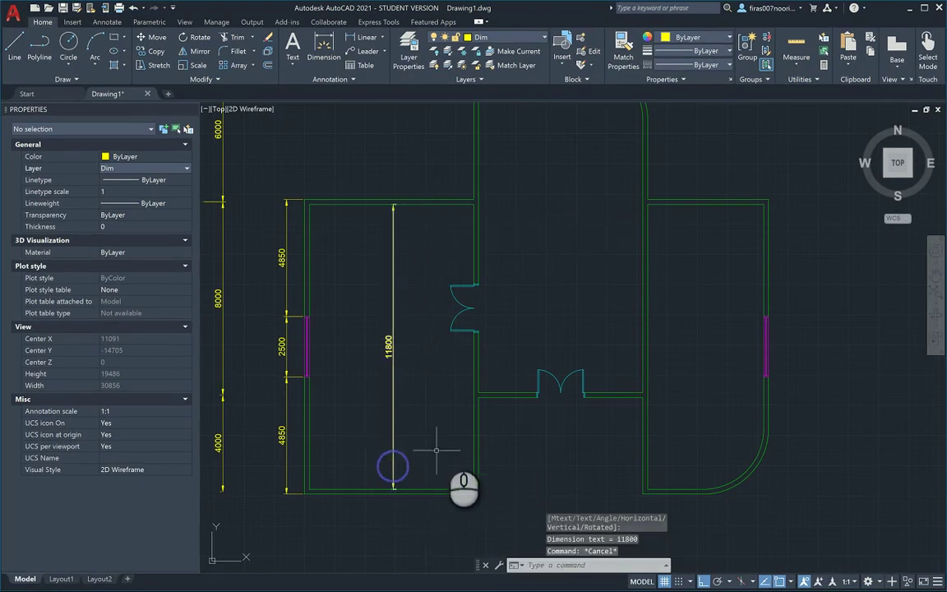
Step: Add a horizontal linear dimension between the side walls' inner faces in the lower part of the left room
key("Return")
left_click(471, 431)
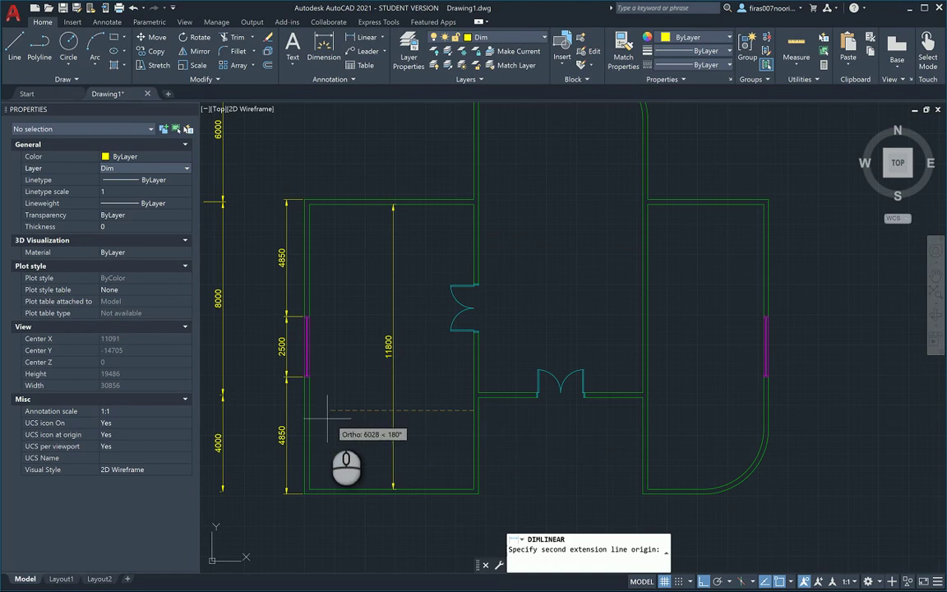
left_click(313, 410)
left_click(328, 411)
key("Escape")
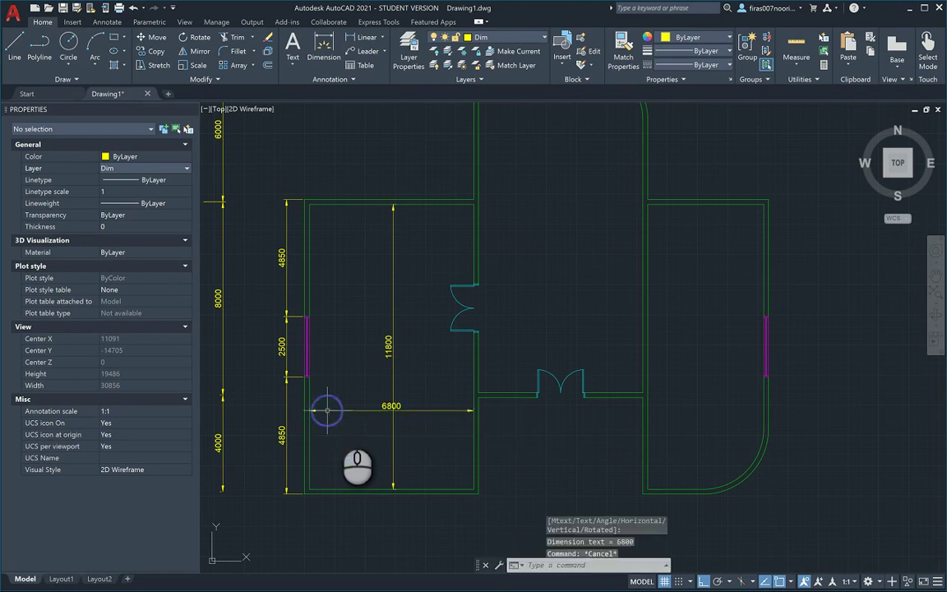
key("Escape")
Step: Check Type A22.pdf and add a vertical linear dimension between the middle room's upper and lower inner wall faces
key("alt+Tab")
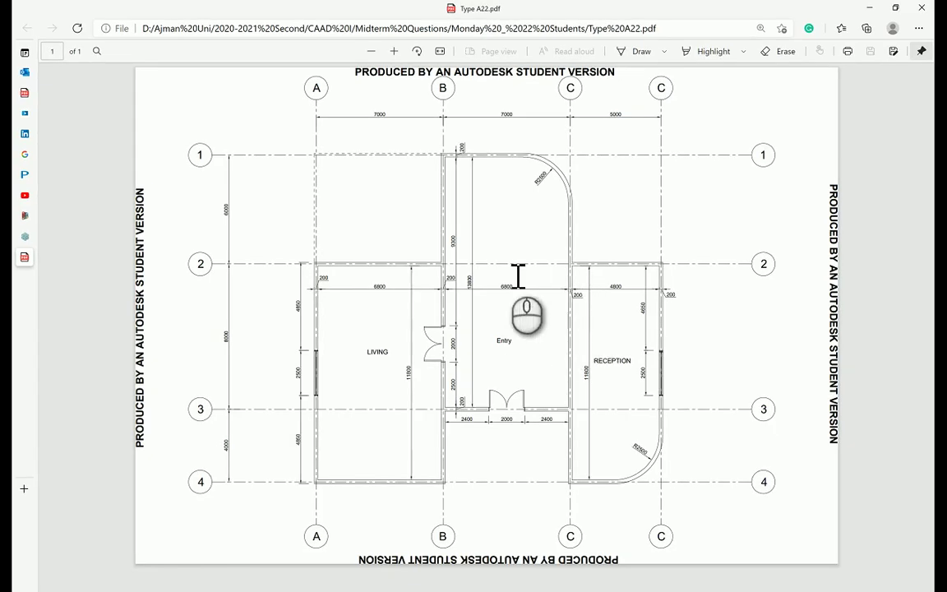
key("alt+Tab")
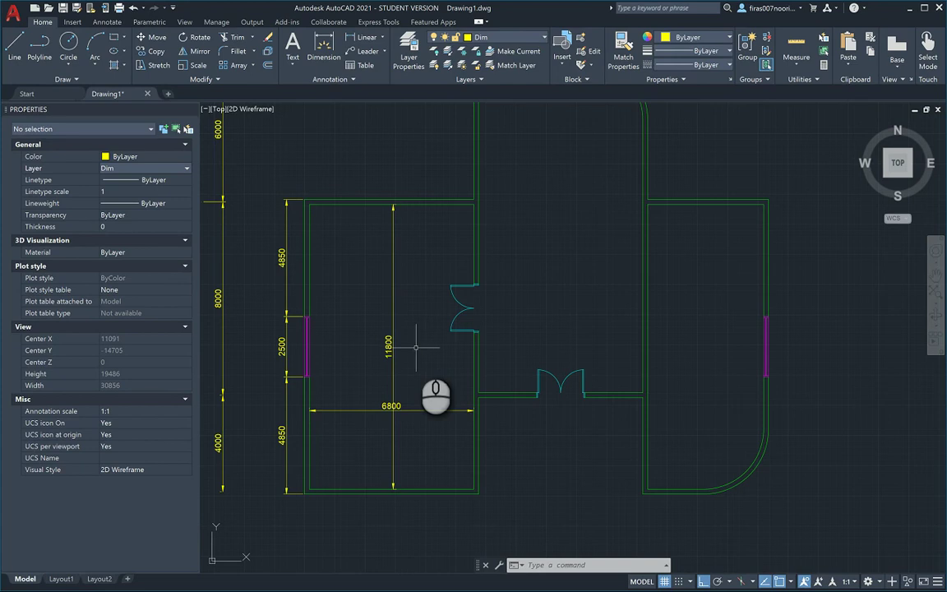
type("dli")
key("Return")
middle_click_drag(536, 273, 504, 367)
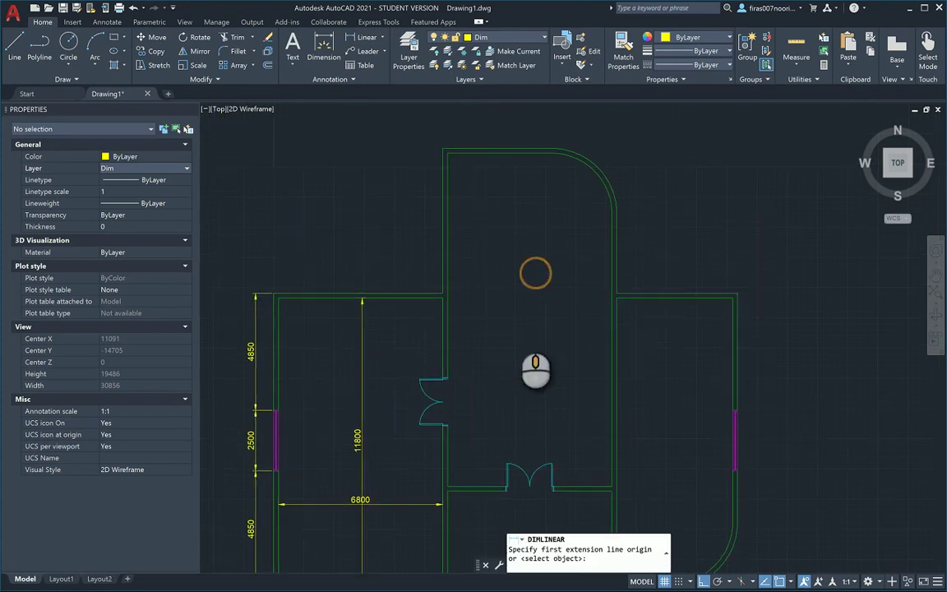
left_click(499, 153)
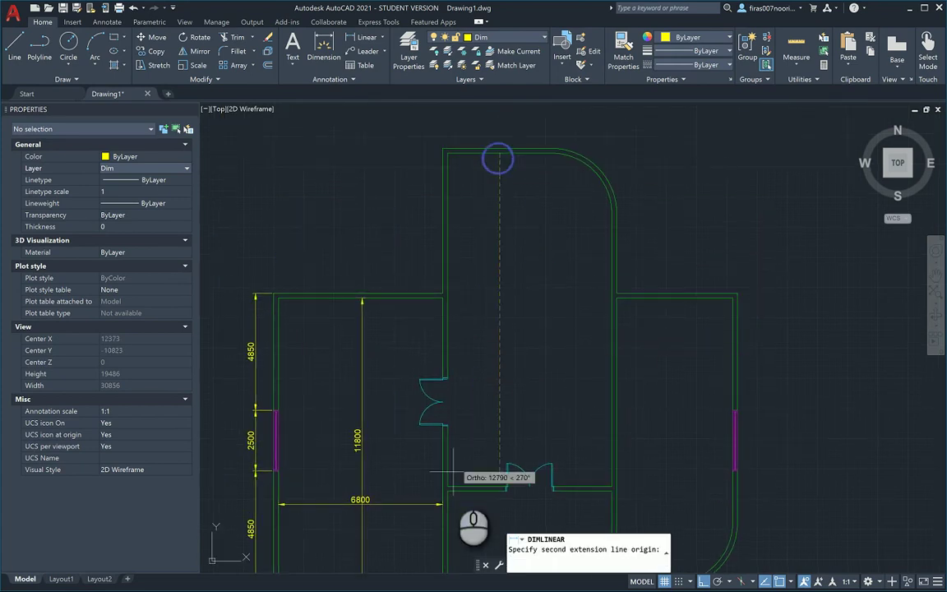
left_click(502, 486)
left_click(500, 417)
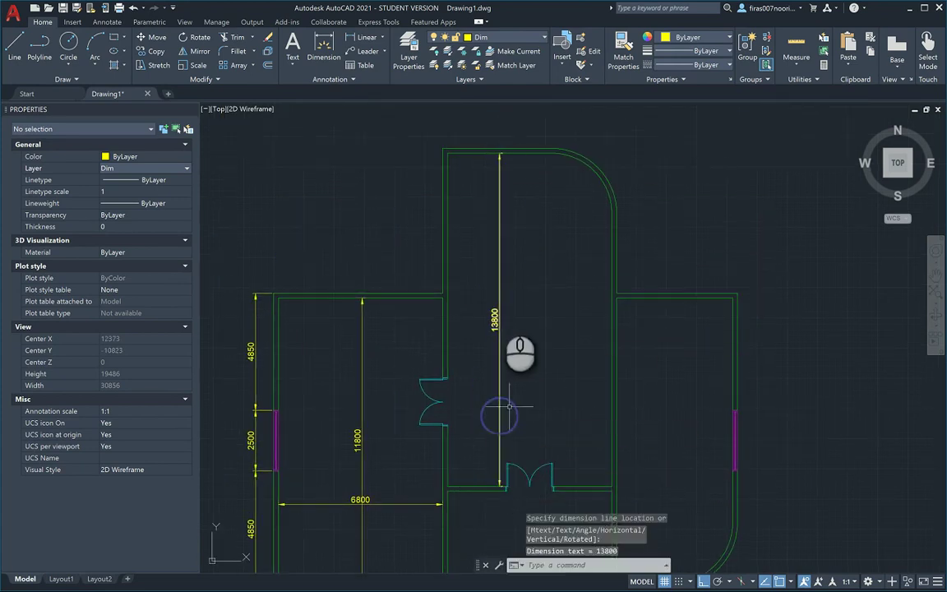
Step: Add a horizontal linear dimension across the middle room between its inner side wall faces
key("Return")
left_click(448, 270)
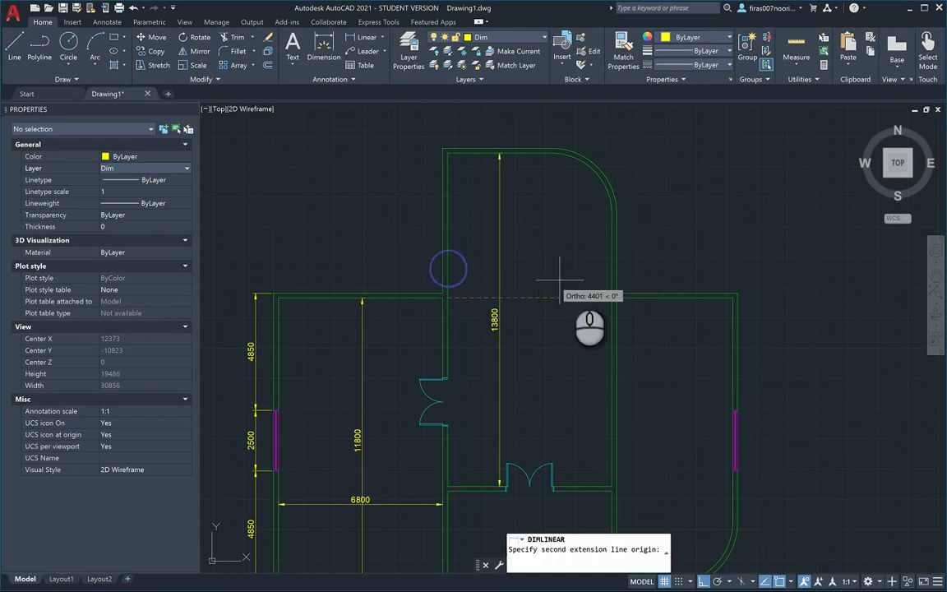
left_click(610, 294)
left_click(601, 272)
Step: Add a vertical linear dimension between the right room's upper and lower inner wall faces
key("Return")
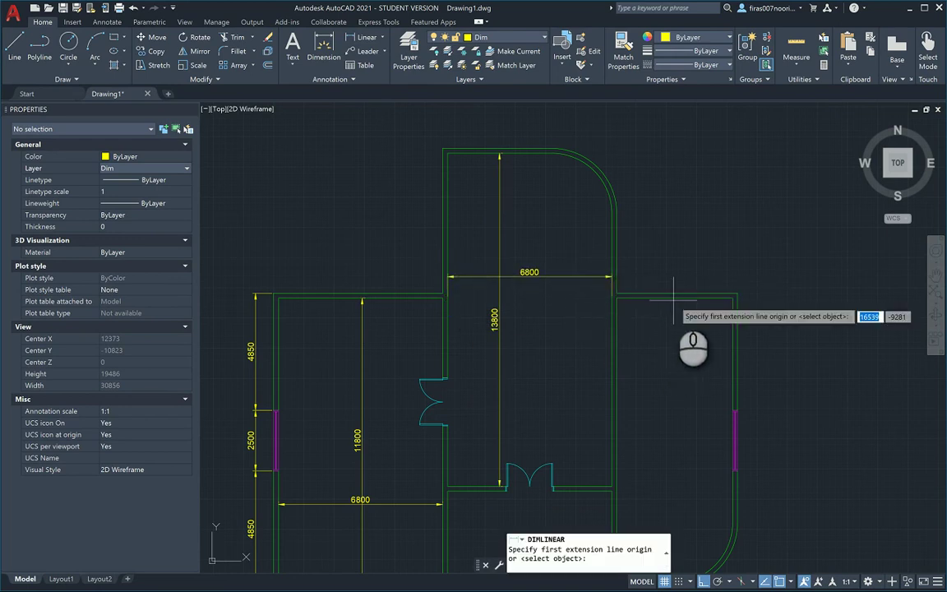
left_click(674, 298)
middle_click_drag(656, 436, 648, 360)
left_click(665, 507)
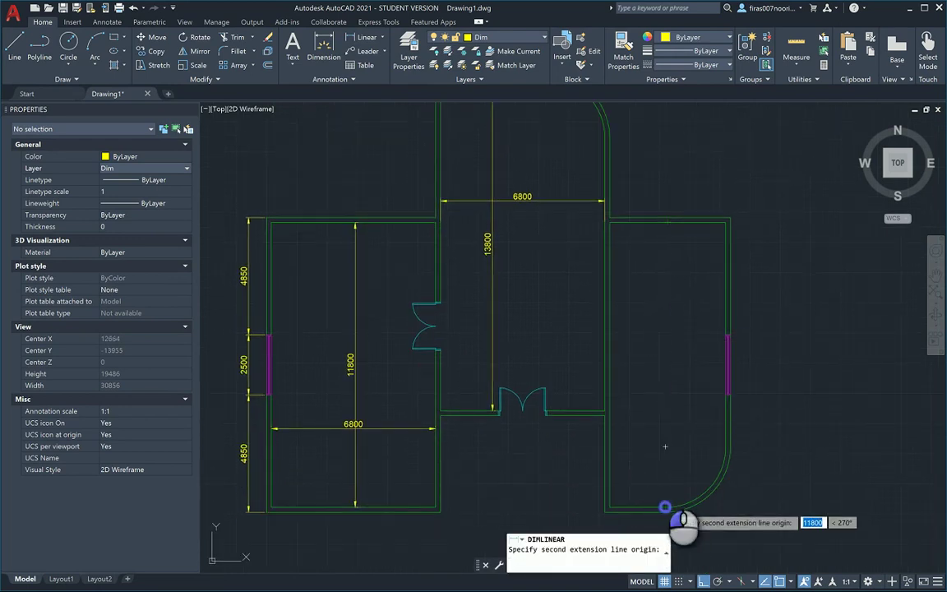
left_click(665, 507)
left_click(655, 455)
Step: Add a horizontal linear dimension across the right room between its inner side wall faces, above the window
key("Return")
left_click(610, 289)
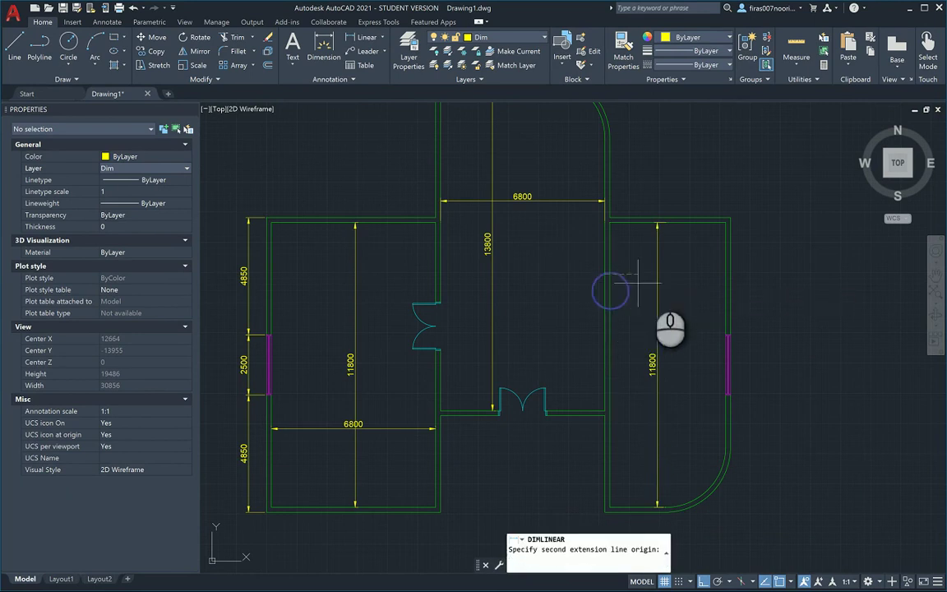
key("Escape")
key("Return")
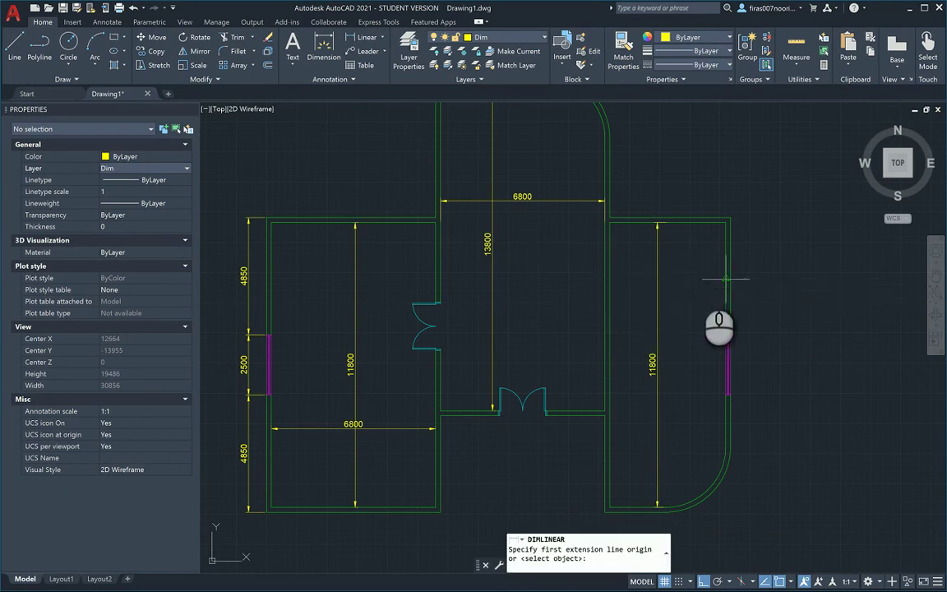
left_click(609, 279)
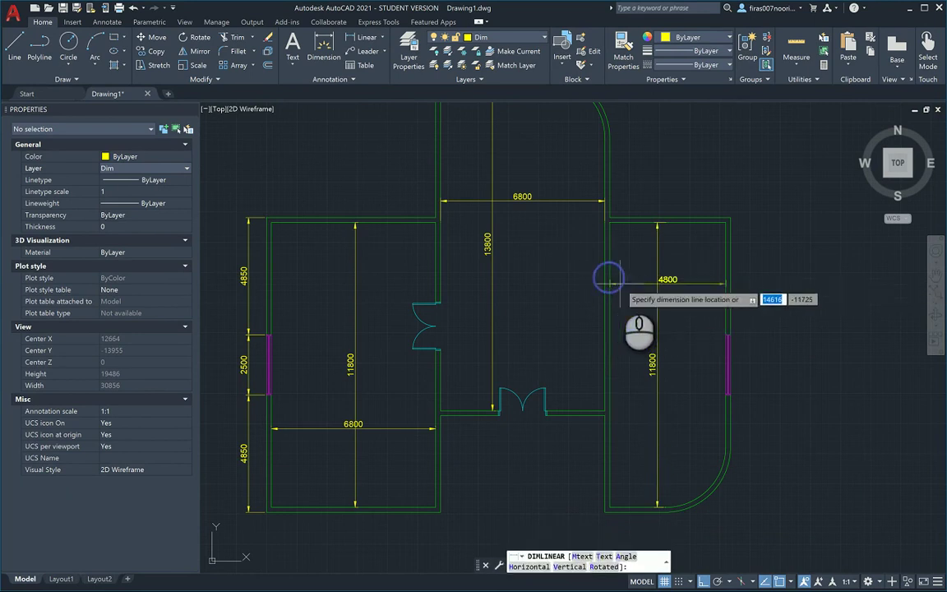
left_click(607, 270)
key("Escape")
key("Escape")
scroll(608, 429, "up", 4)
Step: Add a linear dimension below the middle room's lower wall, from its right end to the double door's frame
key("Return")
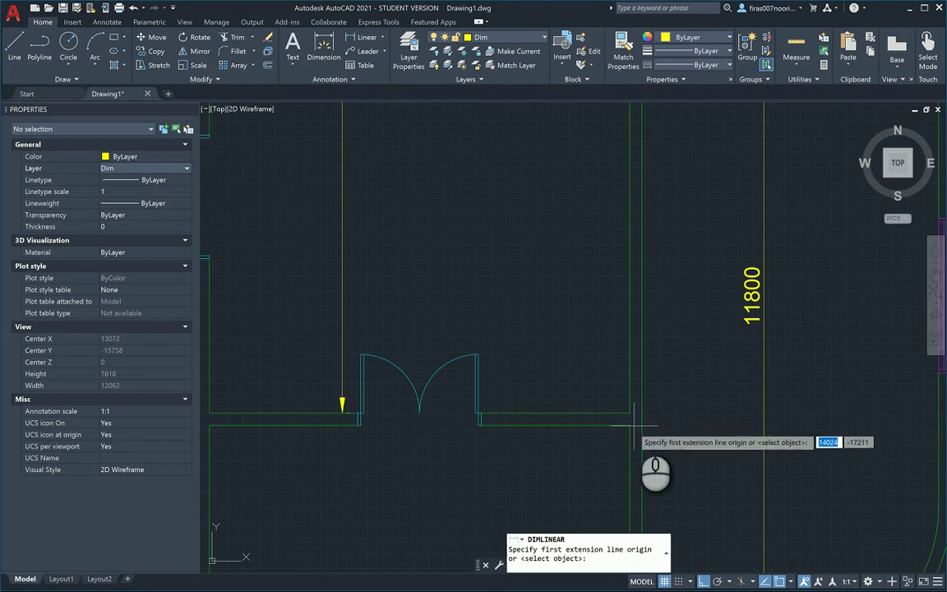
left_click(629, 425)
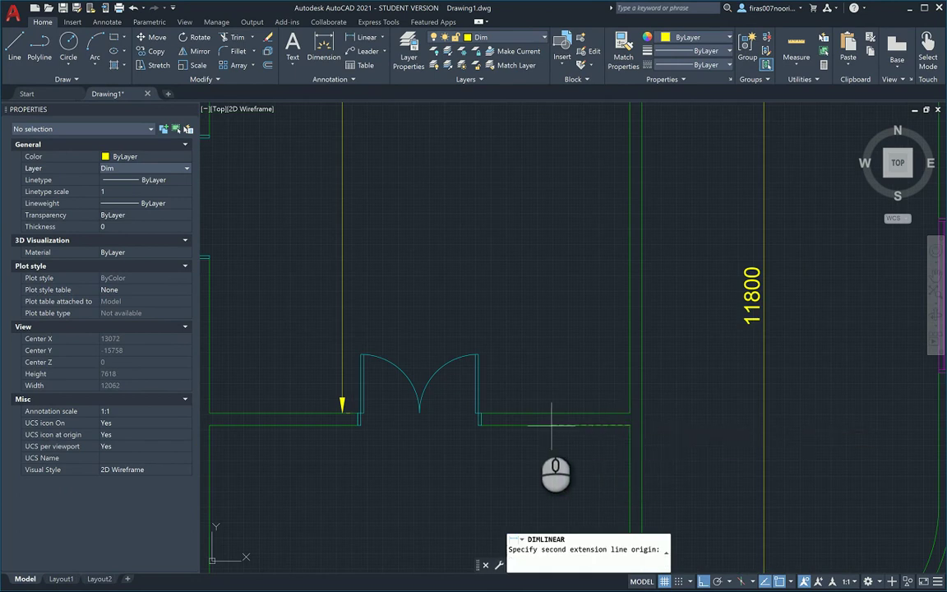
left_click(491, 422)
left_click(491, 465)
key("Escape")
key("Escape")
middle_click_drag(449, 463, 499, 420)
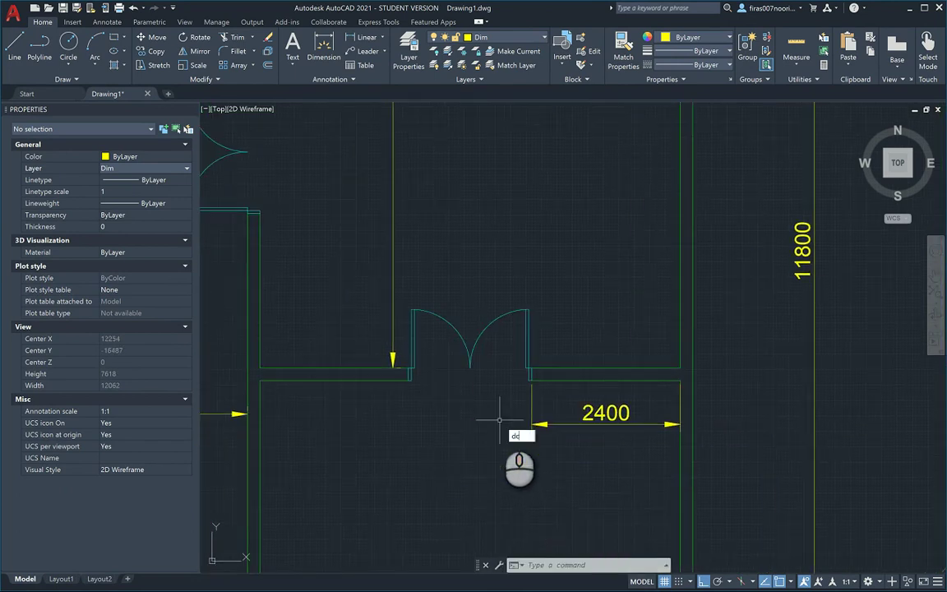
Step: Continue the dimension below the middle room's lower wall across the double door and on to the left inner wall face
type("dc")
key("Return")
scroll(428, 417, "up", 3)
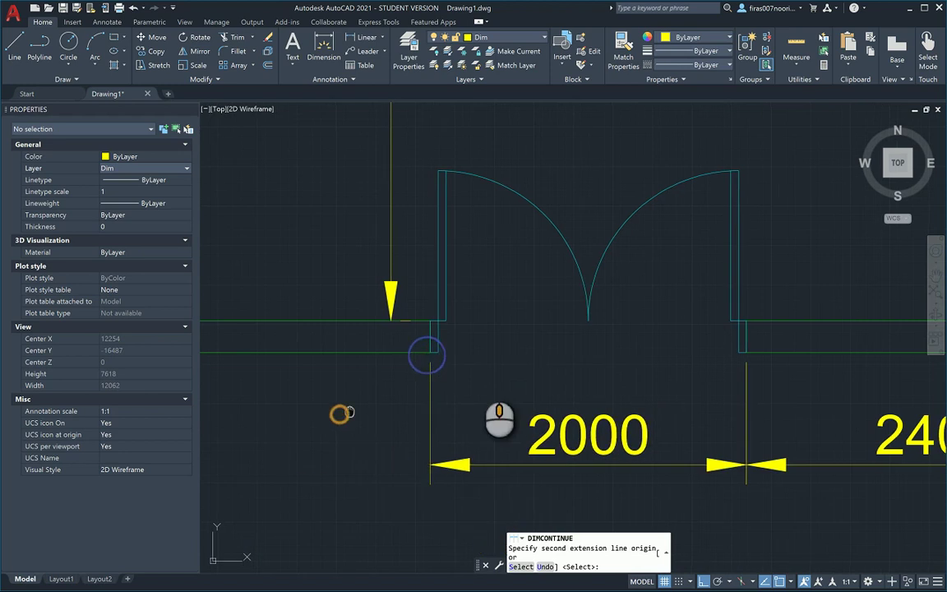
scroll(341, 414, "down", 4)
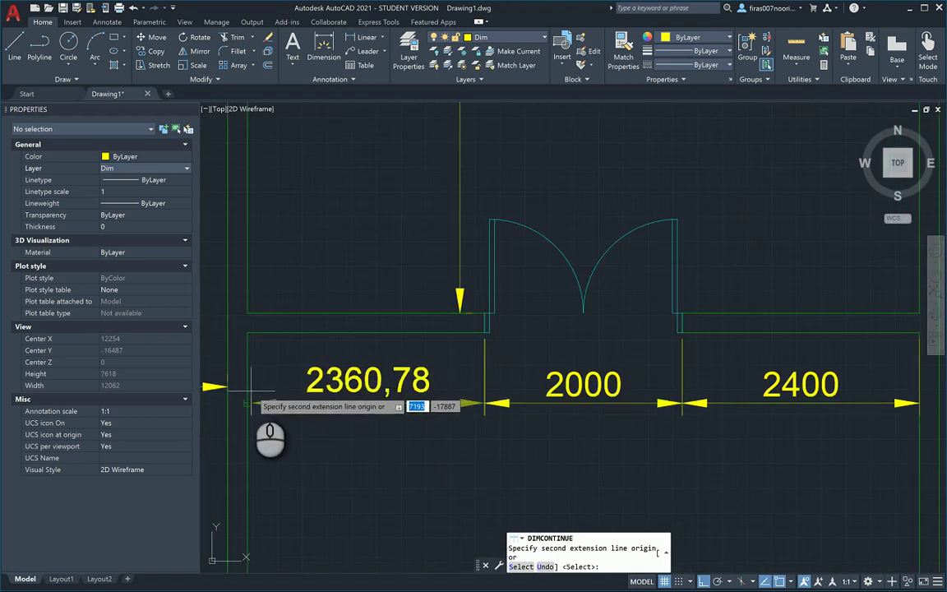
left_click(249, 390)
key("Escape")
key("Escape")
key("Escape")
key("Escape")
scroll(279, 432, "down", 2)
middle_click_drag(297, 358, 306, 406)
middle_click_drag(297, 337, 367, 415)
Step: Add a vertical linear dimension inside the middle room, from its lower-left inner corner to the side double door's frame
type("dli")
key("Return")
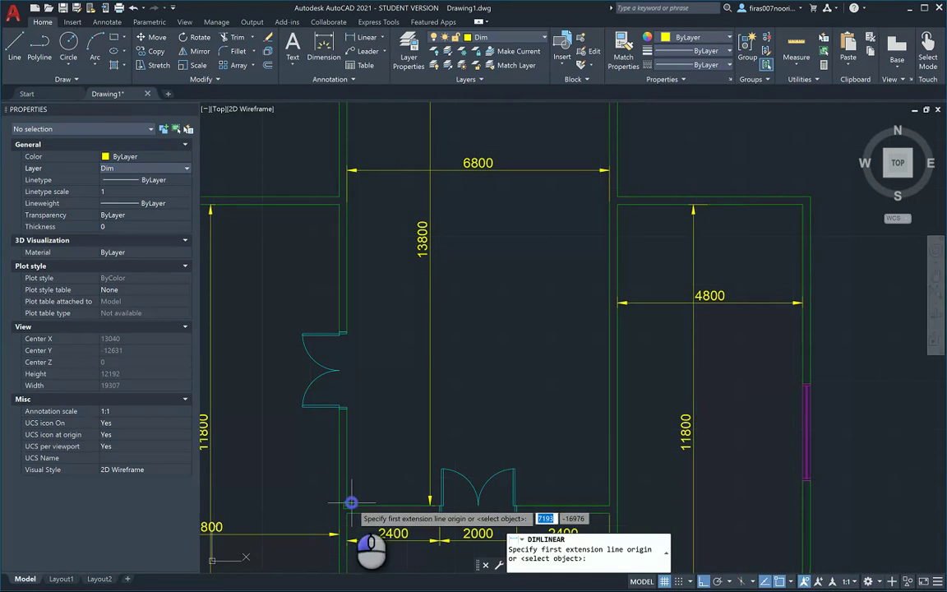
left_click(348, 503)
scroll(331, 433, "up", 3)
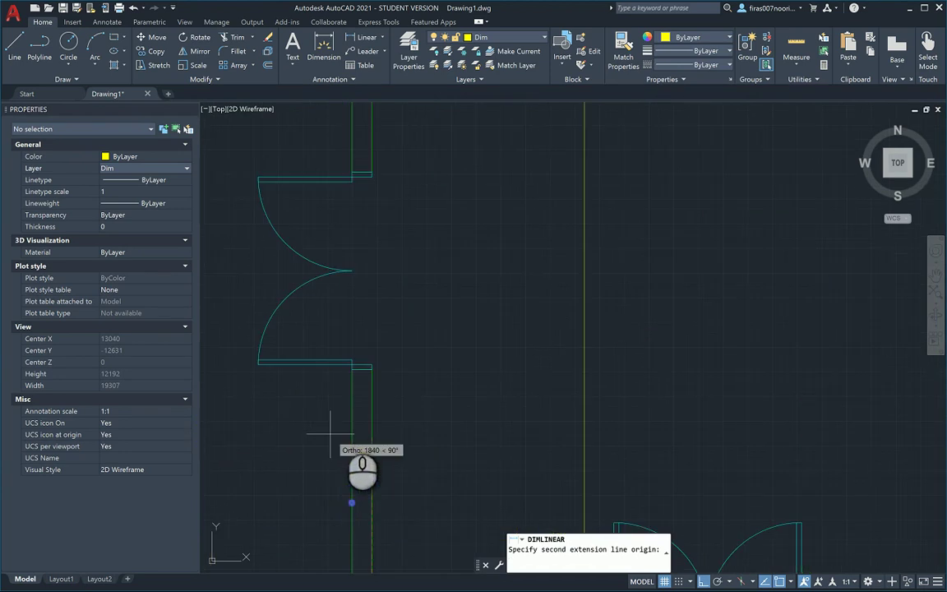
left_click(377, 367)
scroll(371, 372, "down", 2)
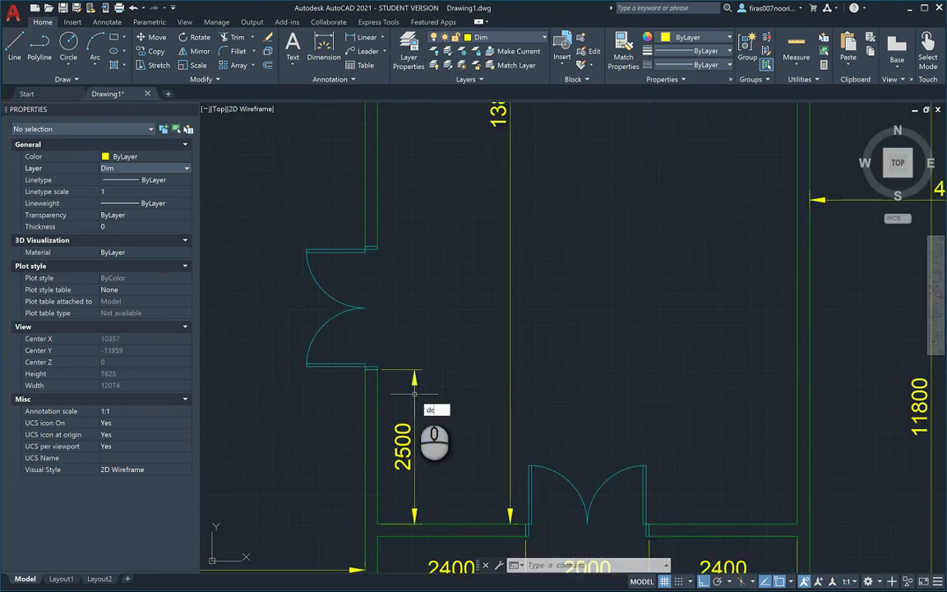
Step: Continue the vertical dimension in the middle room across the side double door and up to the upper inner wall face
key("Return")
scroll(397, 248, "up", 4)
left_click(349, 237)
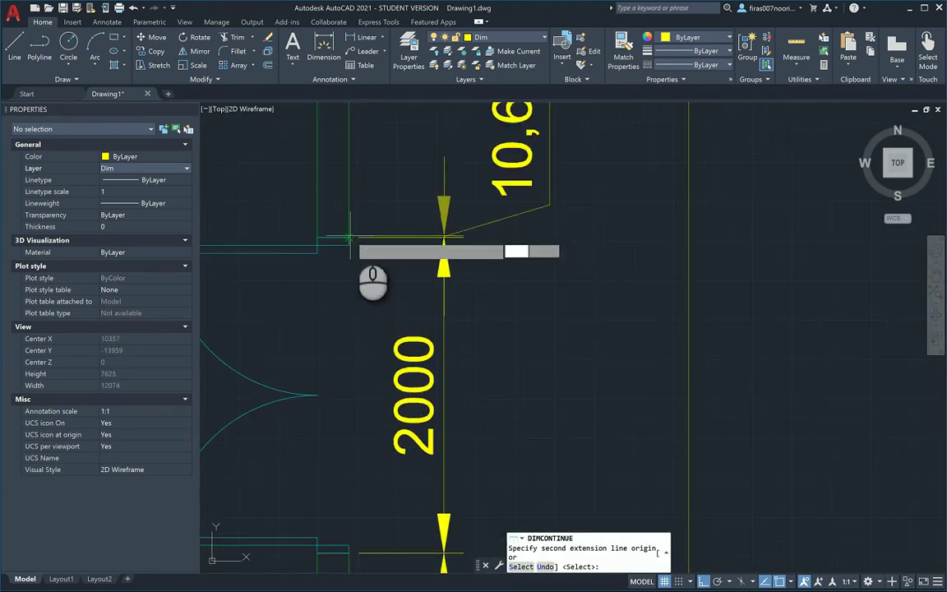
scroll(356, 231, "down", 4)
middle_click_drag(364, 197, 344, 423)
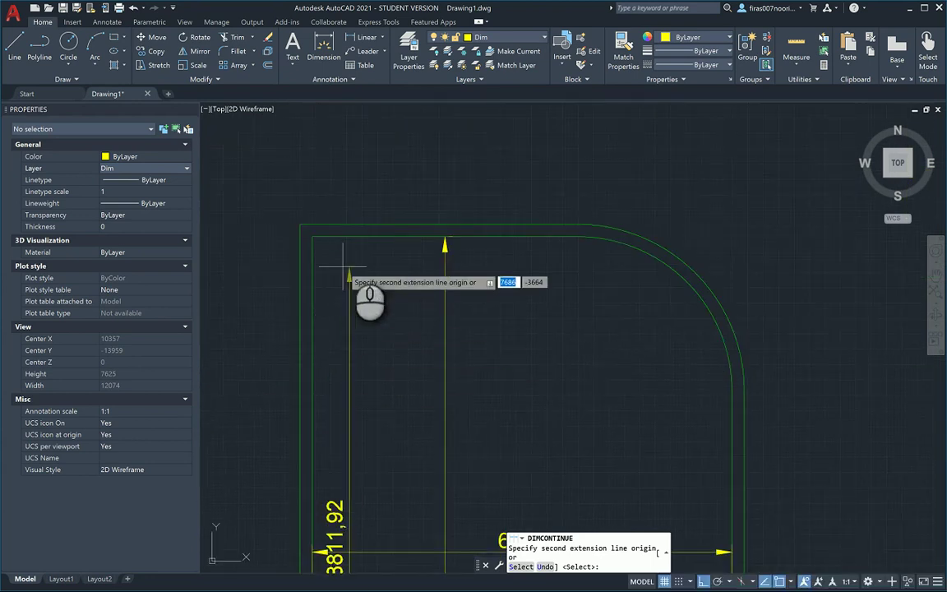
left_click(353, 238)
key("Escape")
key("Escape")
scroll(383, 202, "down", 4)
key("Escape")
scroll(379, 285, "up", 1)
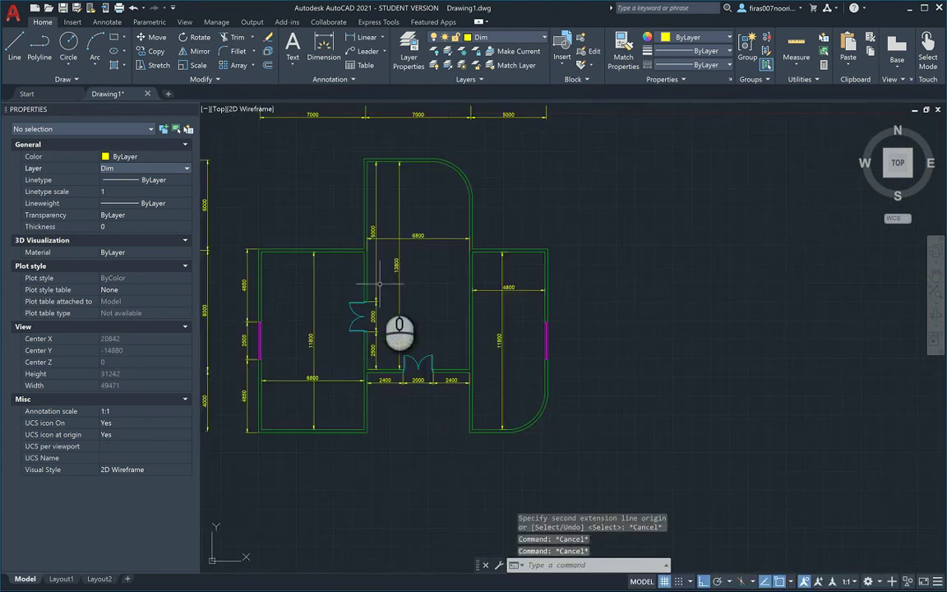
middle_click_drag(398, 295, 466, 299)
key("Escape")
Step: Add a vertical linear dimension inside the right room from the upper inner wall face to the window's upper end
scroll(551, 280, "up", 2)
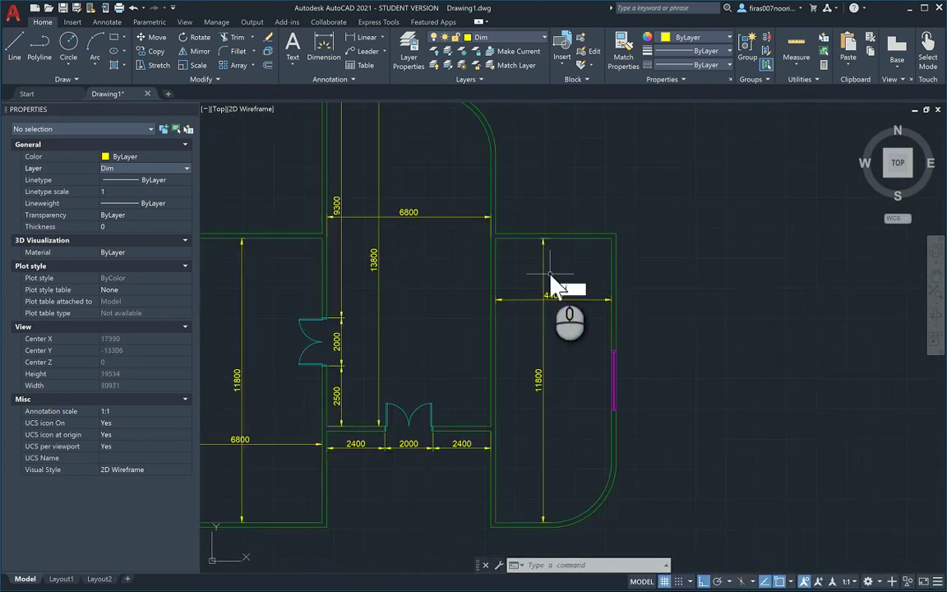
type("dli")
key("Return")
scroll(575, 263, "up", 2)
left_click(605, 224)
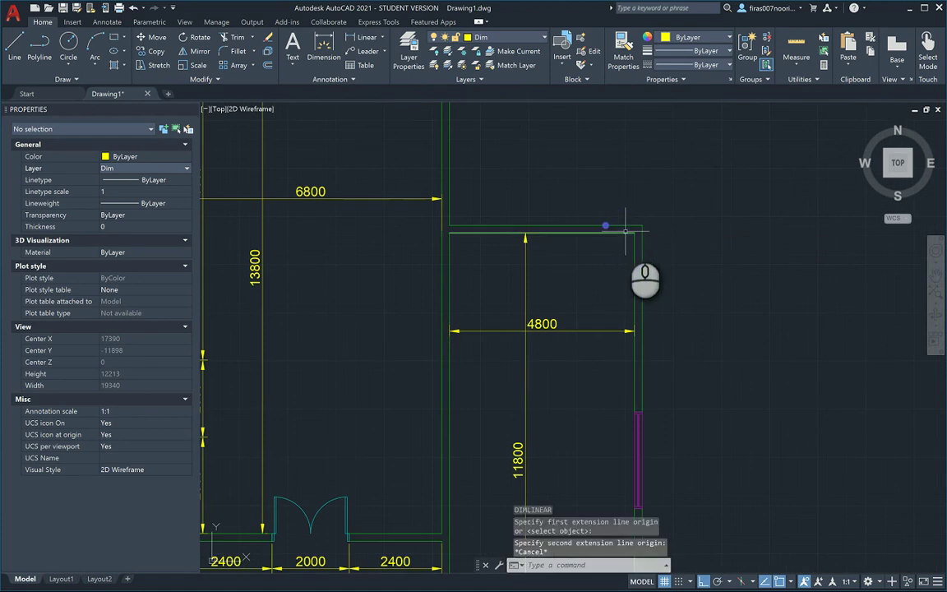
left_click(636, 411)
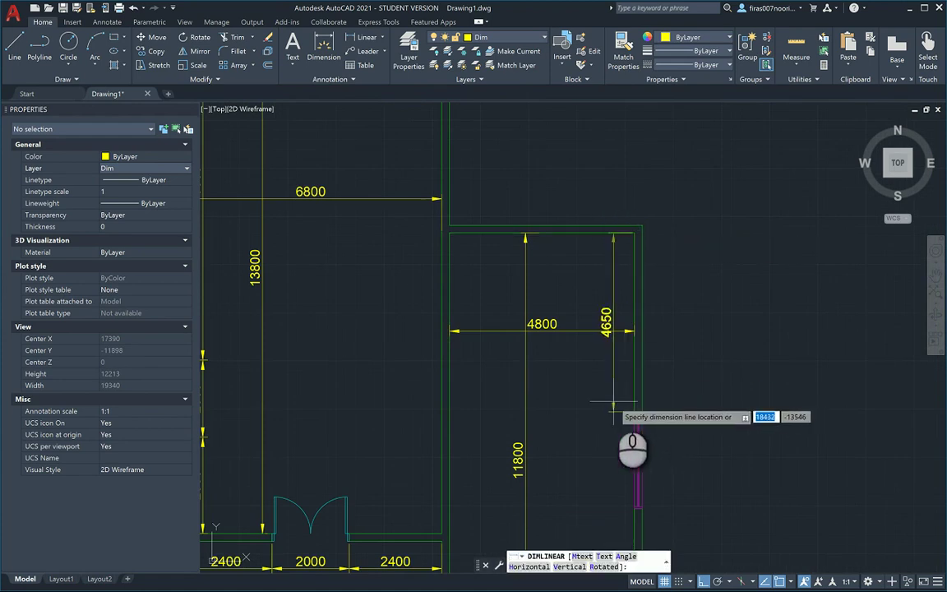
left_click(608, 401)
Step: Continue the right room's vertical dimension across the window to its lower end
middle_click_drag(612, 435, 579, 290)
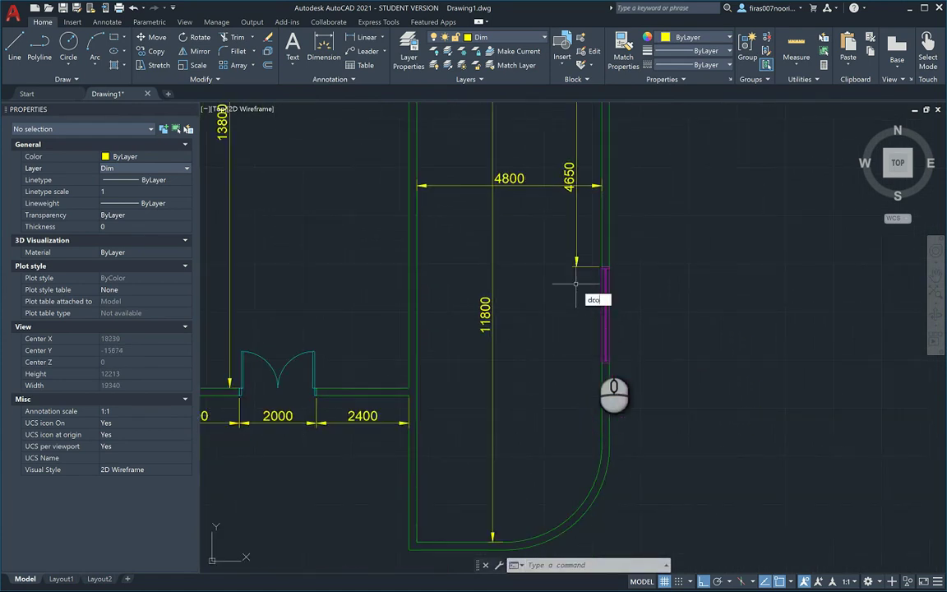
key("Return")
scroll(575, 284, "up", 6)
left_click(541, 372)
key("Escape")
scroll(526, 378, "down", 5)
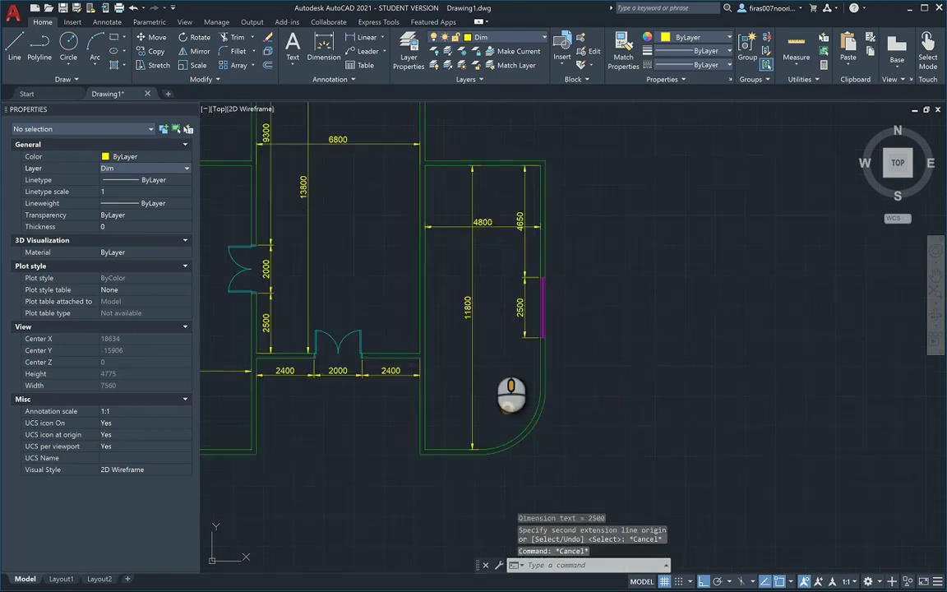
Step: Add a radius dimension to the inner arc of the right room's rounded lower corner
middle_click_drag(506, 402, 486, 317)
type("ra")
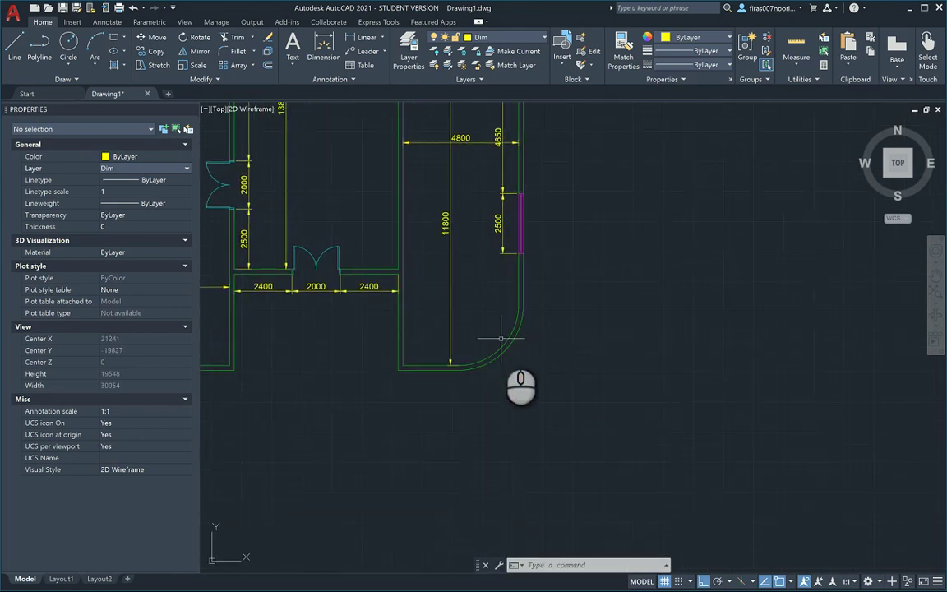
left_click(503, 342)
left_click(501, 319)
middle_click_drag(469, 222, 450, 482)
Step: Add a radius dimension to the inner arc of the middle room's rounded upper corner
key("Return")
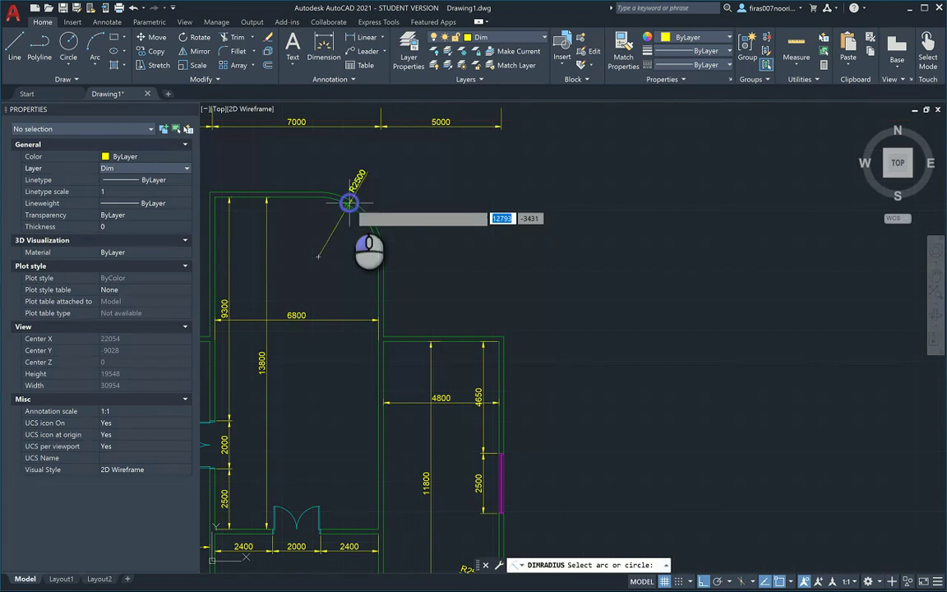
left_click(349, 202)
key("Escape")
middle_click_drag(320, 239, 662, 247)
key("Escape")
key("Escape")
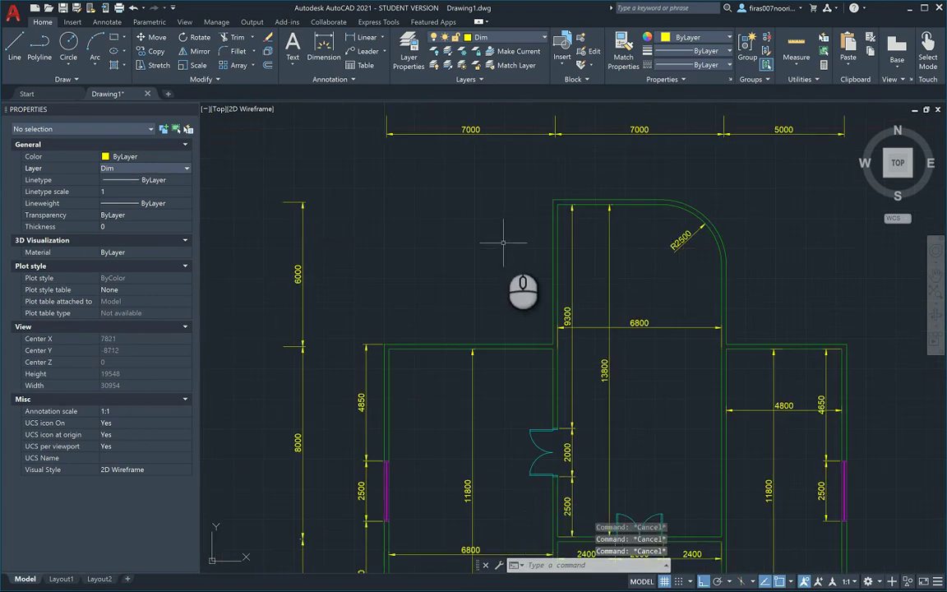
Step: Draw a horizontal line from the middle room's upper-left outer corner leftward past the left room's outer wall
type("l")
key("Return")
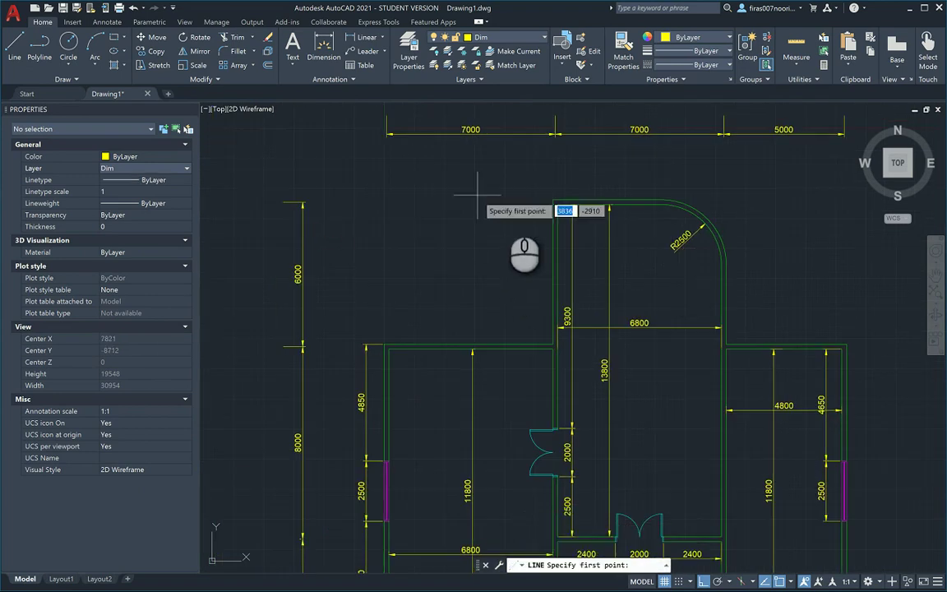
left_click(549, 200)
left_click(343, 203)
key("Escape")
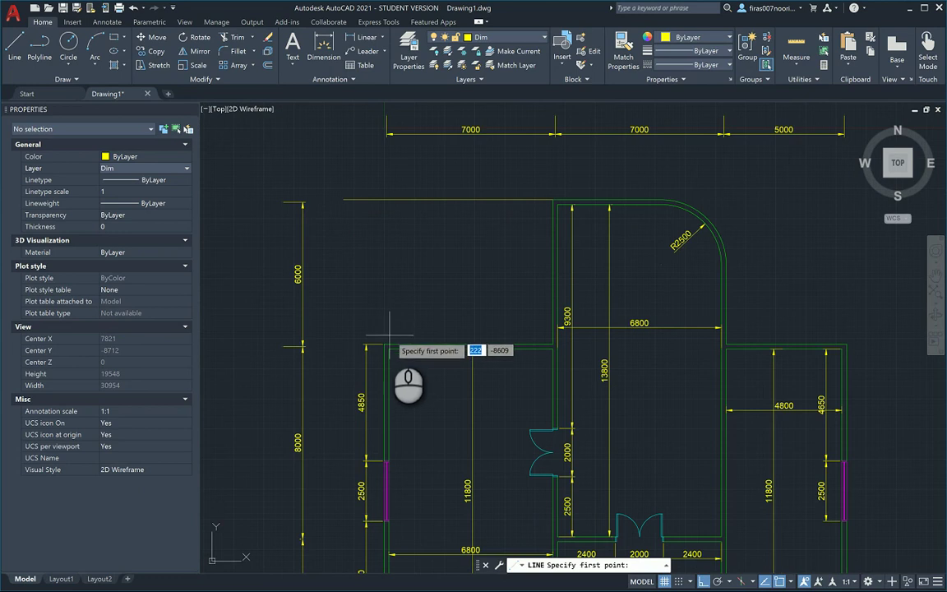
left_click(384, 344)
key("Escape")
key("Escape")
Step: Draw a vertical line from the left room's upper-left outer corner up past the horizontal line
scroll(386, 341, "up", 2)
type("l")
key("Return")
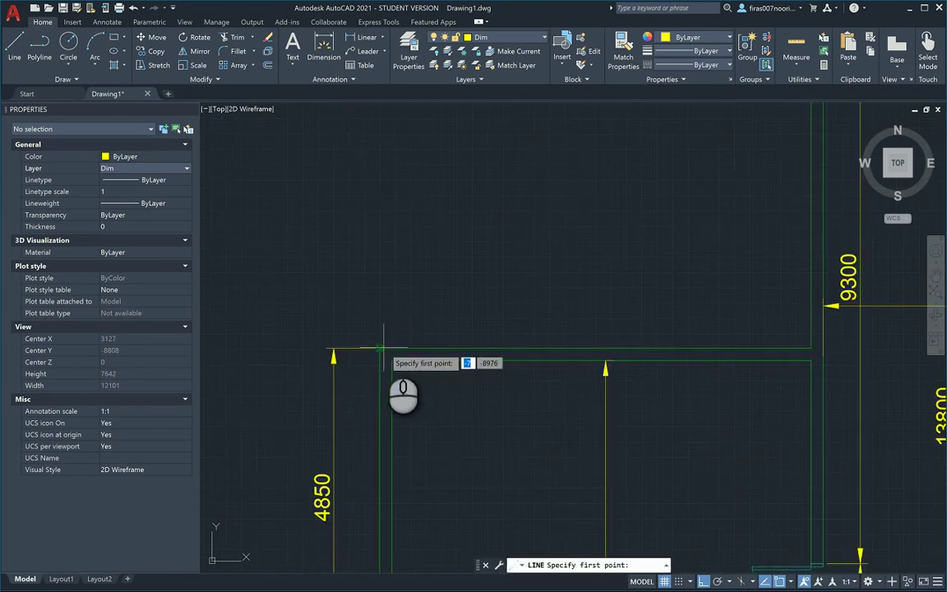
left_click(383, 347)
scroll(383, 347, "down", 2)
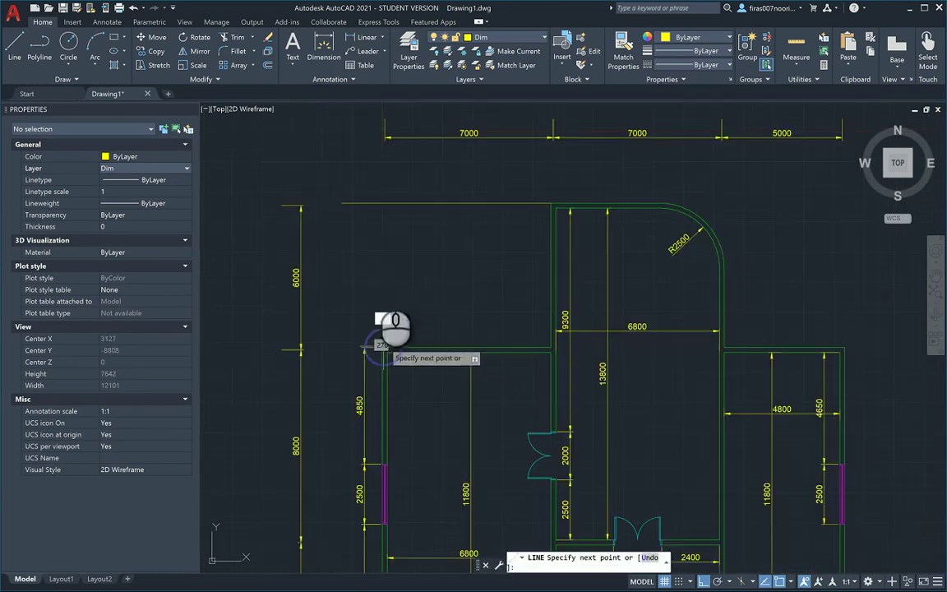
Step: Trim the overhanging ends of the two lines so they meet at a corner above the left room
type("tr")
key("Return")
scroll(380, 186, "up", 1)
left_click(393, 181)
left_click(366, 194)
left_click(359, 227)
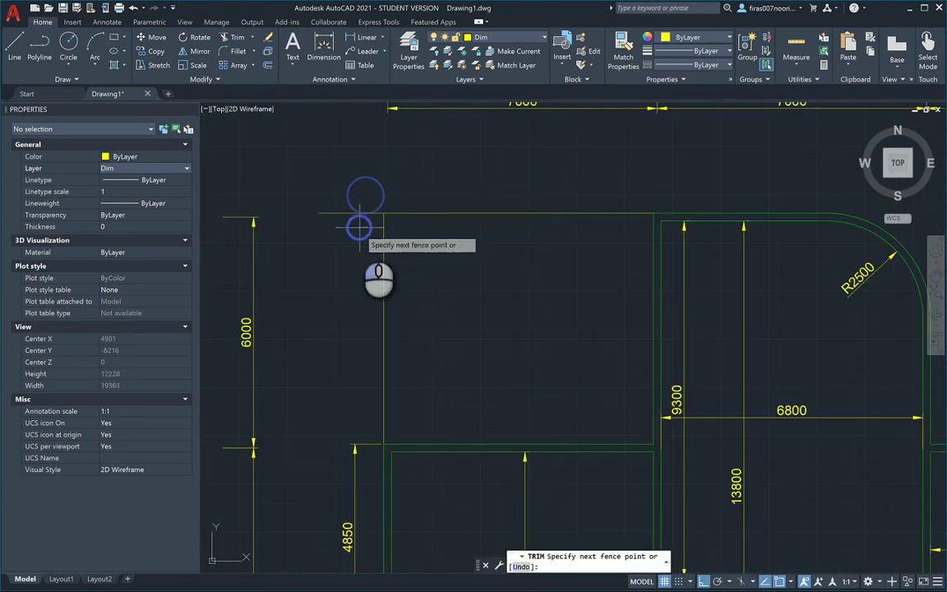
left_click(355, 196)
key("Escape")
key("Escape")
Step: Create a new layer named hidden based on the Dim layer and make it current
type("la")
key("Return")
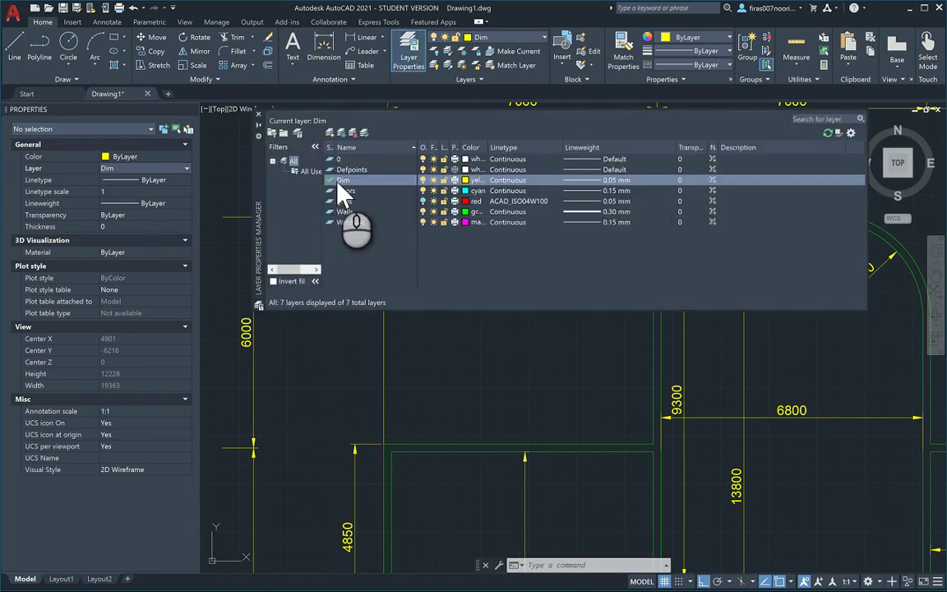
left_click(329, 134)
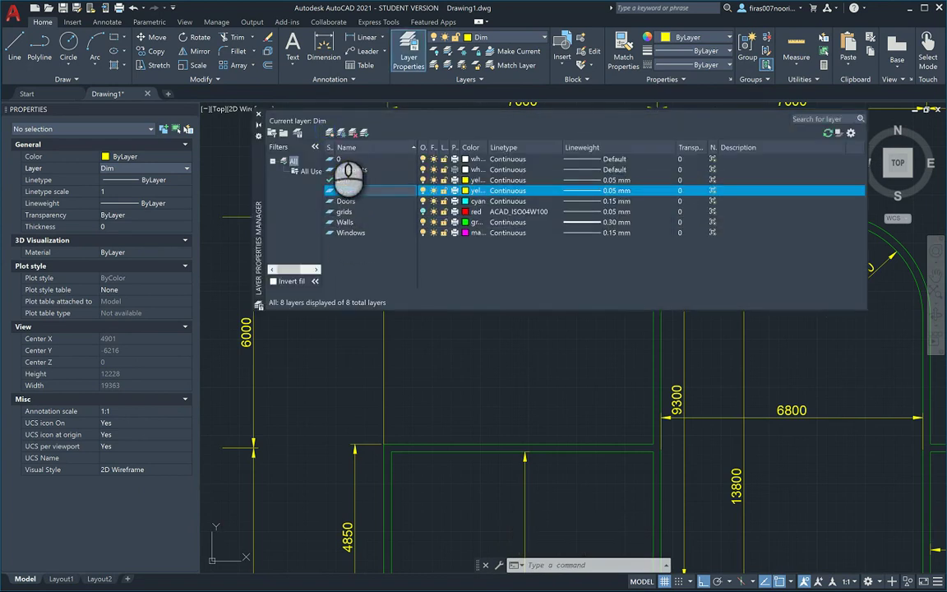
double_click(329, 190)
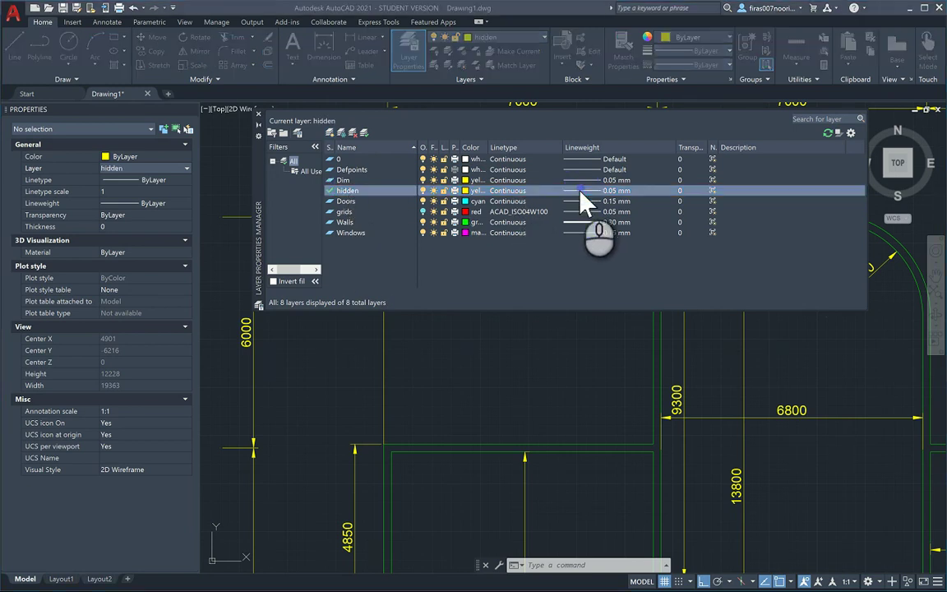
Step: Load the ACAD_ISO03W100 linetype and assign it to the hidden layer
left_click(517, 192)
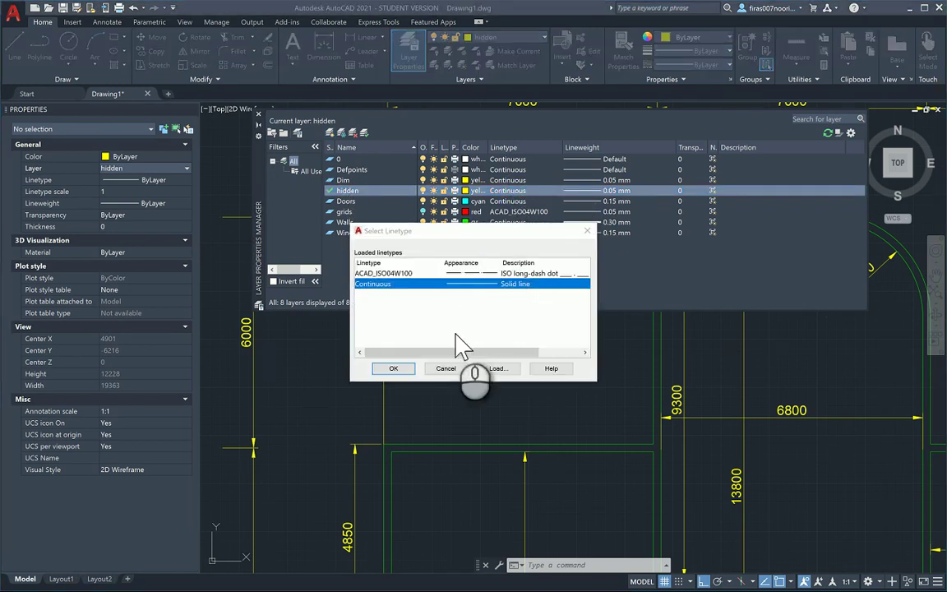
left_click(495, 369)
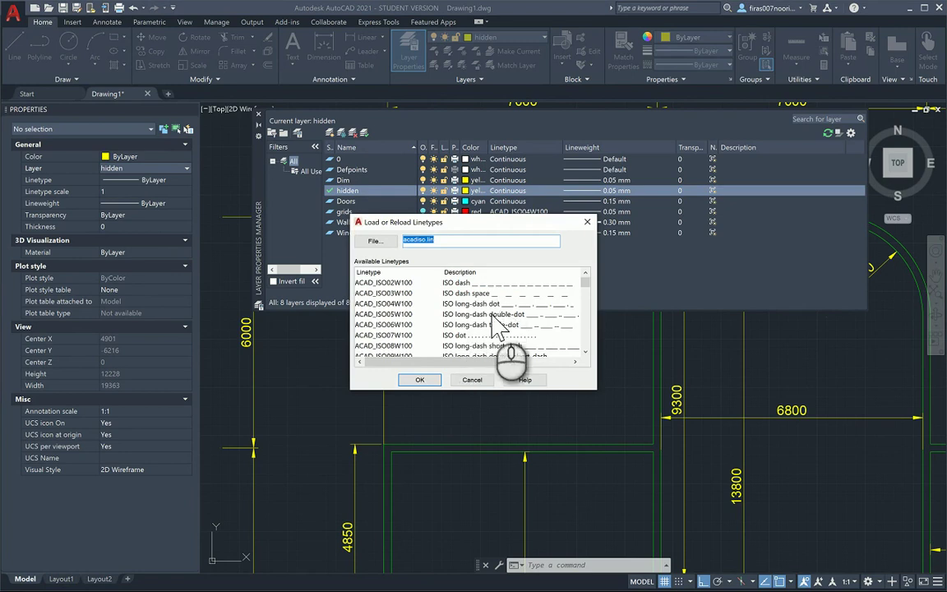
left_click(509, 298)
left_click(420, 379)
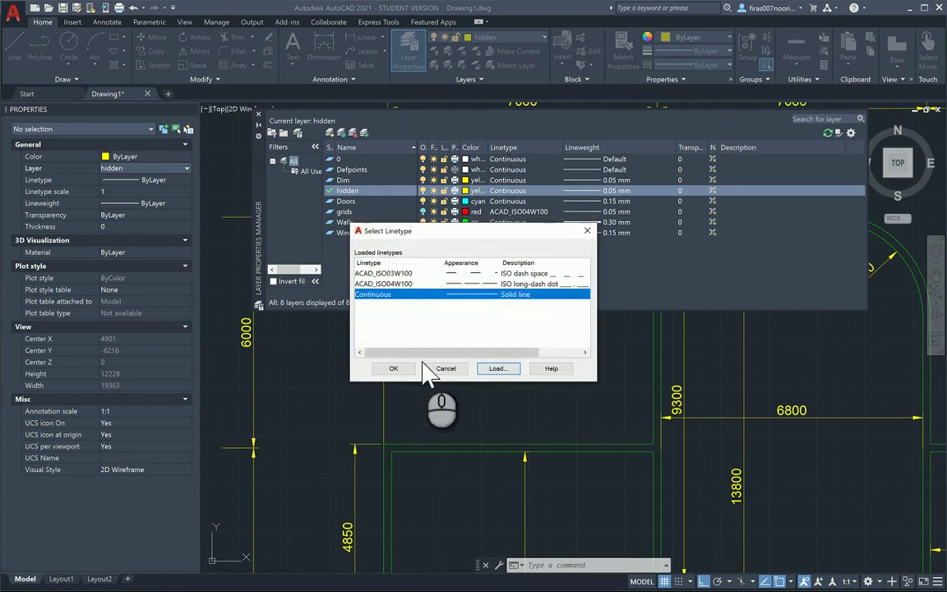
left_click(464, 274)
left_click(393, 369)
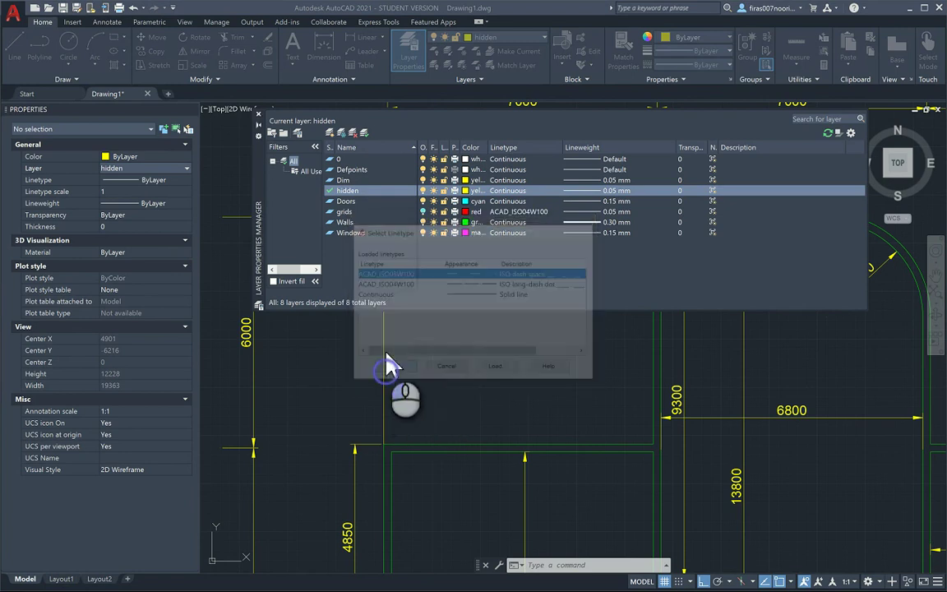
left_click(258, 115)
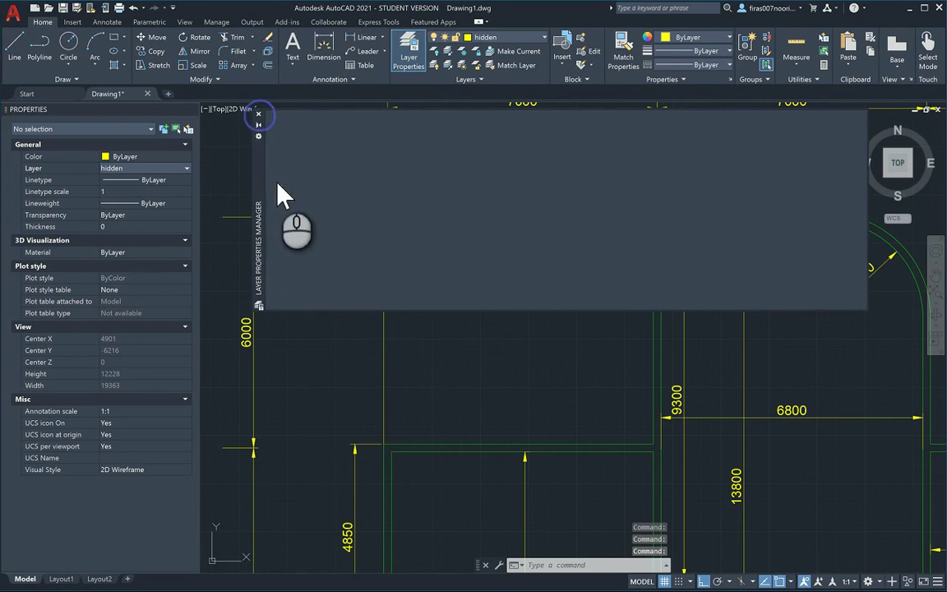
Step: Move the two outline lines above the left room to the hidden layer
middle_click_drag(326, 245, 330, 245)
left_click(444, 205)
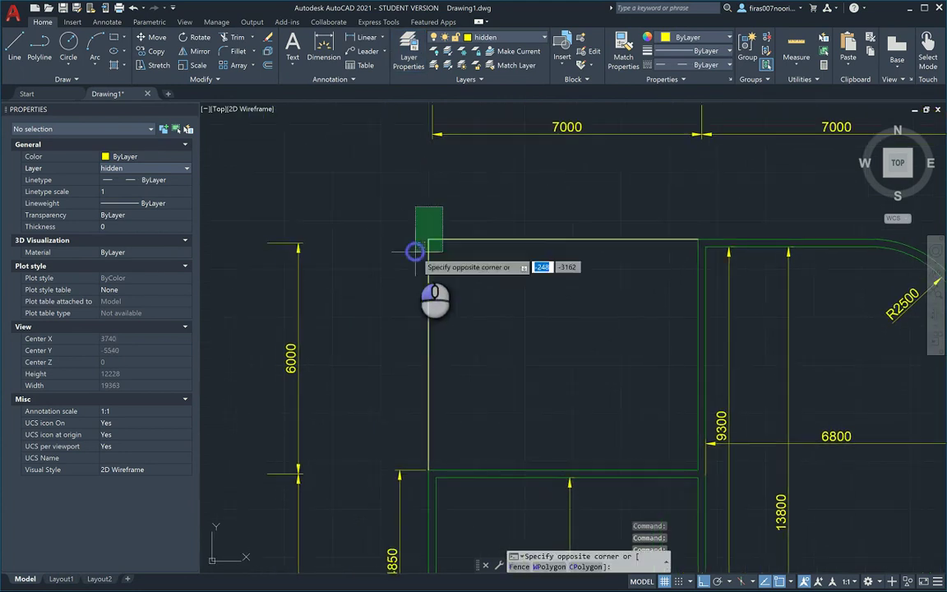
left_click(417, 249)
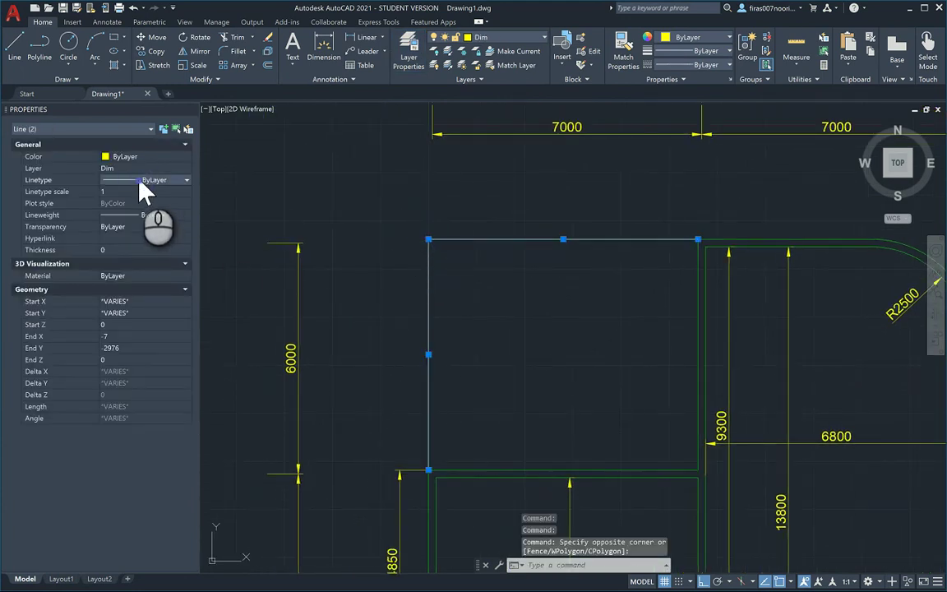
left_click(140, 171)
left_click(141, 177)
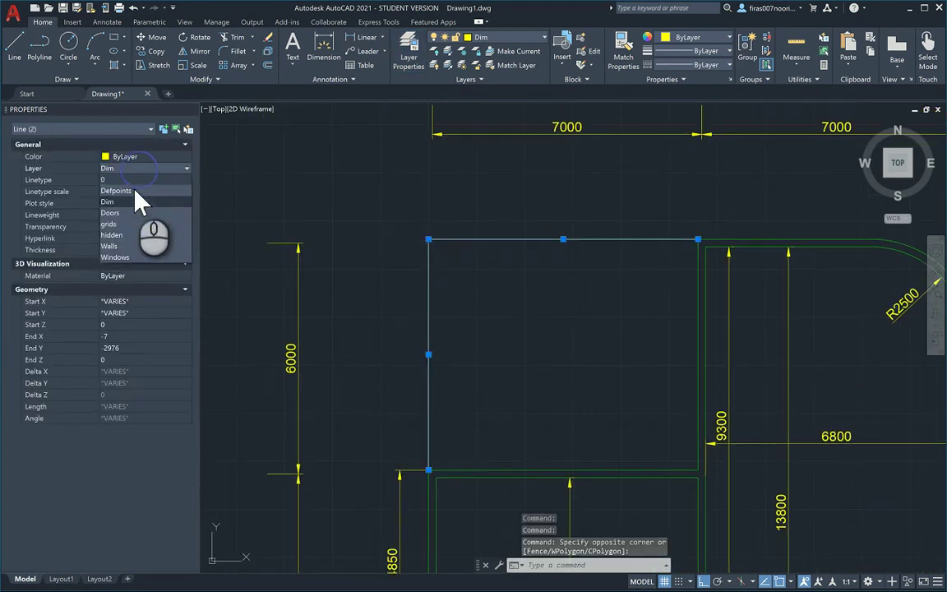
left_click(122, 243)
key("Escape")
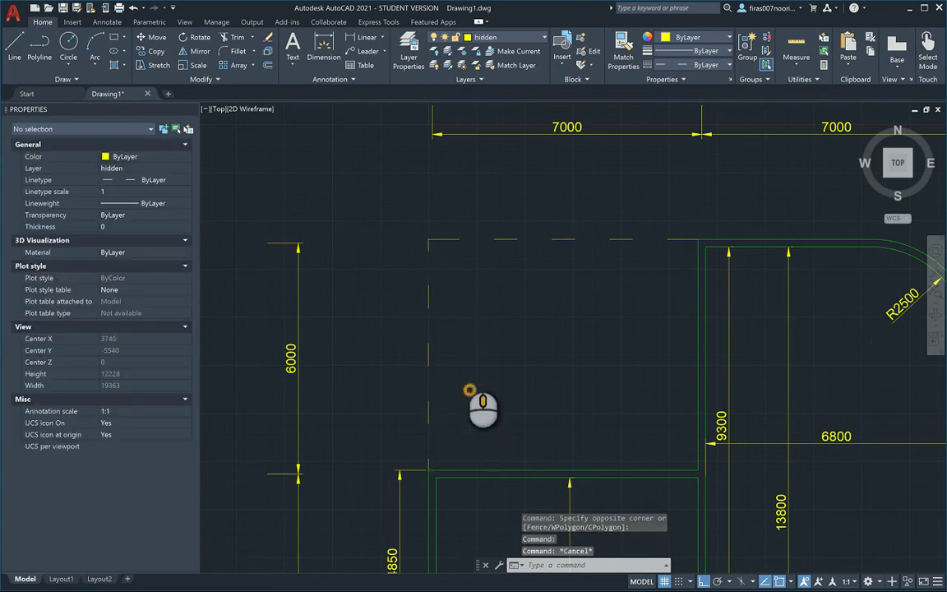
Step: Switch to Type A22.pdf to check the plan's remaining content, and return to the AutoCAD drawing
scroll(450, 355, "down", 4)
key("alt+Tab")
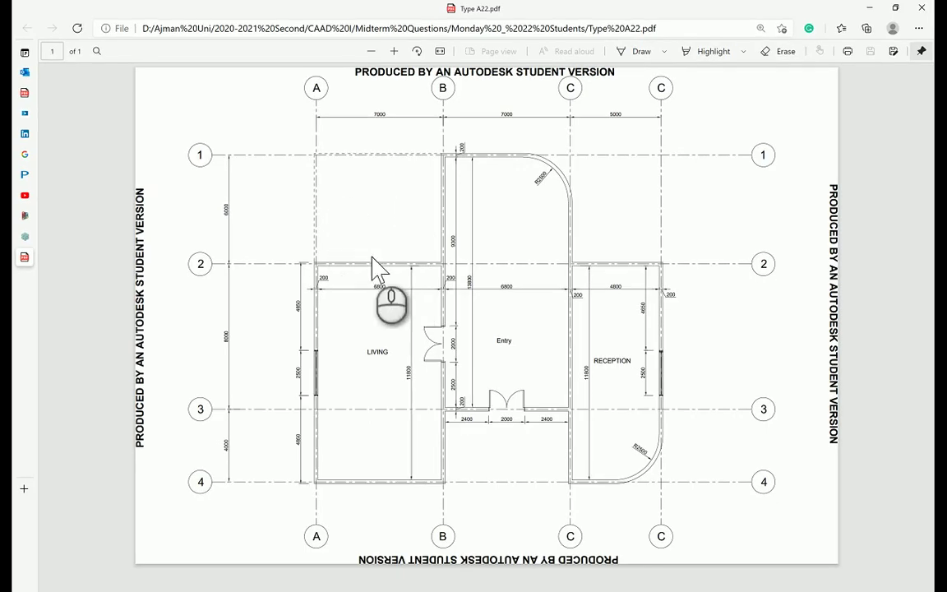
key("alt+Tab")
Step: Create a new layer named text based on the hidden layer
type("la")
key("Return")
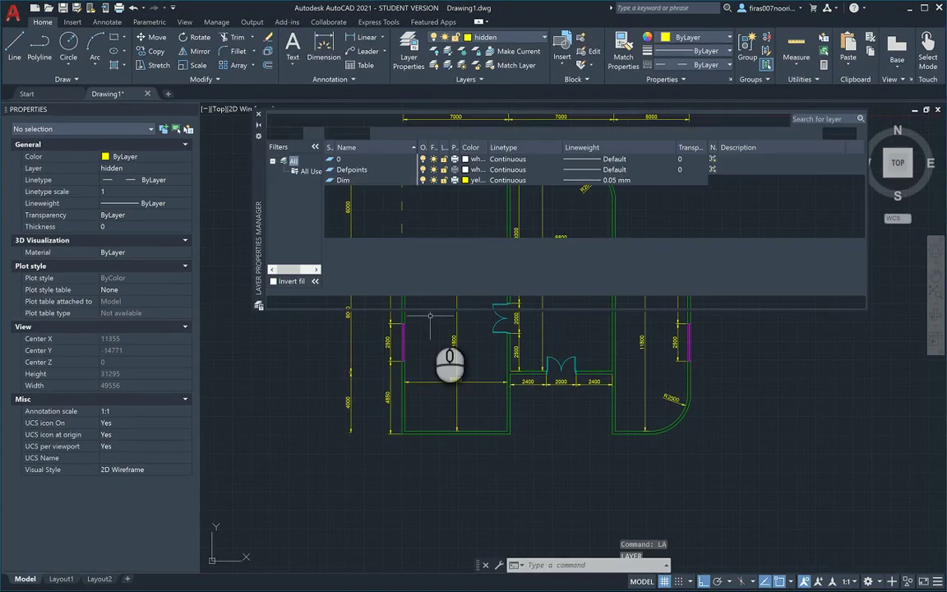
left_click(331, 132)
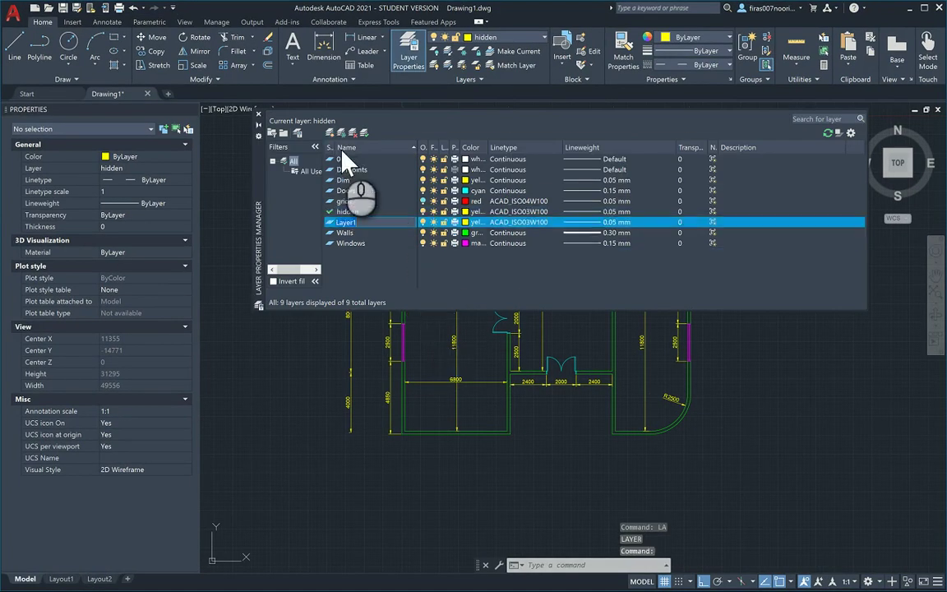
type("text")
key("Return")
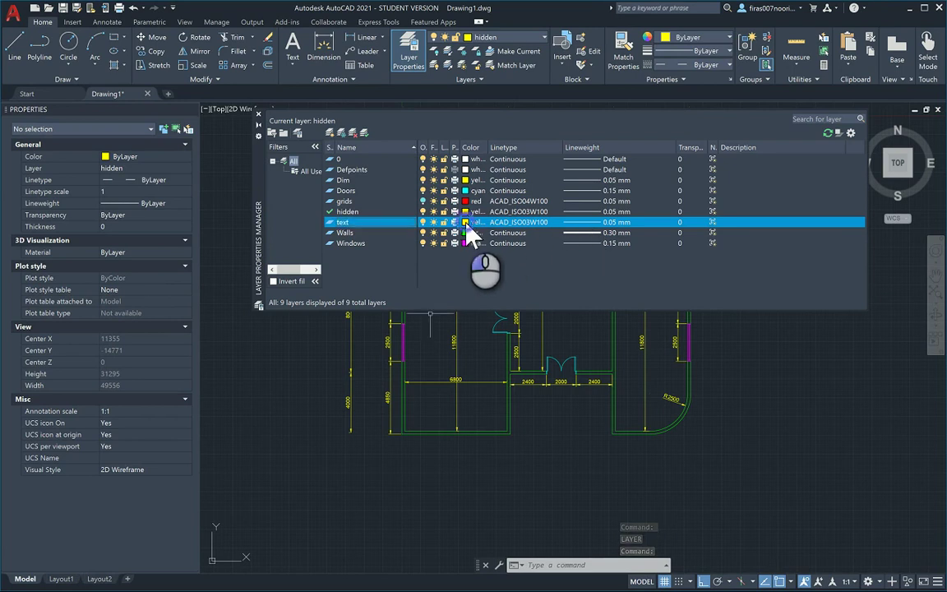
Step: Set the text layer's color to white and make it the current layer
left_click(466, 222)
left_click(392, 333)
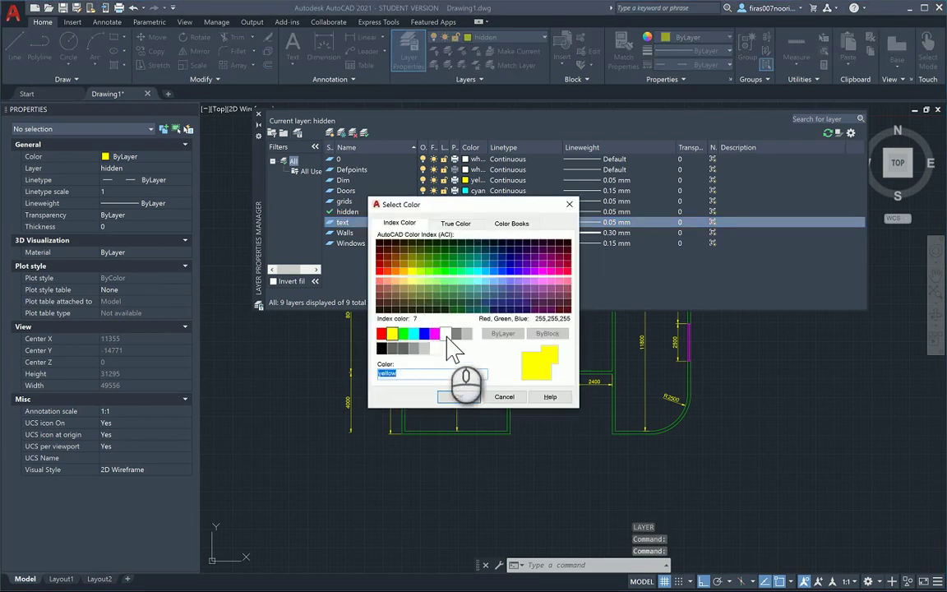
left_click(460, 397)
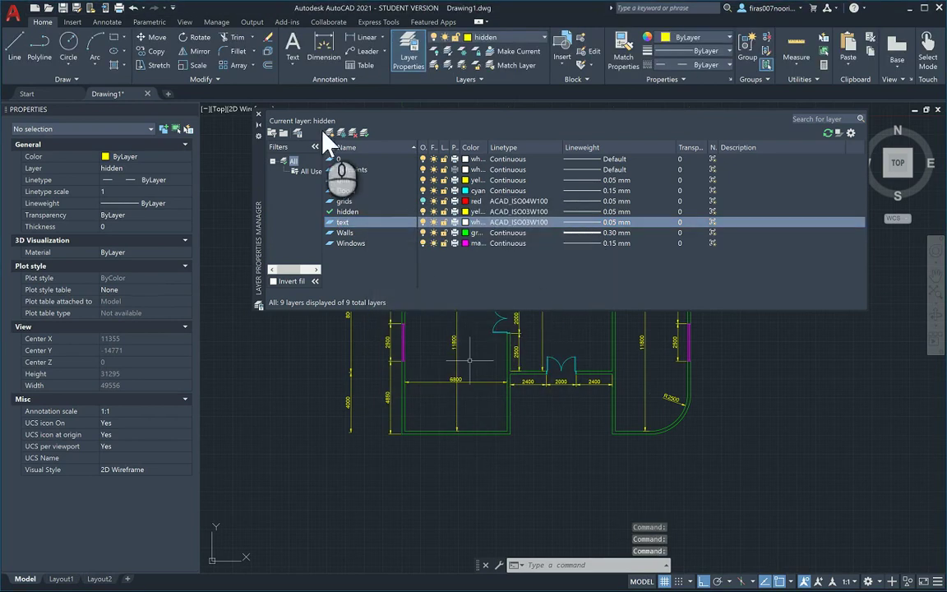
double_click(337, 220)
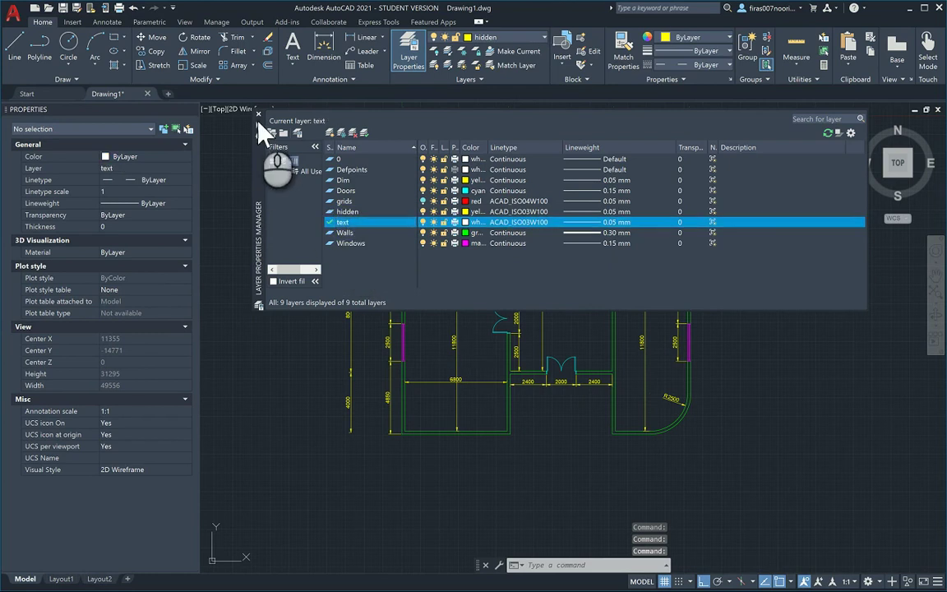
left_click(258, 114)
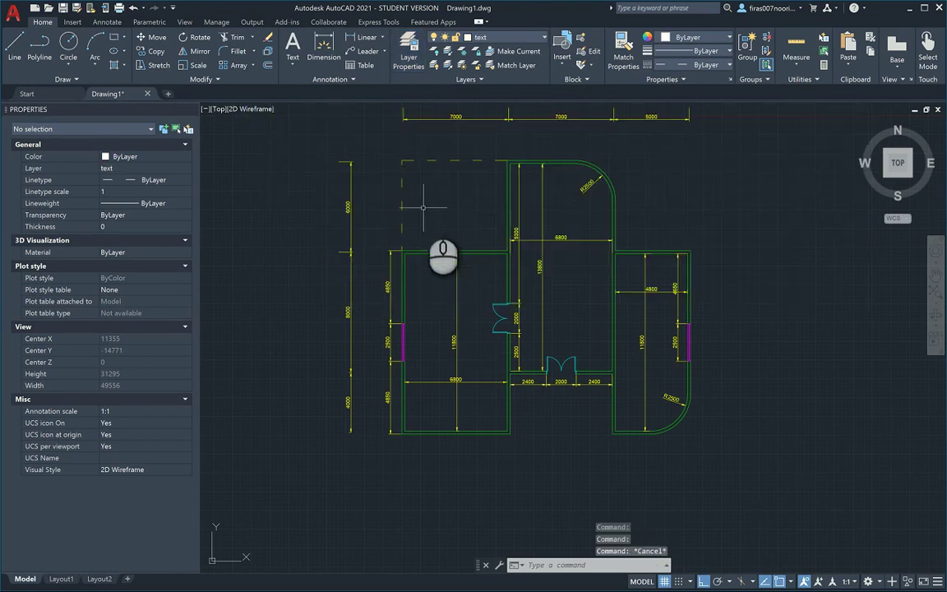
Step: Turn the grids layer back on
key("Return")
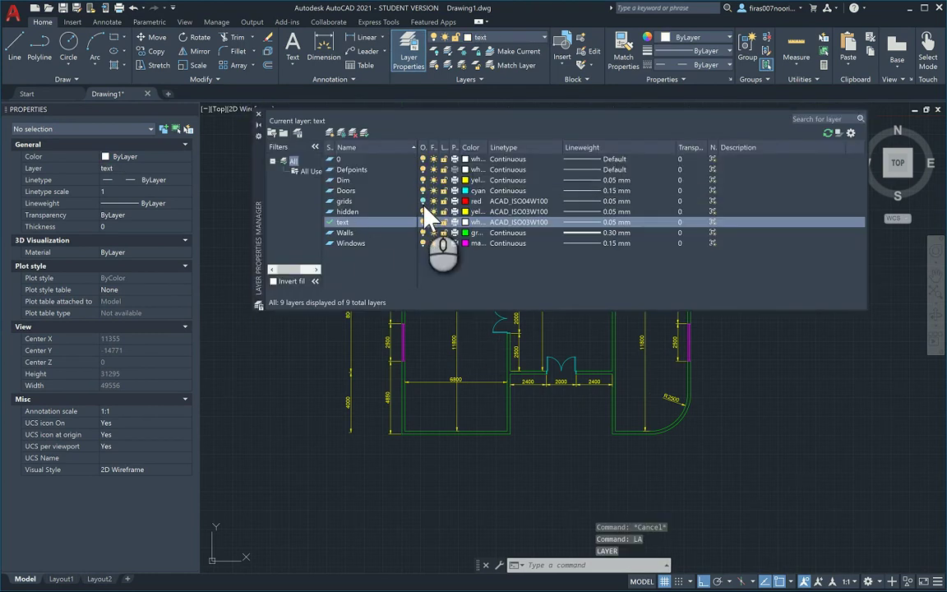
left_click(422, 201)
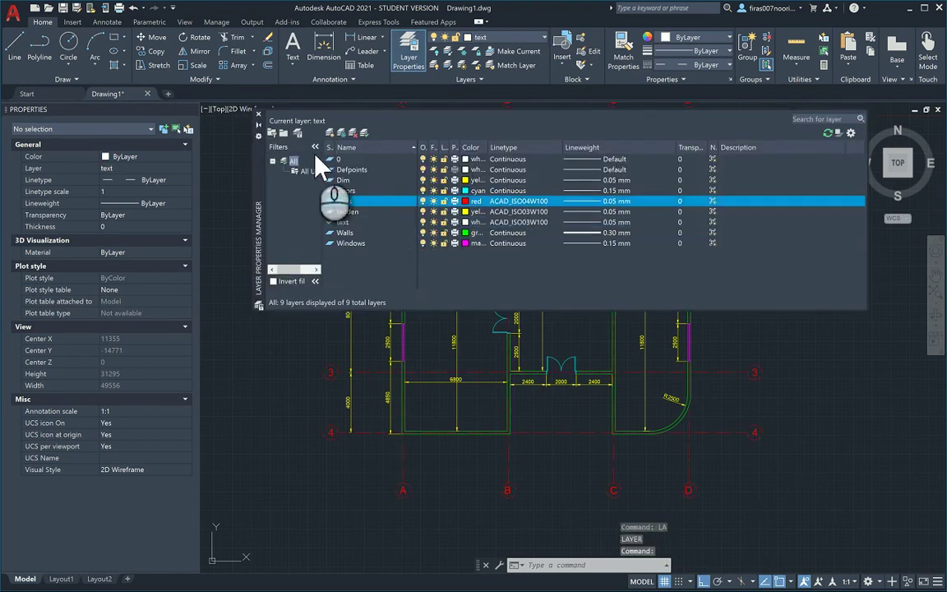
left_click(258, 115)
Step: Copy the grid label 2 from its bubble horizontally to the upper wall of the left room
type("co")
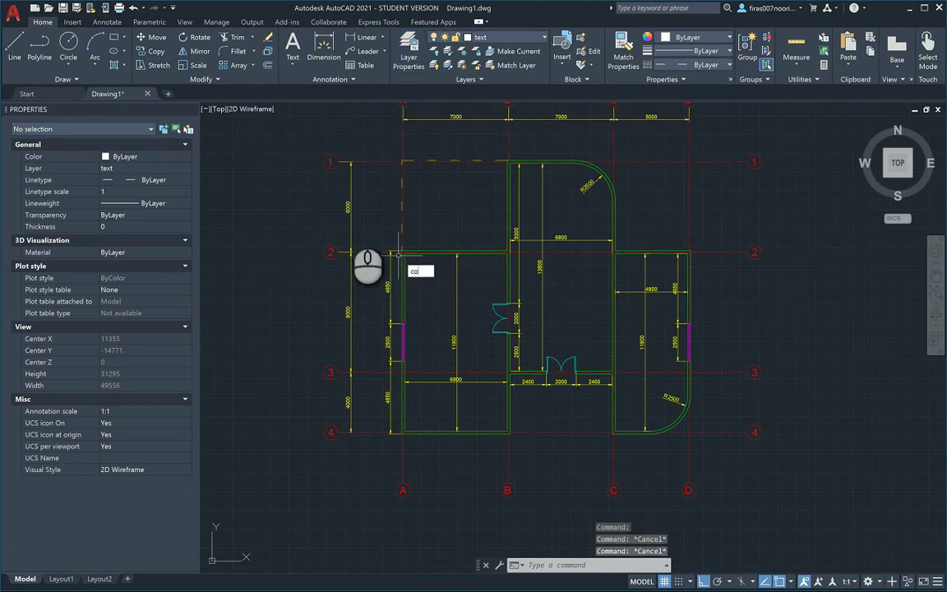
key("Return")
scroll(338, 234, "up", 2)
left_click(328, 262)
key("Return")
left_click(326, 267)
scroll(520, 355, "up", 2)
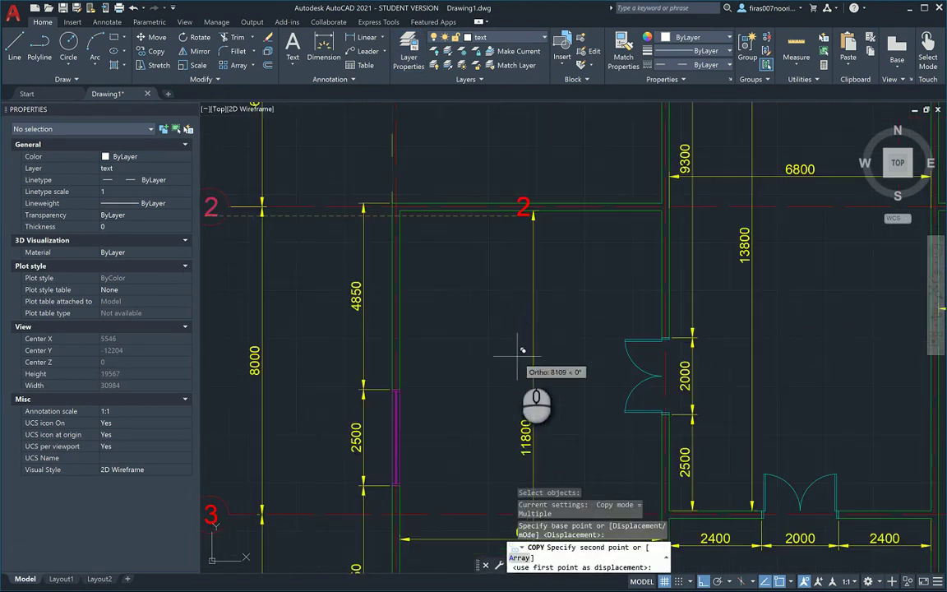
key("Escape")
key("Escape")
key("Escape")
Step: Move the copied 2 down into the left room, clear of the upper wall
type("m")
key("Return")
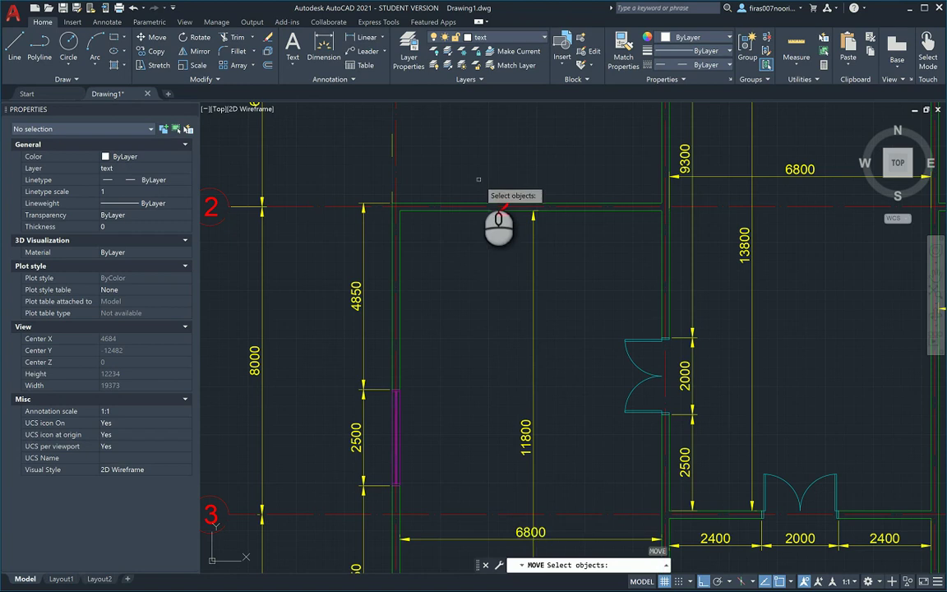
left_click(477, 195)
left_click(530, 259)
key("Return")
left_click(502, 250)
left_click(476, 327)
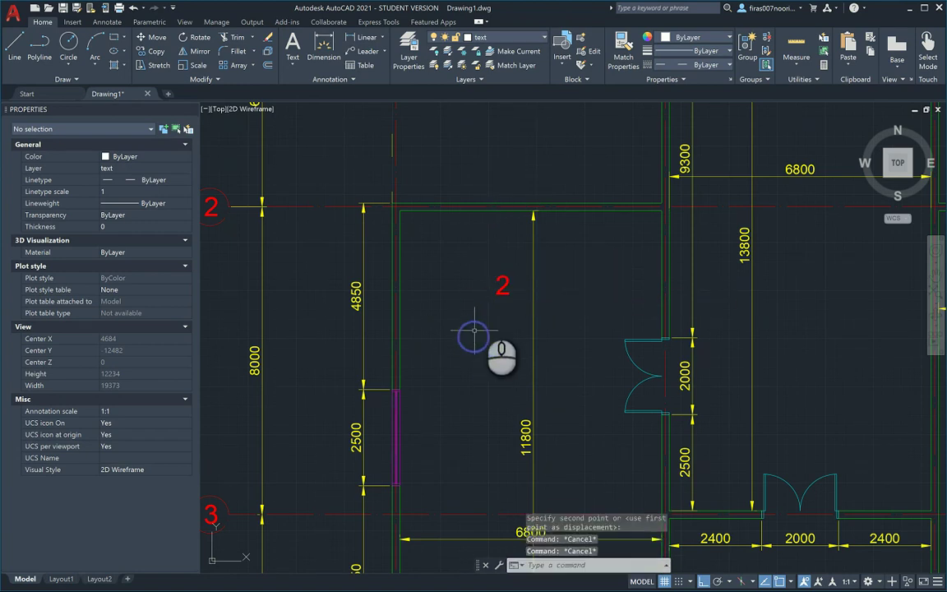
key("Escape")
key("Escape")
Step: Assign the copied 2 in the left room to the text layer
left_click(501, 281)
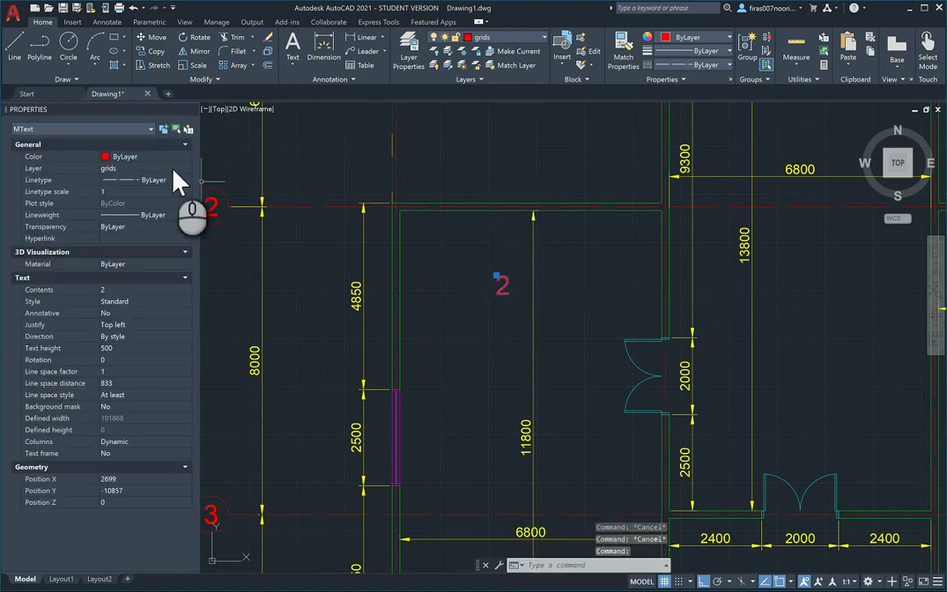
left_click(186, 168)
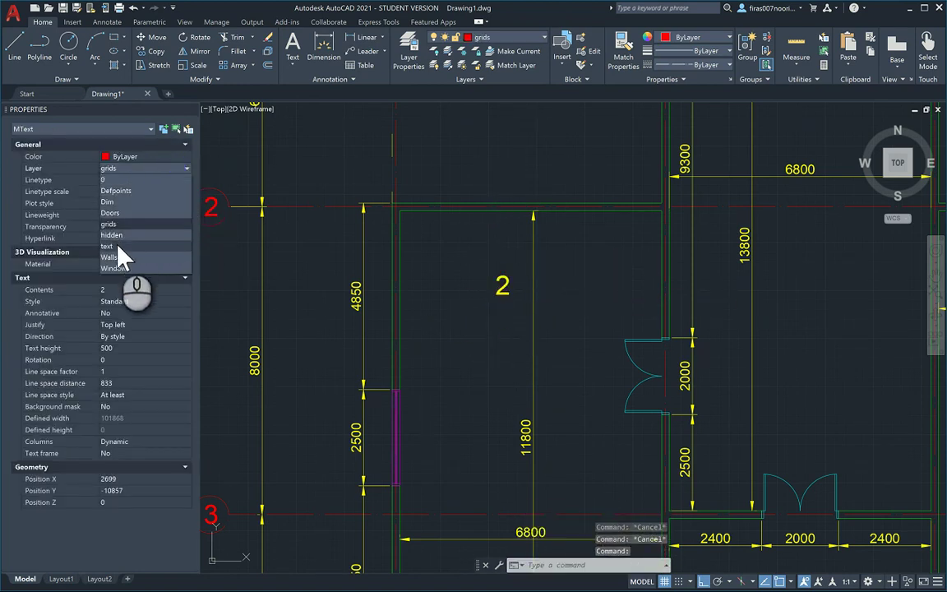
left_click(115, 247)
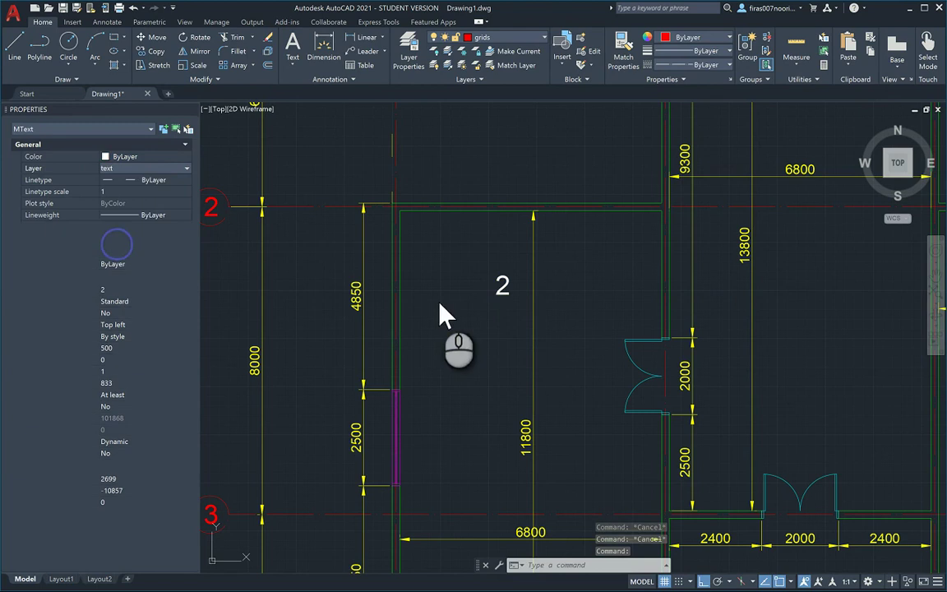
Step: Check the room names in Type A22.pdf and change the left room's label to Living
key("alt+Tab")
key("alt+Tab")
double_click(503, 287)
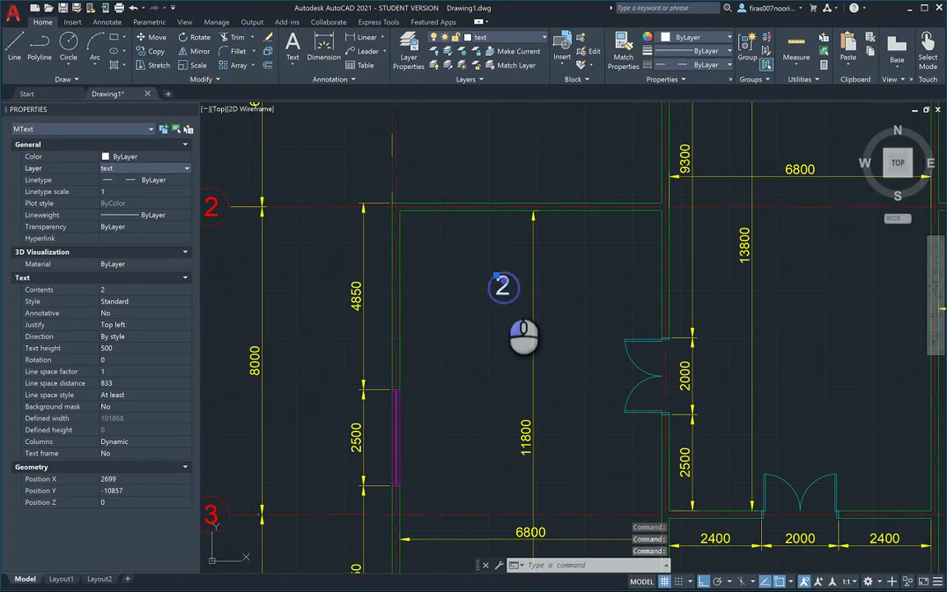
double_click(508, 289)
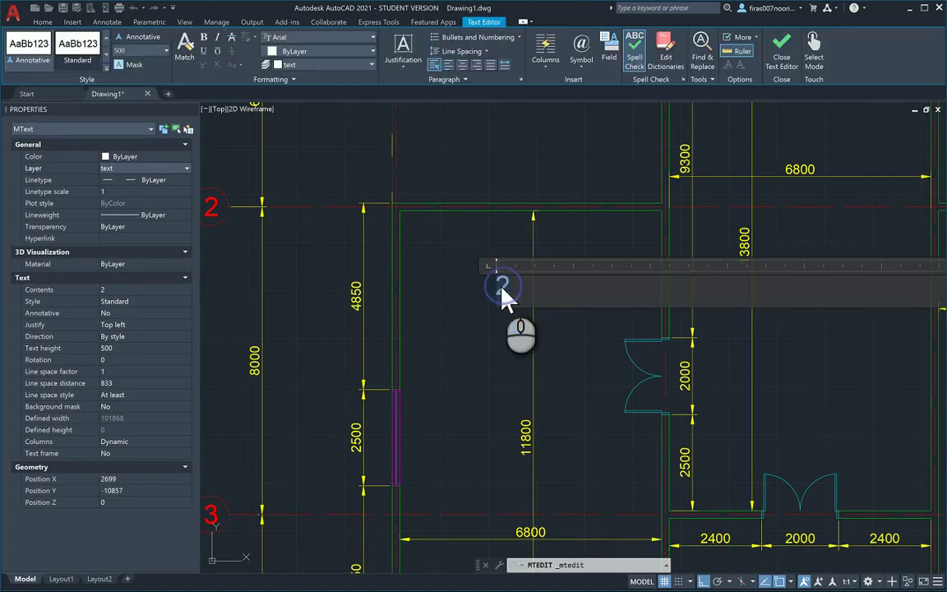
type("Living")
left_click(475, 362)
Step: Copy the Living label horizontally into the middle room and the right room
left_click(489, 342)
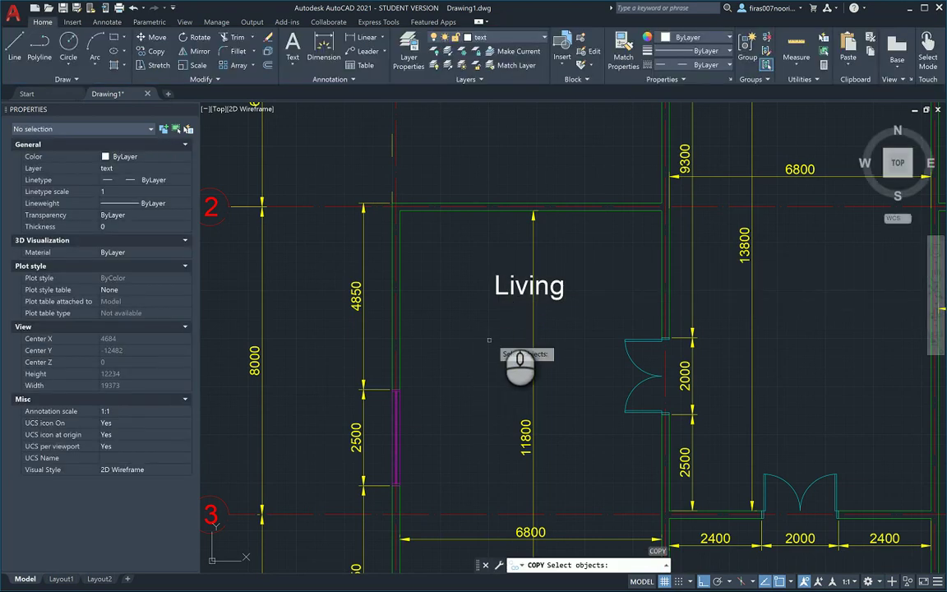
left_click(485, 274)
key("Return")
left_click(490, 322)
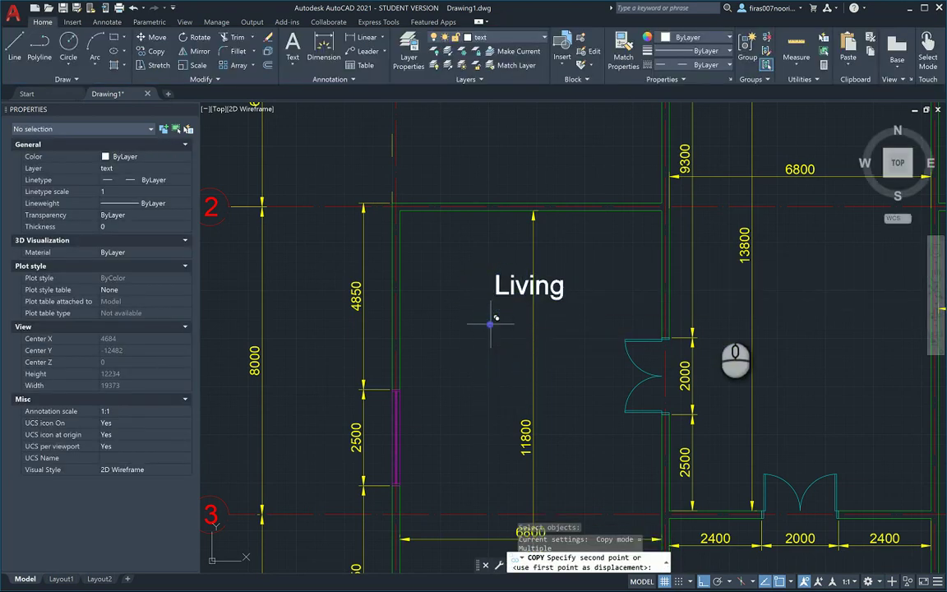
left_click(785, 318)
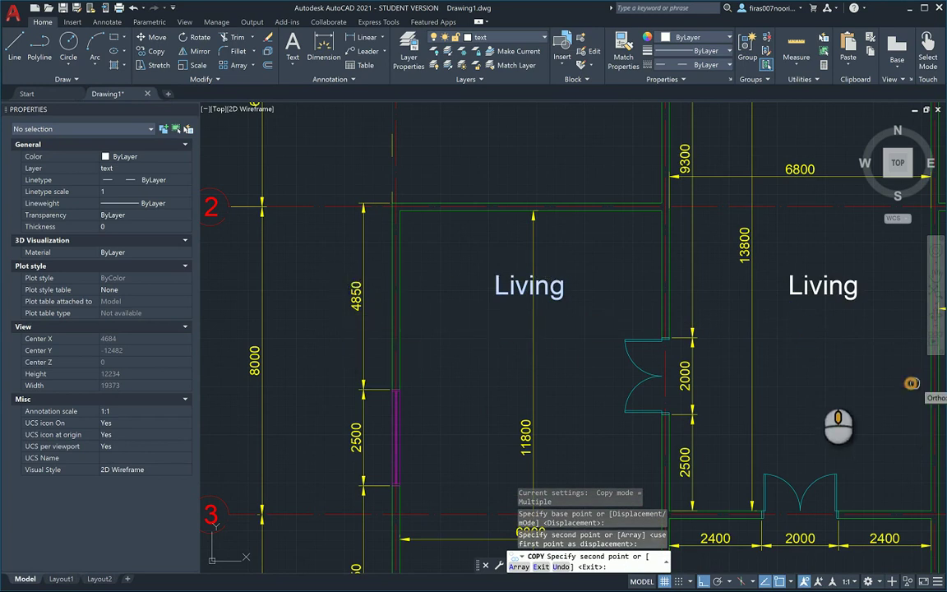
middle_click_drag(912, 383, 479, 309)
key("Escape")
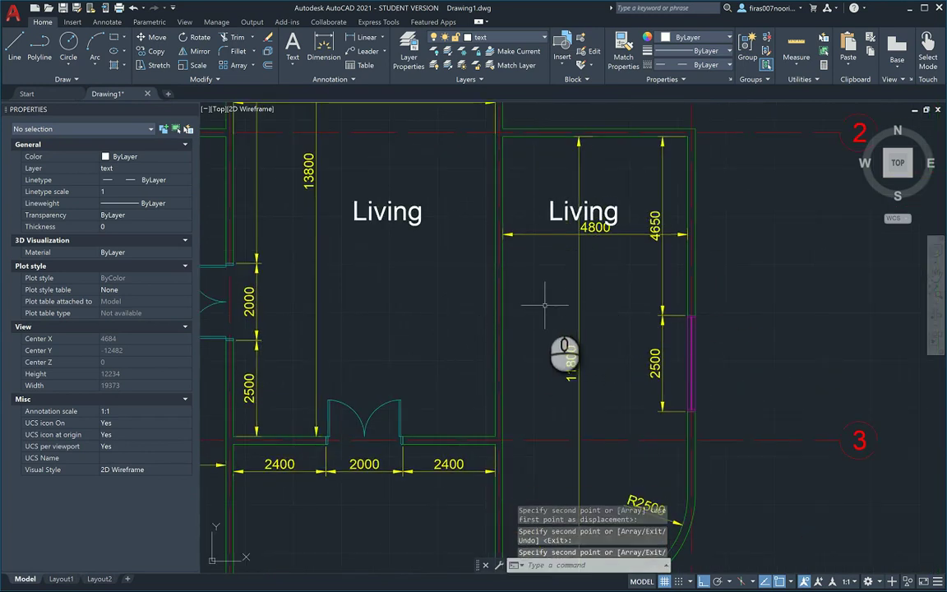
Step: Move the right room's label straight down, clear of the 4800 dimension
type("m")
key("Return")
left_click(558, 211)
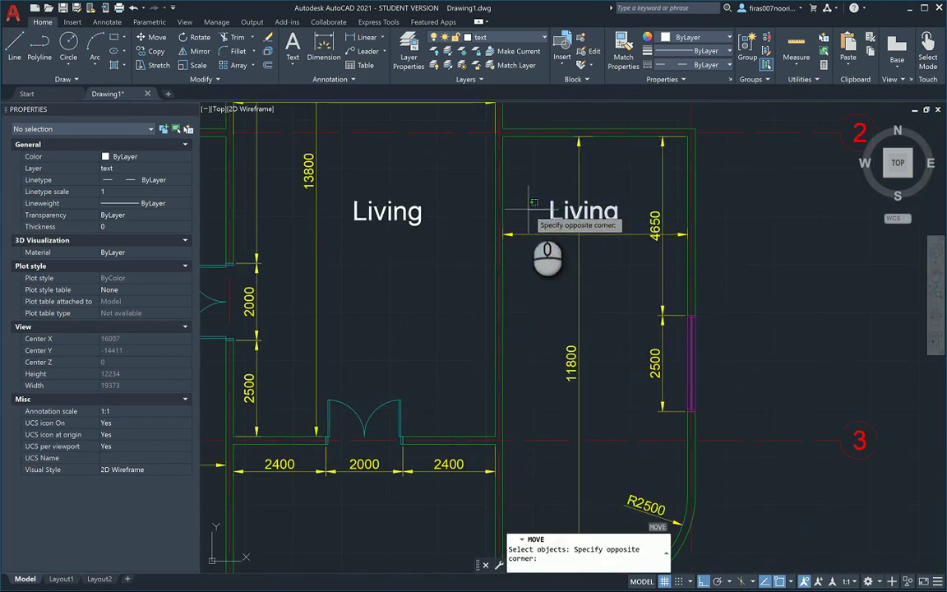
left_click(528, 209)
key("Return")
left_click(754, 211)
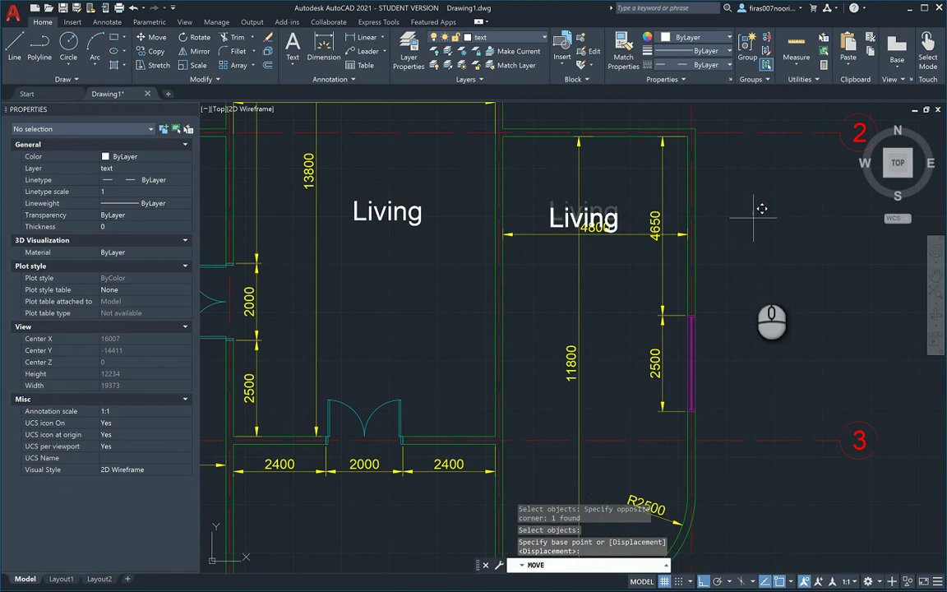
left_click(752, 273)
key("Escape")
Step: Check the room name in Type A22.pdf and change the right room's label to Reception
key("alt+Tab")
key("alt+Tab")
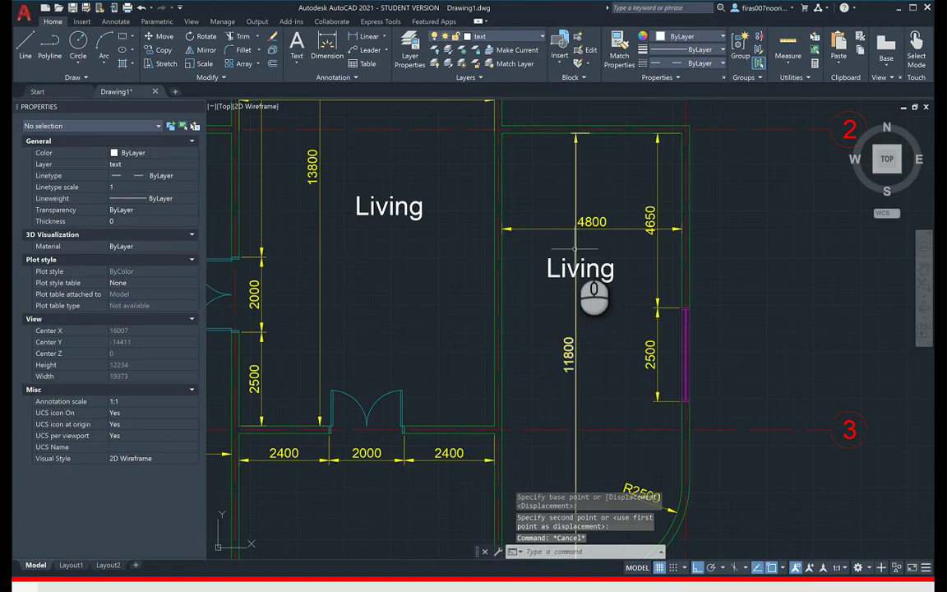
key("Escape")
left_click(600, 276)
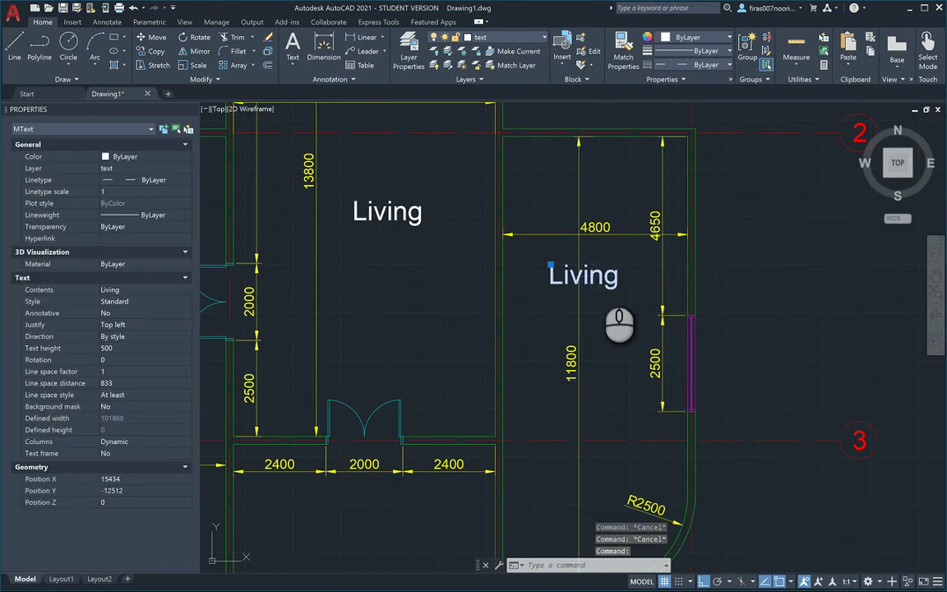
double_click(607, 278)
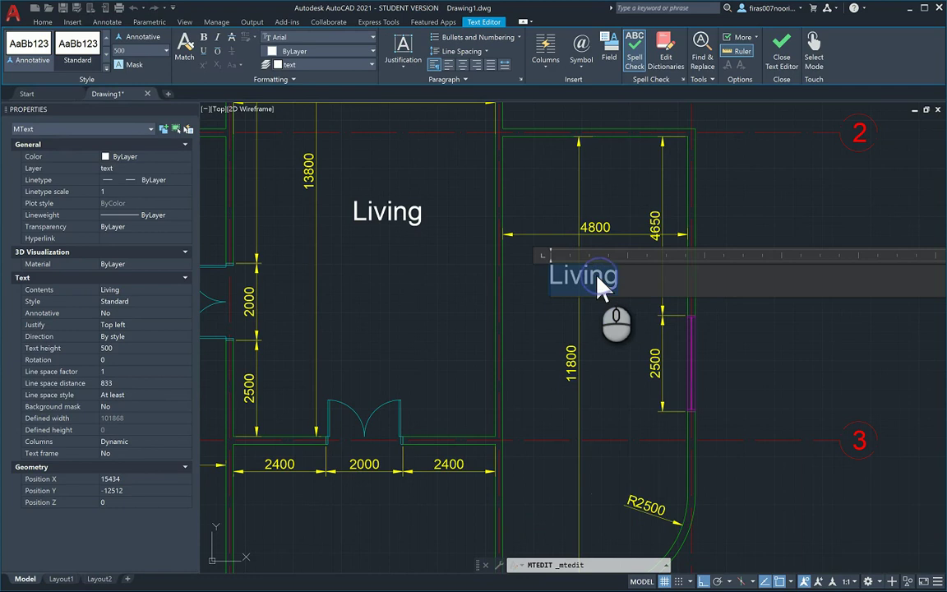
type("Reception")
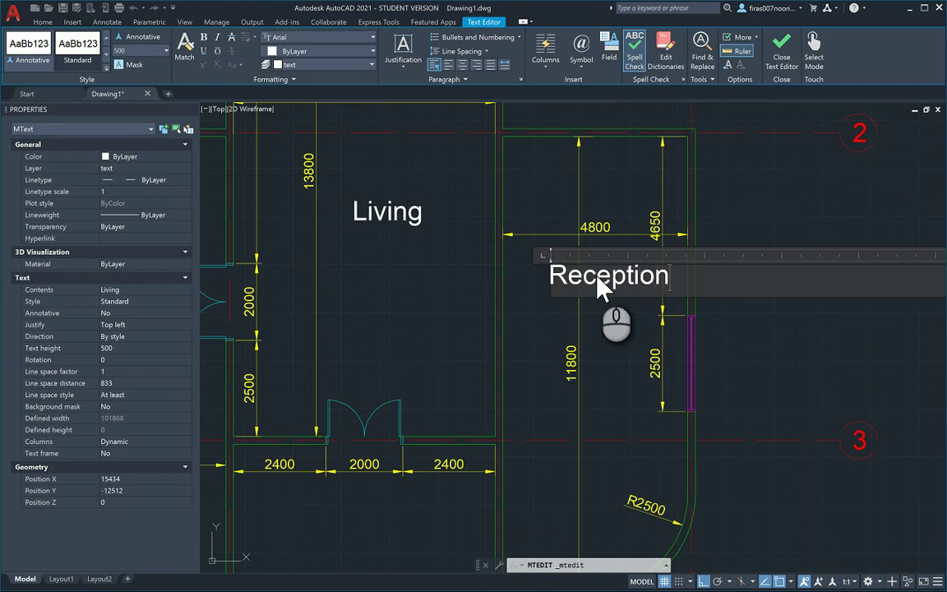
left_click(404, 294)
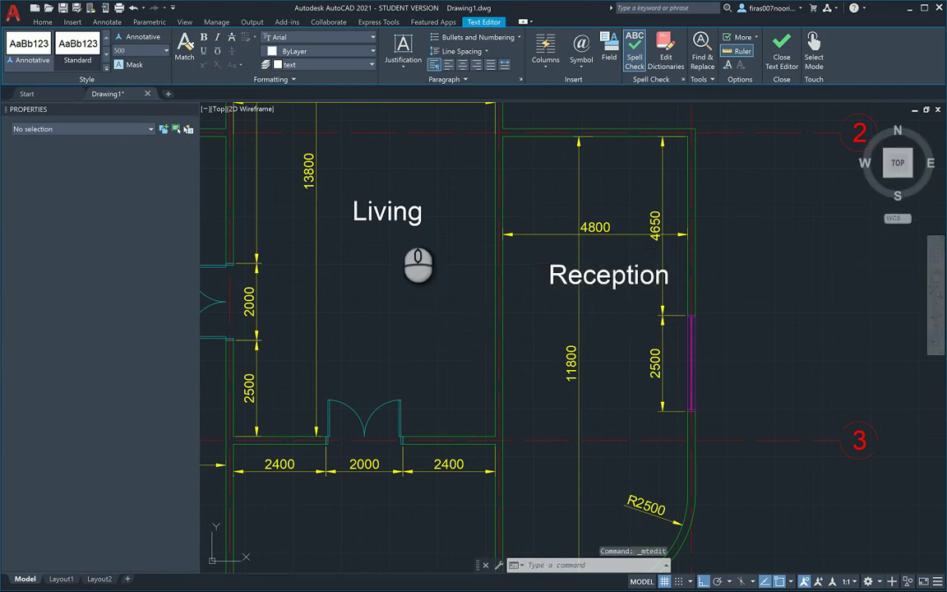
Step: Change the middle room's label to Entry
left_click(384, 217)
key("Escape")
left_click(385, 214)
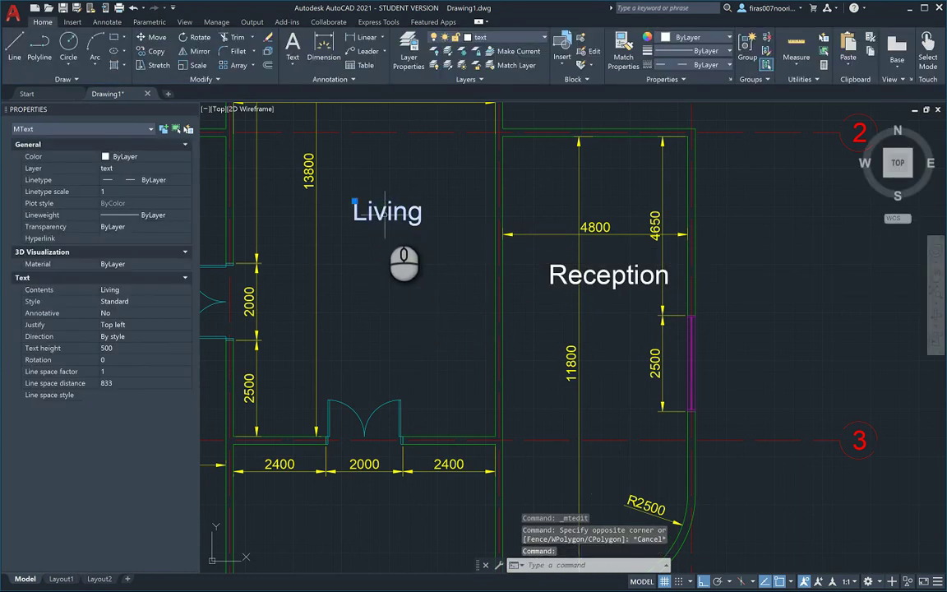
left_click(383, 214)
double_click(386, 212)
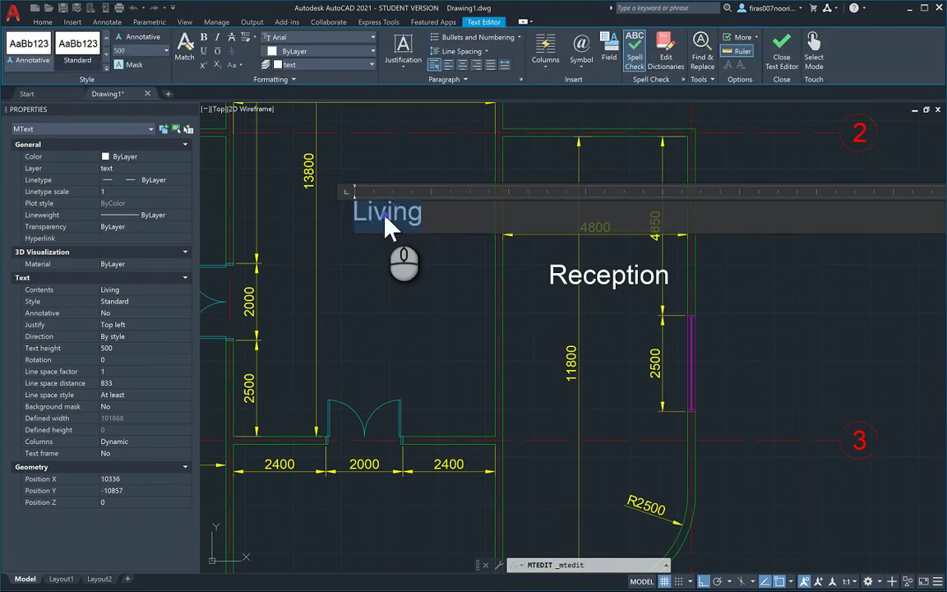
type("Entry")
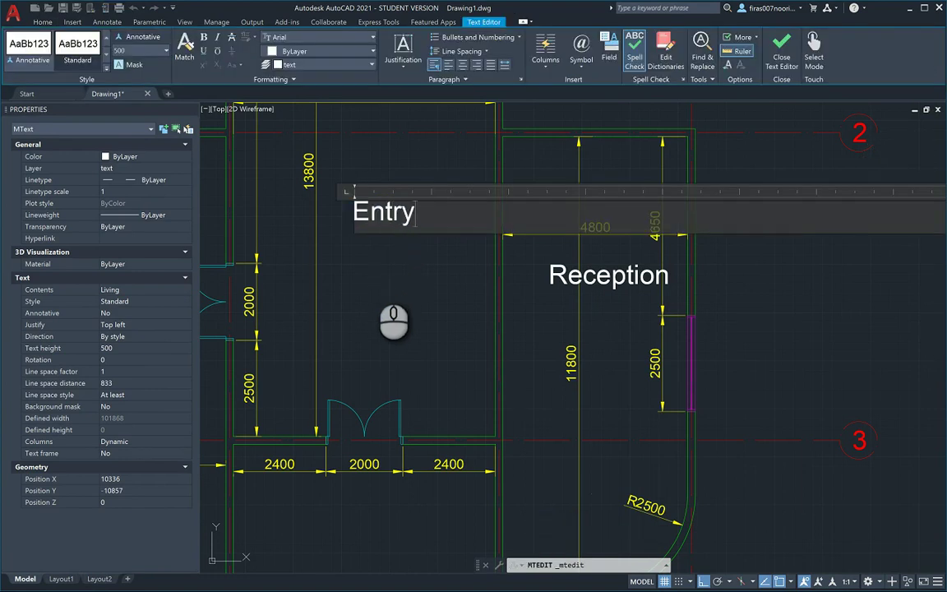
left_click(380, 280)
Step: View the whole plan and switch to Type A22.pdf to compare it with the reference
scroll(394, 265, "down", 4)
middle_click_drag(394, 265, 547, 374)
key("alt+Tab")
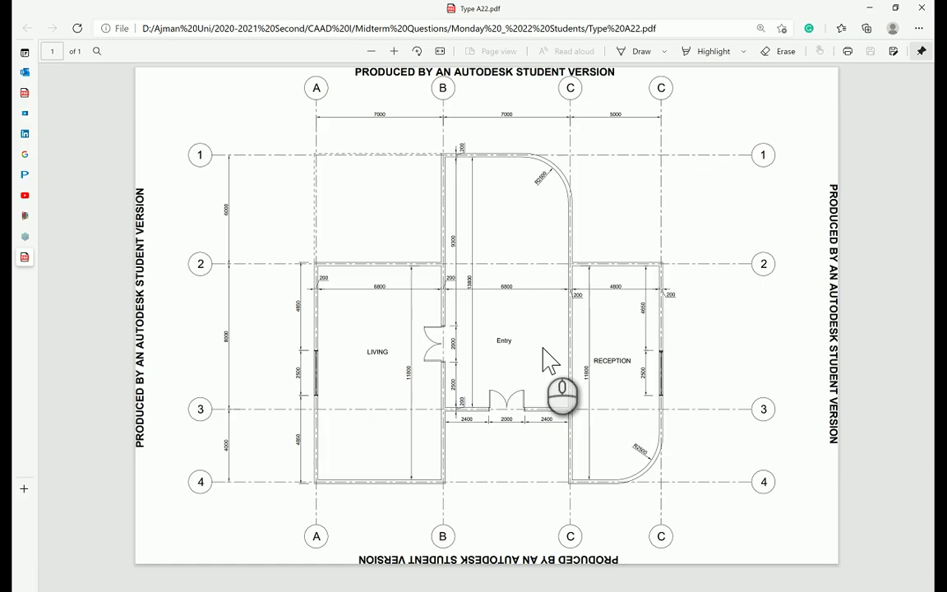